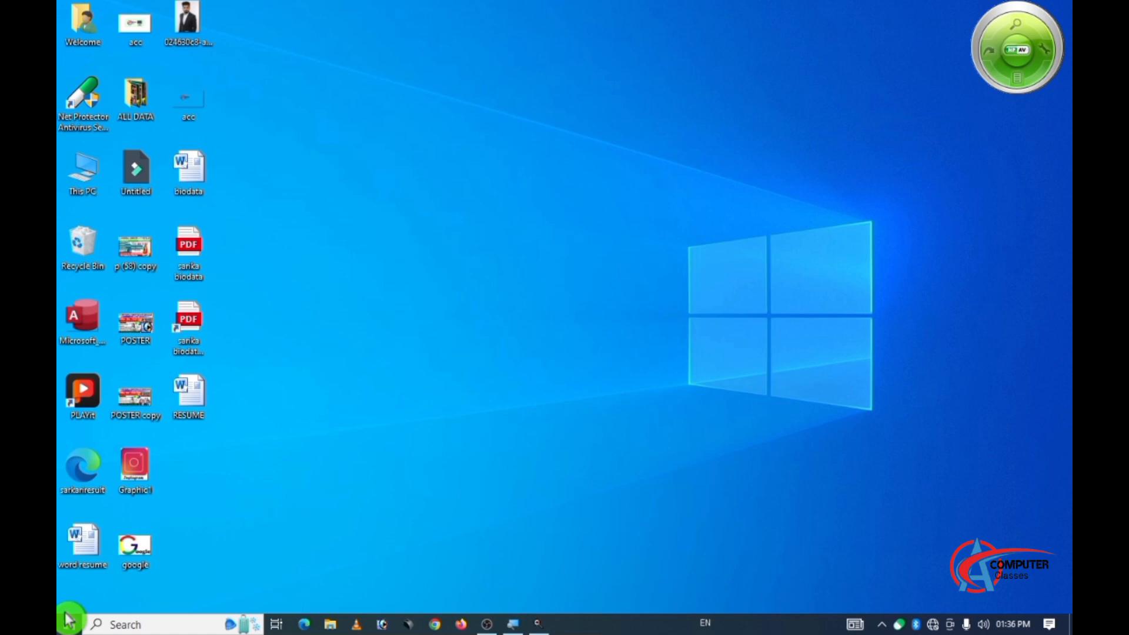
Open Microsoft Word 2010 and dismiss the Office Activation Wizard.
click(70, 619)
text(word)
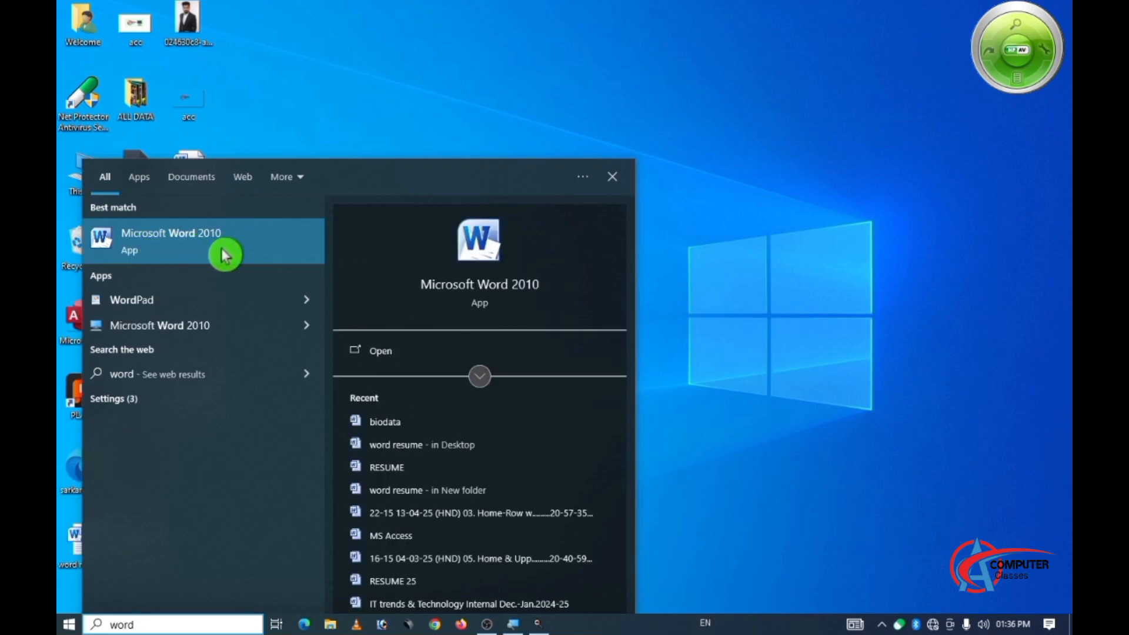
click(196, 250)
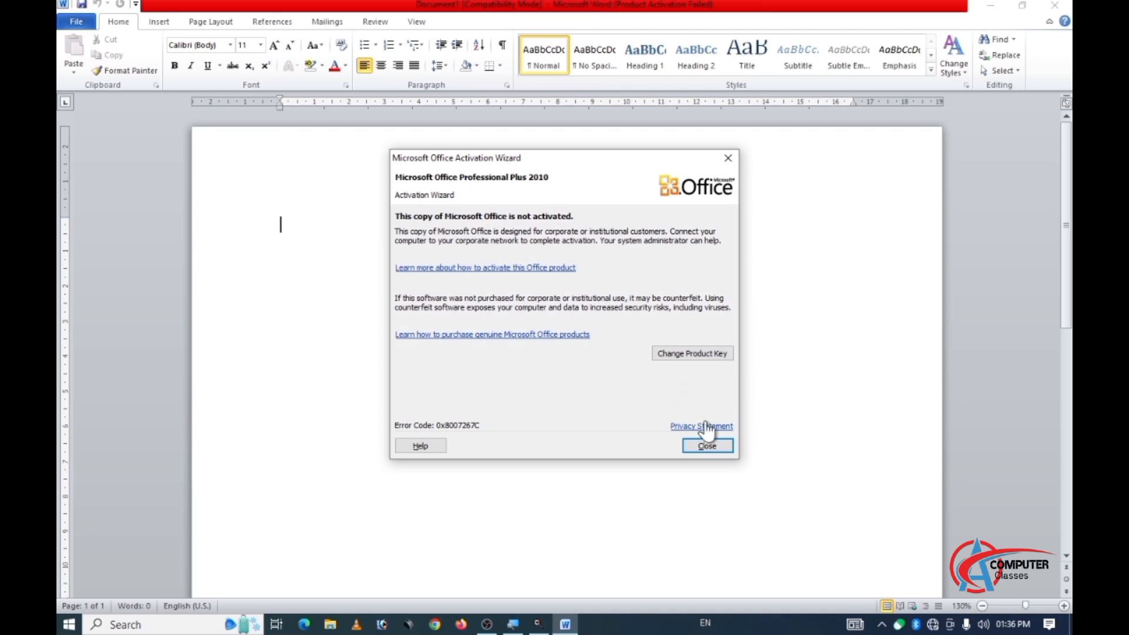
click(711, 447)
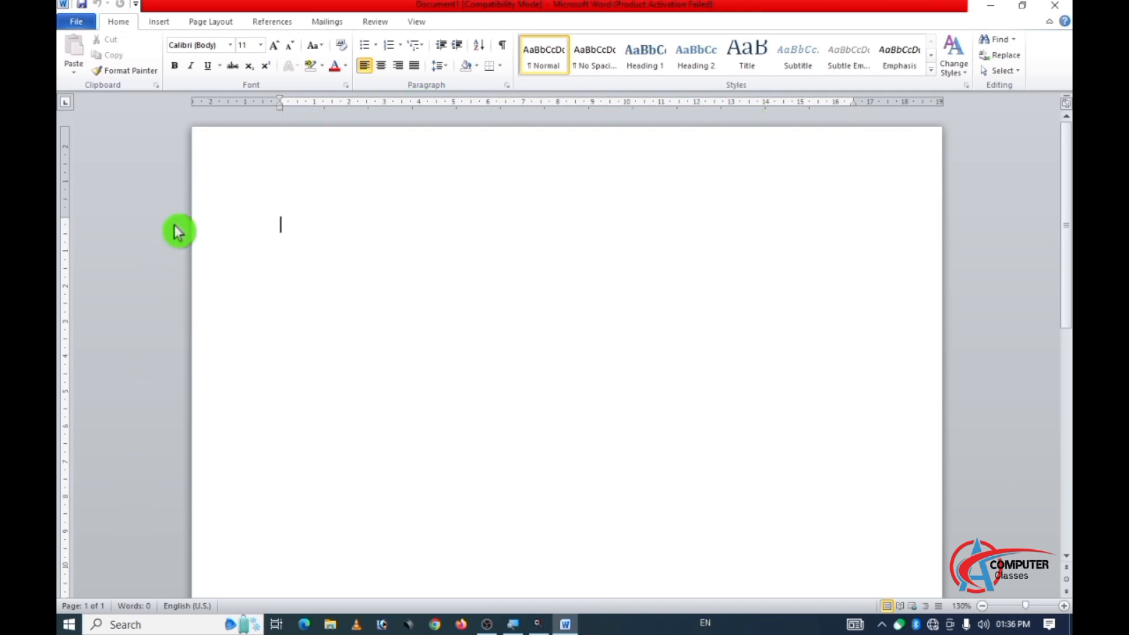
Set the blank document's paper size to A4 and its margins to Narrow.
click(212, 22)
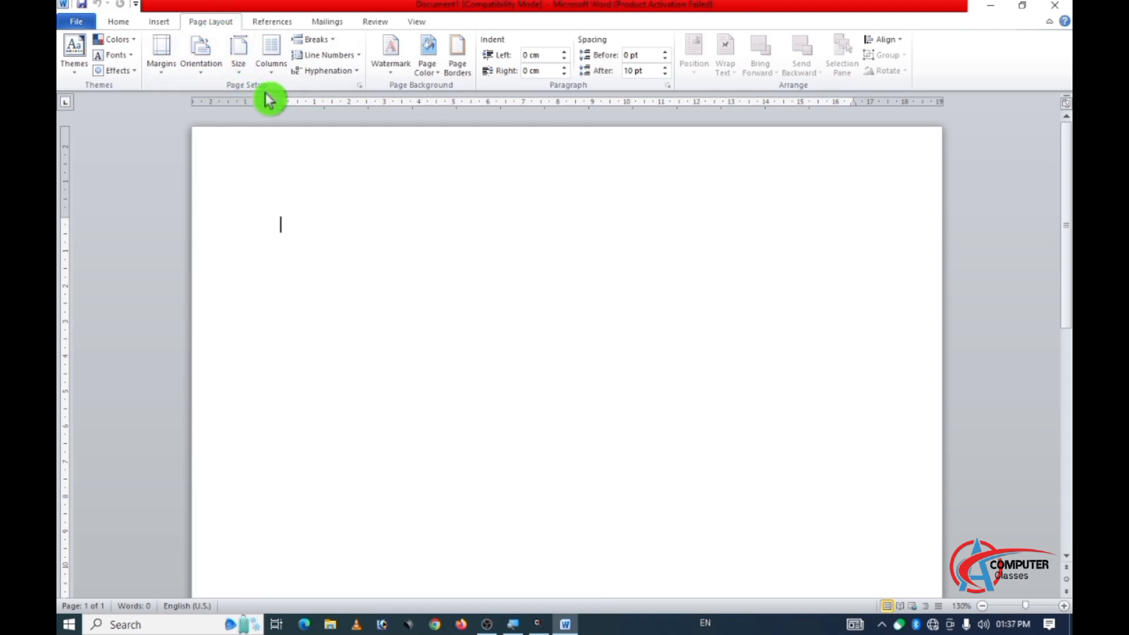
click(240, 65)
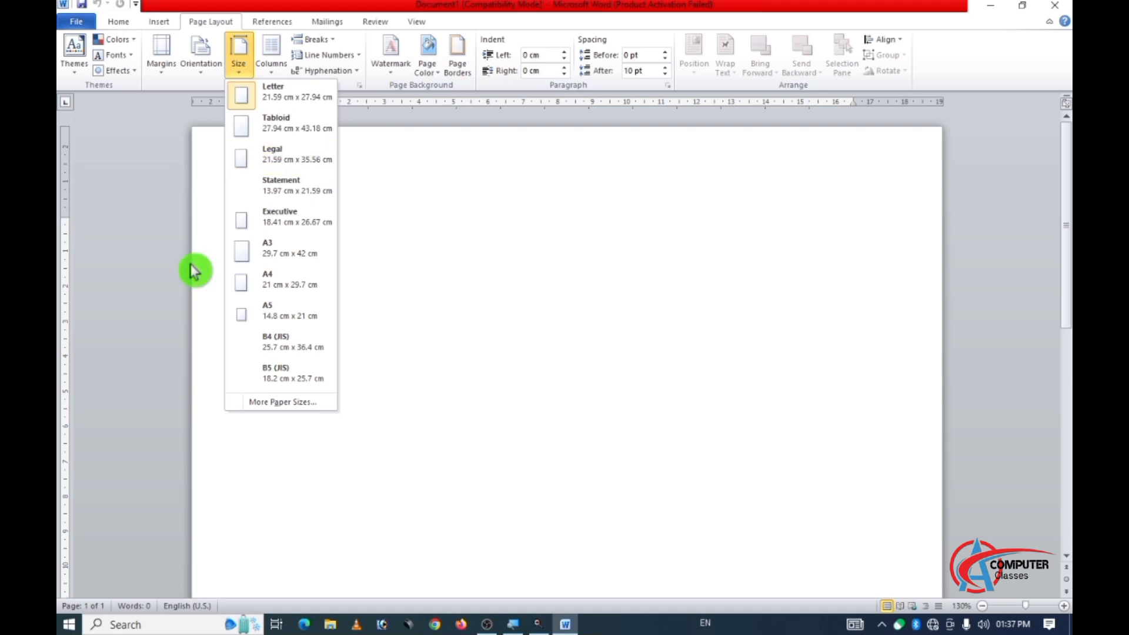
click(274, 294)
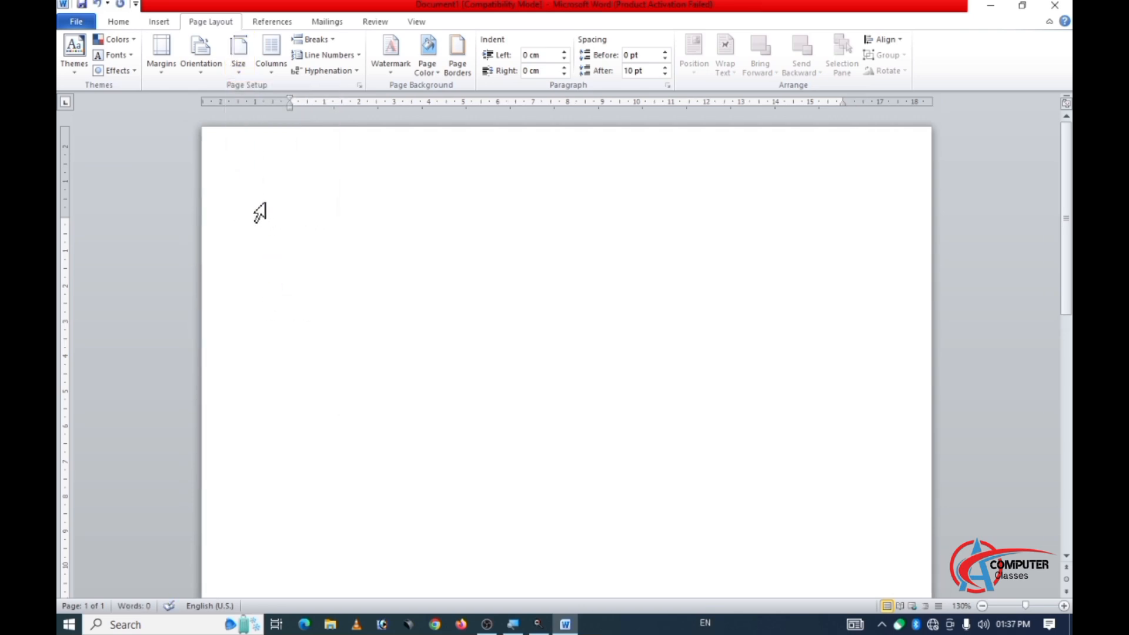
scroll(263, 212, down, 1)
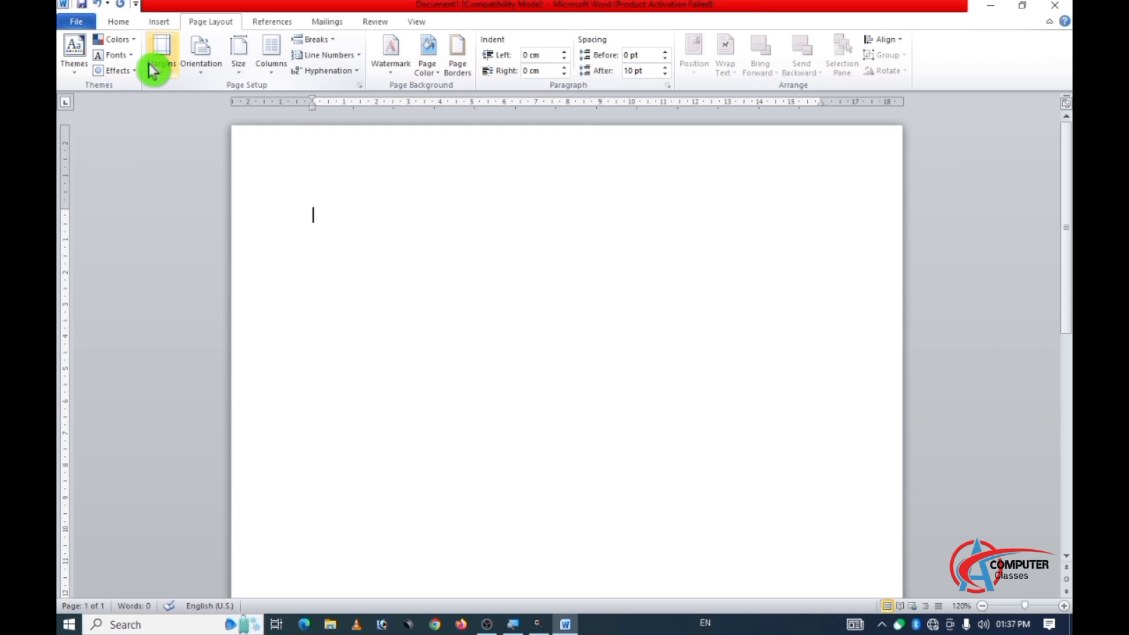
click(165, 76)
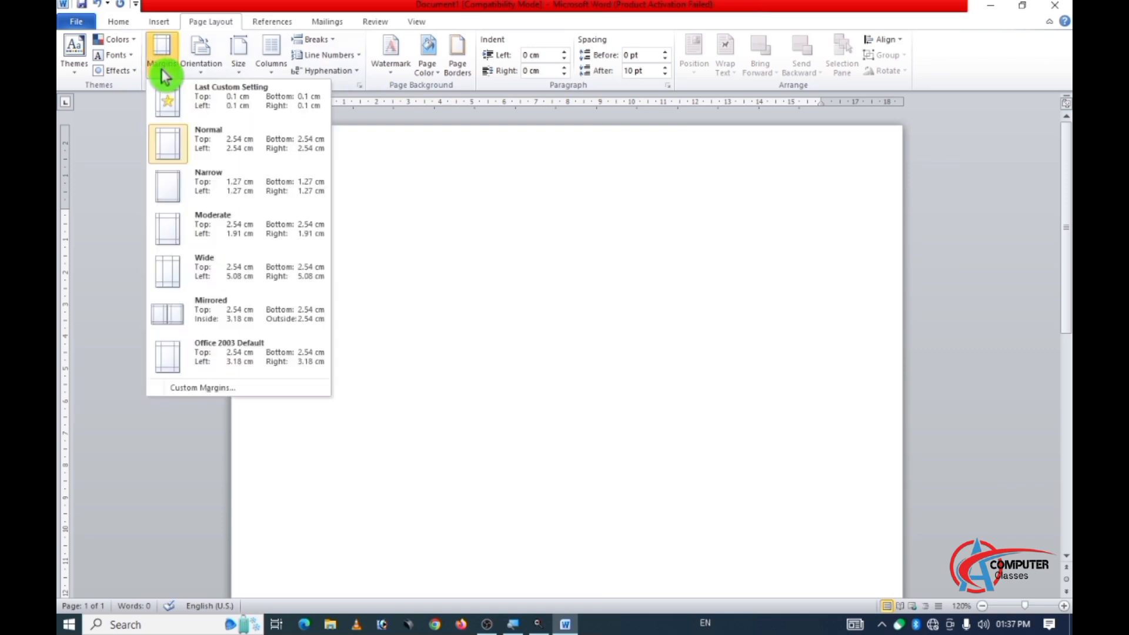
click(198, 188)
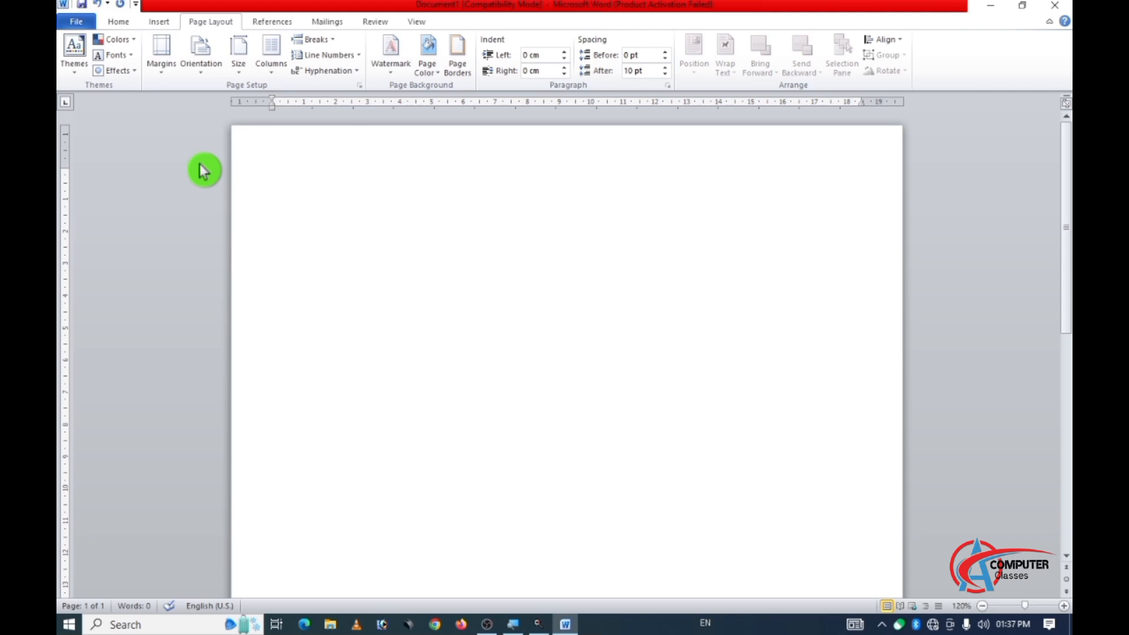
Enter the title "RESUME" at font size 16 on the first line and center it.
click(118, 26)
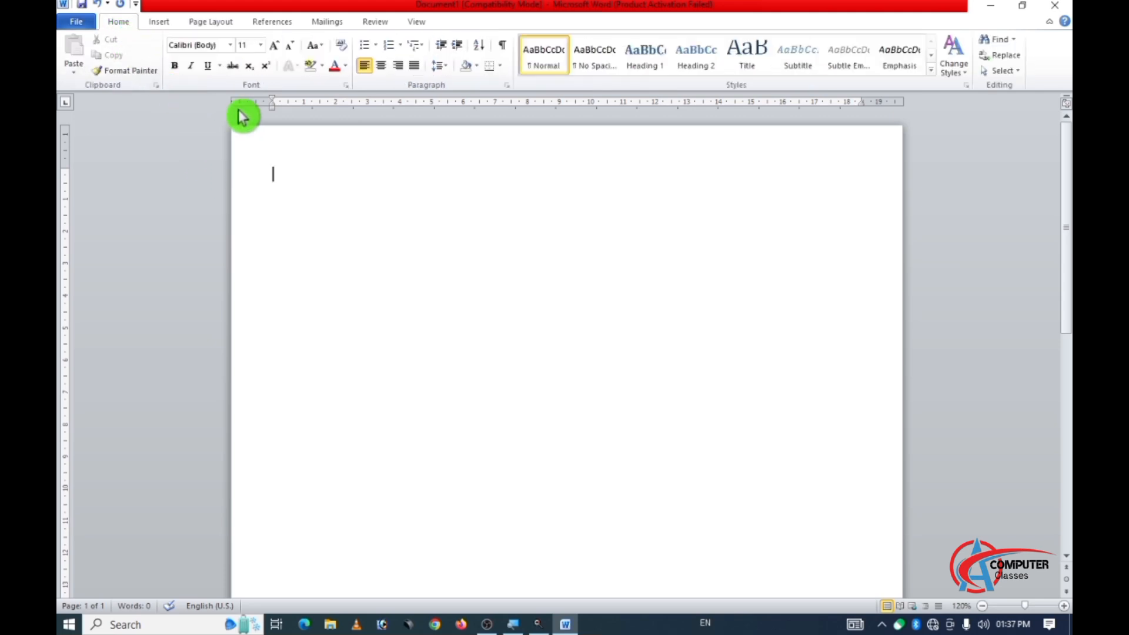
click(262, 45)
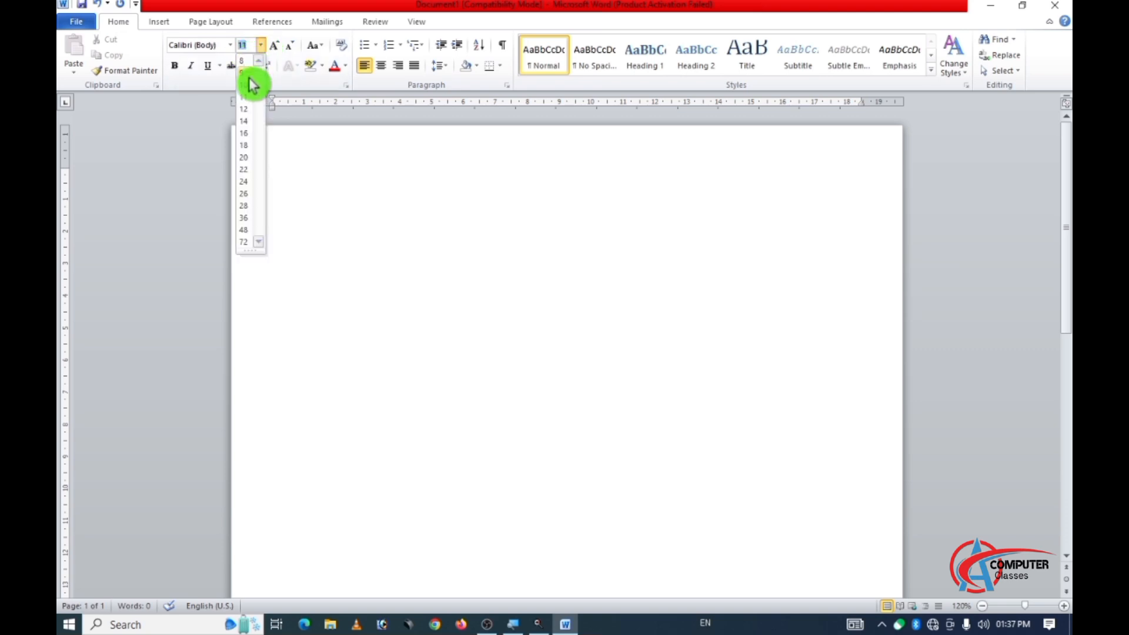
click(243, 133)
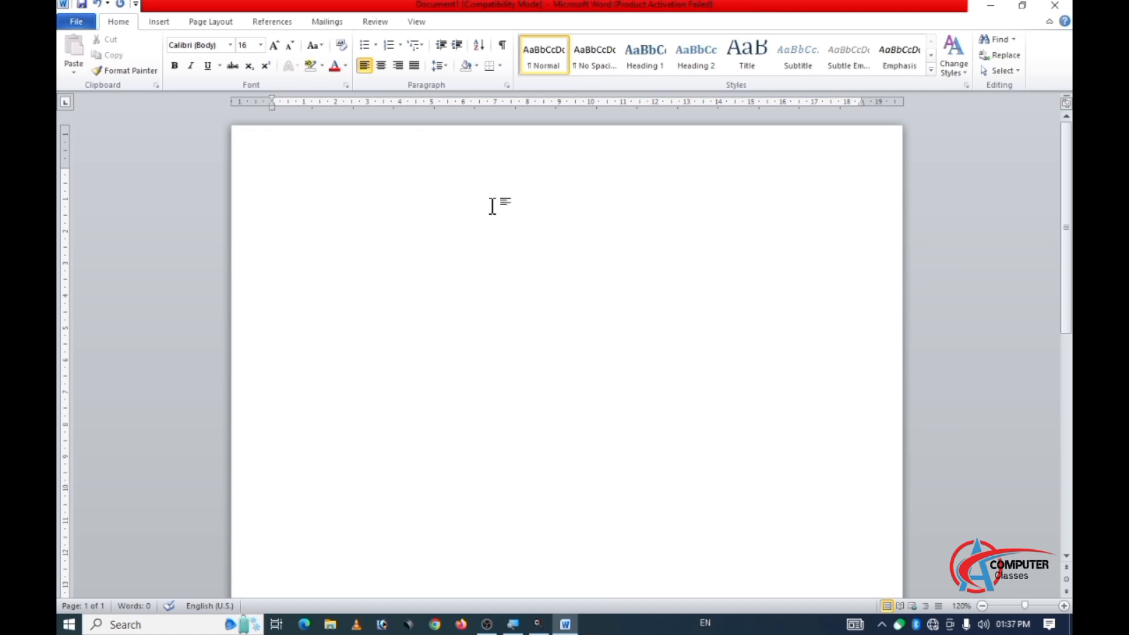
text(RESUME)
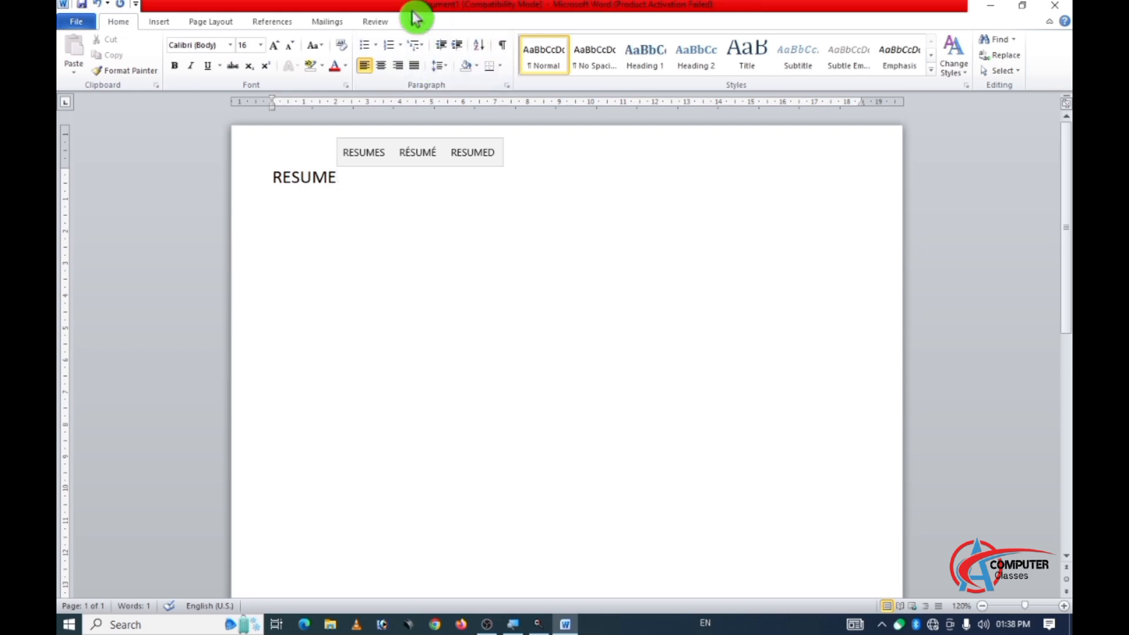
click(384, 65)
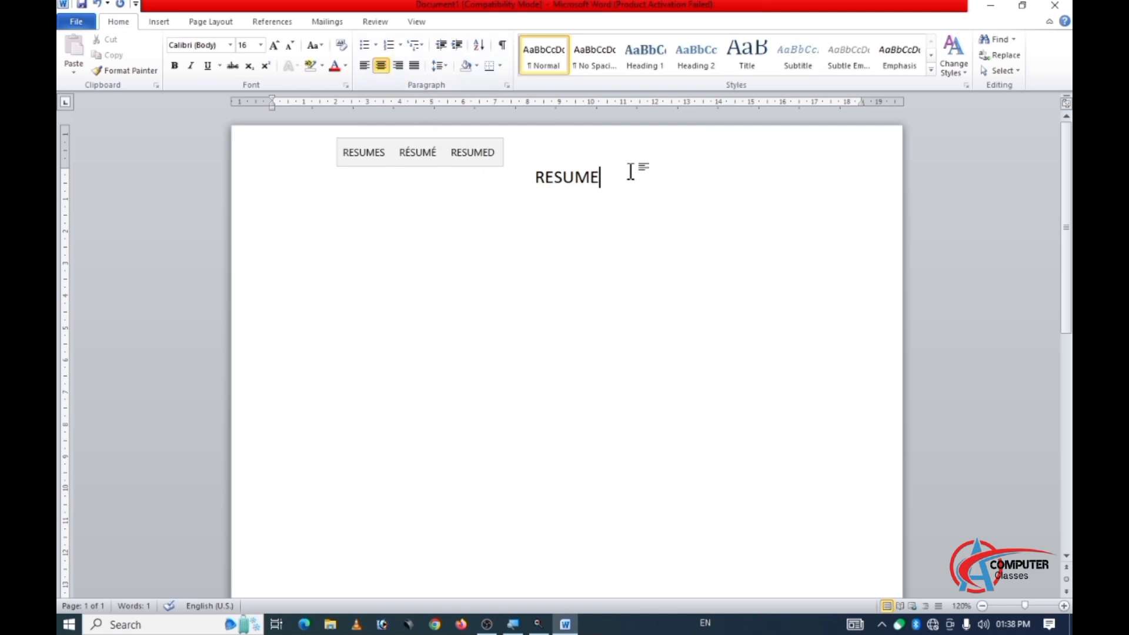
Underline the whole "RESUME" title and place the cursor at its end.
click(579, 177)
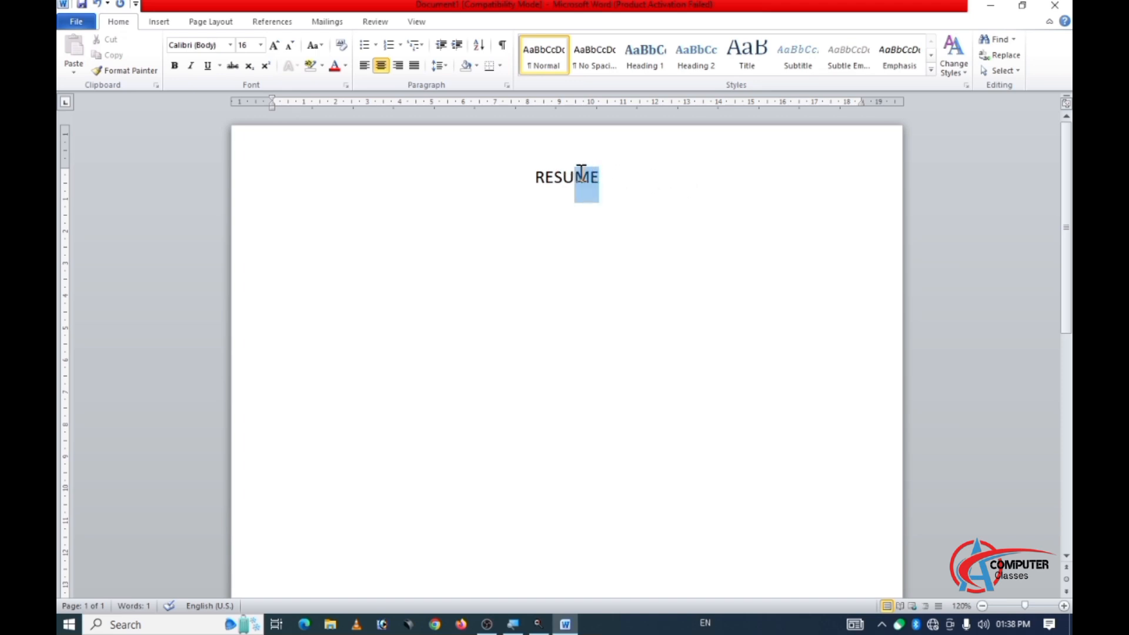
drag(564, 174, 537, 176)
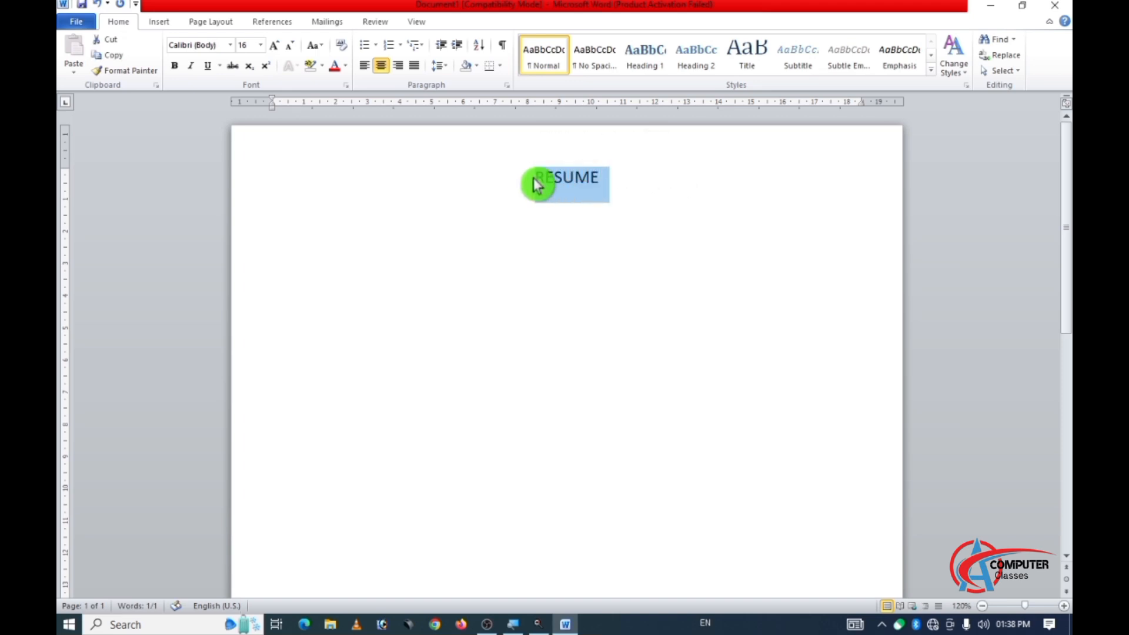
click(211, 66)
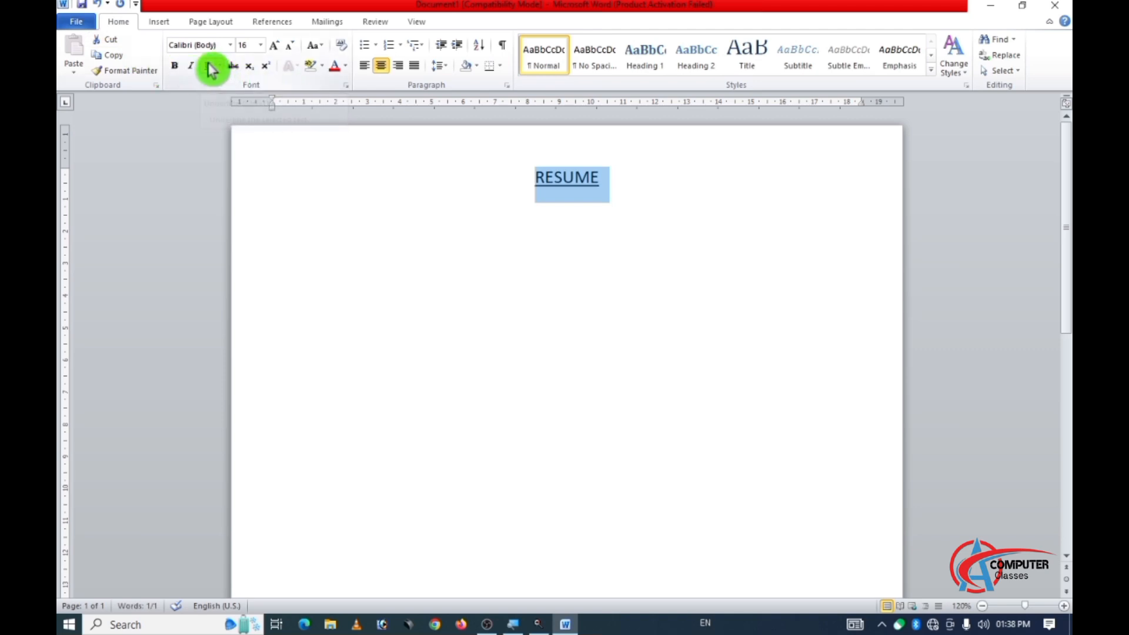
click(600, 174)
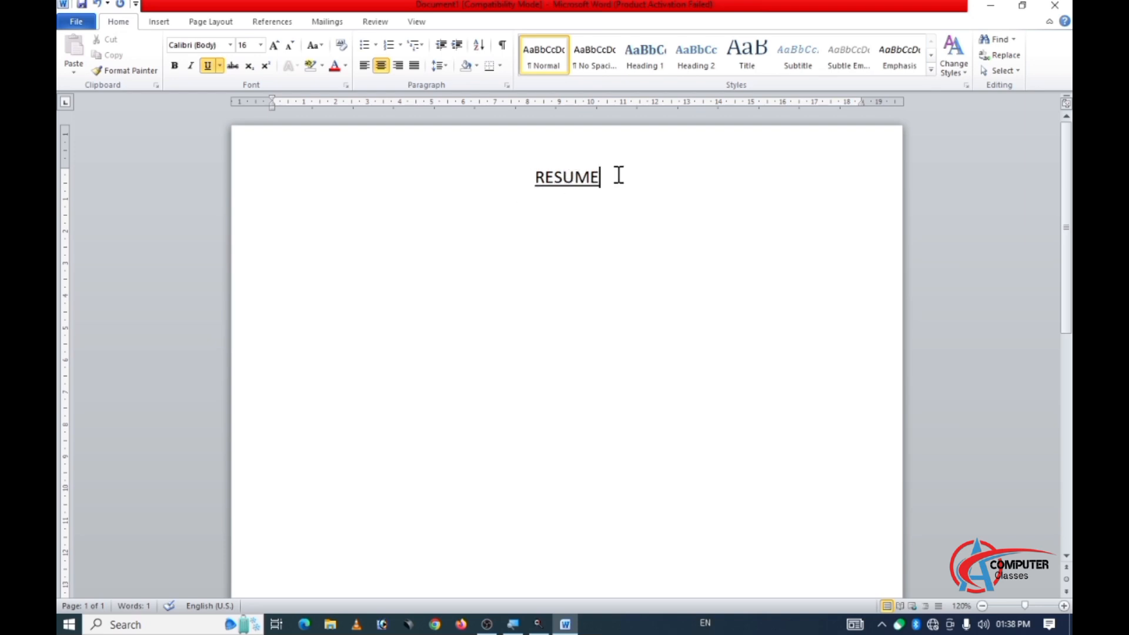
Start a new line below the title, left-aligned, without underline and at font size 14.
key(Return)
click(366, 65)
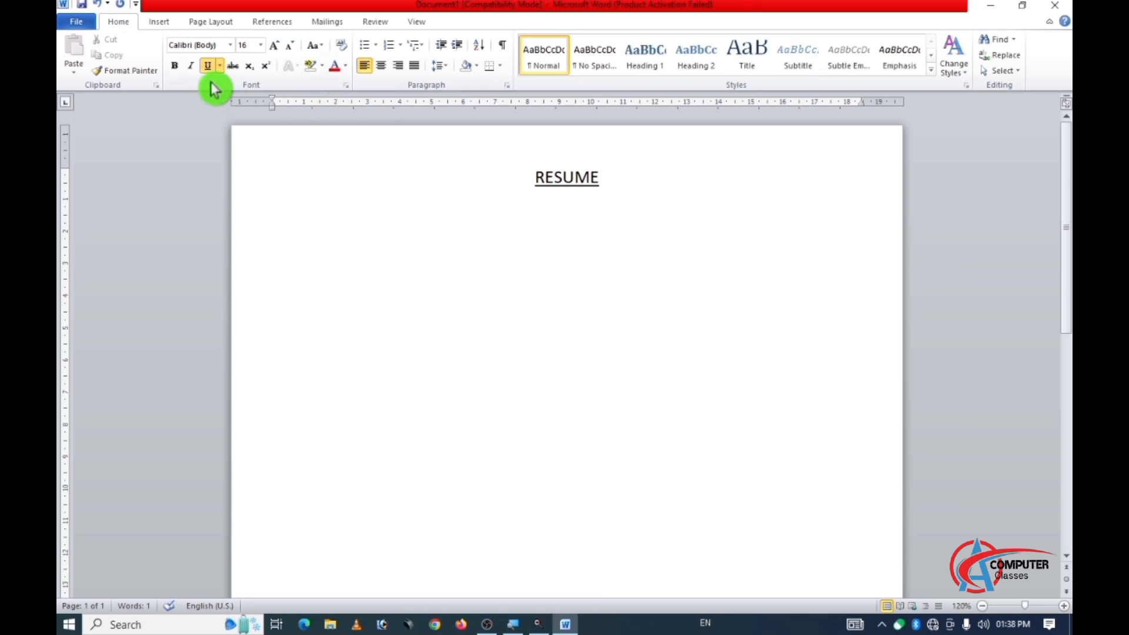
click(207, 65)
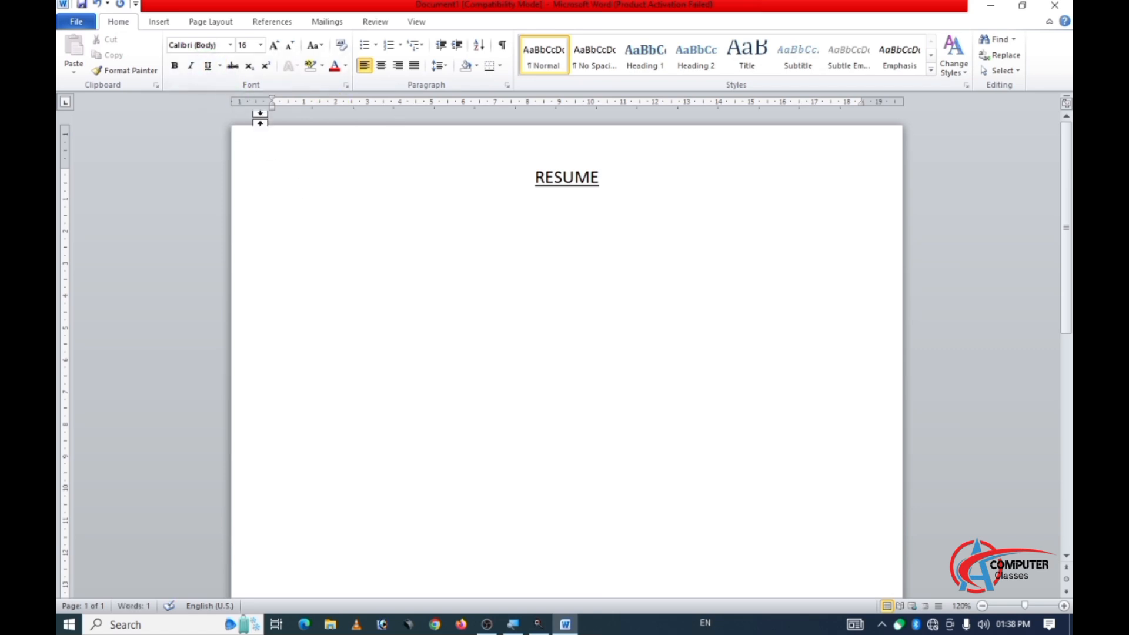
click(261, 46)
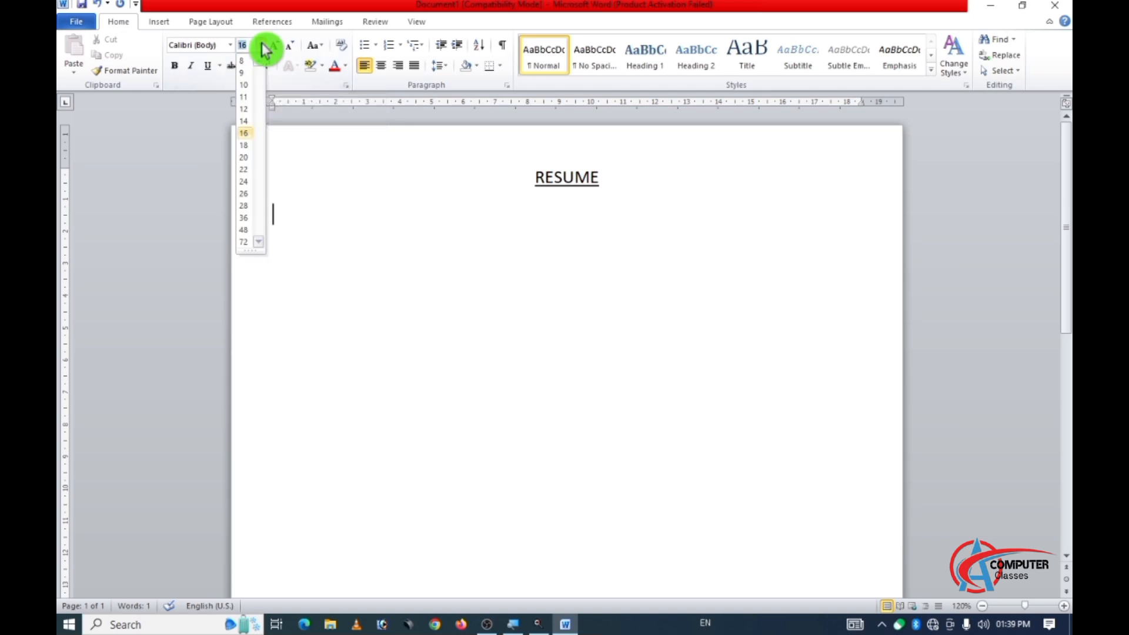
click(245, 122)
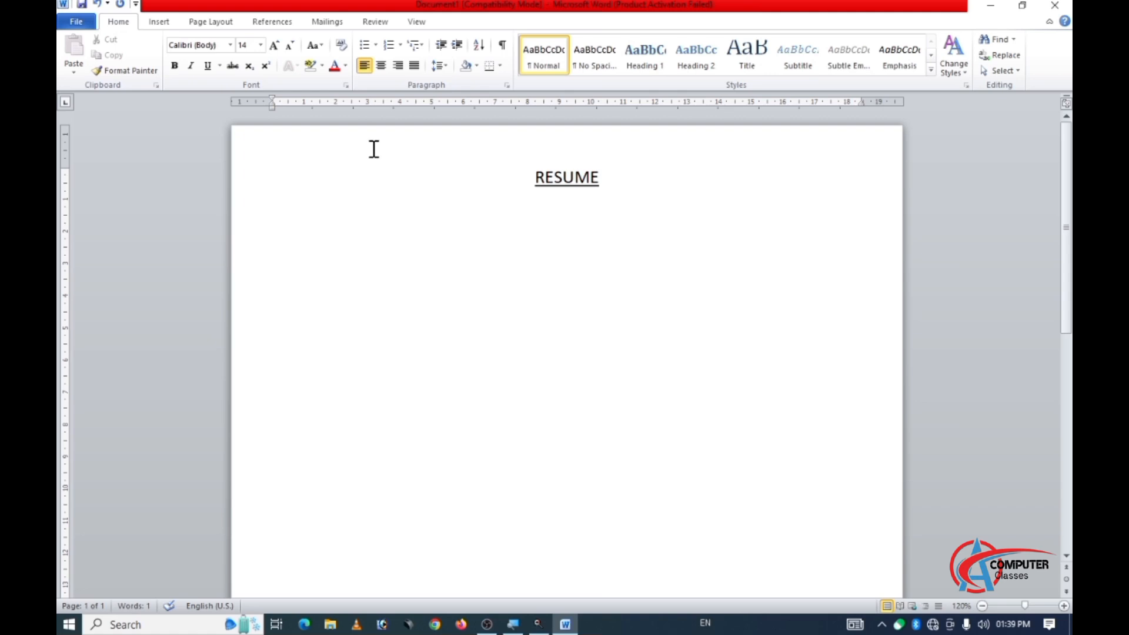
Enter the applicant's full name on the line below the title, with only its first letter capitalized.
text(rAKE)
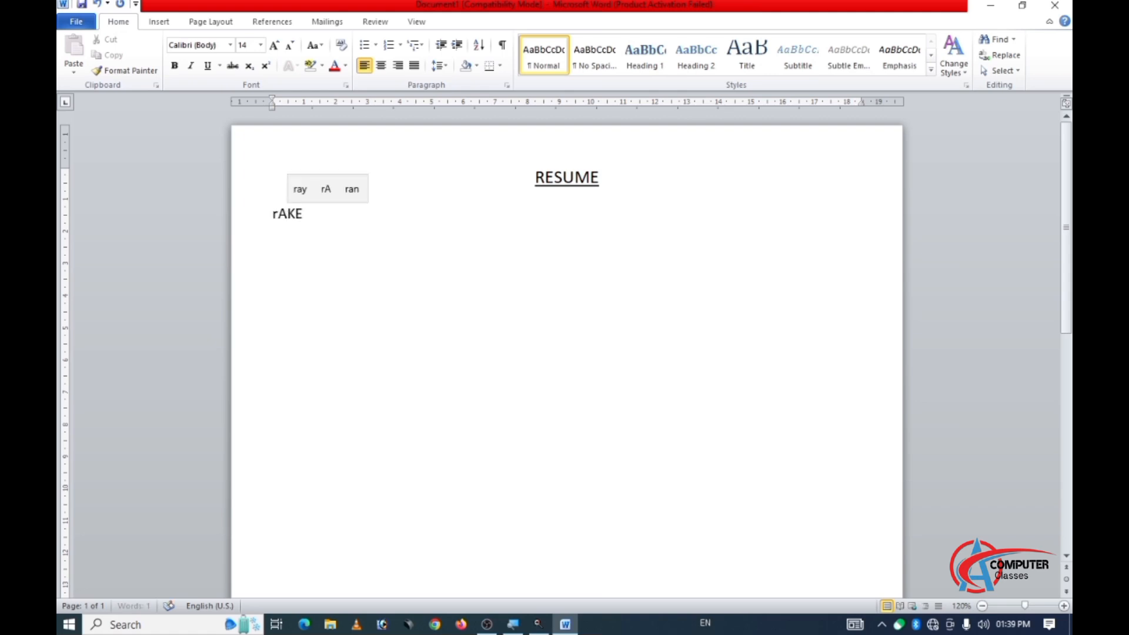
key(BackSpace)
key(BackSpace)
key(BackSpace)
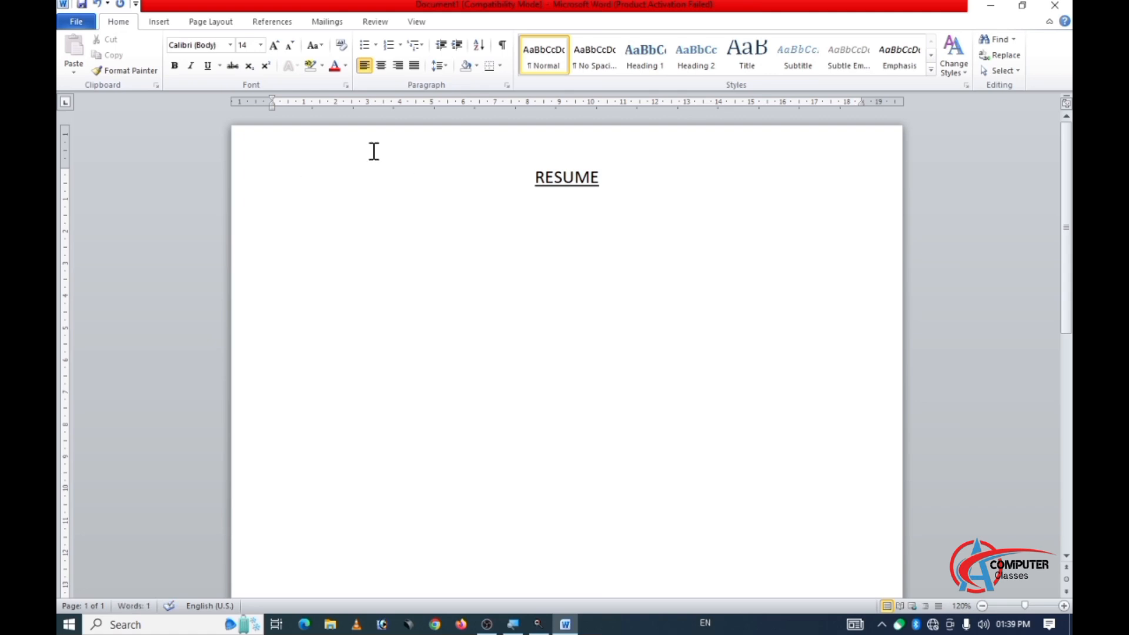
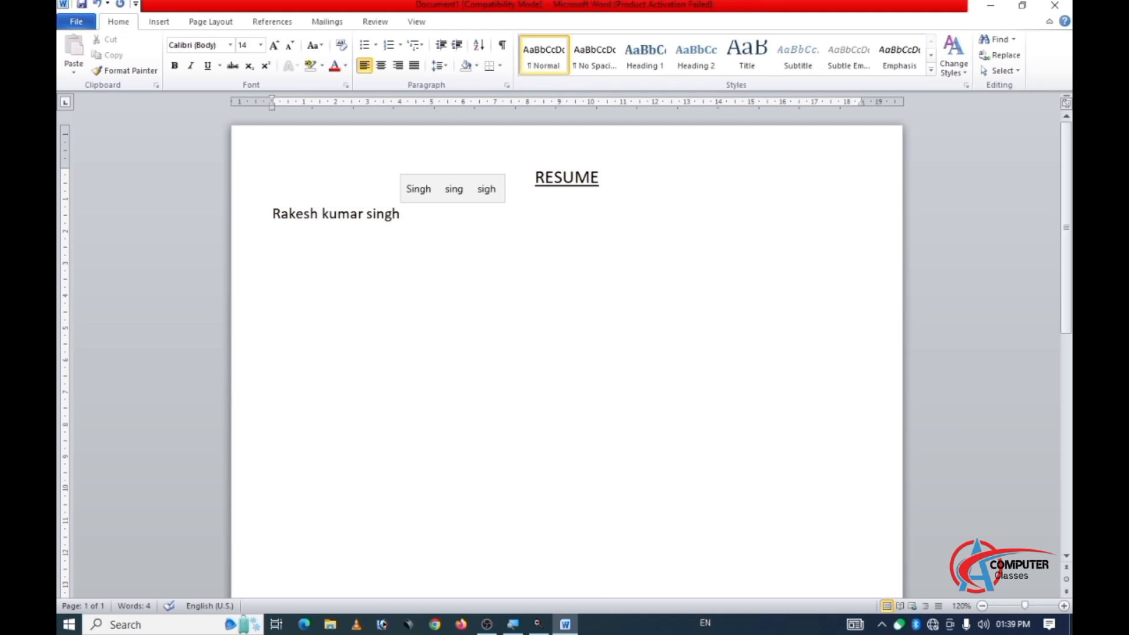
Start a new line below the name with the label "Village:" followed by the applicant's village name, capitalized.
key(Return)
text(V)
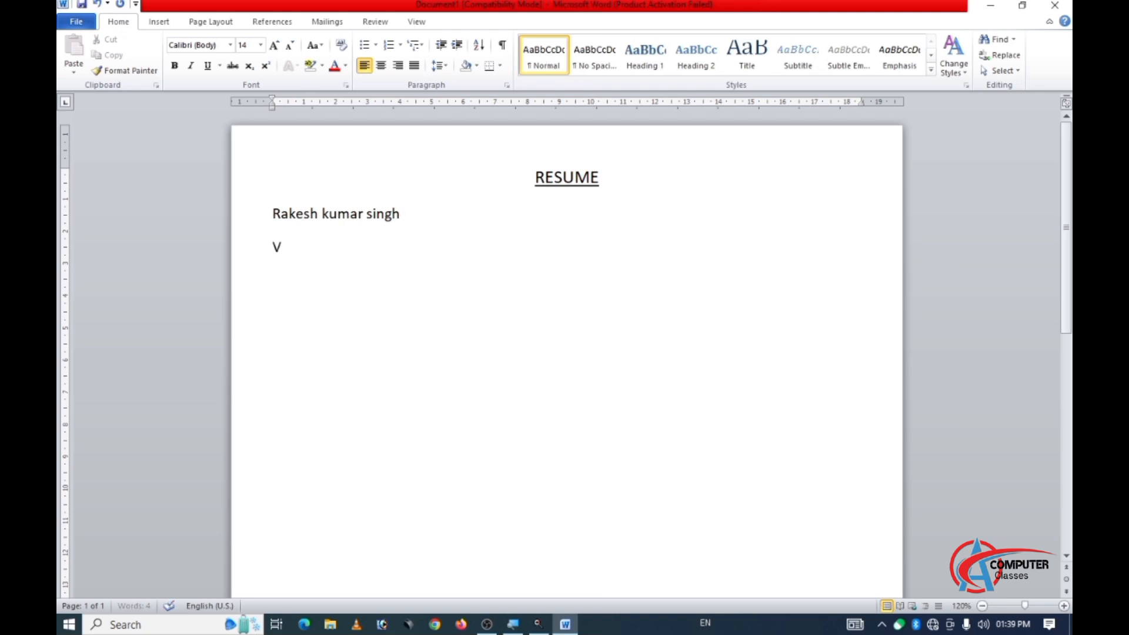
text(ilage: b)
key(BackSpace)
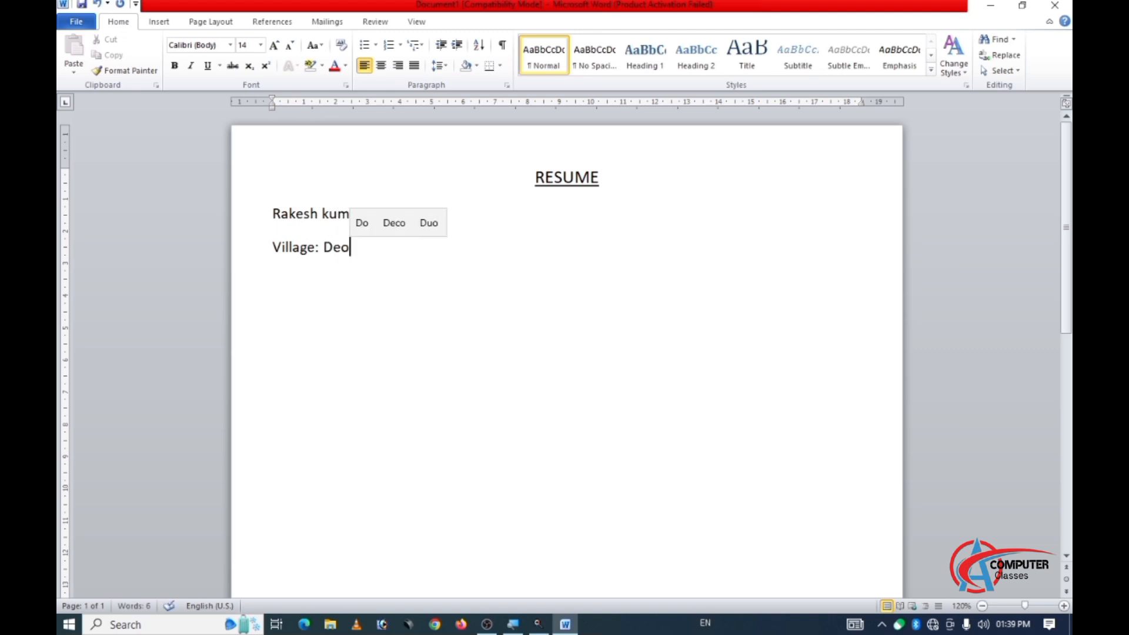
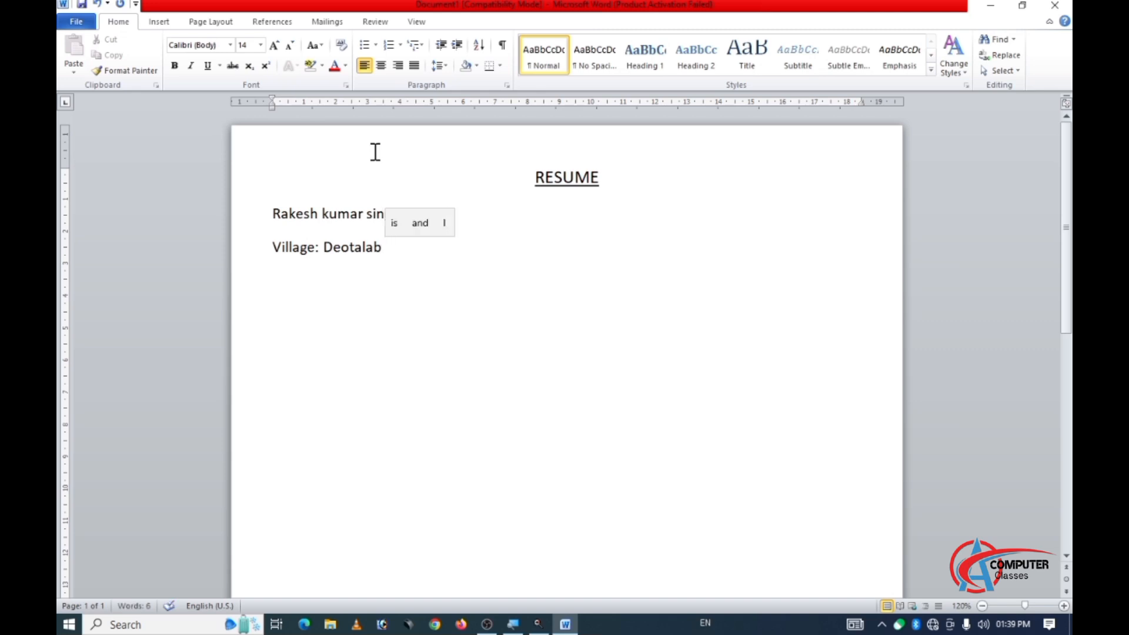
text( post)
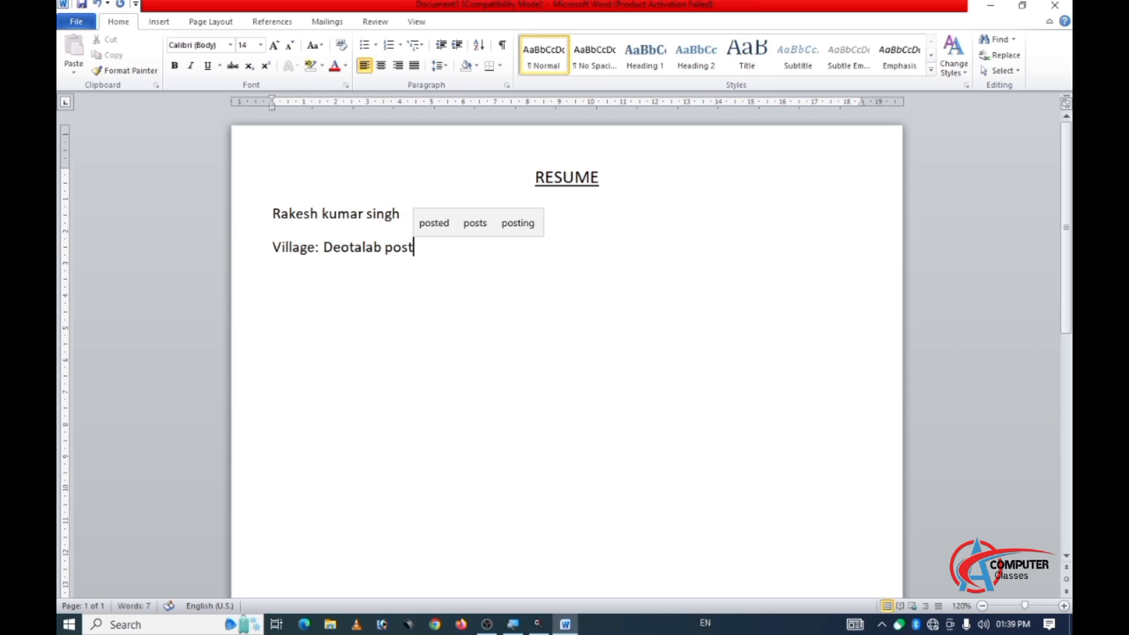
Continue the village line with a comma, the word "post" and the applicant's post office name in lowercase.
key(BackSpace)
key(BackSpace)
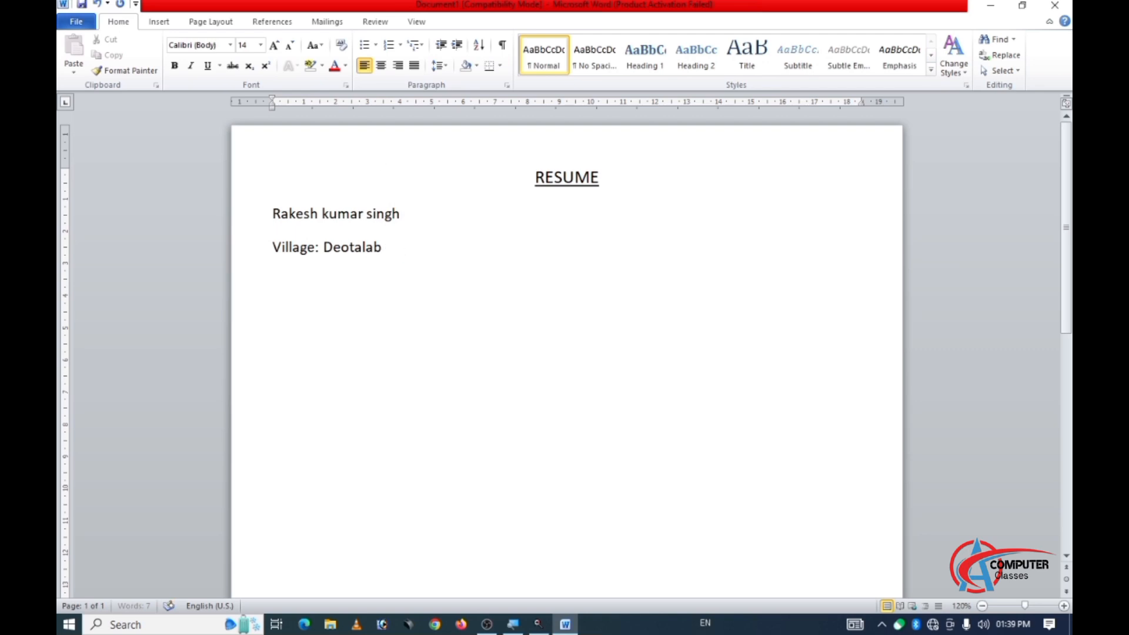
text(, post)
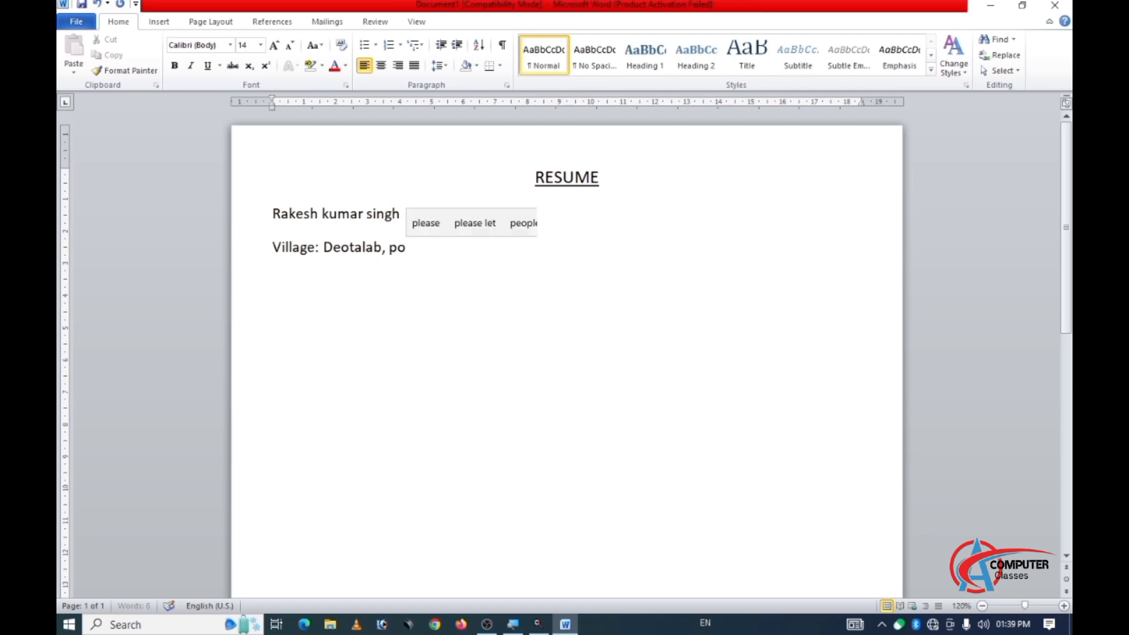
key(BackSpace)
key(BackSpace)
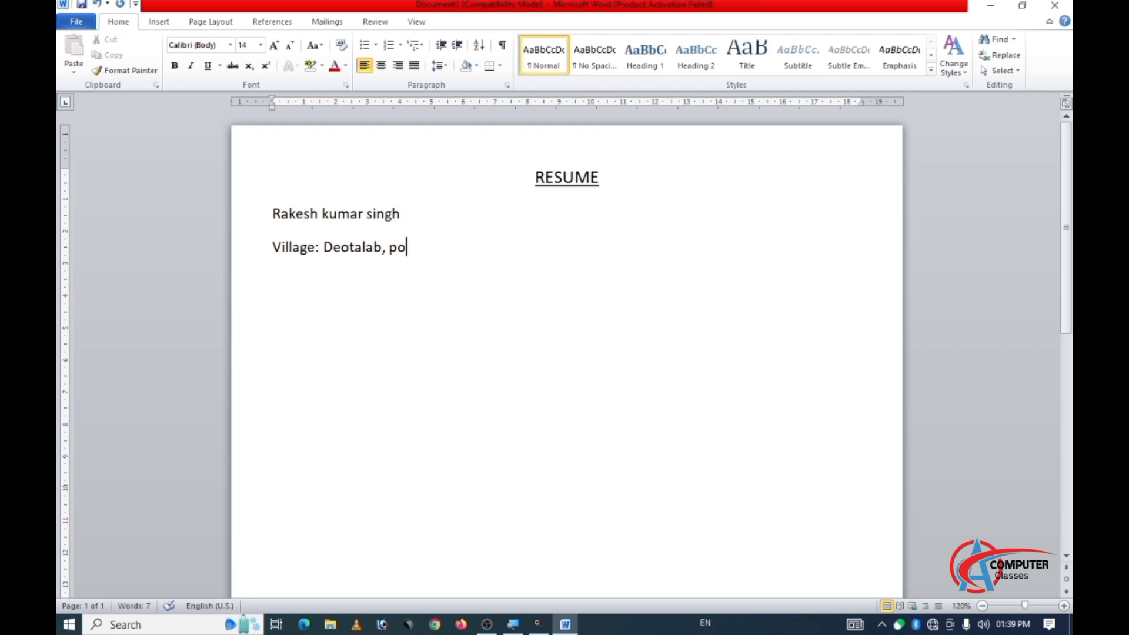
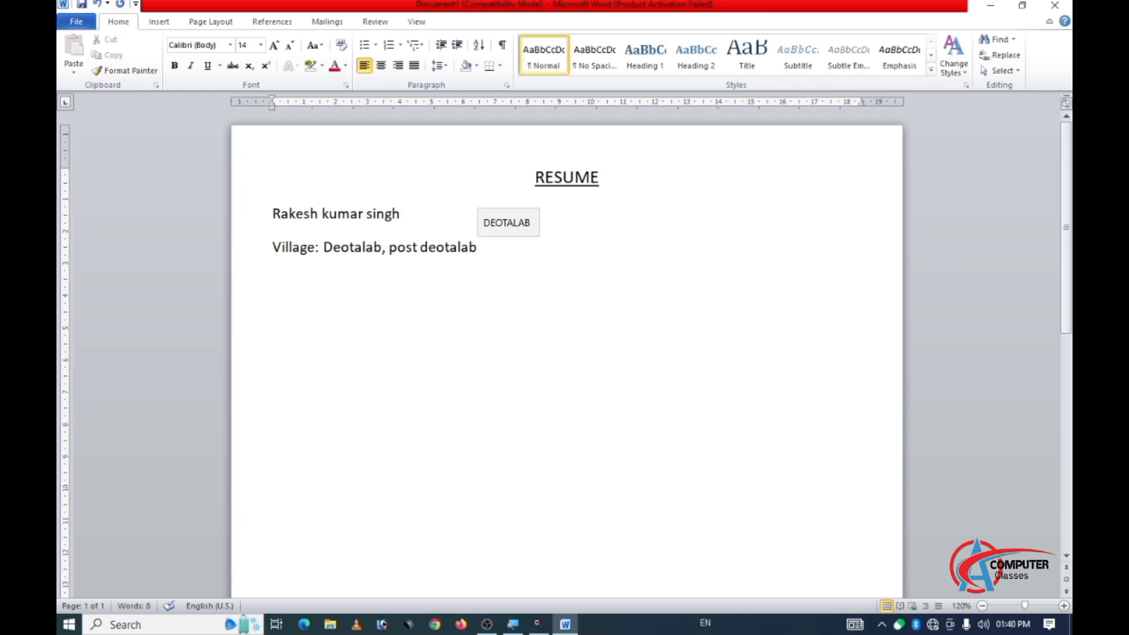
Start the next address line with "Tehsil" followed by the applicant's tehsil name in lowercase.
key(Return)
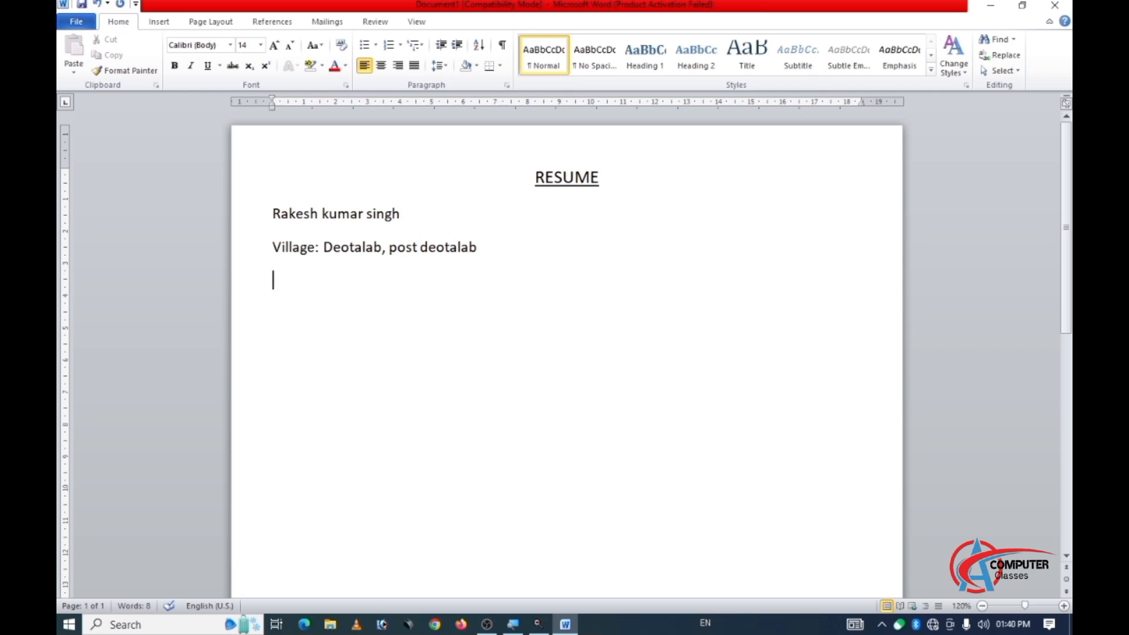
text(te)
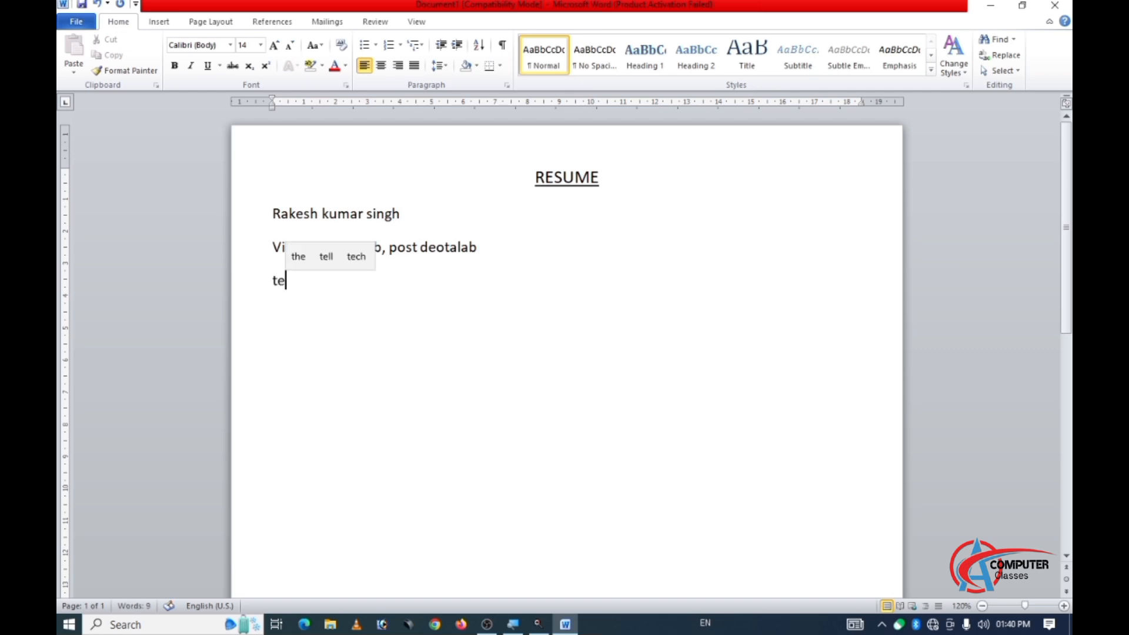
text(hsil)
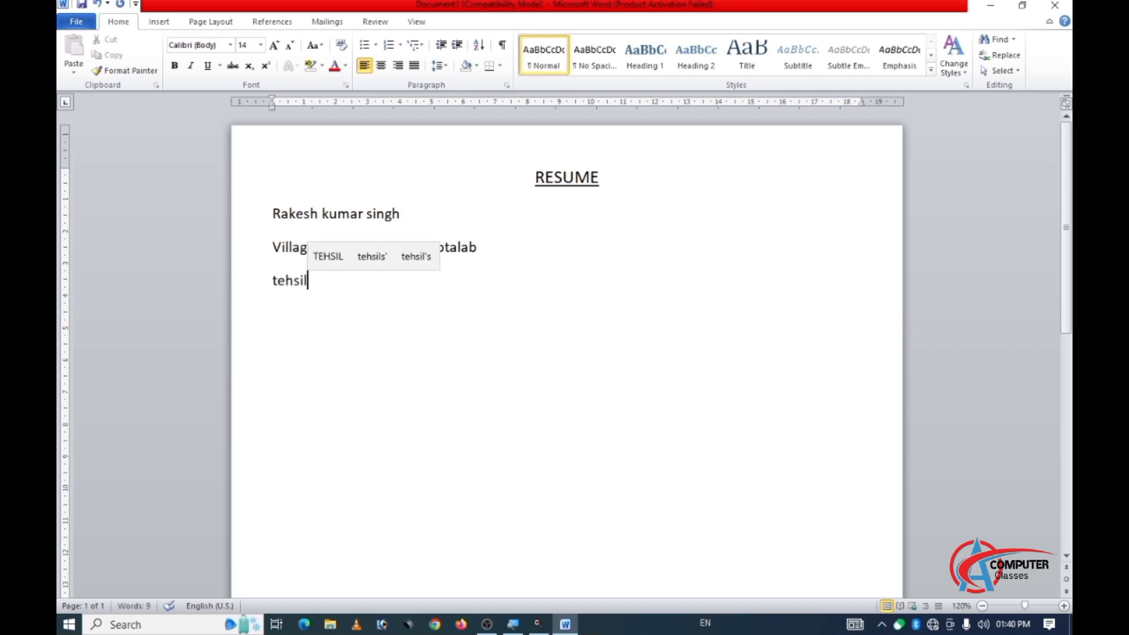
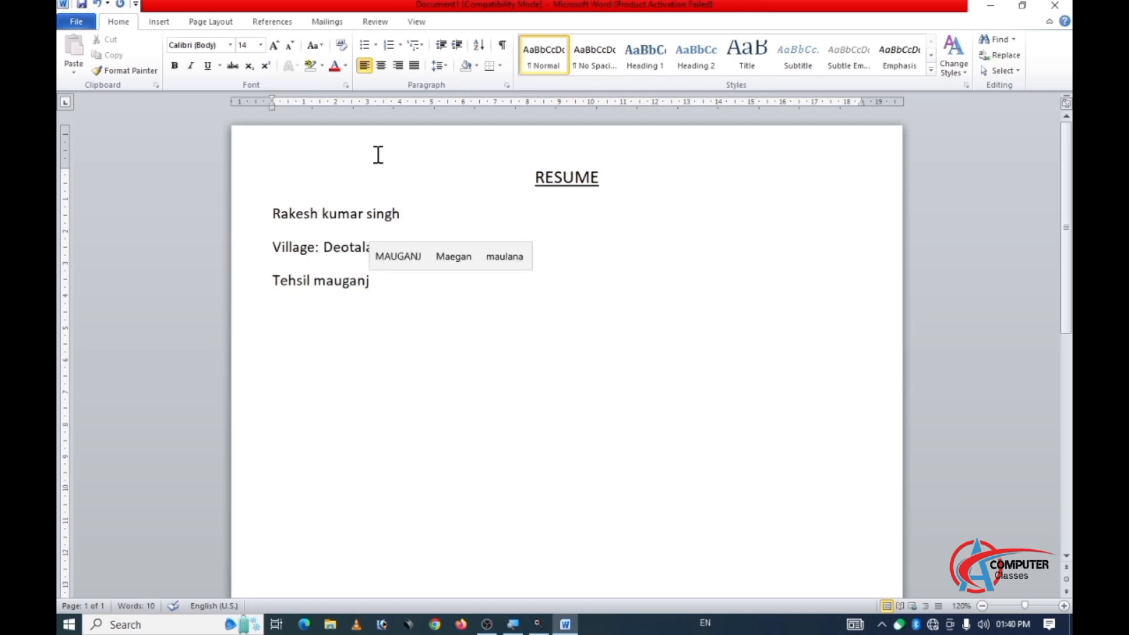
text(, des)
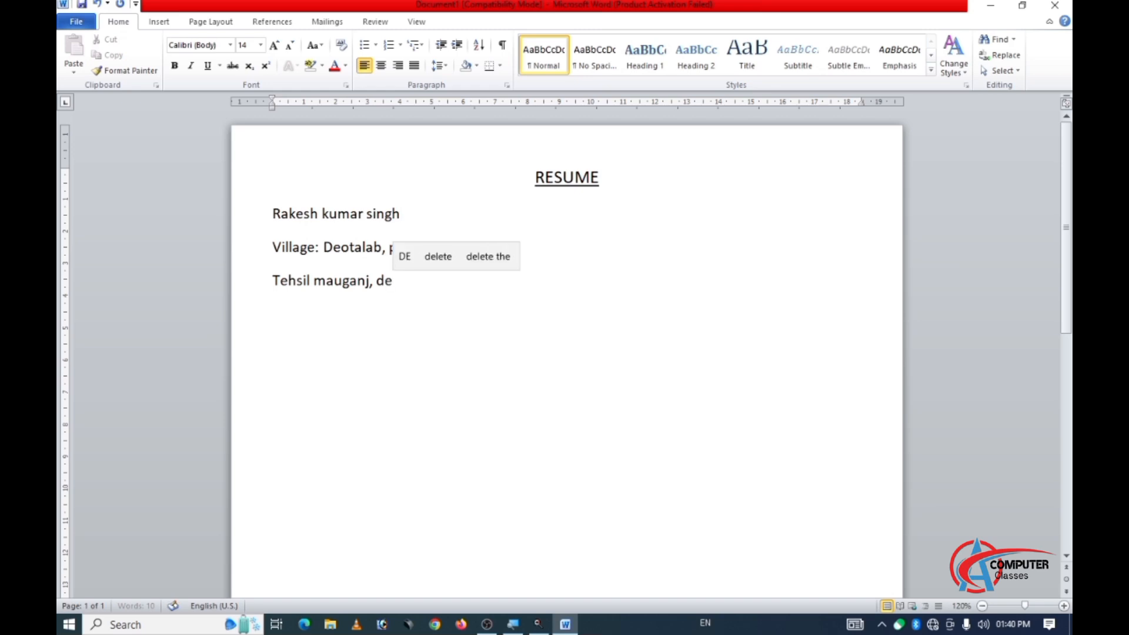
Complete the tehsil line with a comma, the word "distric", the applicant's district name and the state abbreviation in parentheses.
key(BackSpace)
key(BackSpace)
text(is)
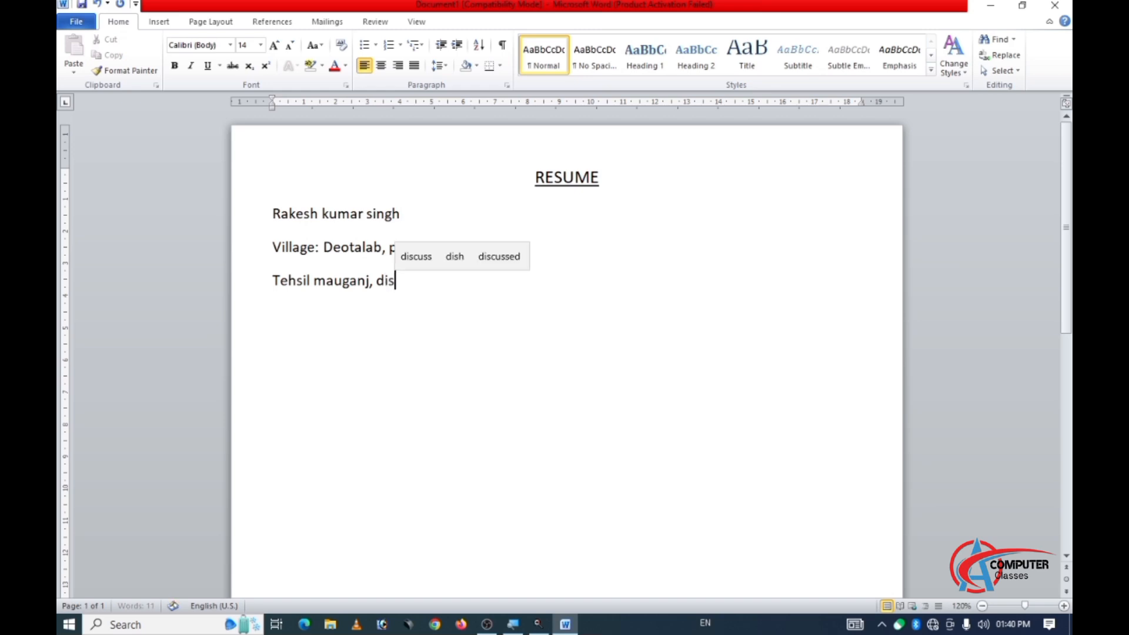
text(tric )
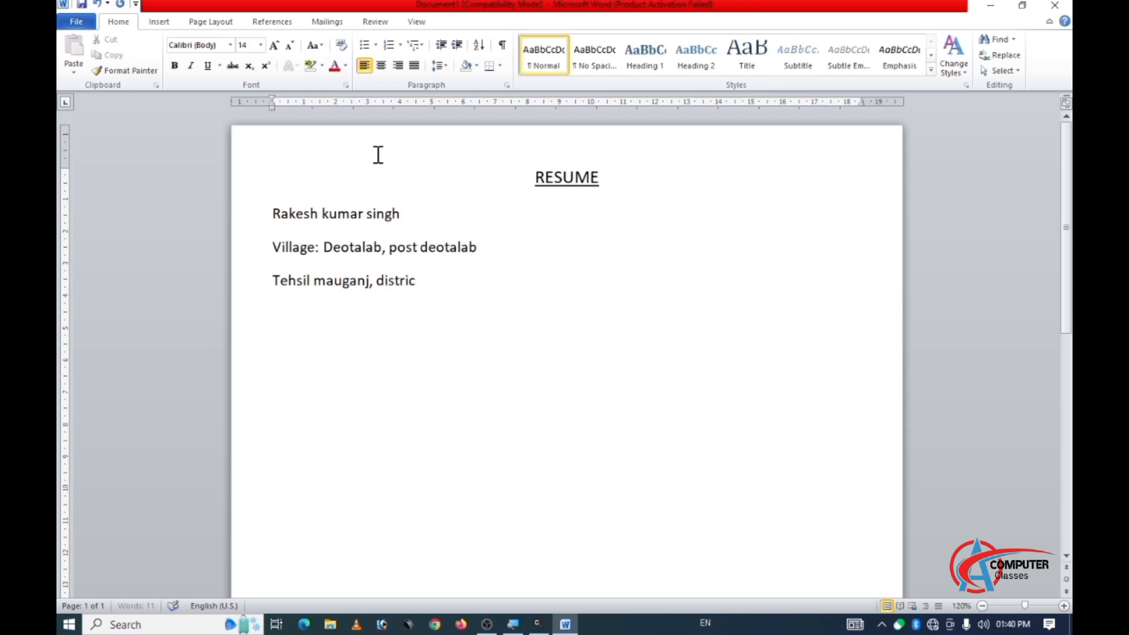
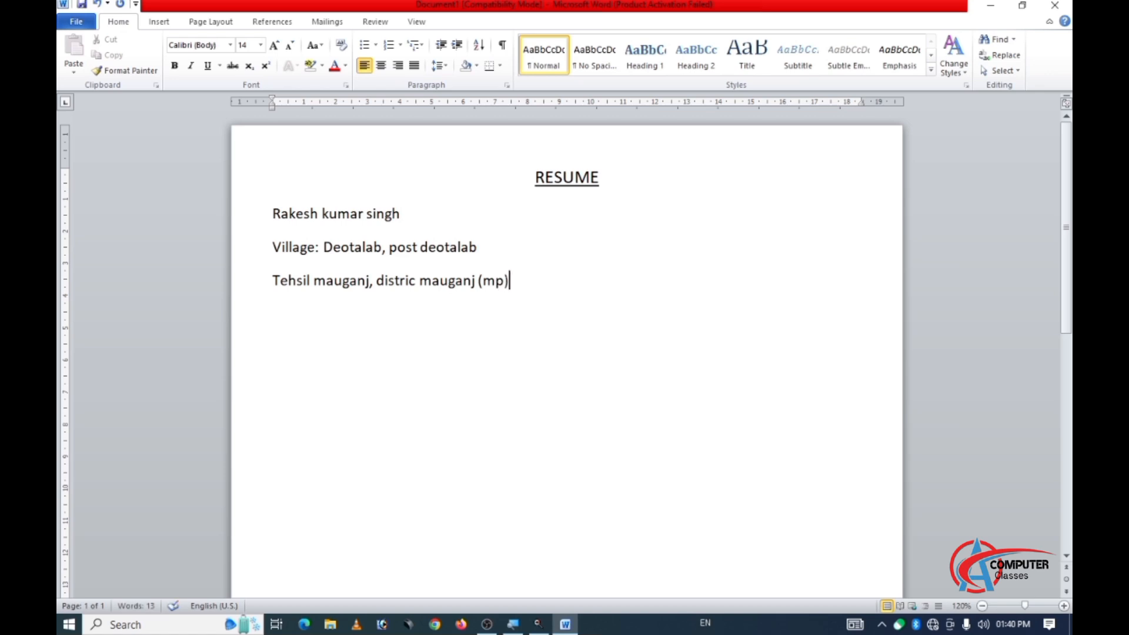
Add a line below the address with the label "Contact No." followed by the applicant's phone number.
key(Return)
text(Cont)
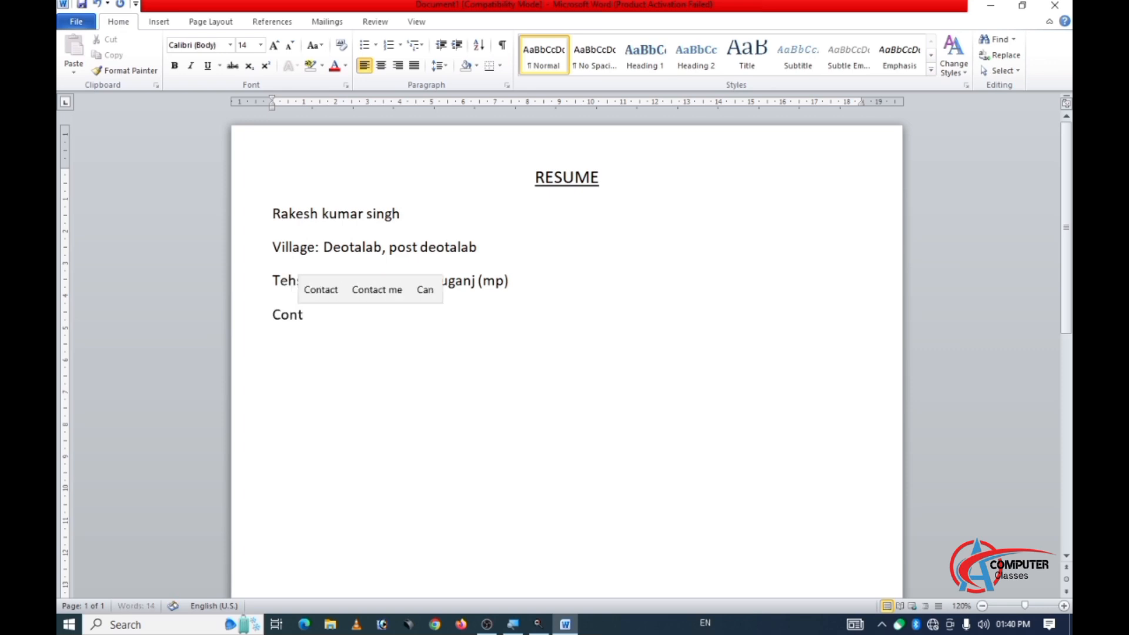
text(act )
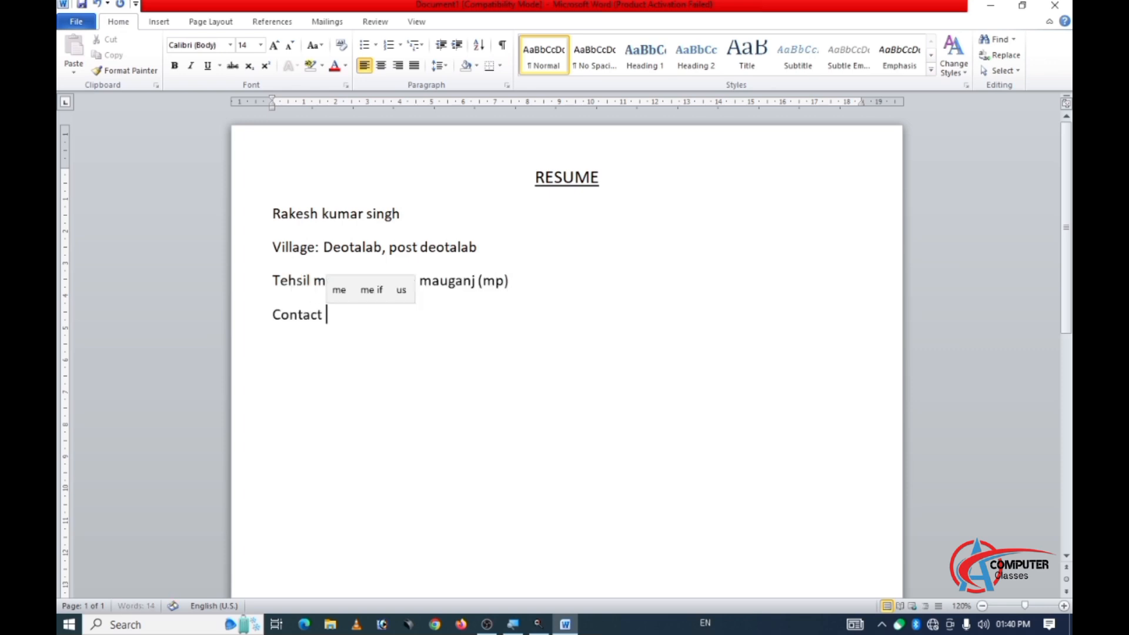
text(No.)
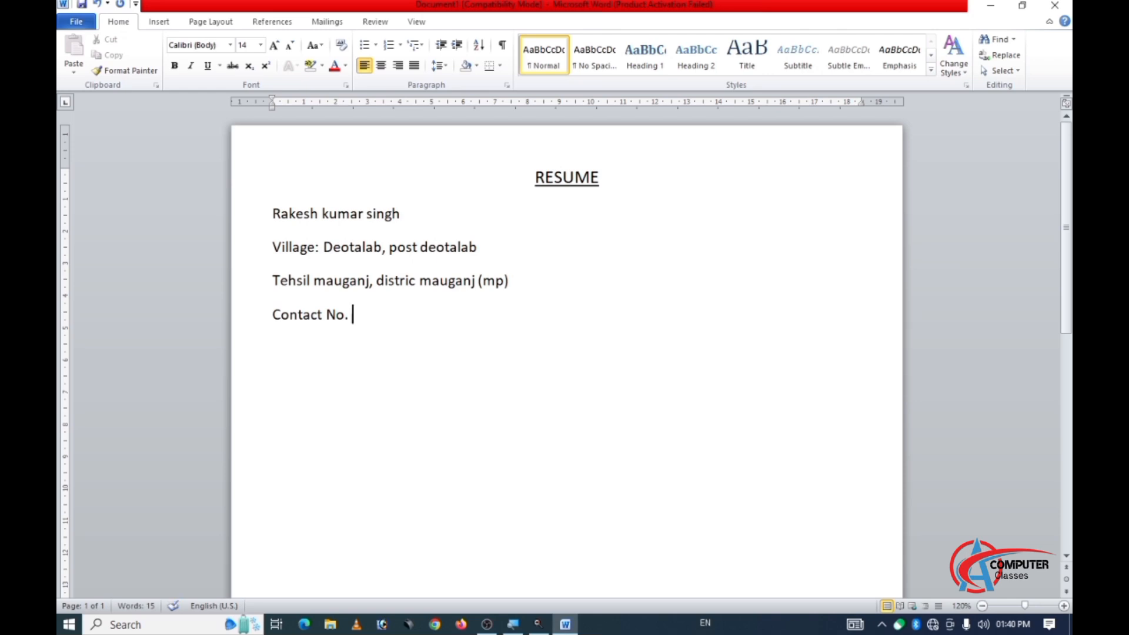
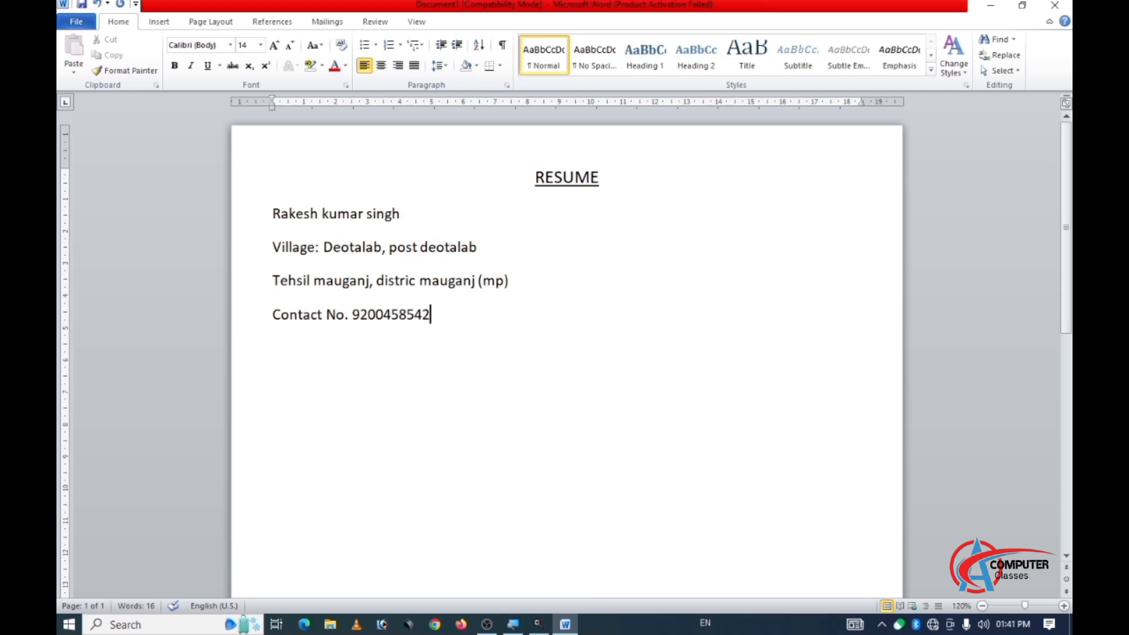
Add a line labelled "Email id :" below the contact number and enter the user-name part of the applicant's e-mail address.
key(Return)
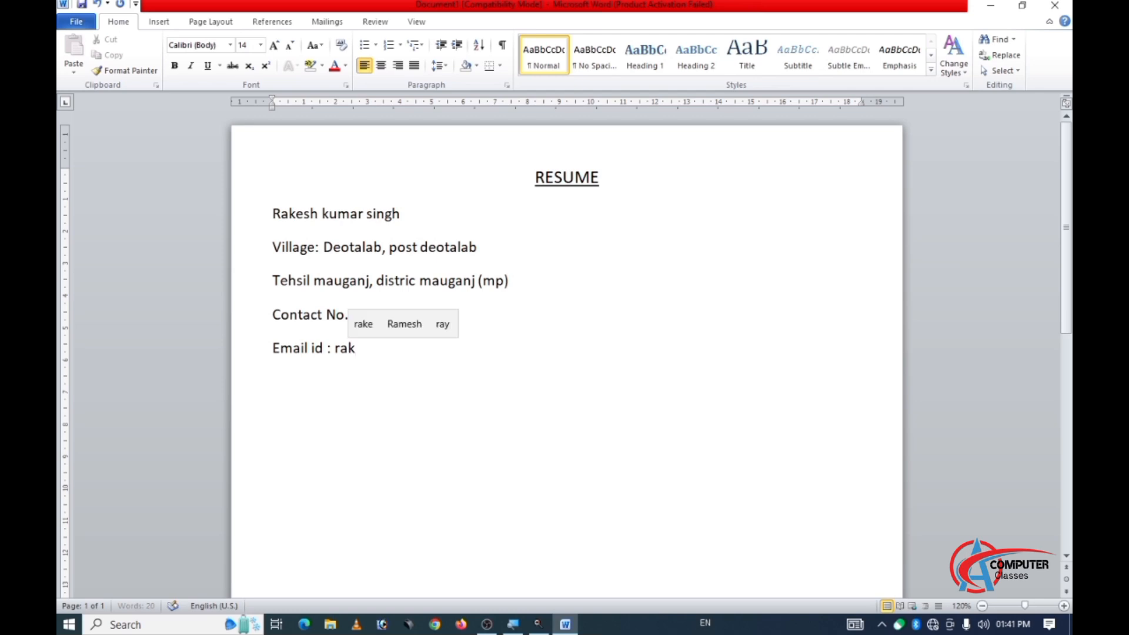
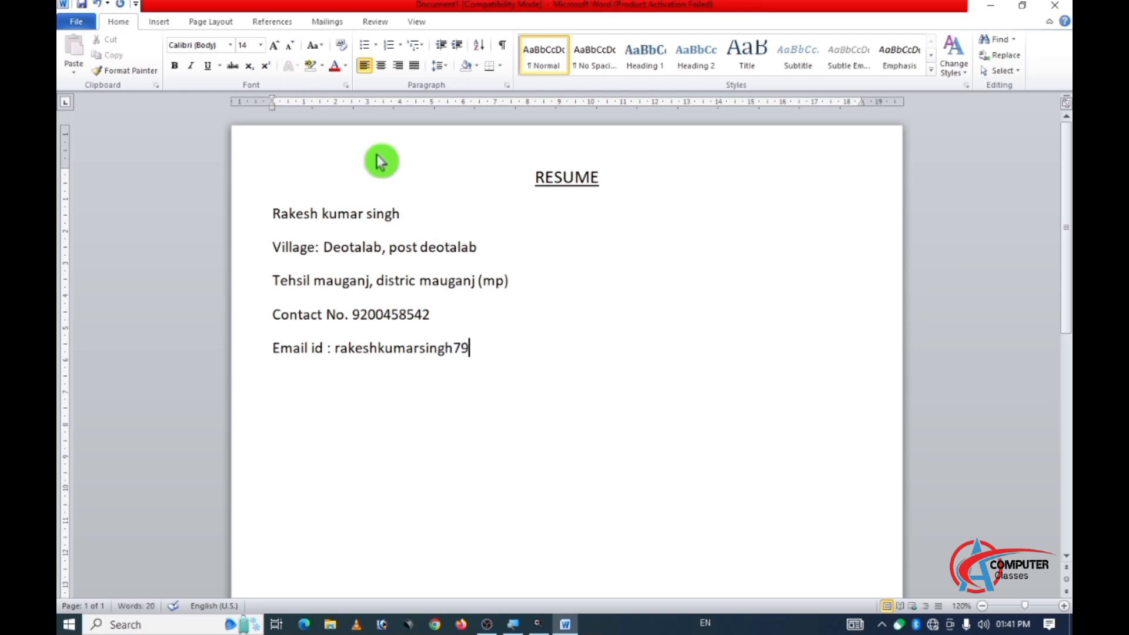
key(ctrl+s)
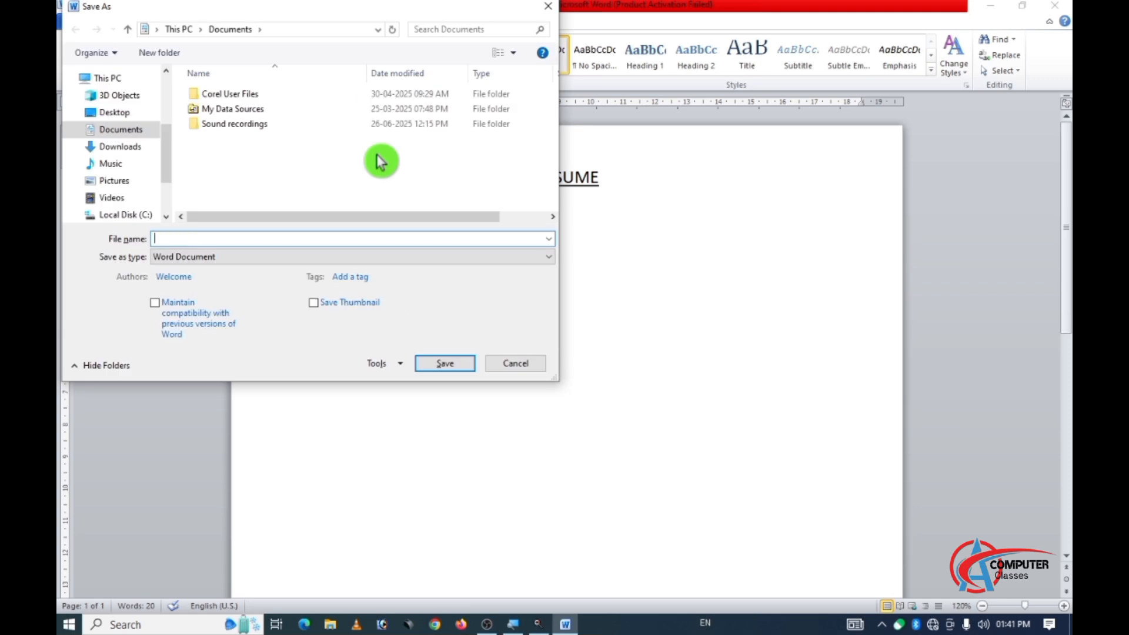
click(513, 366)
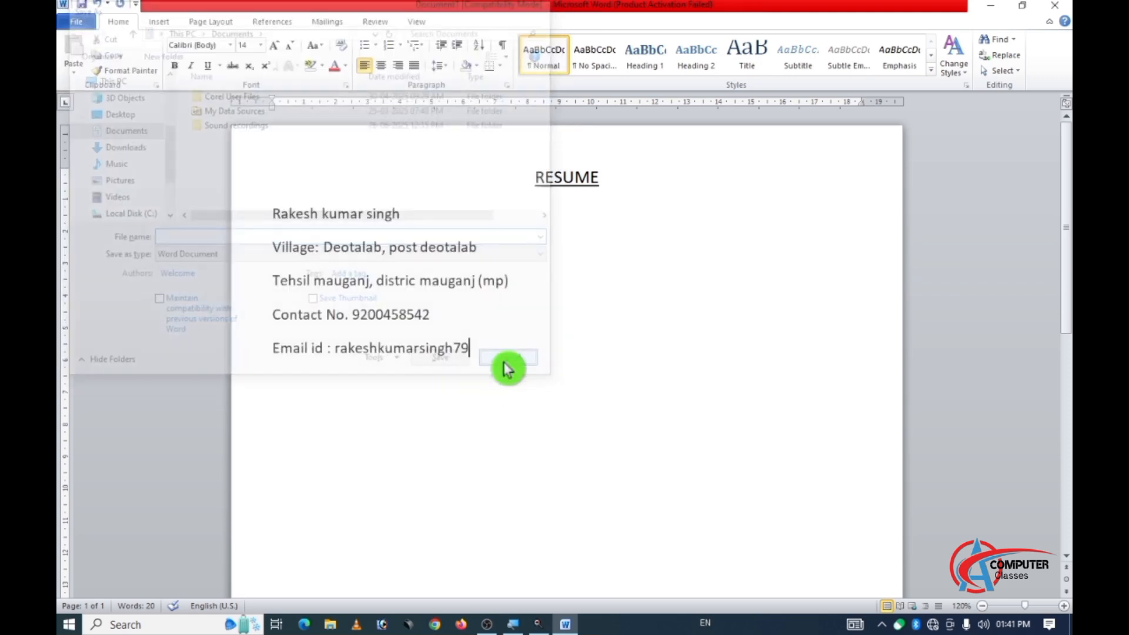
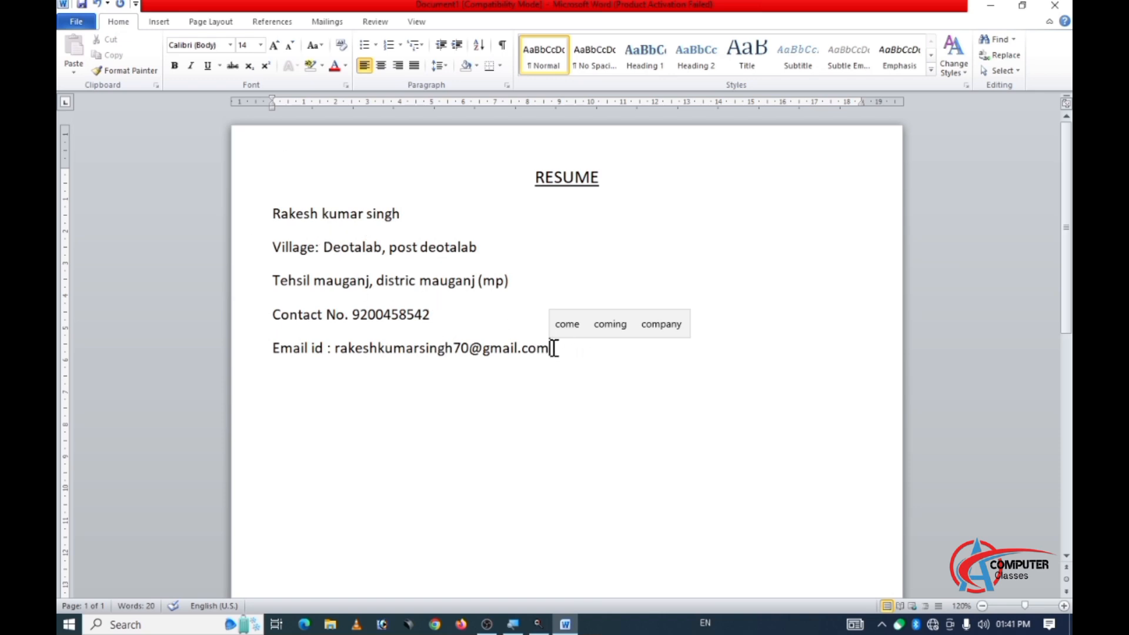
Remove the space after paragraph for all five lines from the applicant's name to the e-mail address.
drag(553, 348, 272, 215)
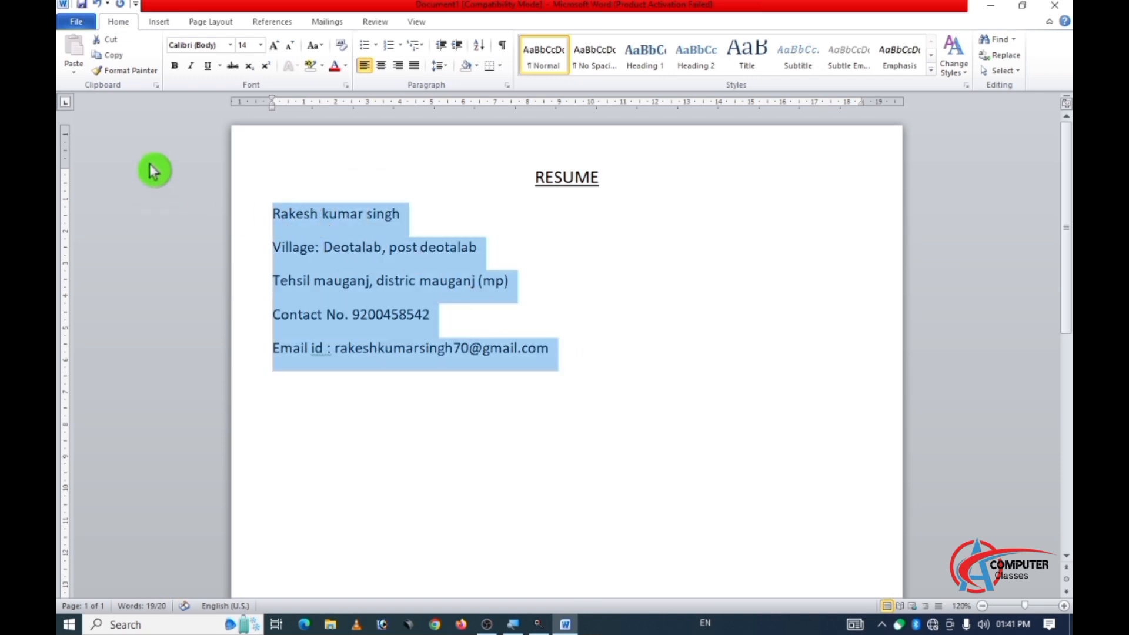
click(450, 70)
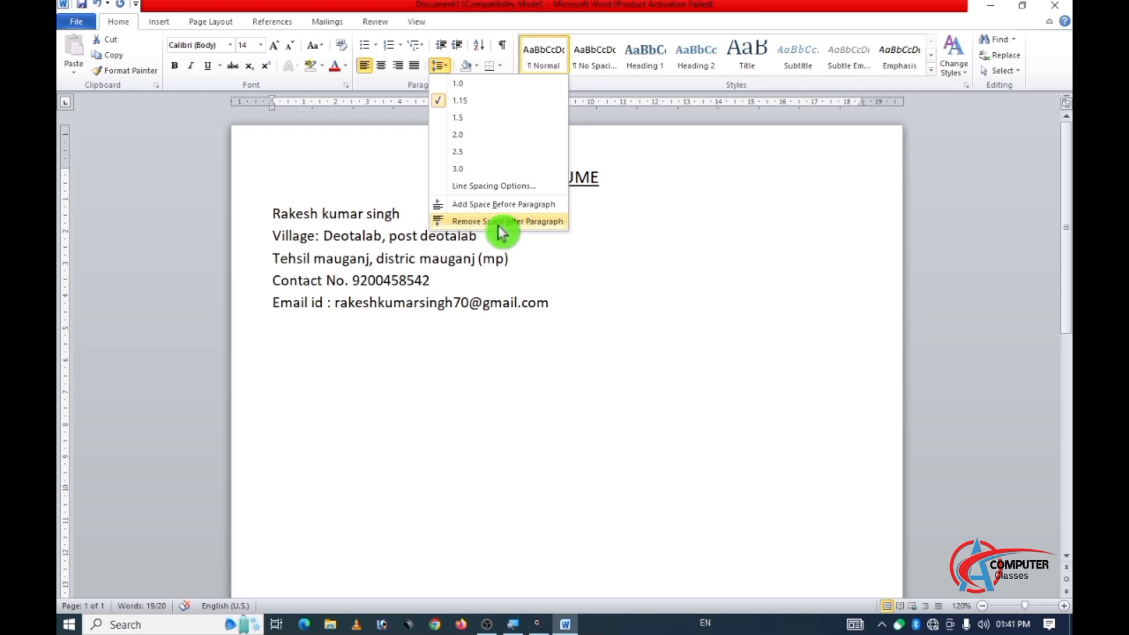
click(555, 223)
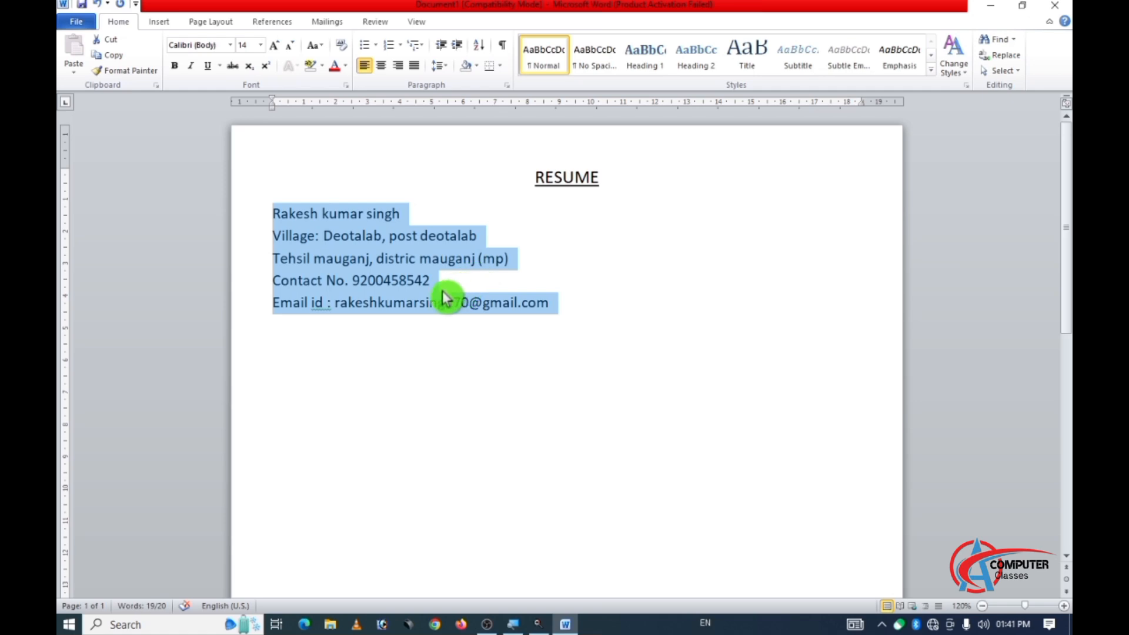
Add a new line below the e-mail address with the heading "CAREER OBJECTIVE".
click(567, 299)
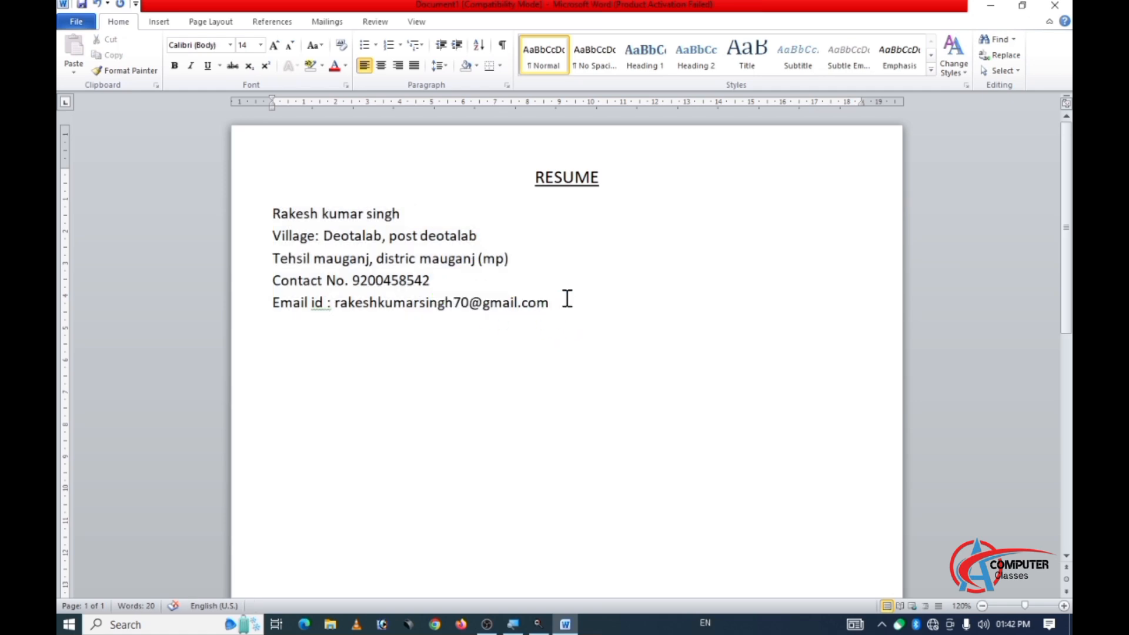
key(Return)
text(C)
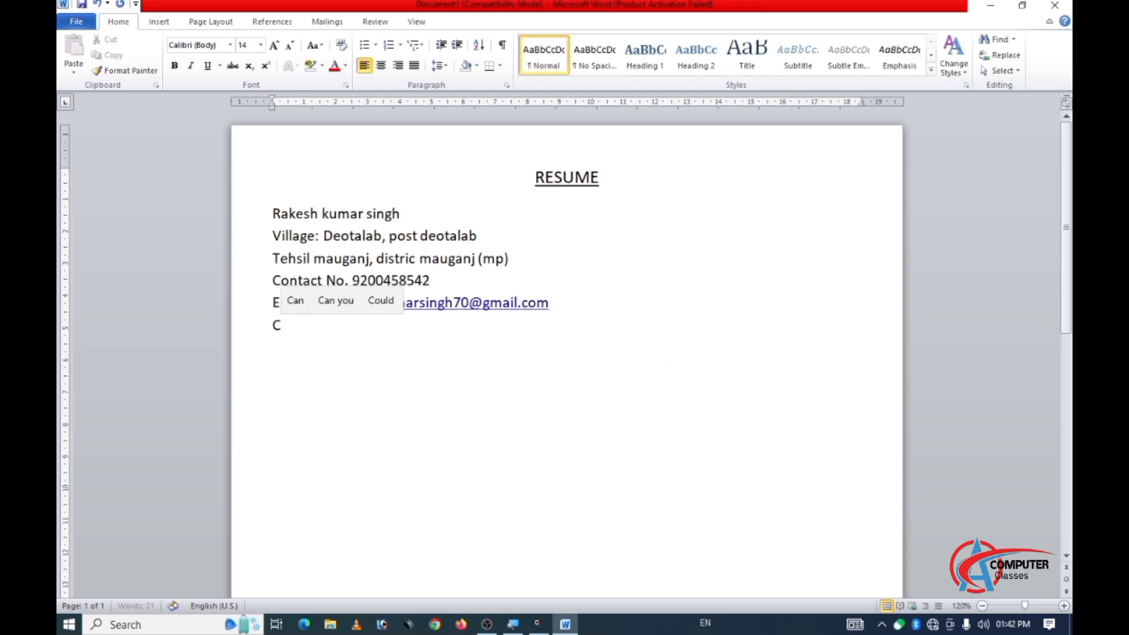
key(Tab)
text(A)
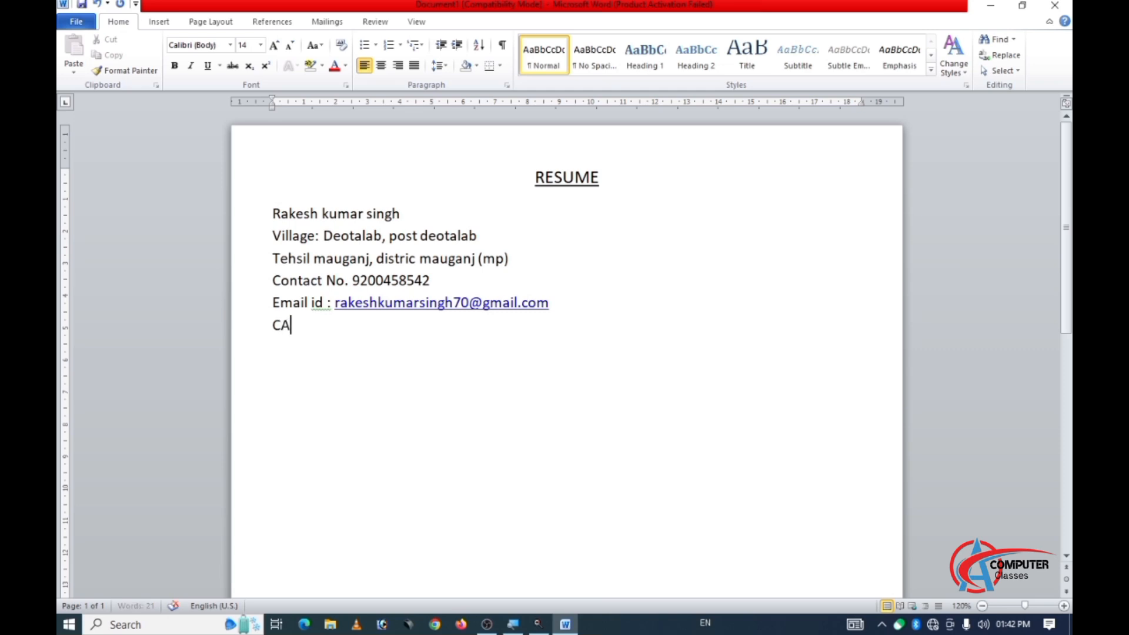
text(REER)
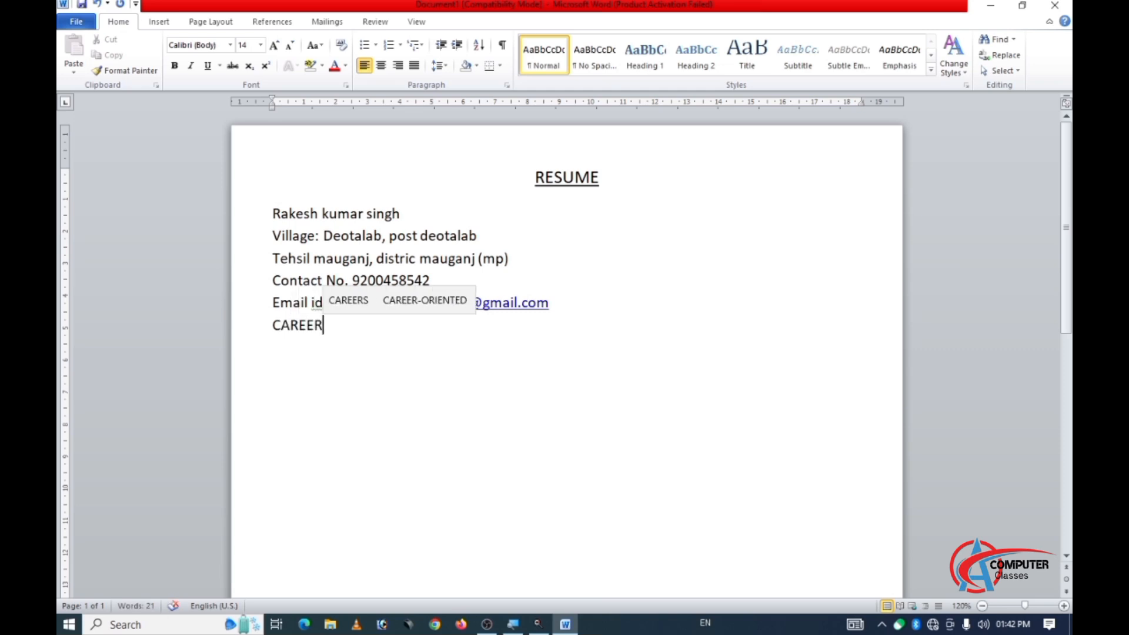
text( OB)
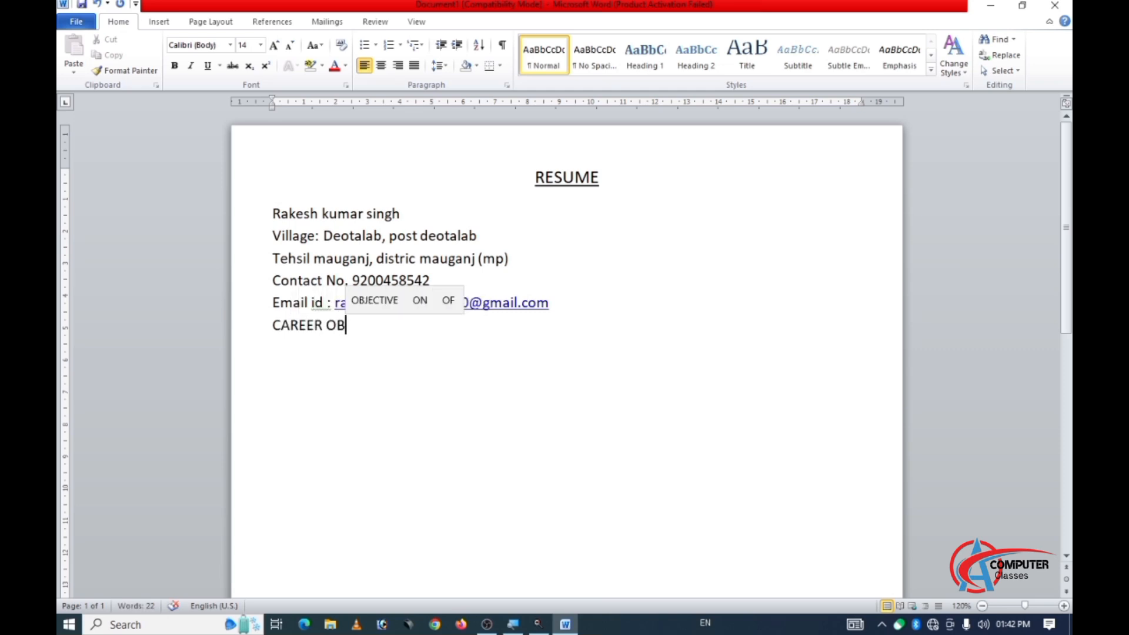
text(JEC)
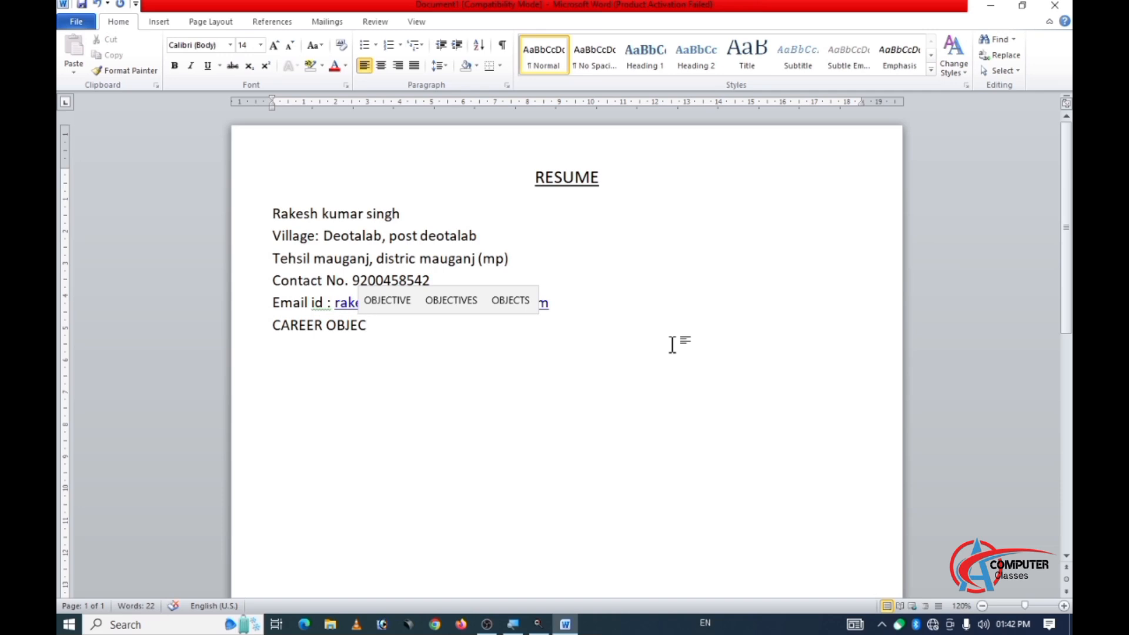
text(TIVE)
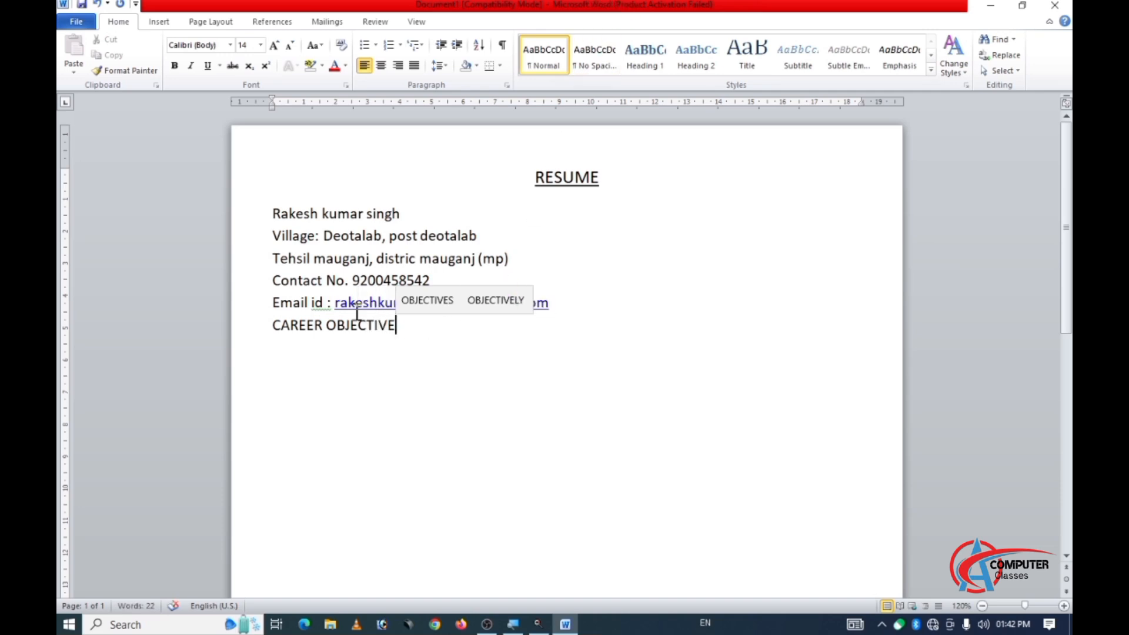
Apply a medium grey shading from the theme colours to the "CAREER OBJECTIVE" heading line.
drag(272, 325, 355, 323)
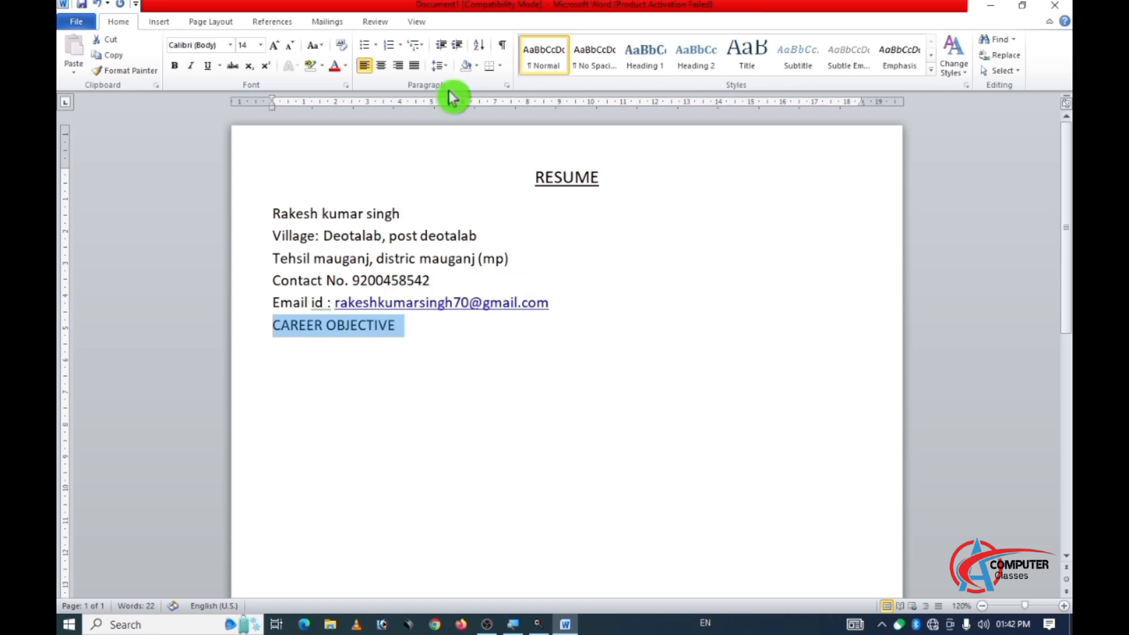
click(476, 65)
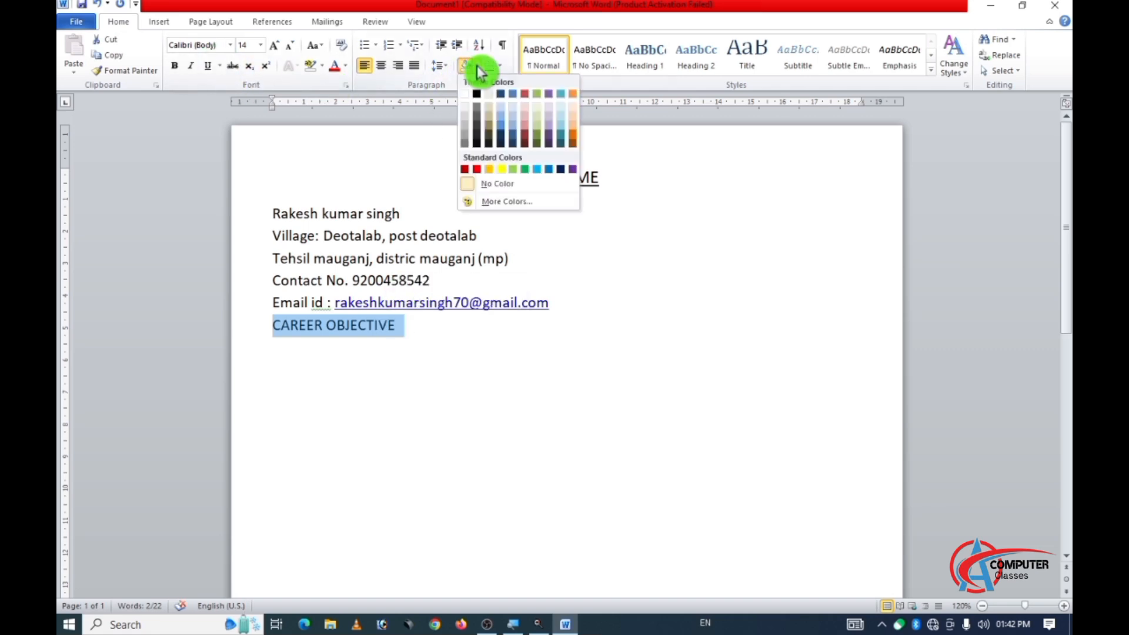
click(466, 133)
click(406, 323)
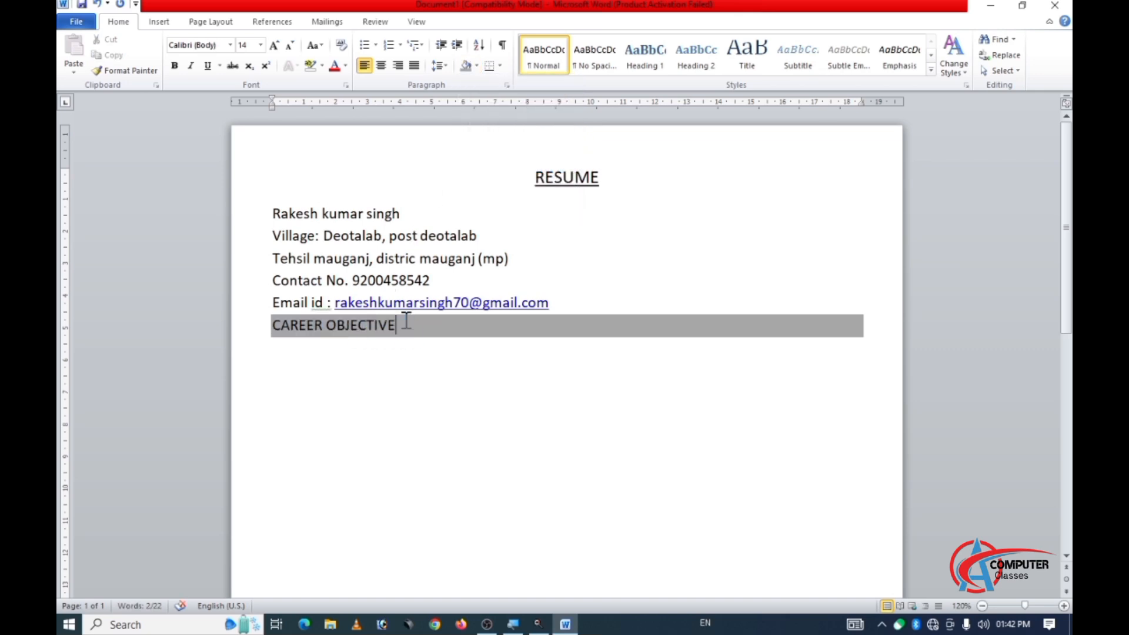
Start an unshaded line below the "CAREER OBJECTIVE" heading with the text "Looking for a promising and".
double_click(280, 351)
key(Return)
scroll(496, 389, down, 1)
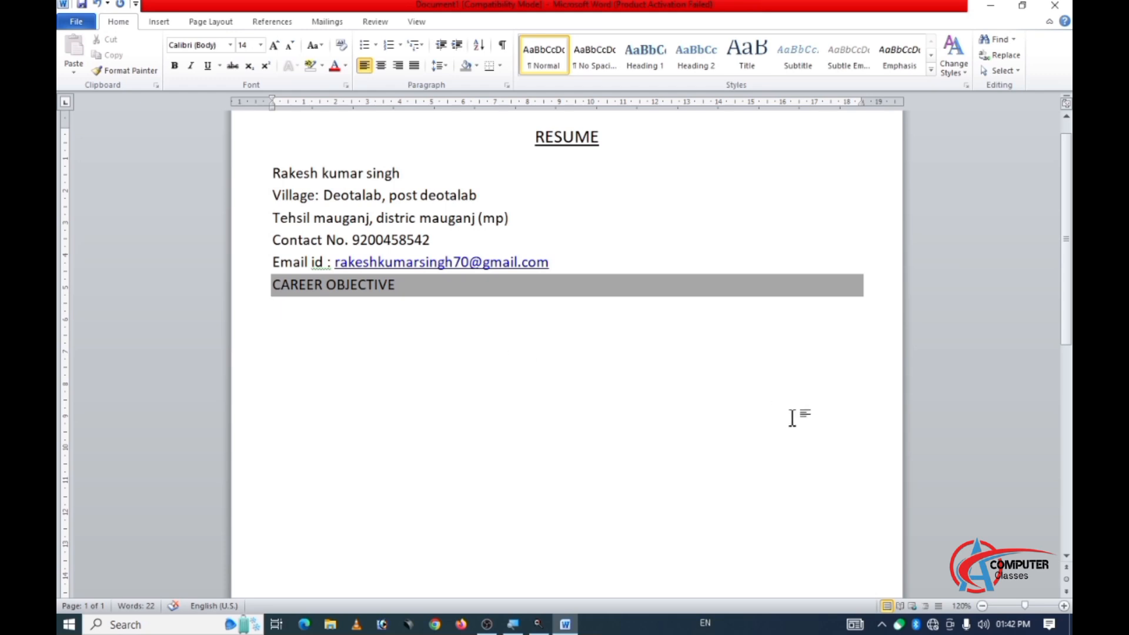
text(IO)
key(BackSpace)
key(BackSpace)
text(Lo)
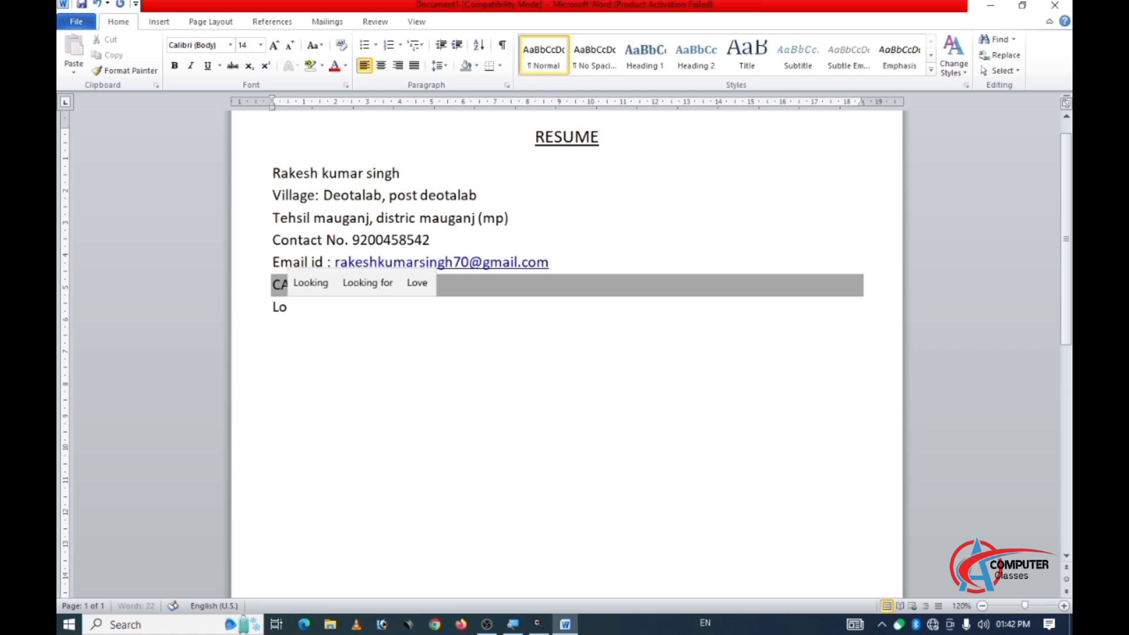
text(oking )
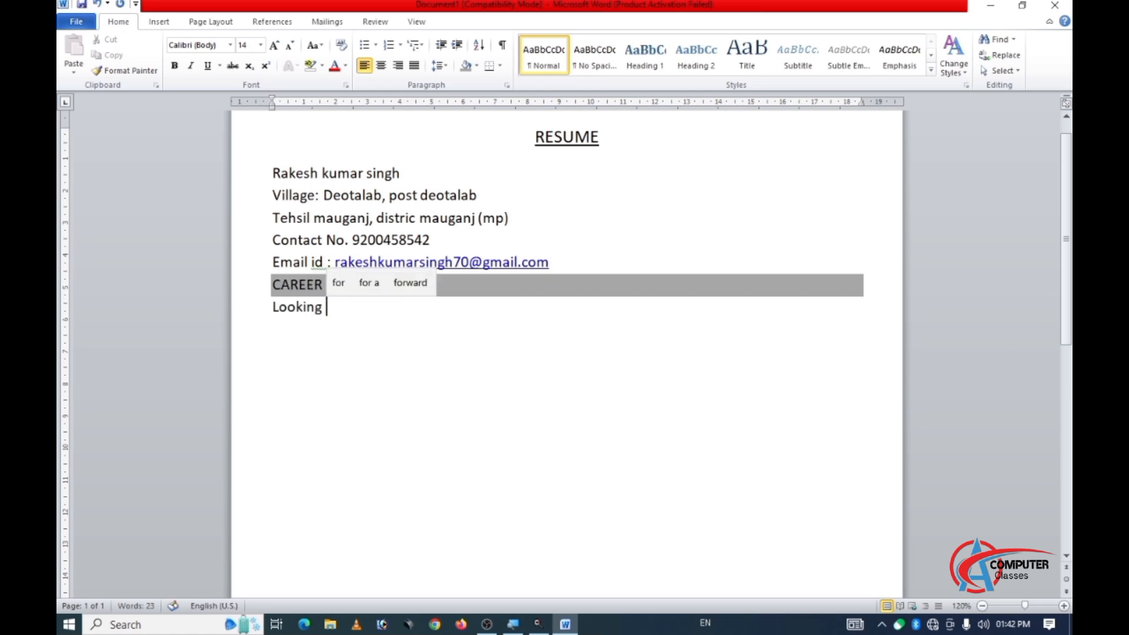
text(for a)
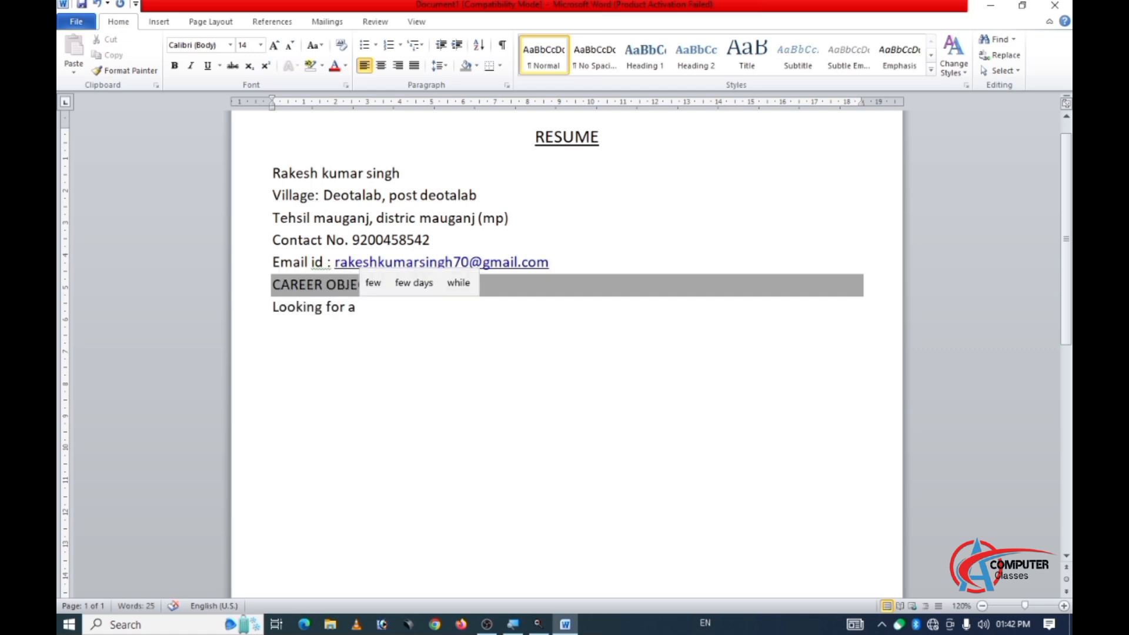
text( promissing)
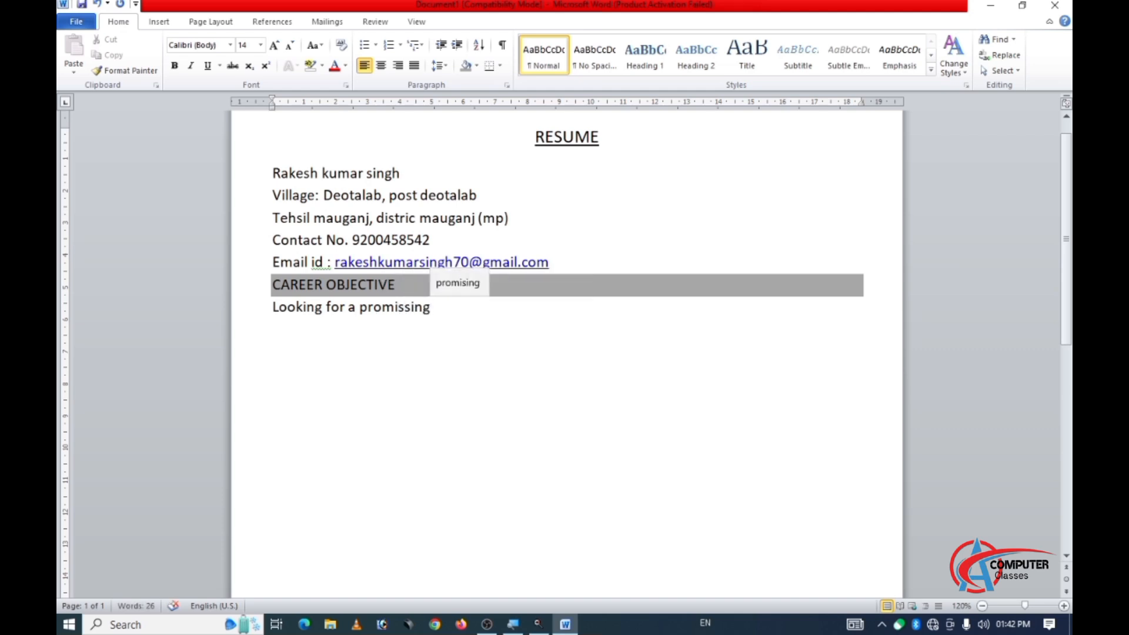
key(BackSpace)
key(BackSpace)
key(BackSpace)
key(BackSpace)
text(ing and )
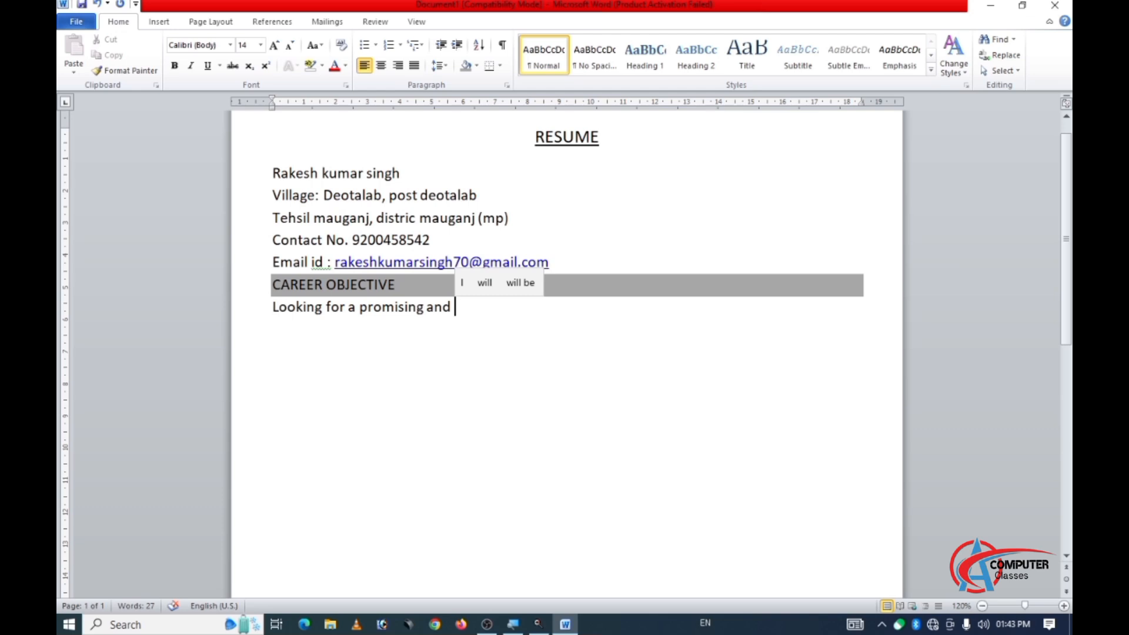
text(challen)
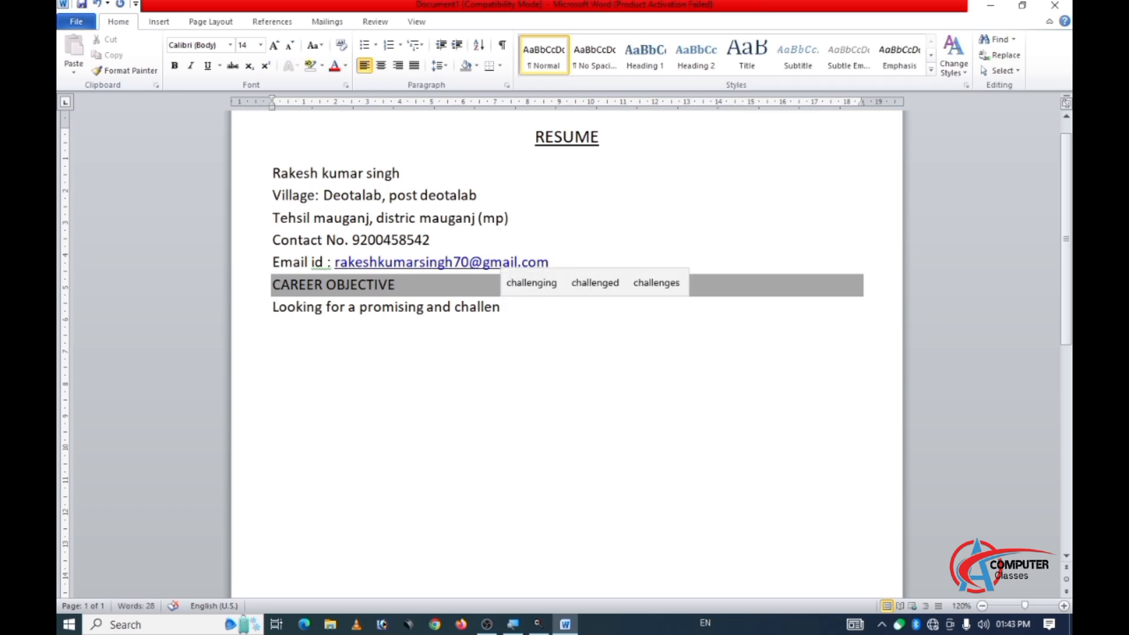
text(ging)
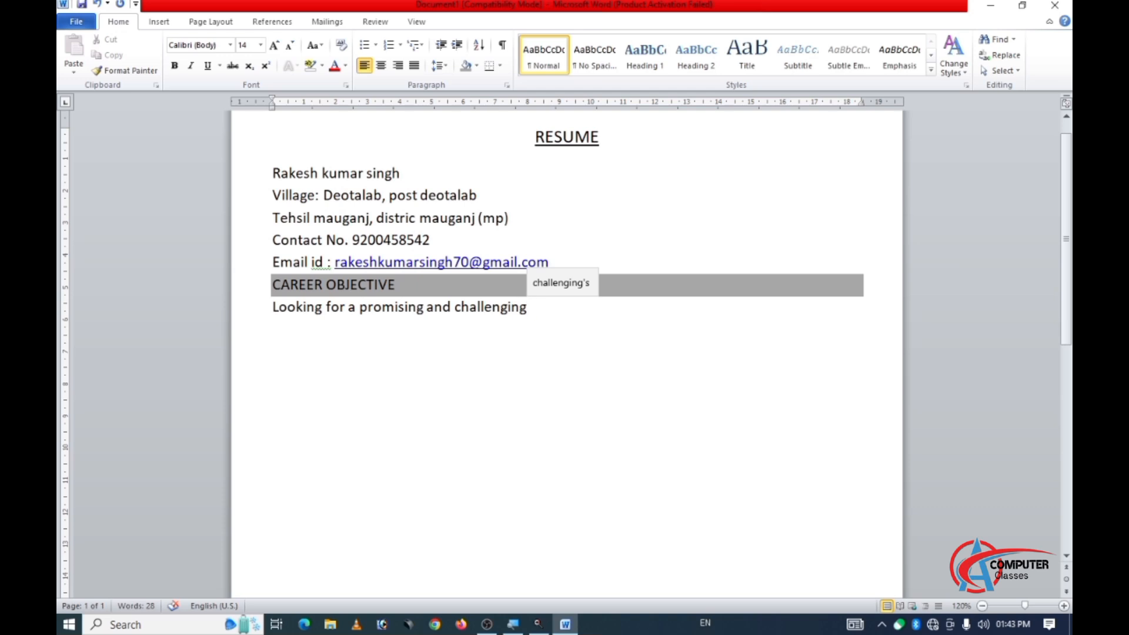
text( carer)
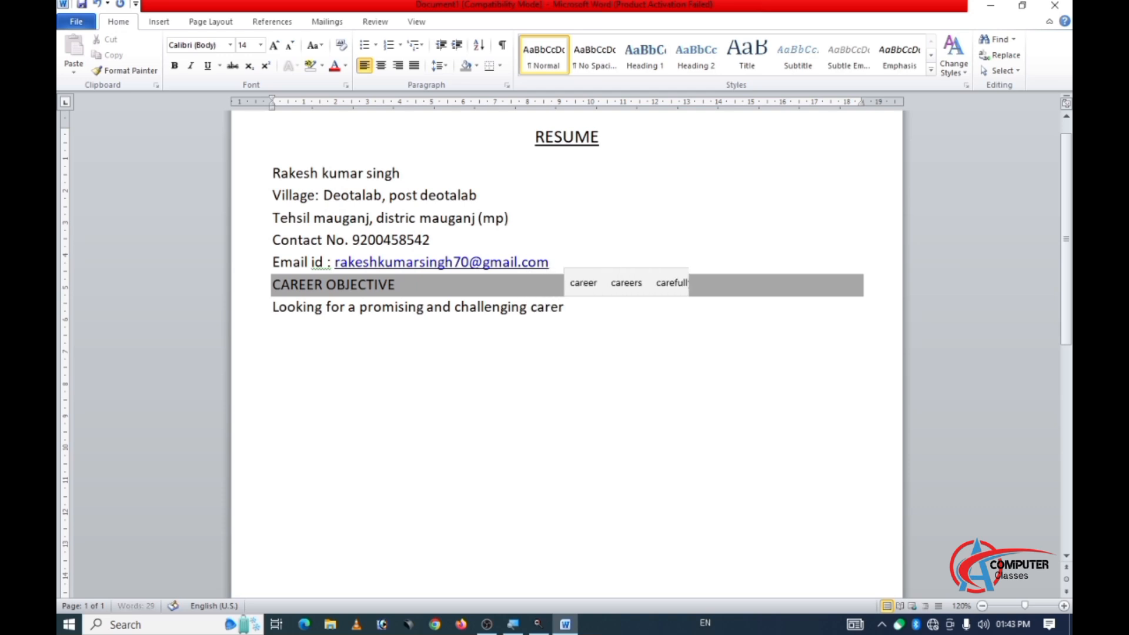
Continue the career objective sentence with "challenging career which will enable me to provide".
key(BackSpace)
text(er)
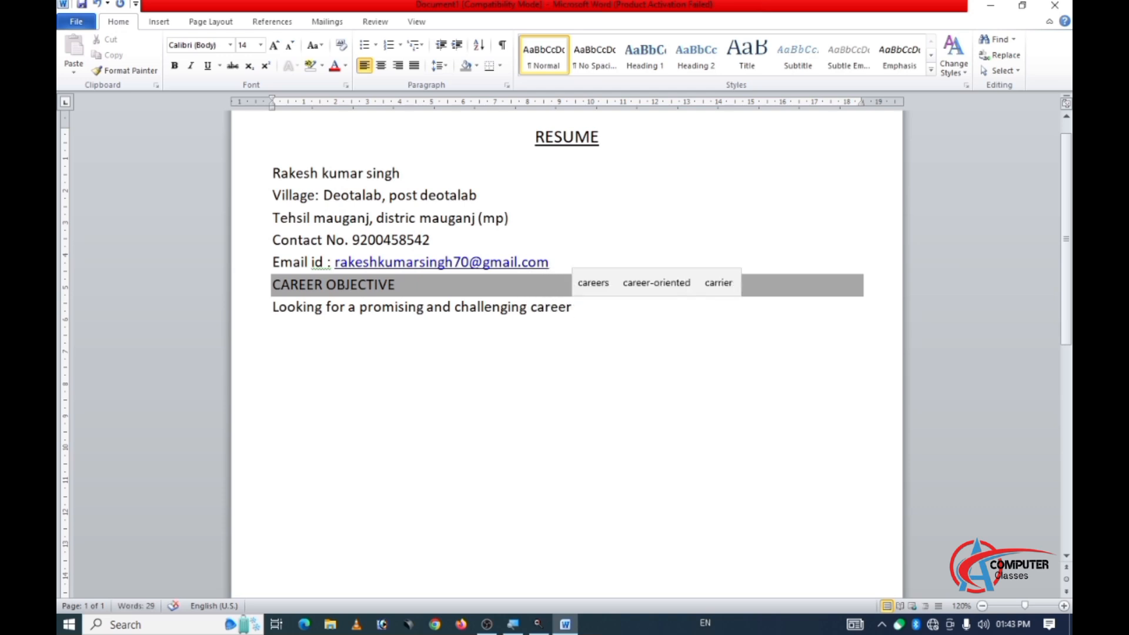
text( whi)
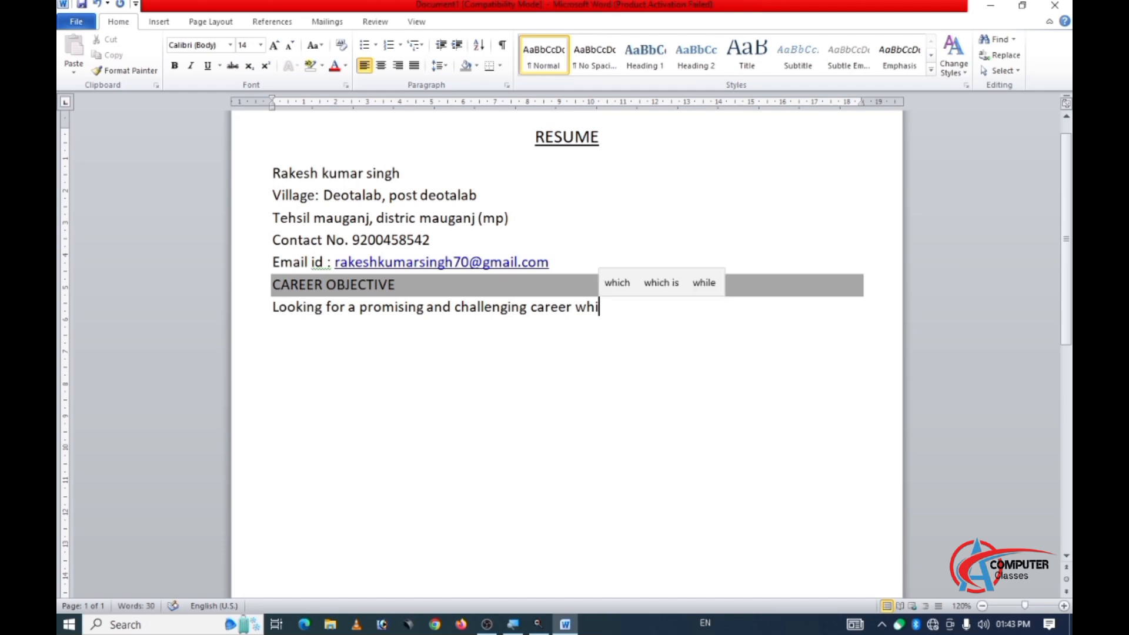
text(ch wi)
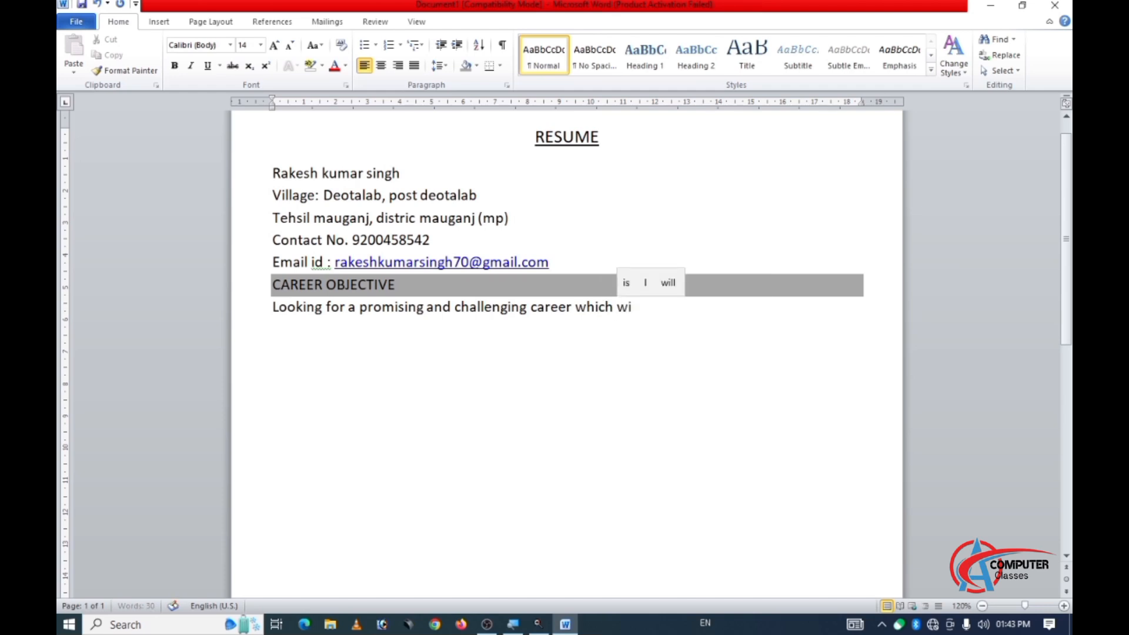
text(ll ena)
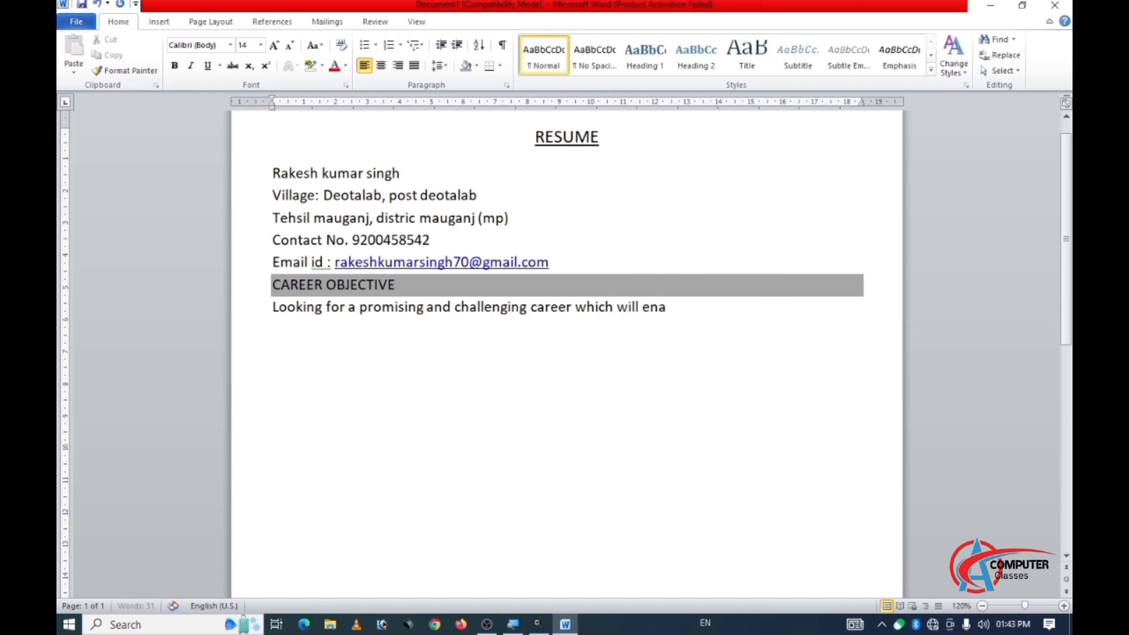
text(ble)
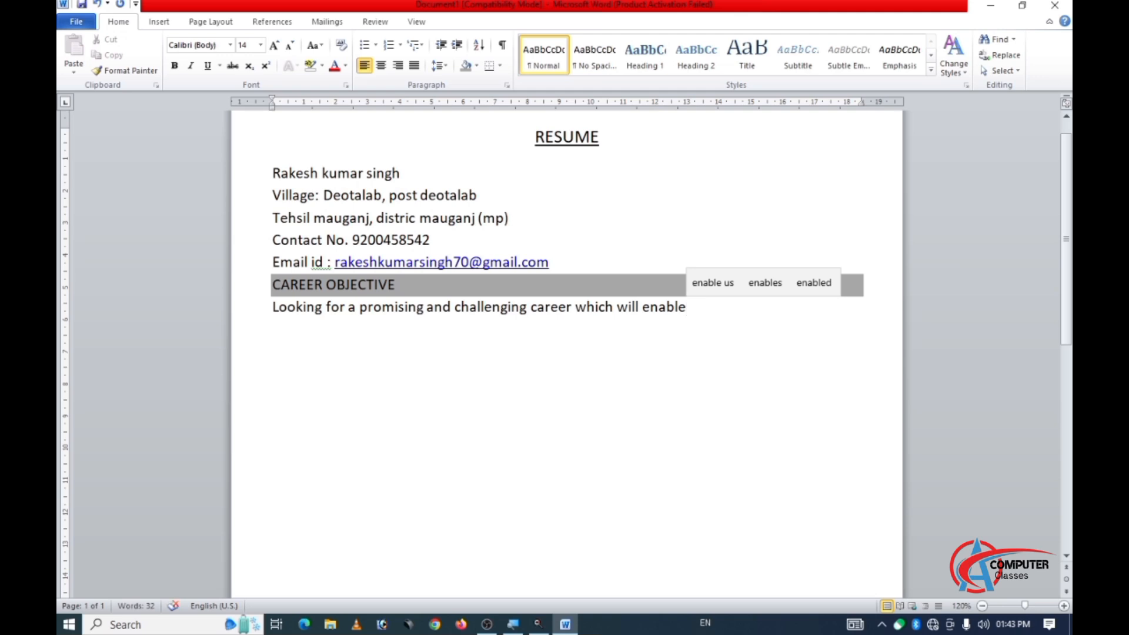
text( me to )
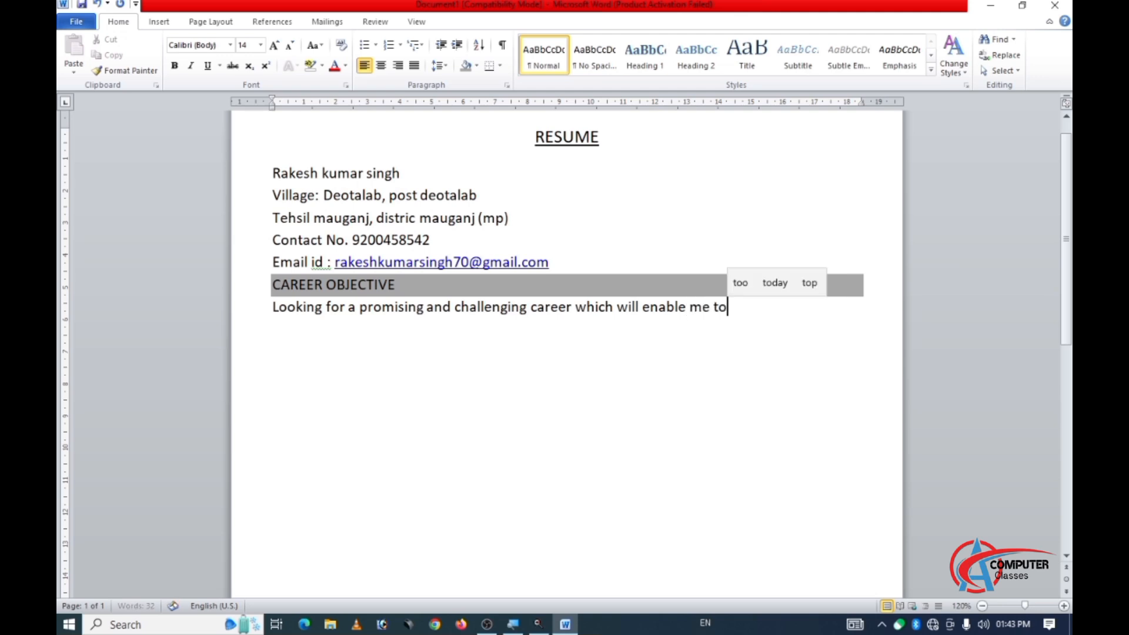
text(pr)
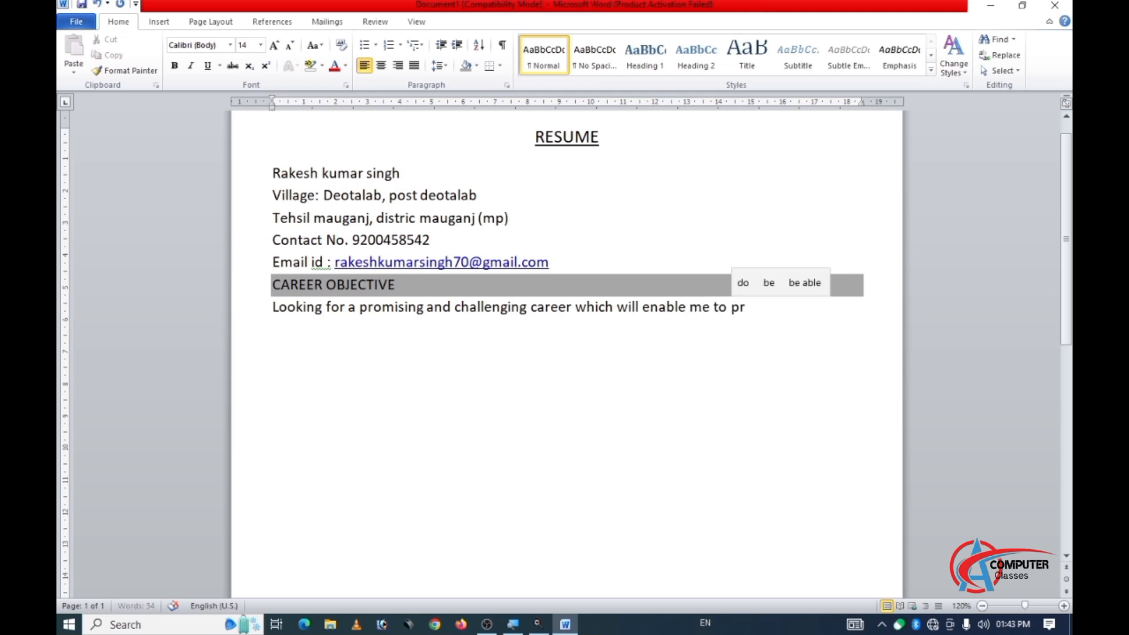
text(ovide)
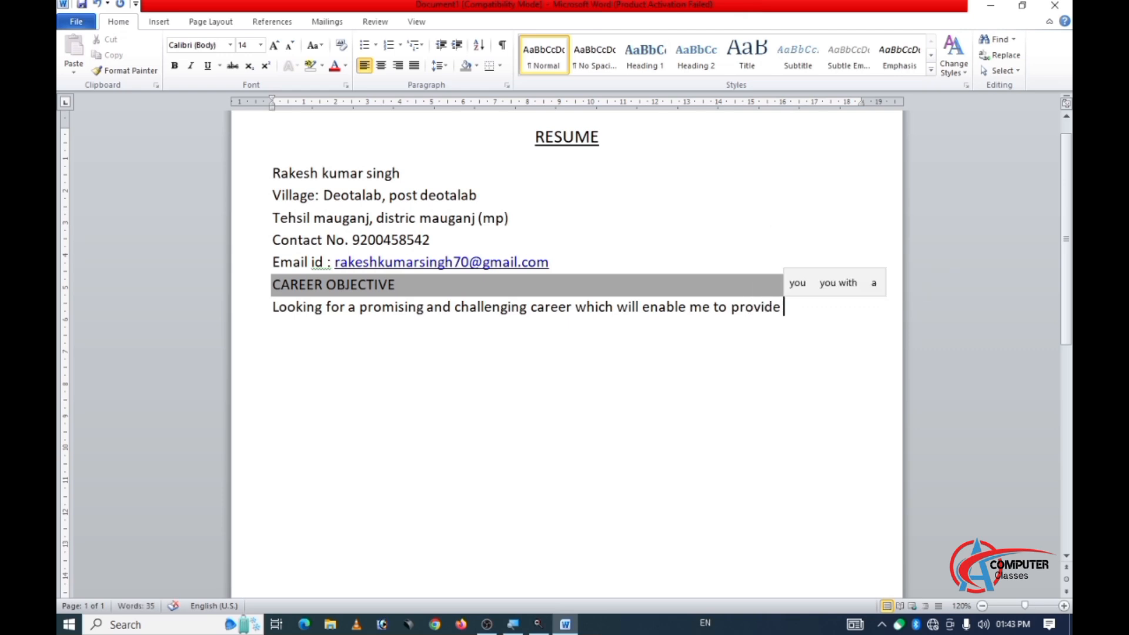
text( best )
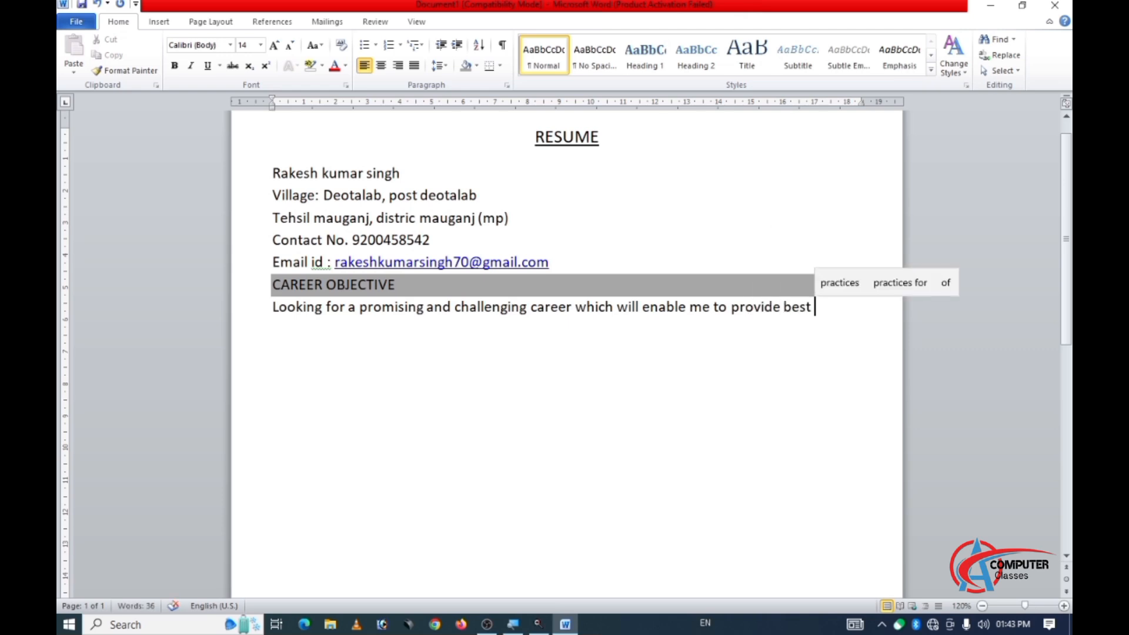
text(of )
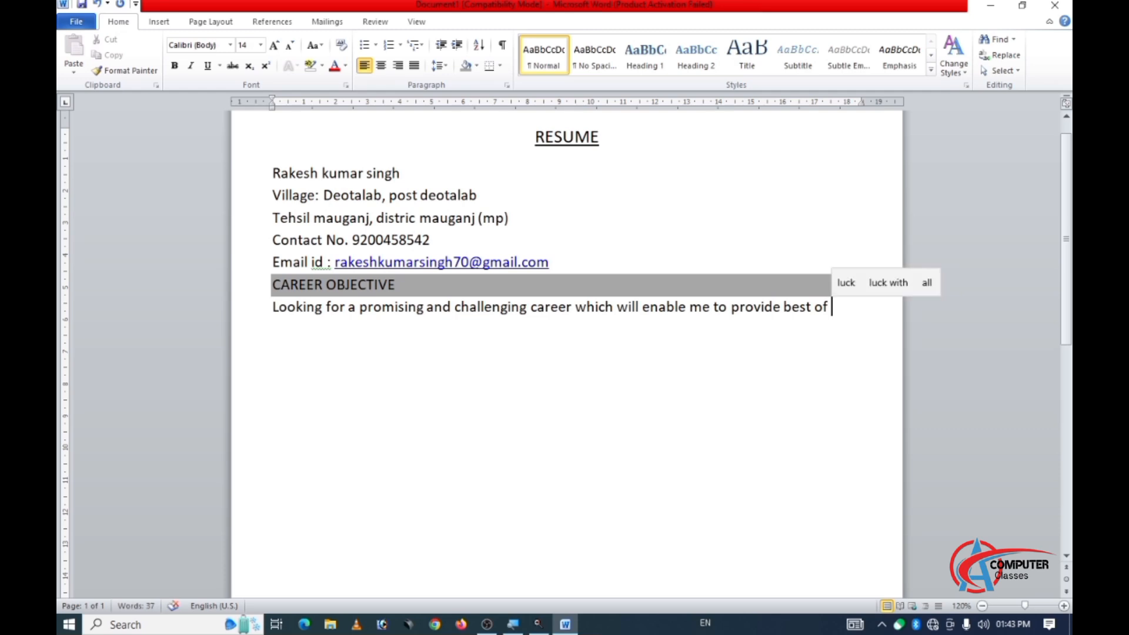
text(my te)
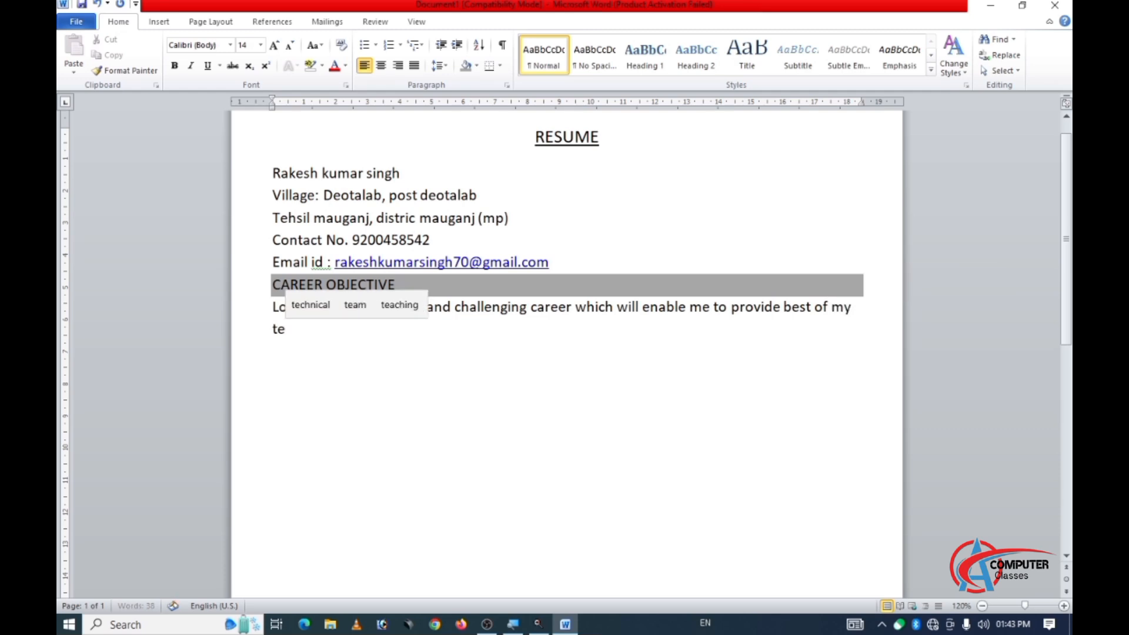
text(chn)
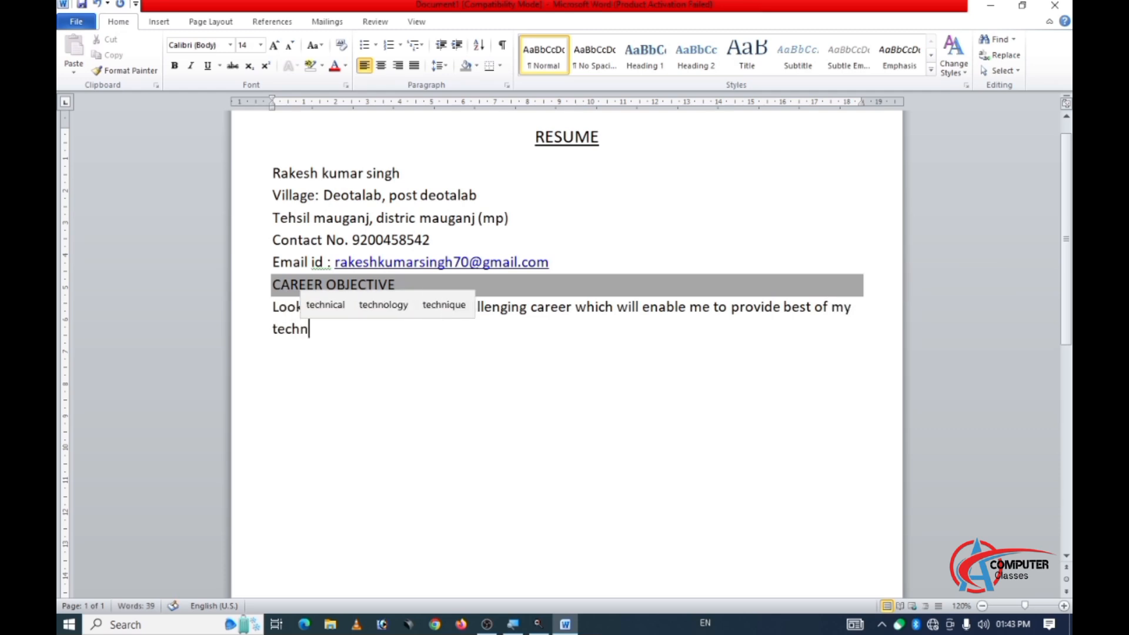
text(ical)
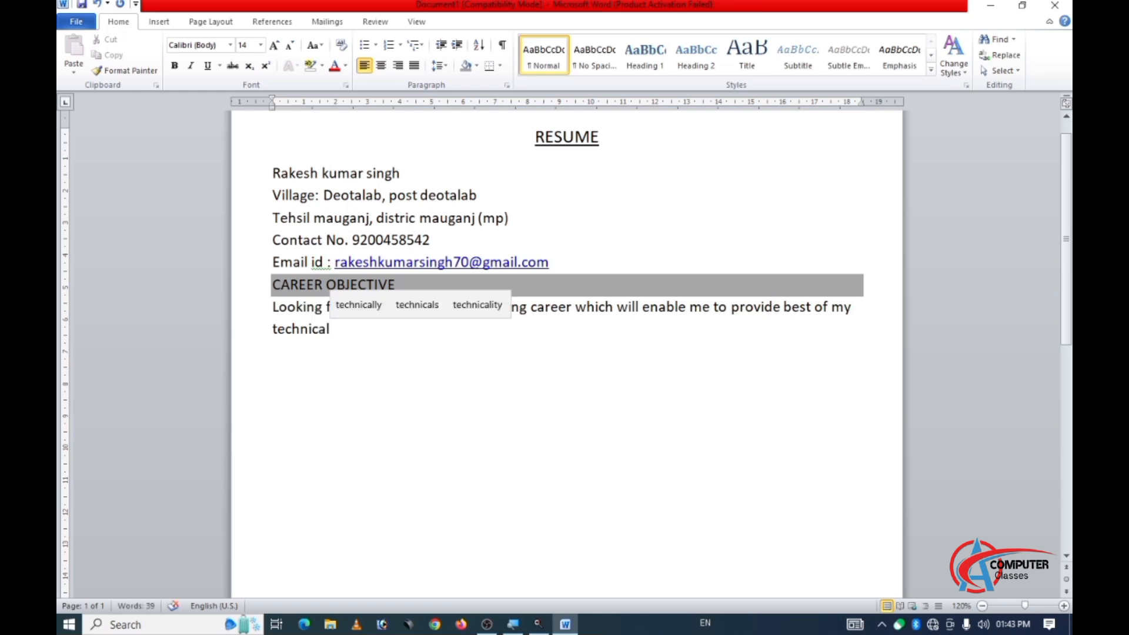
text(,)
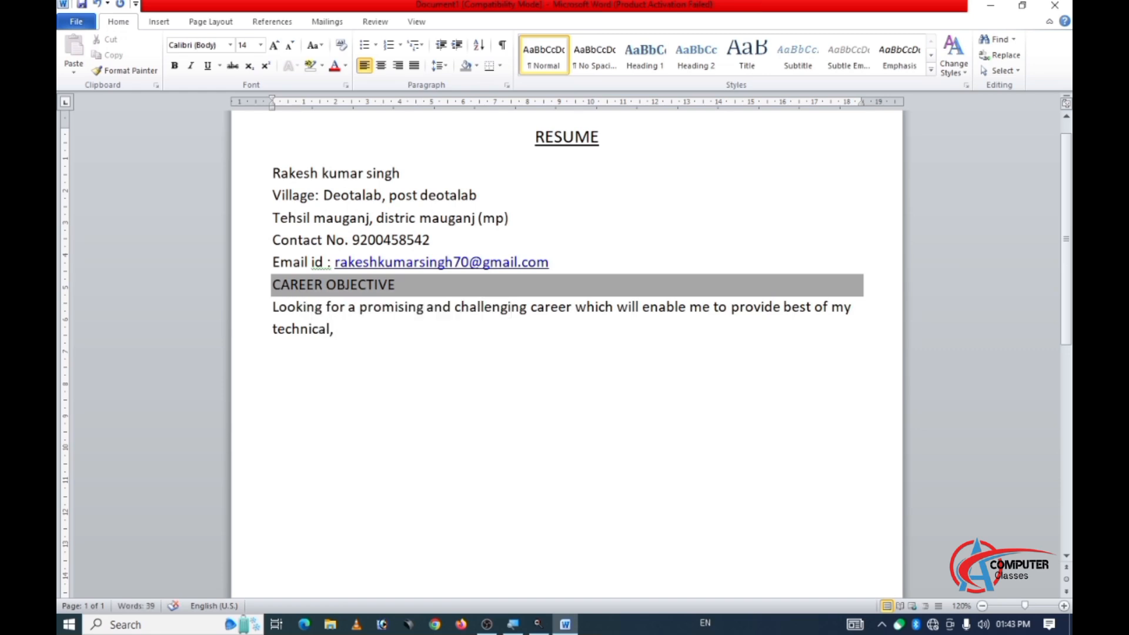
text( anali)
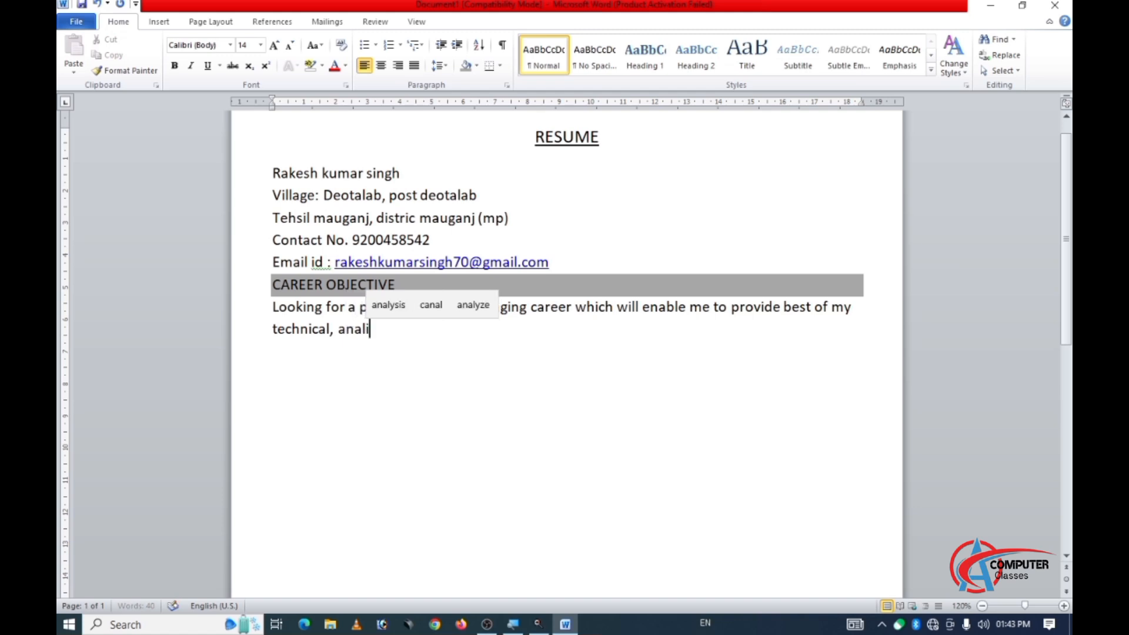
text(tycal)
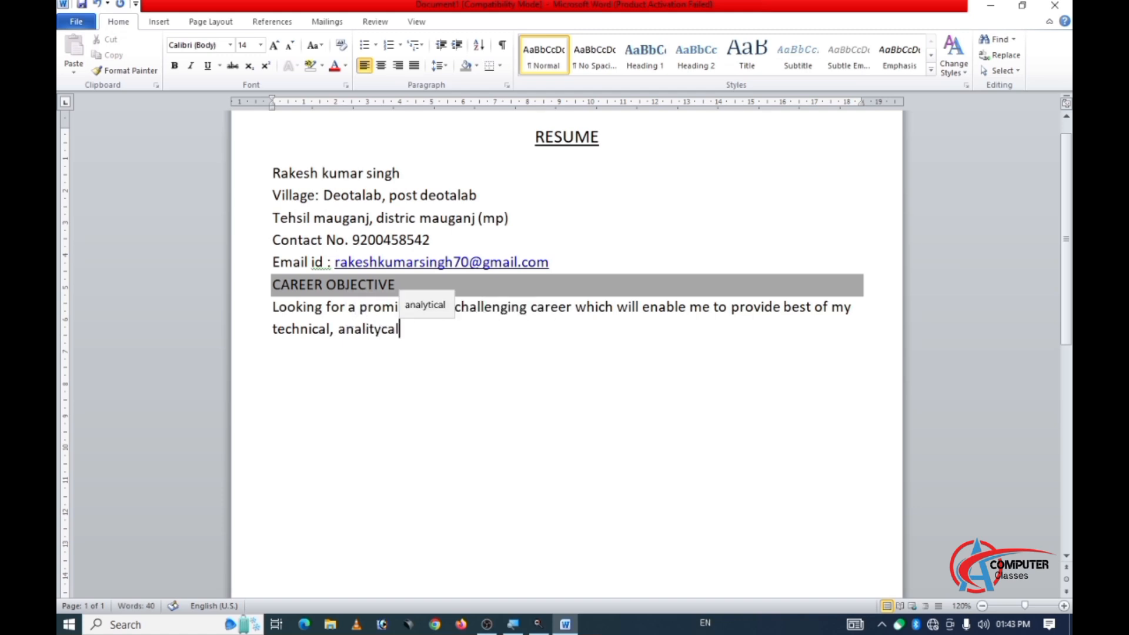
text( and )
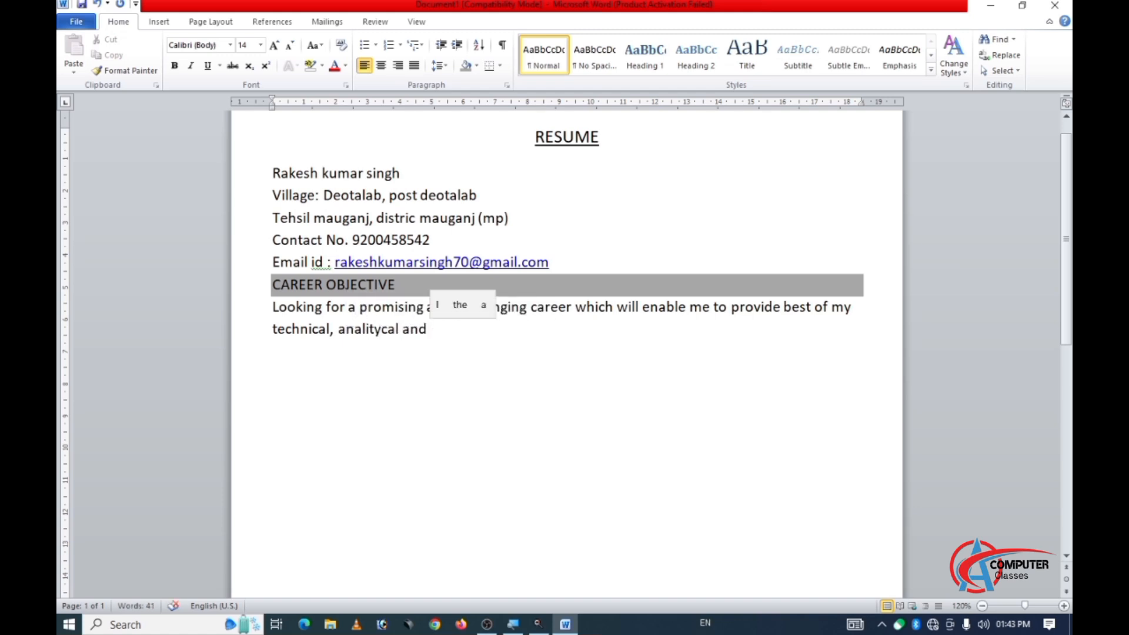
text(pro)
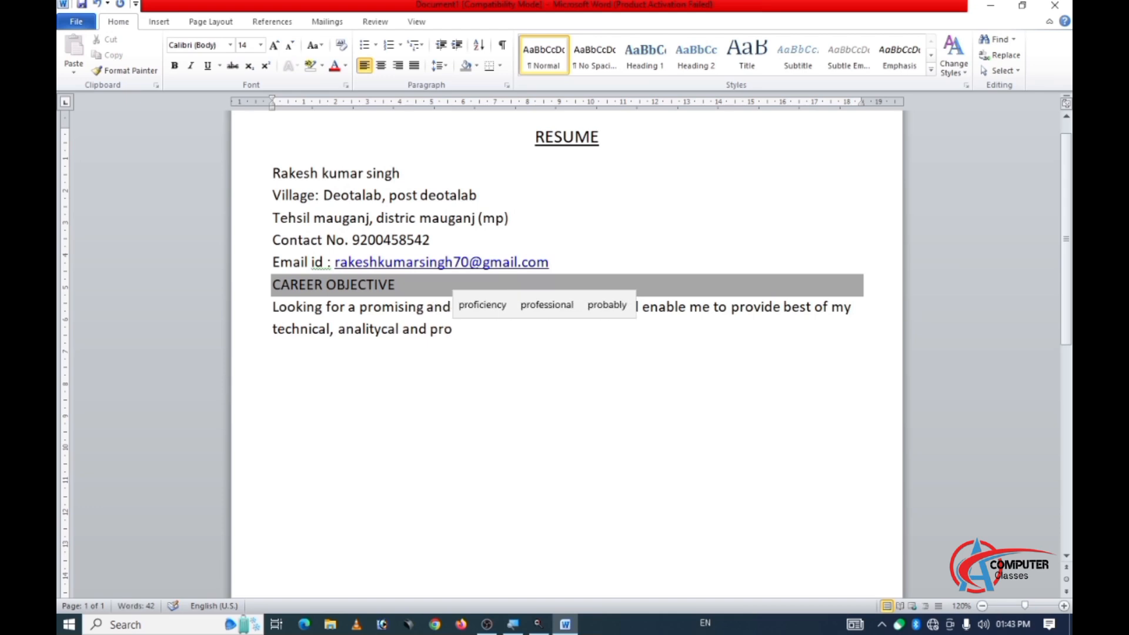
text(fessinal)
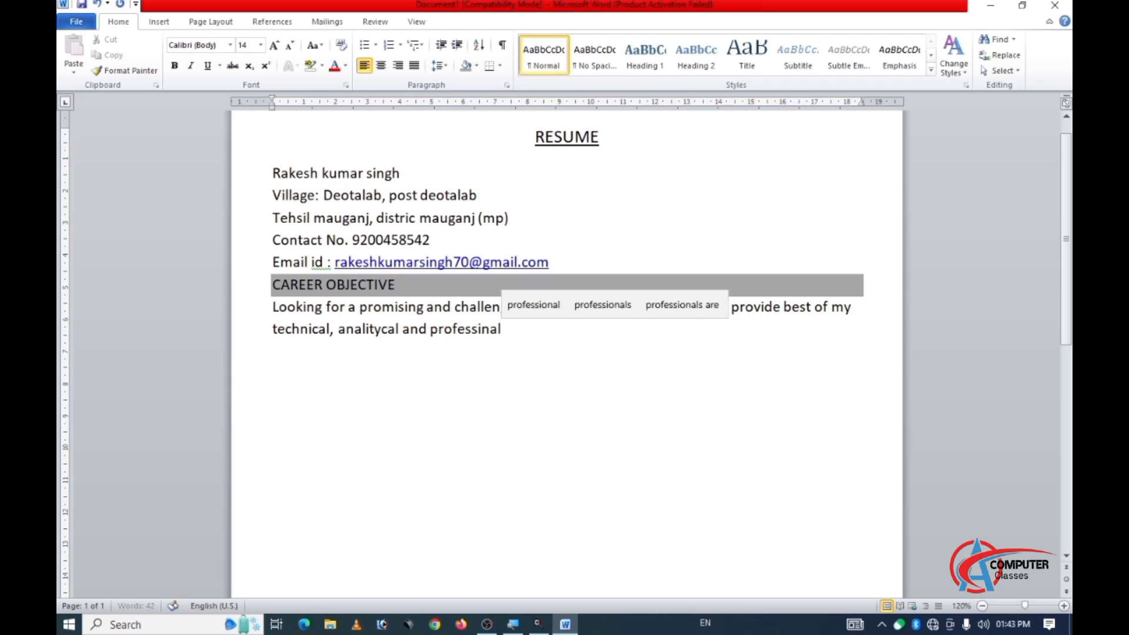
text( skill a)
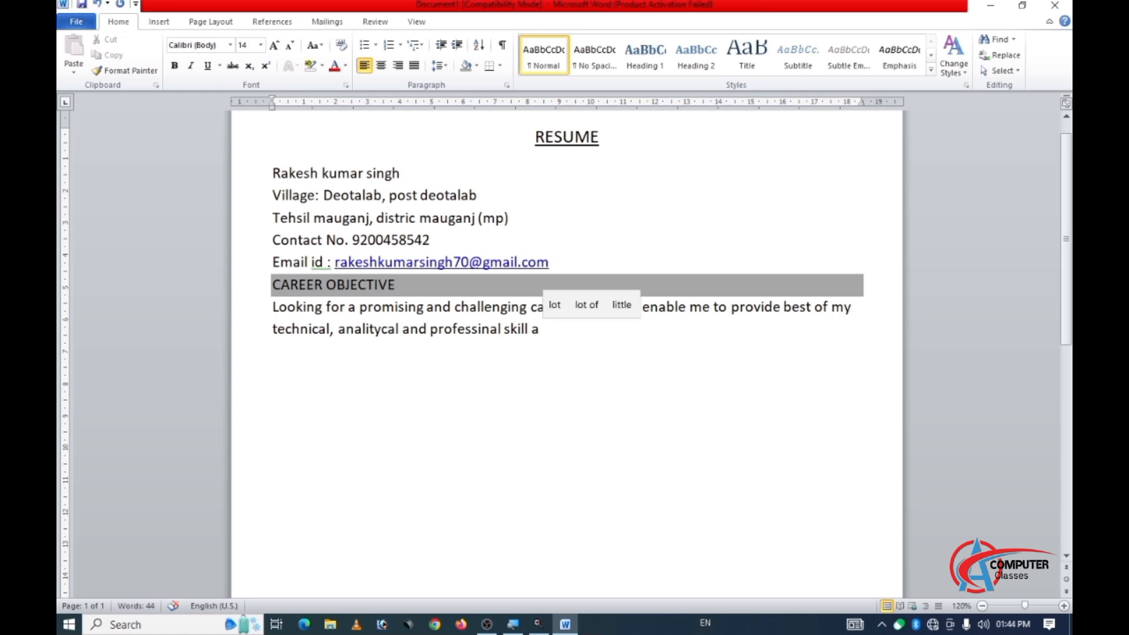
Continue the career objective text with "career can sharpen my current skill and knowledge".
text(career)
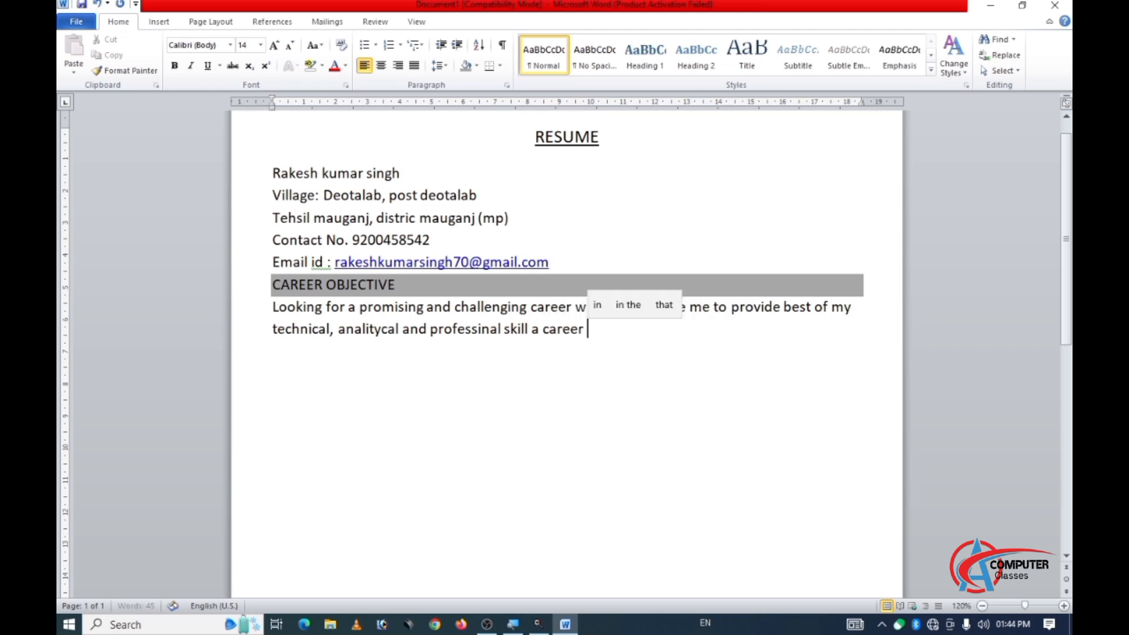
text( can )
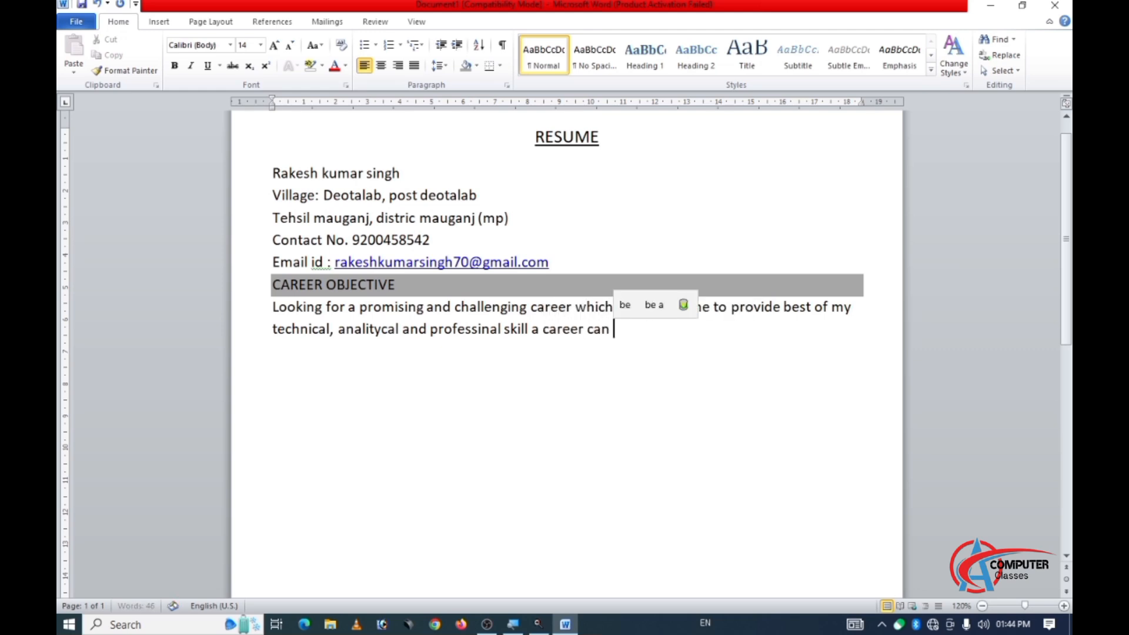
text(sharpen )
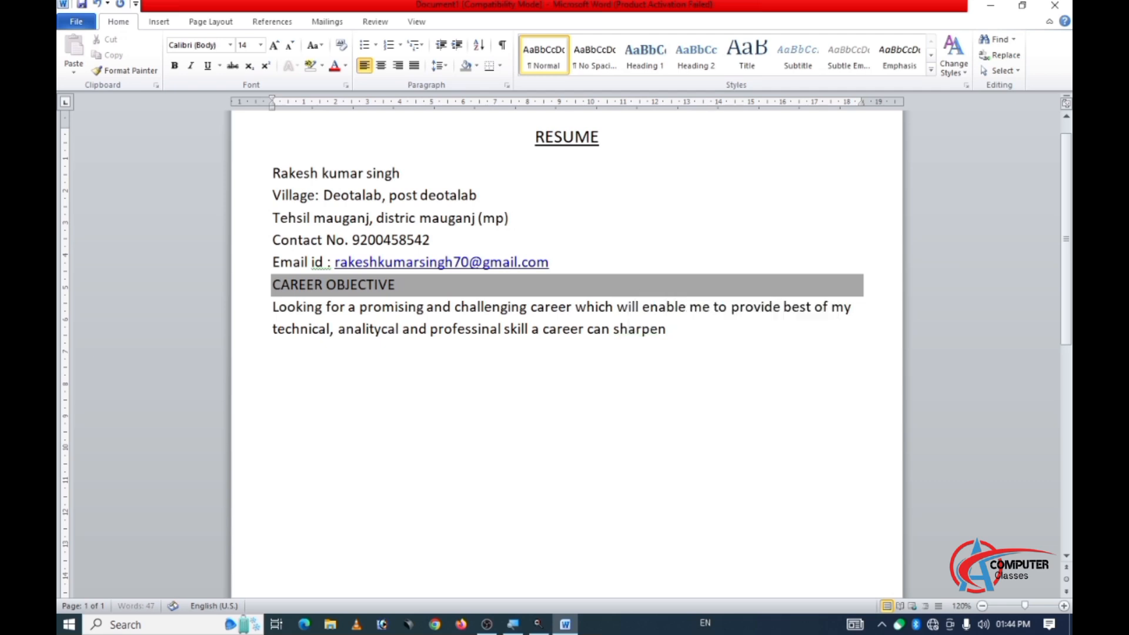
text(my c)
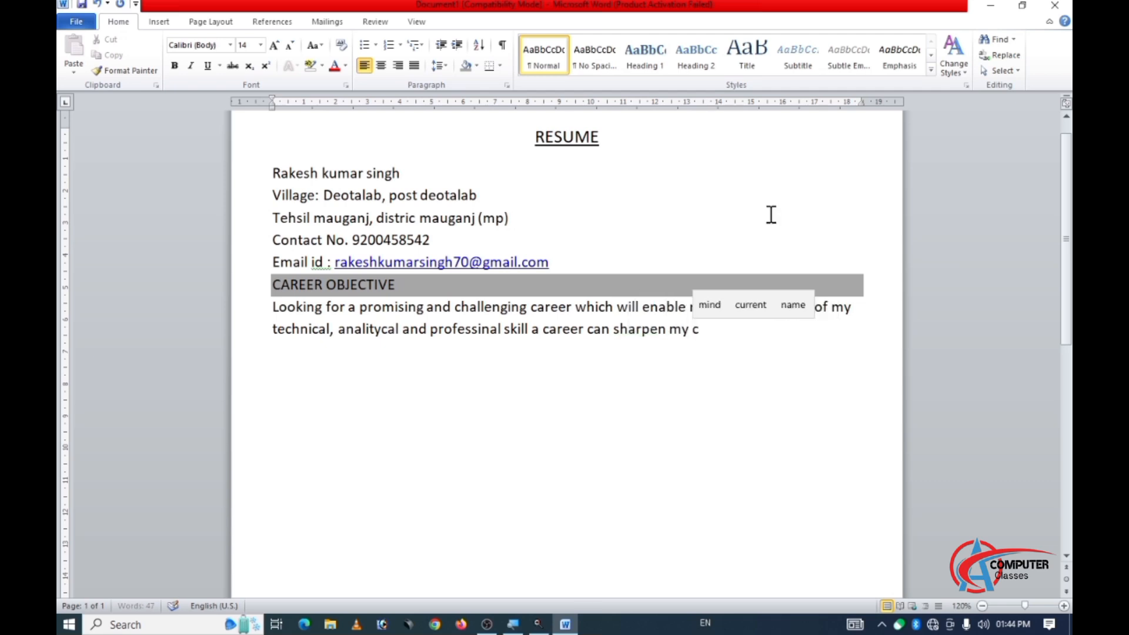
text(urrent)
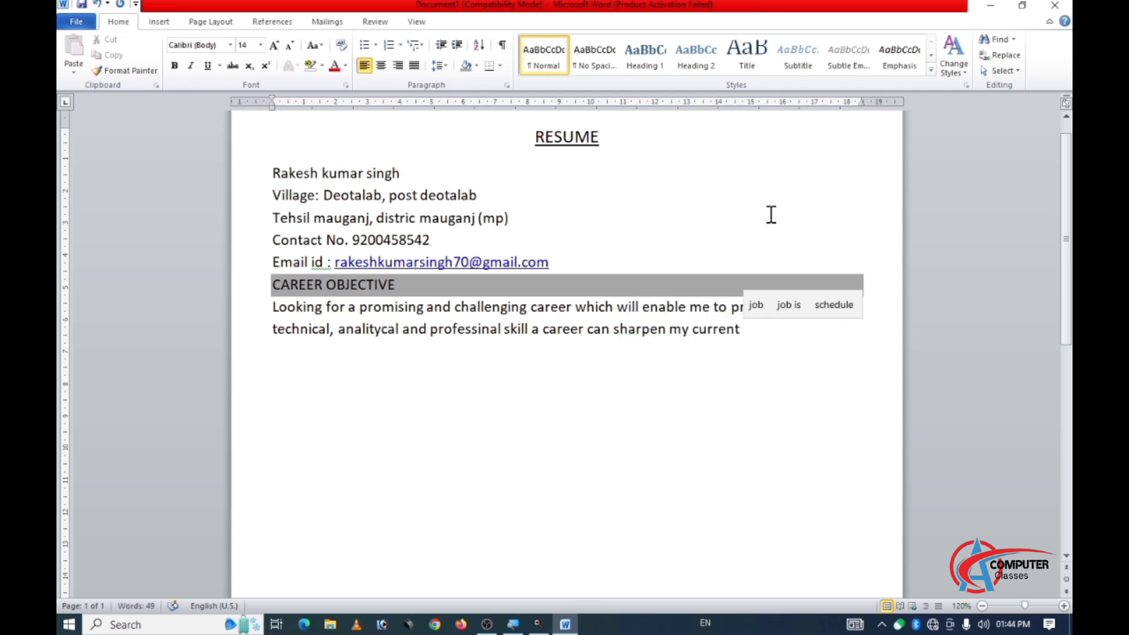
text( skill an)
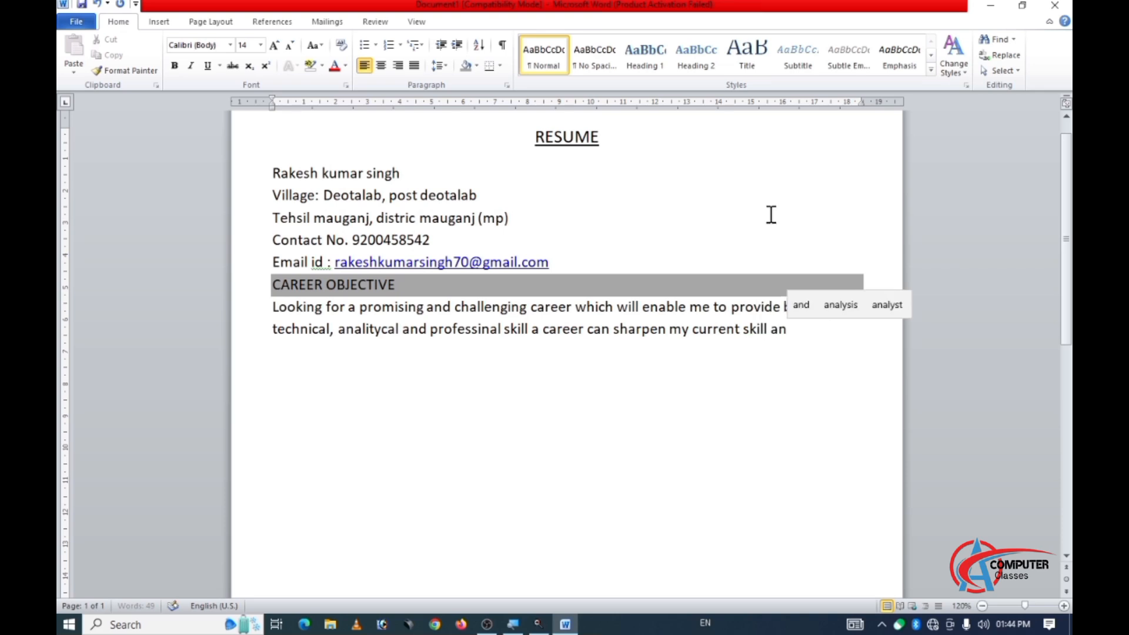
text(d kno)
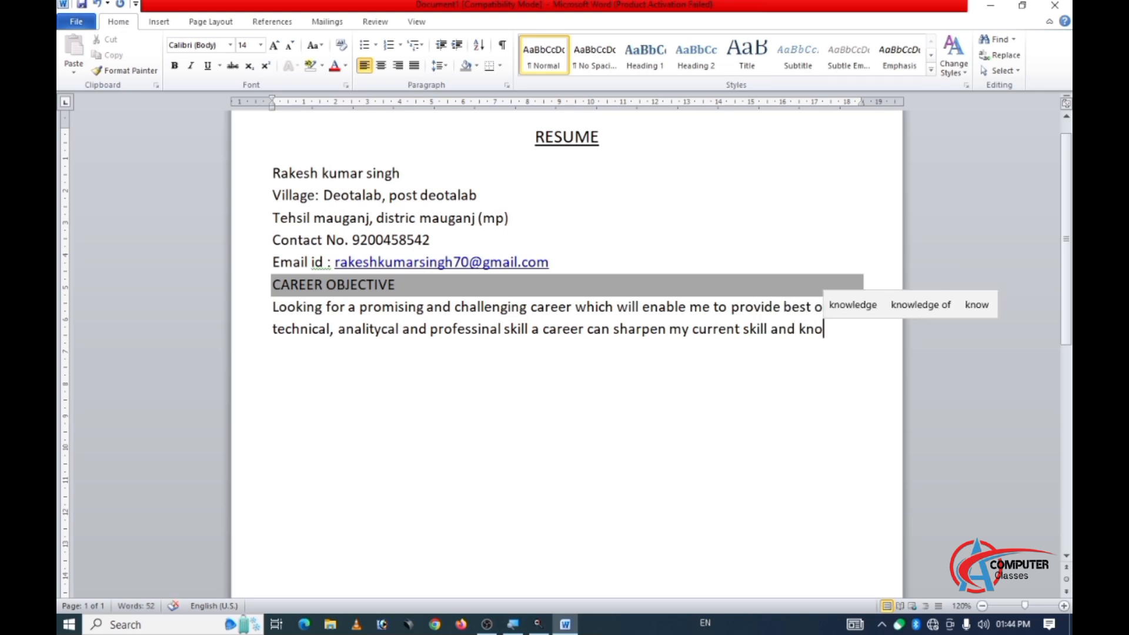
text(wledge)
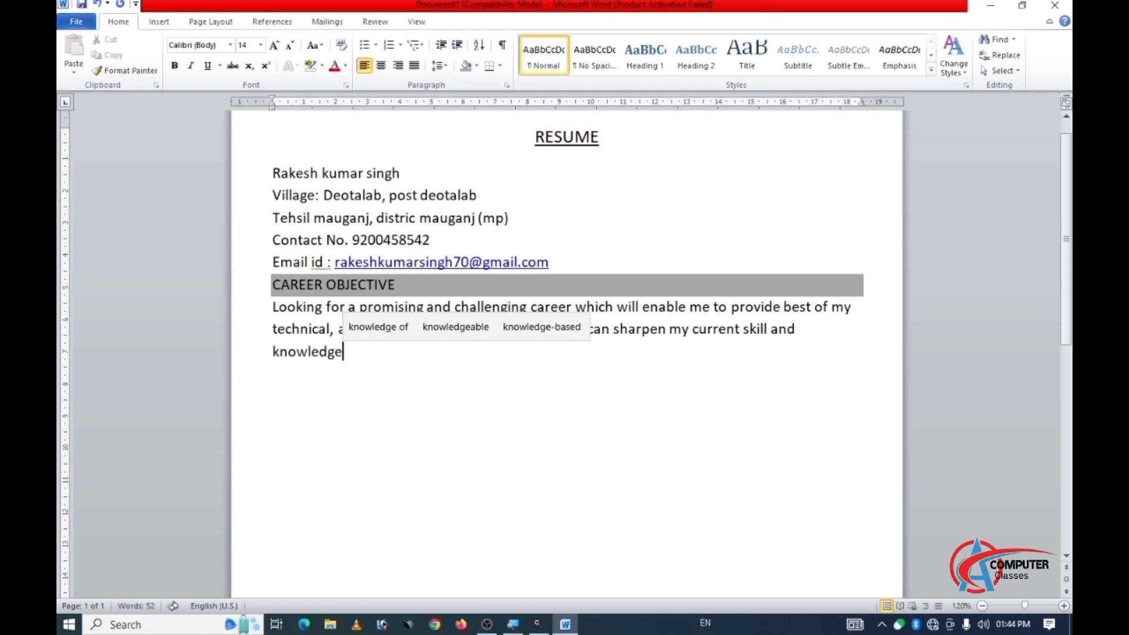
text( a)
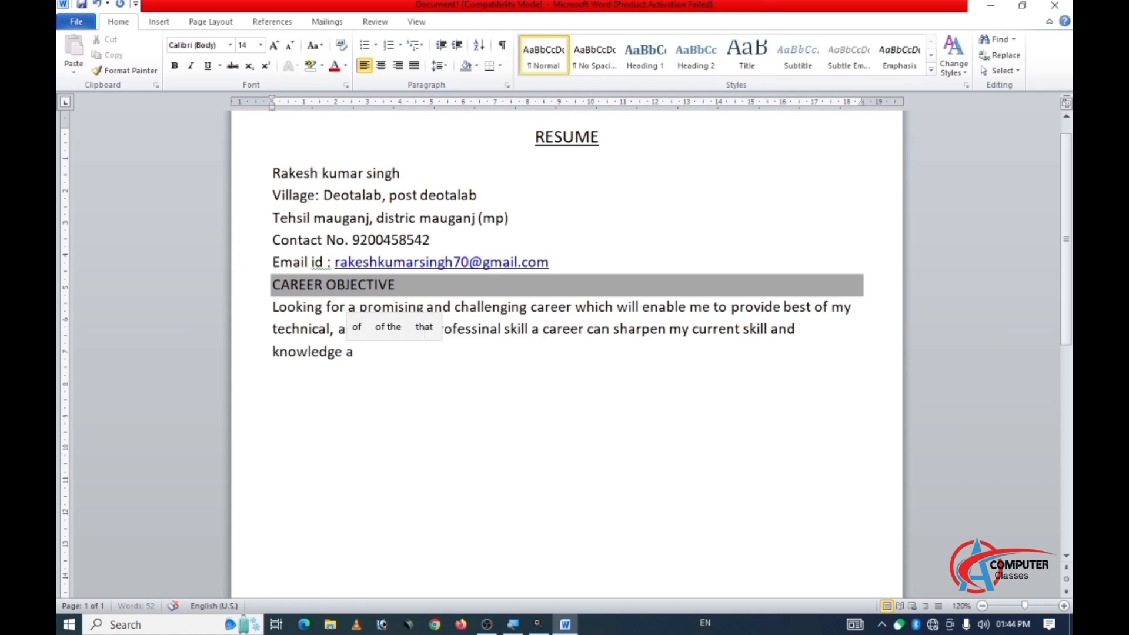
text(nd where)
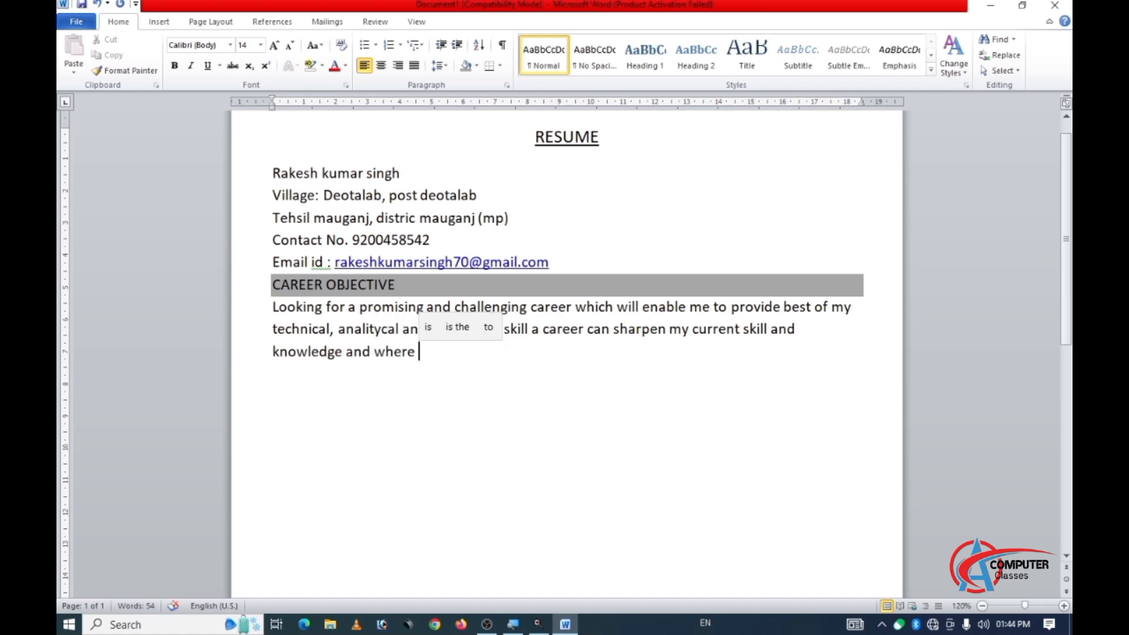
text( I)
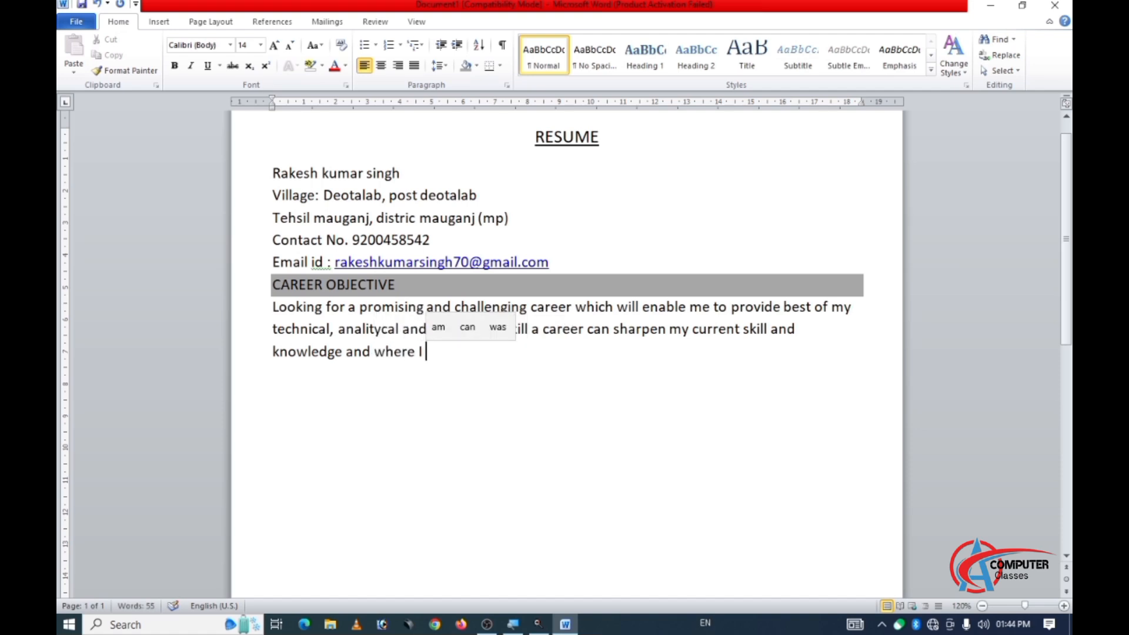
text( can have)
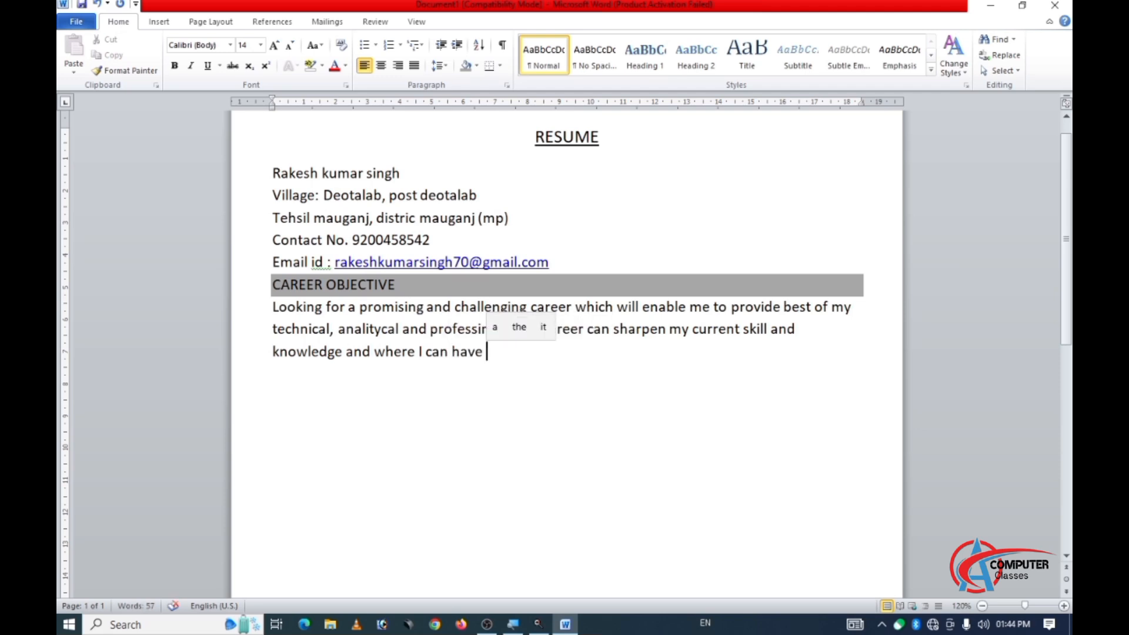
text( good )
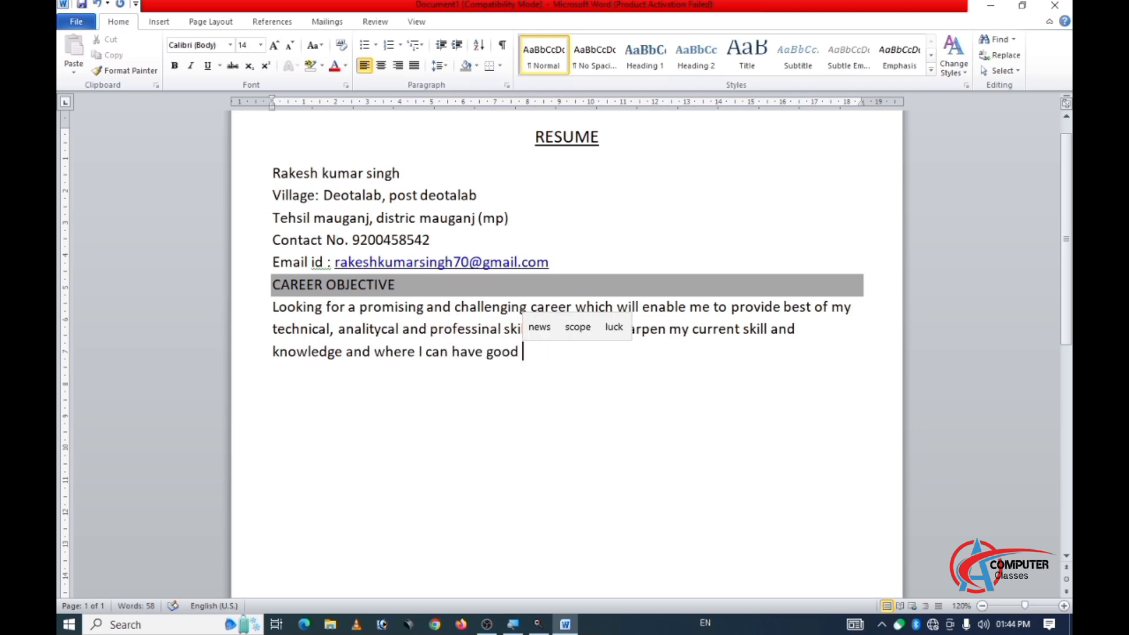
text(for )
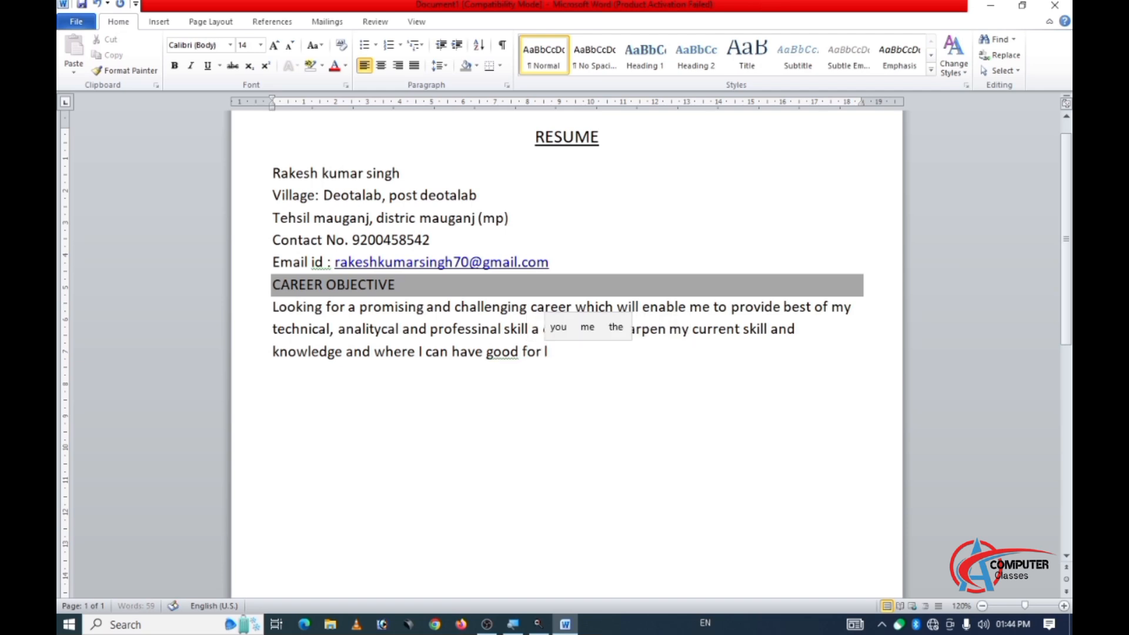
text(learni)
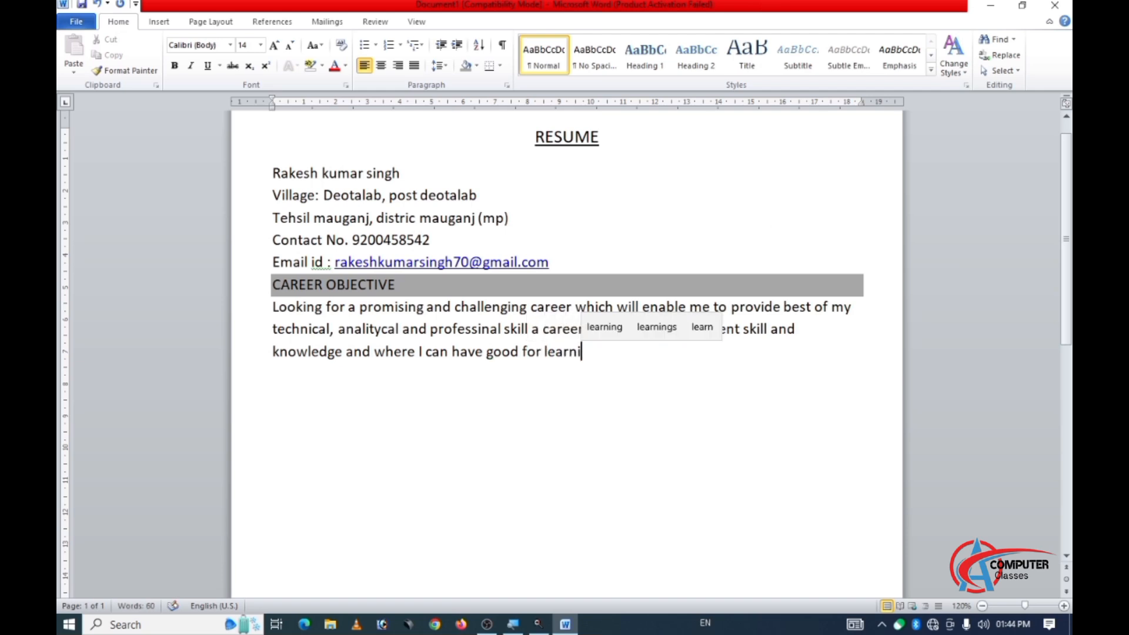
text(ng)
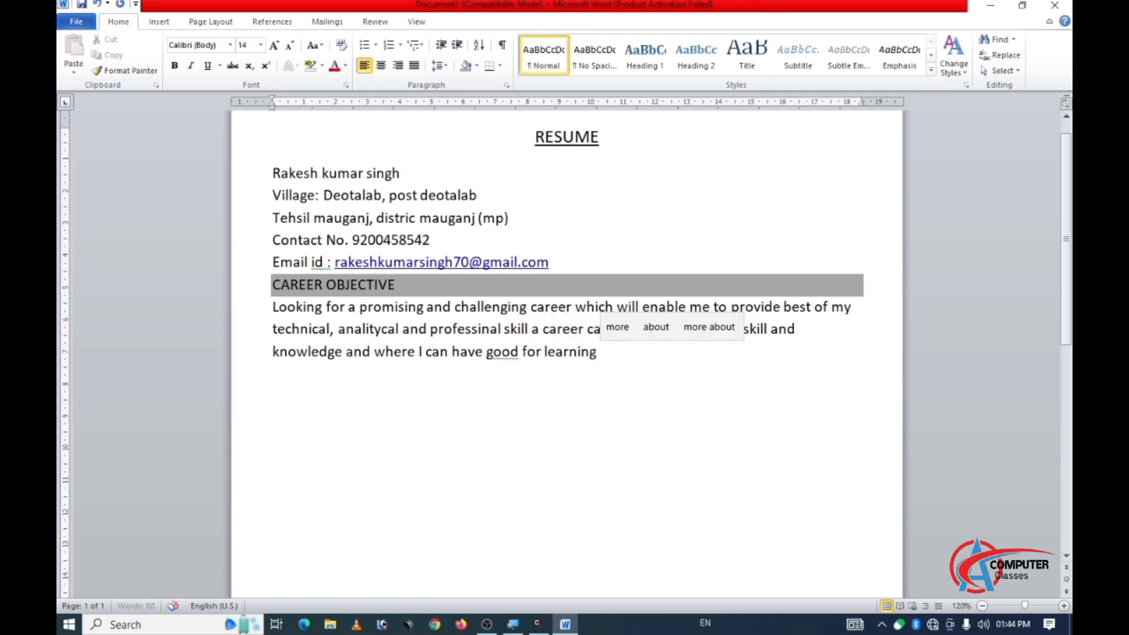
text( and )
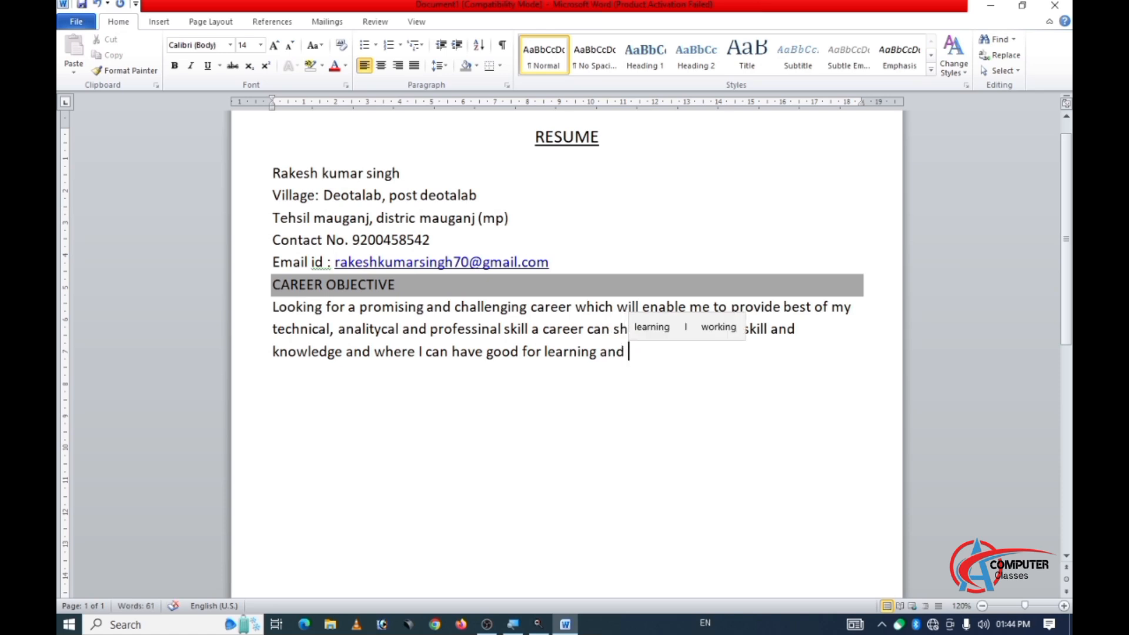
text(im)
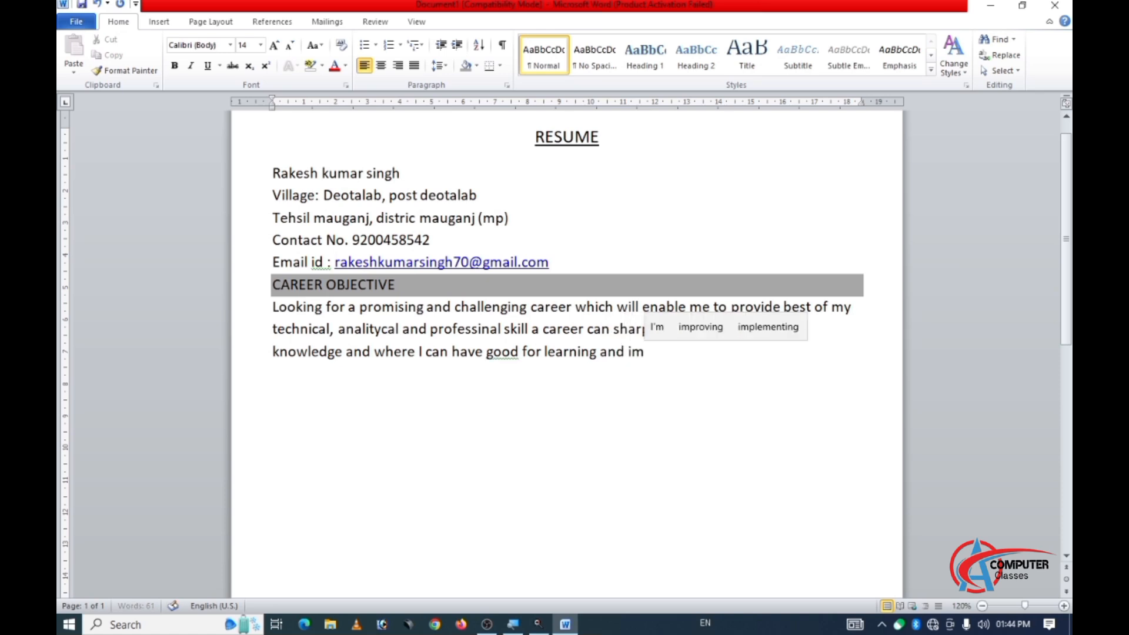
text(pli)
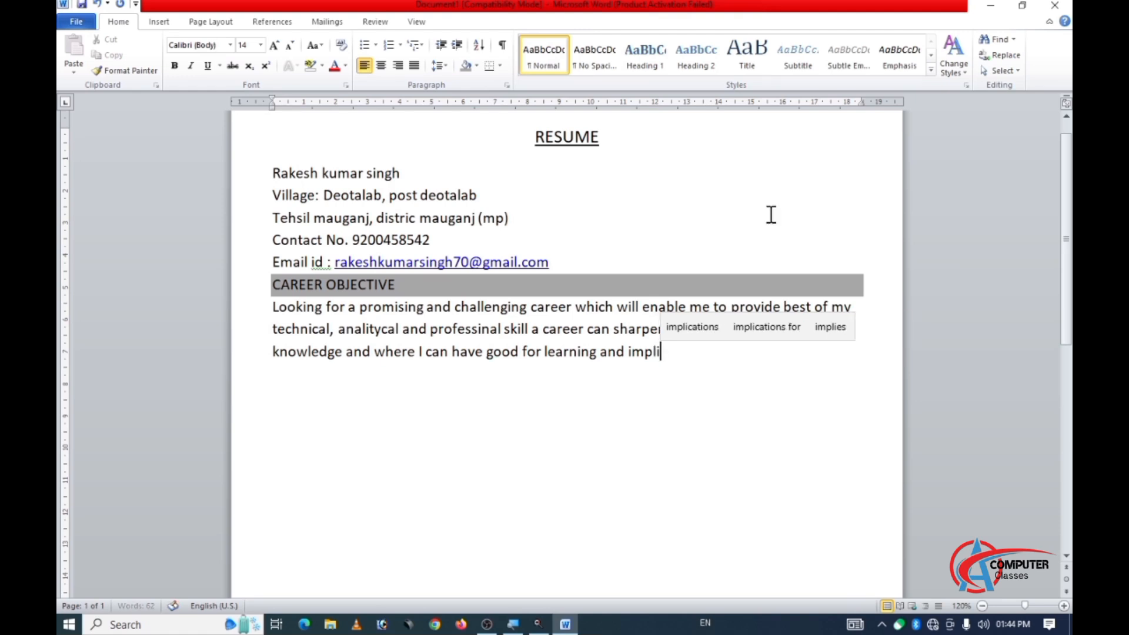
text(men)
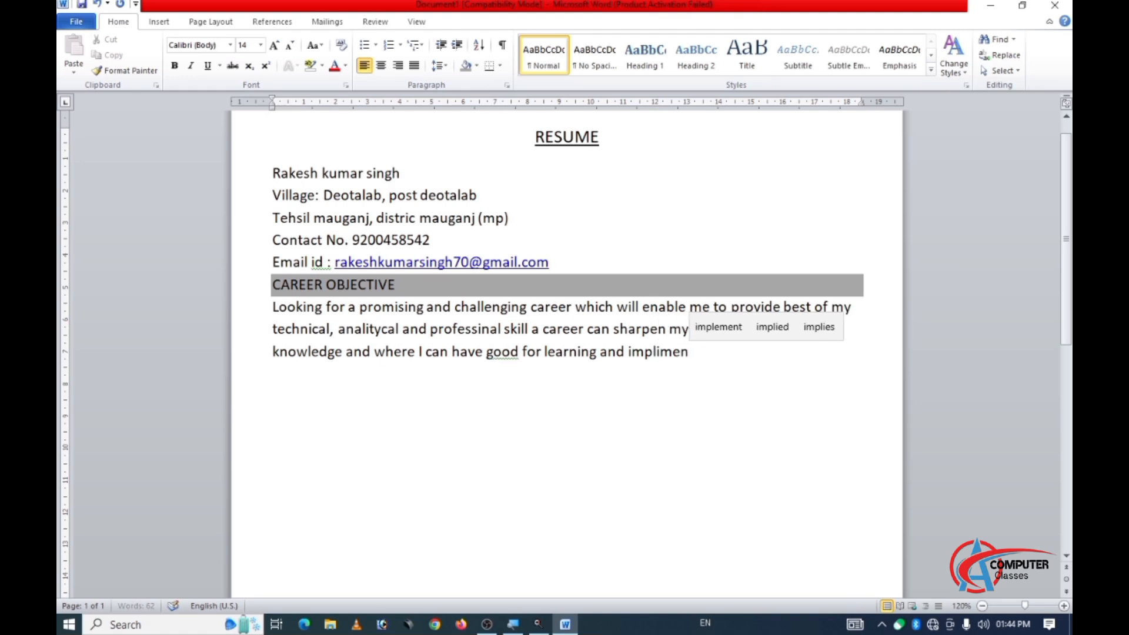
text(tin)
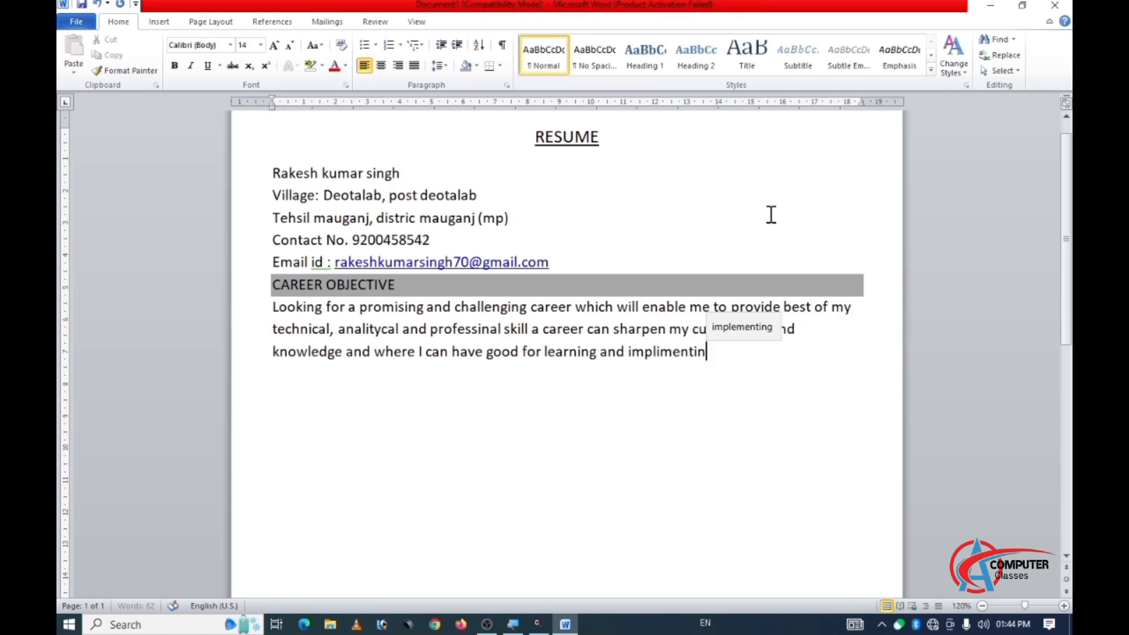
text(g new)
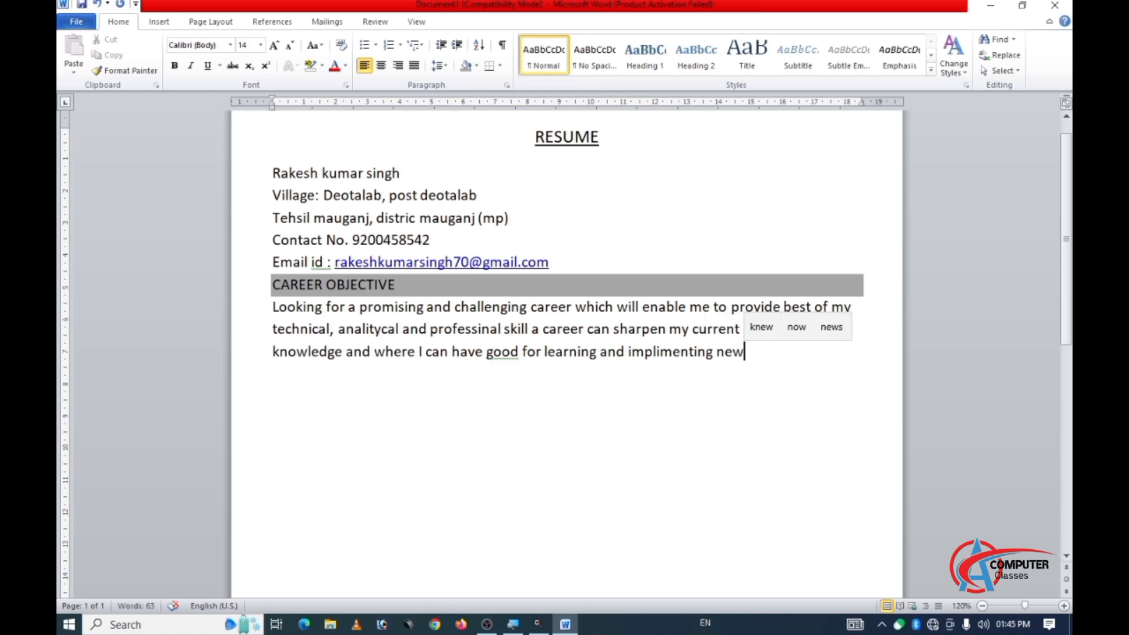
text( te)
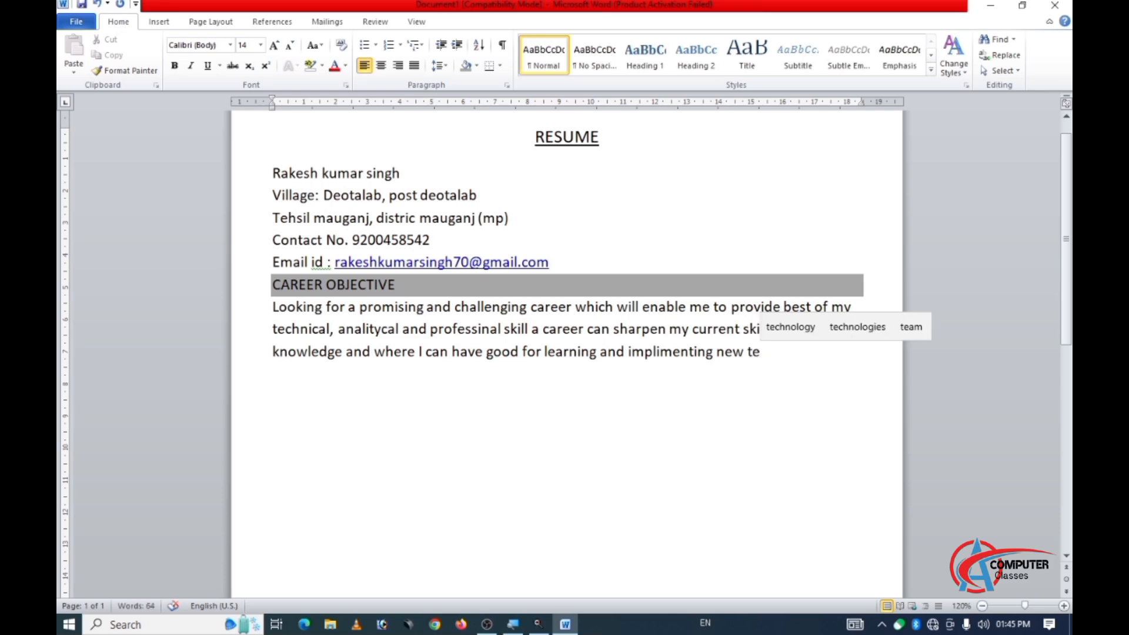
text(chnolo)
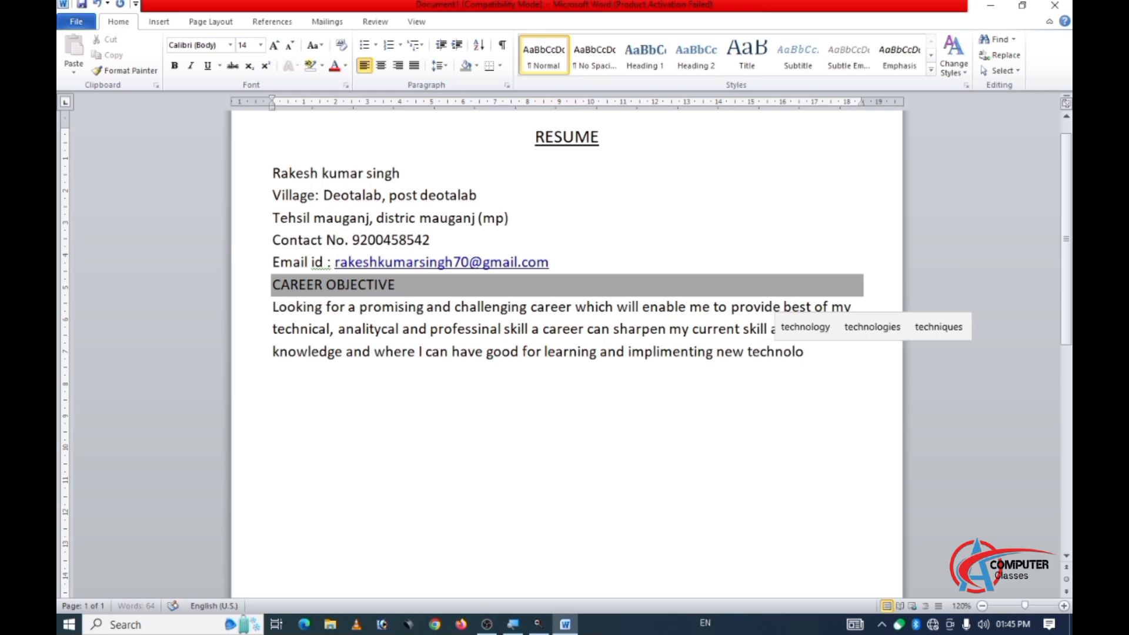
text(gies)
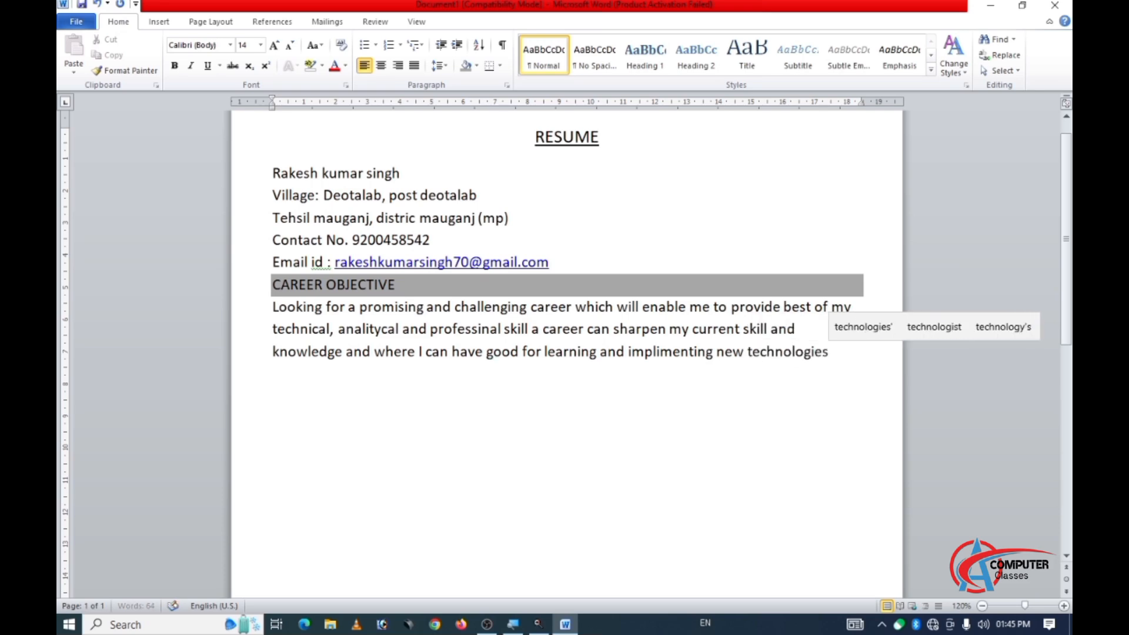
text(.)
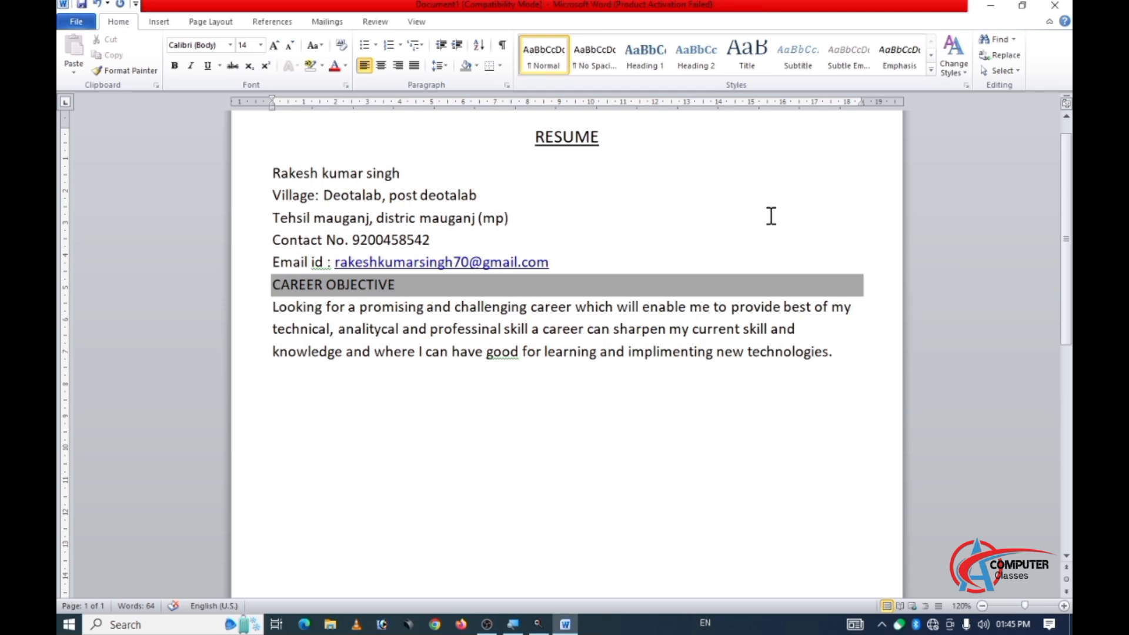
Add the heading text "EDUCATIONAL QUALIFICATION" on a new line below the career objective paragraph.
key(Return)
text(EDUCA)
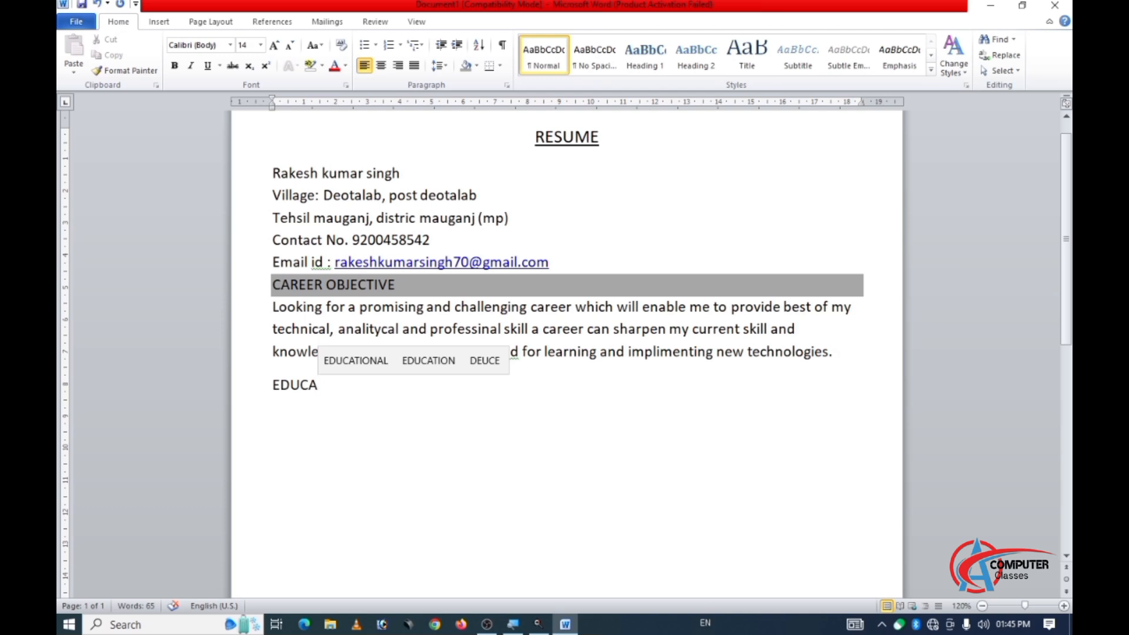
text(T)
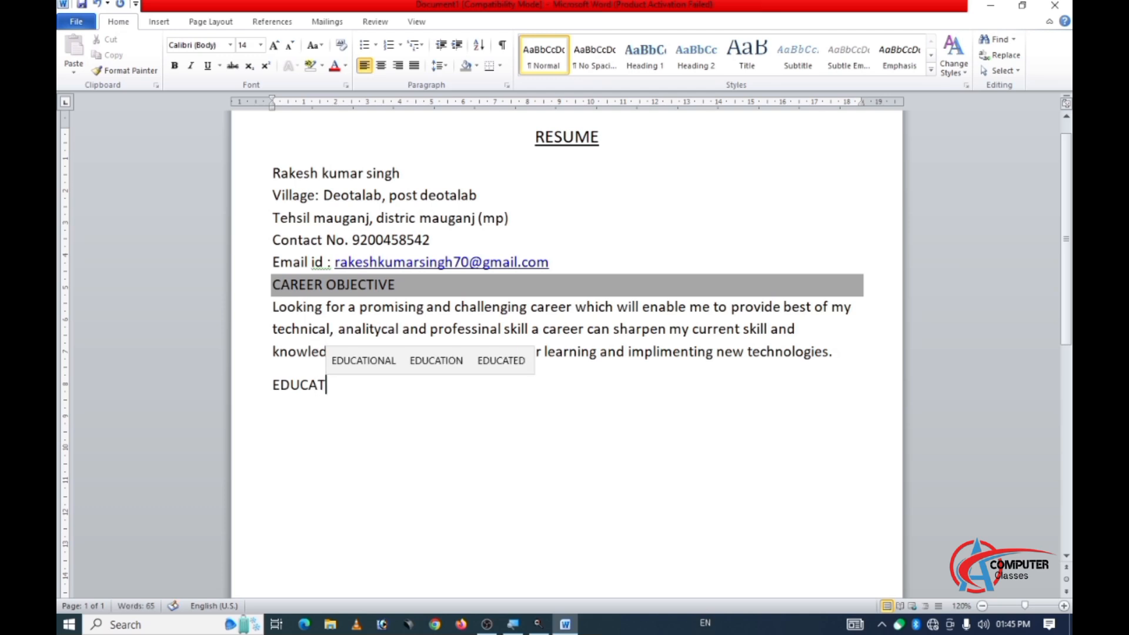
text(IONAL)
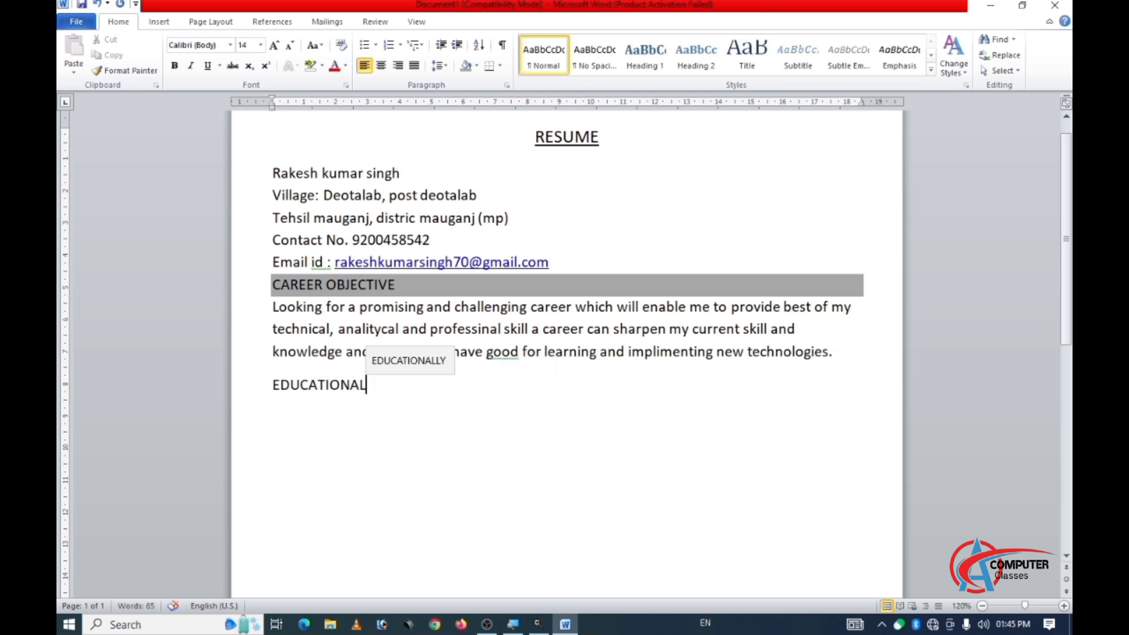
text( Q)
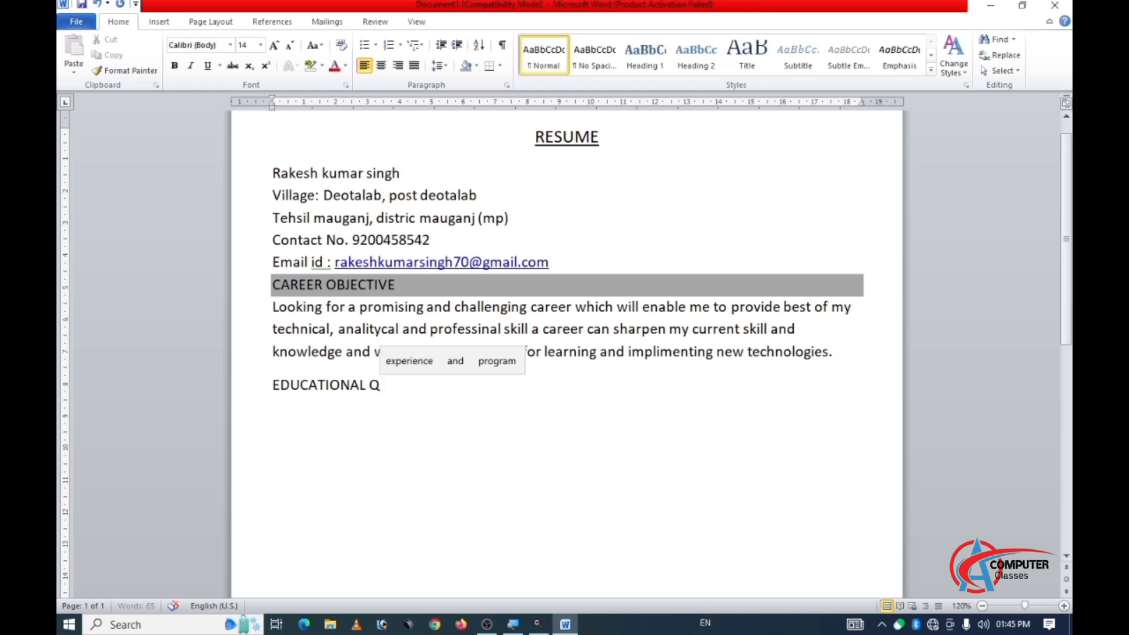
text(UALI)
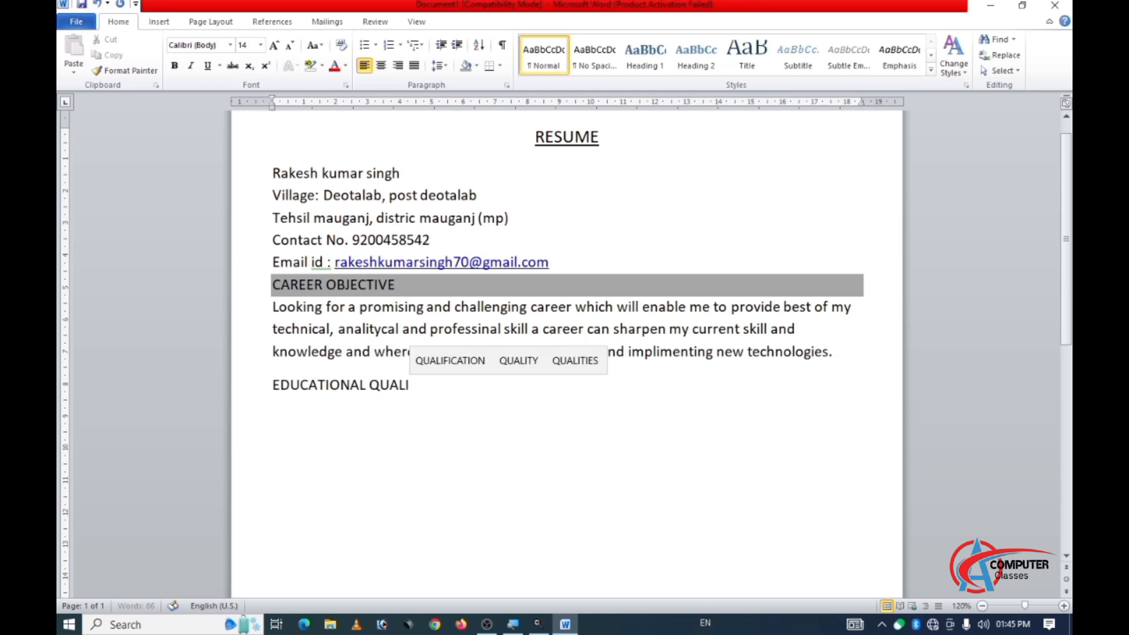
text(FICATION)
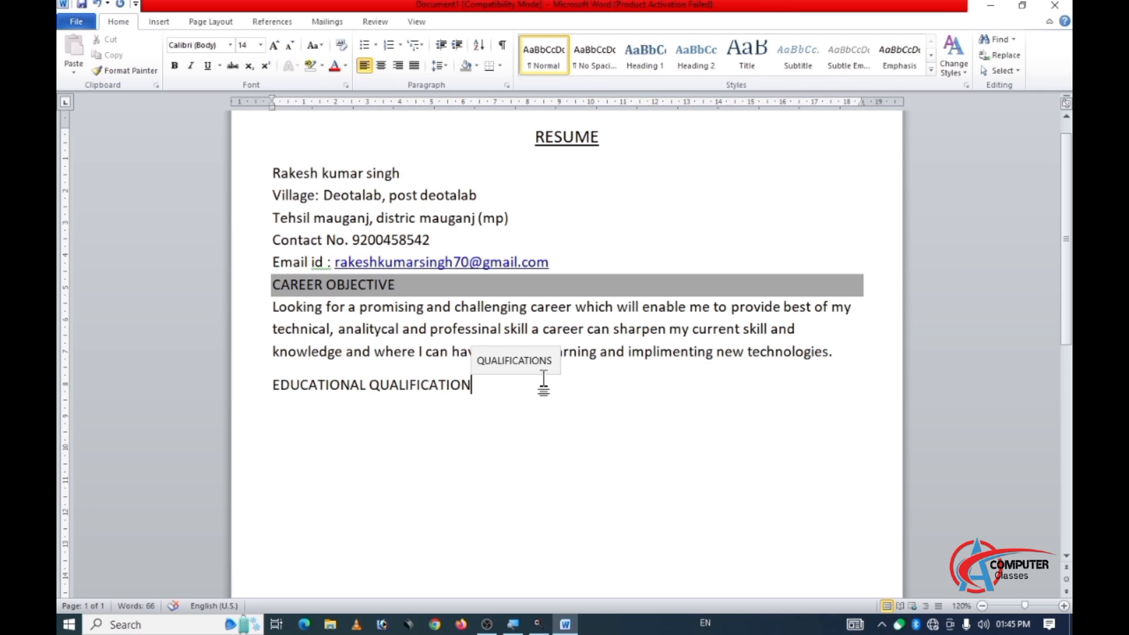
Increase the font size of the EDUCATIONAL QUALIFICATION heading to 16.
click(273, 383)
drag(280, 381, 473, 387)
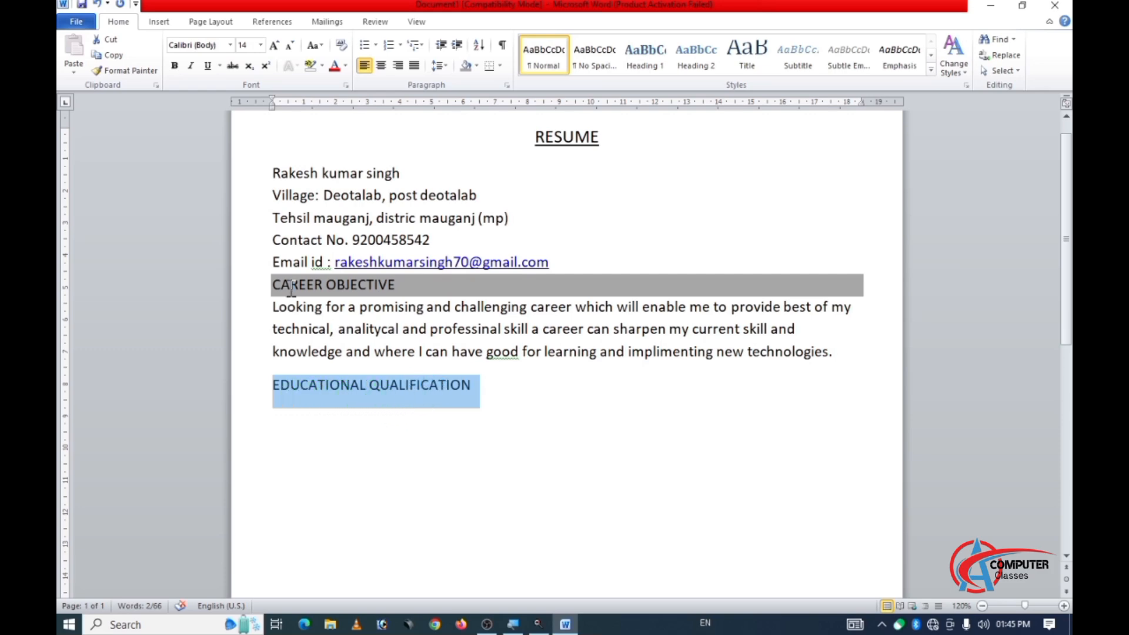
click(274, 46)
Reduce the font size of the career objective paragraph and of the contact detail lines above it to 12.
click(331, 307)
drag(278, 316, 856, 347)
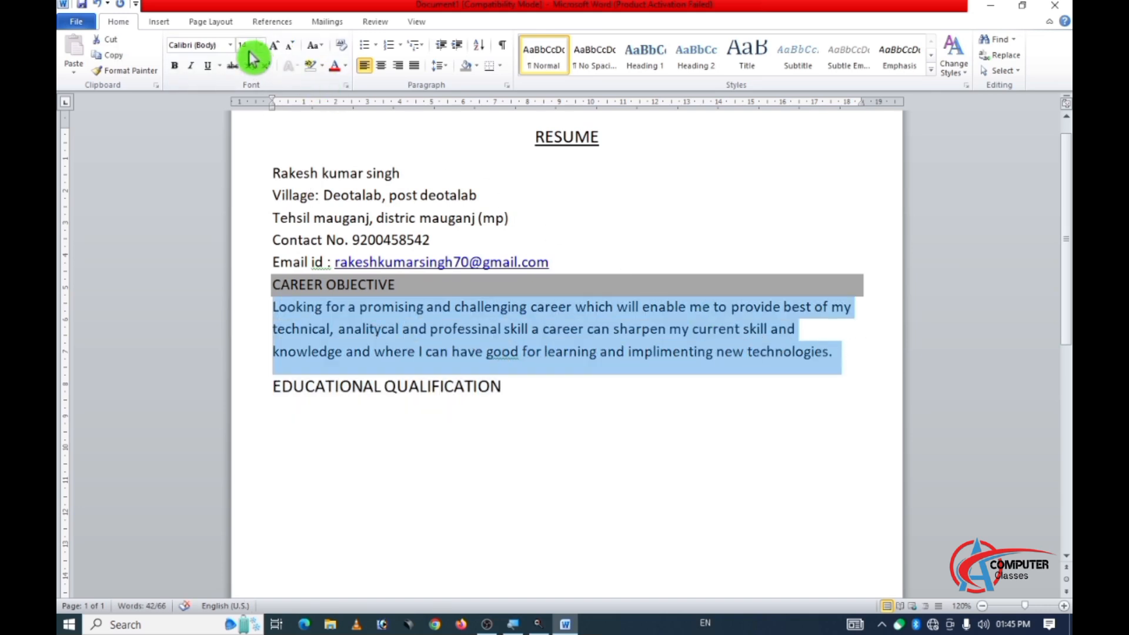
click(290, 46)
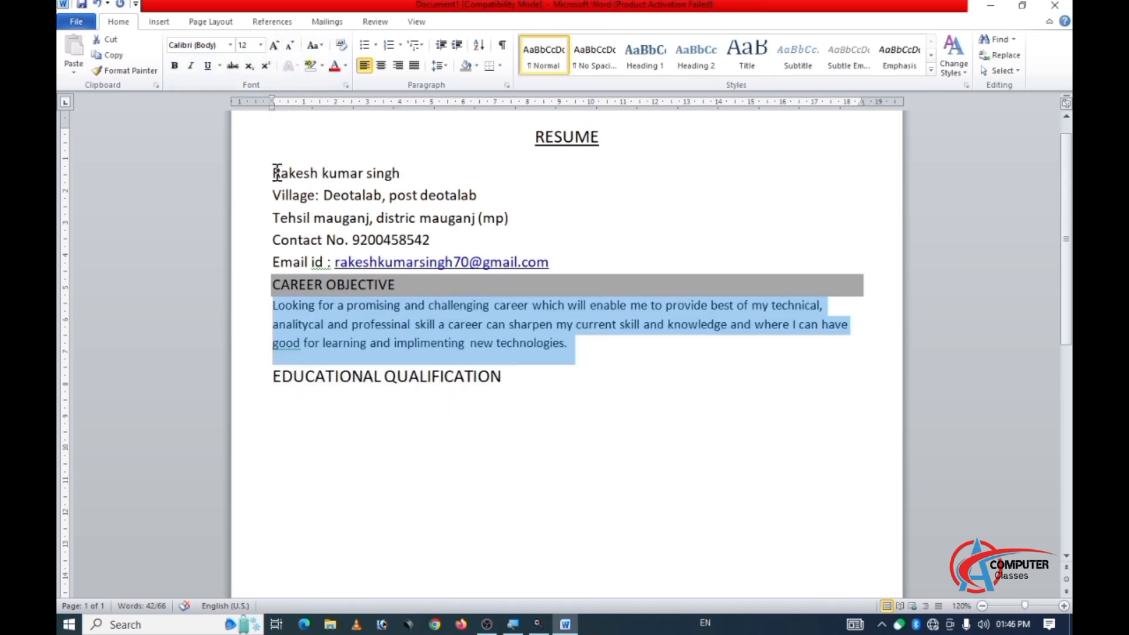
click(284, 174)
drag(272, 172, 564, 256)
click(294, 50)
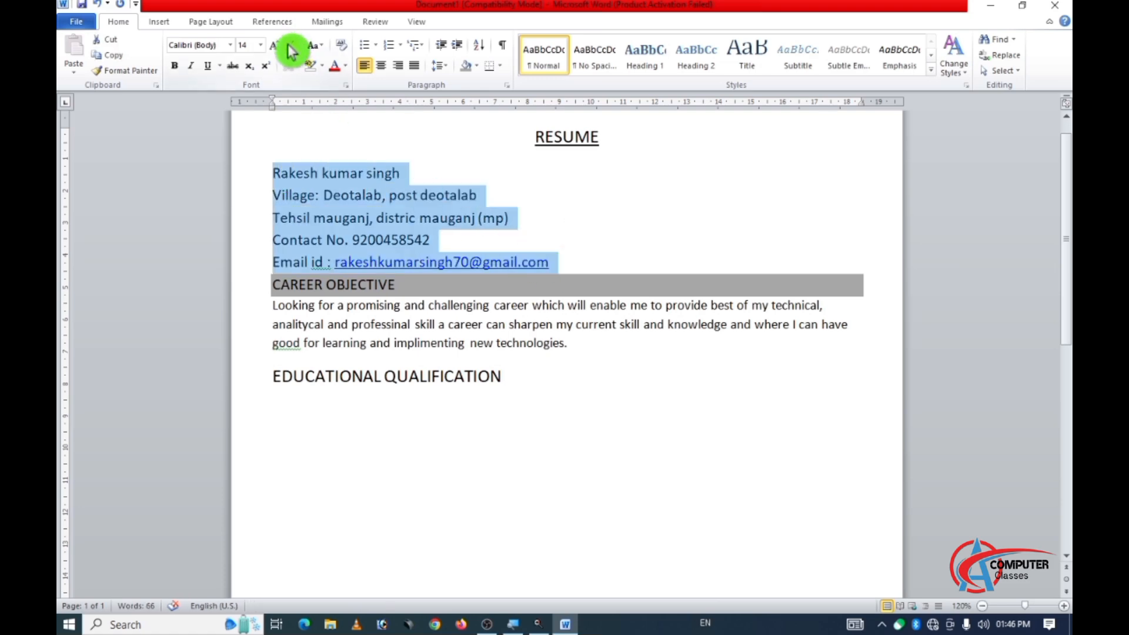
click(308, 210)
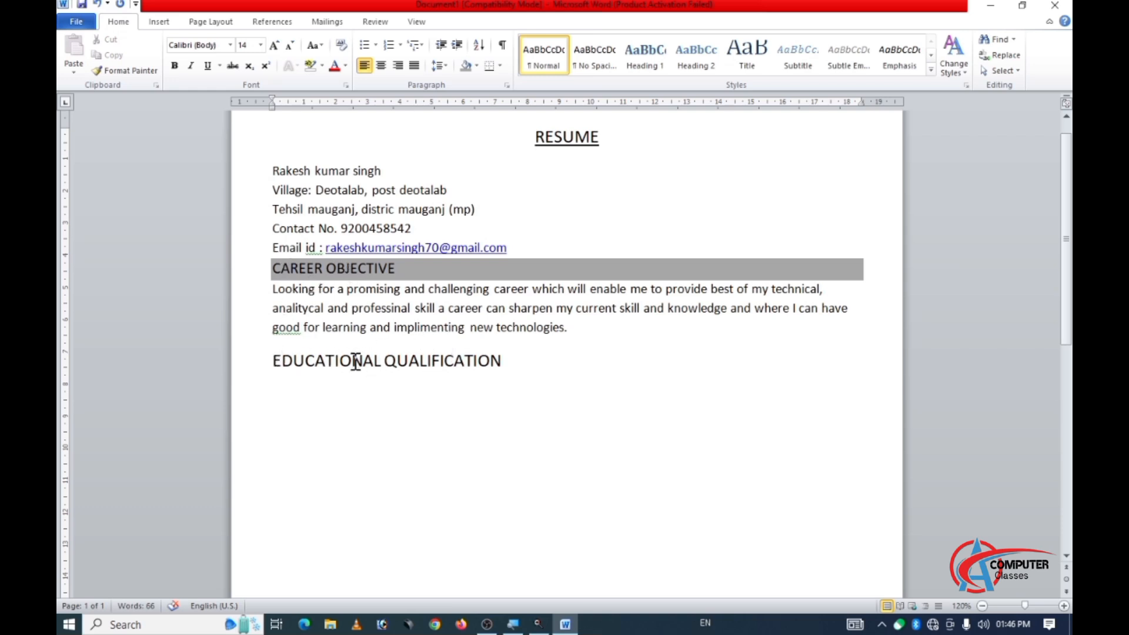
Apply the same grey shading as the CAREER OBJECTIVE heading to the EDUCATIONAL QUALIFICATION heading line.
click(268, 370)
key(BackSpace)
key(Return)
drag(273, 361, 472, 364)
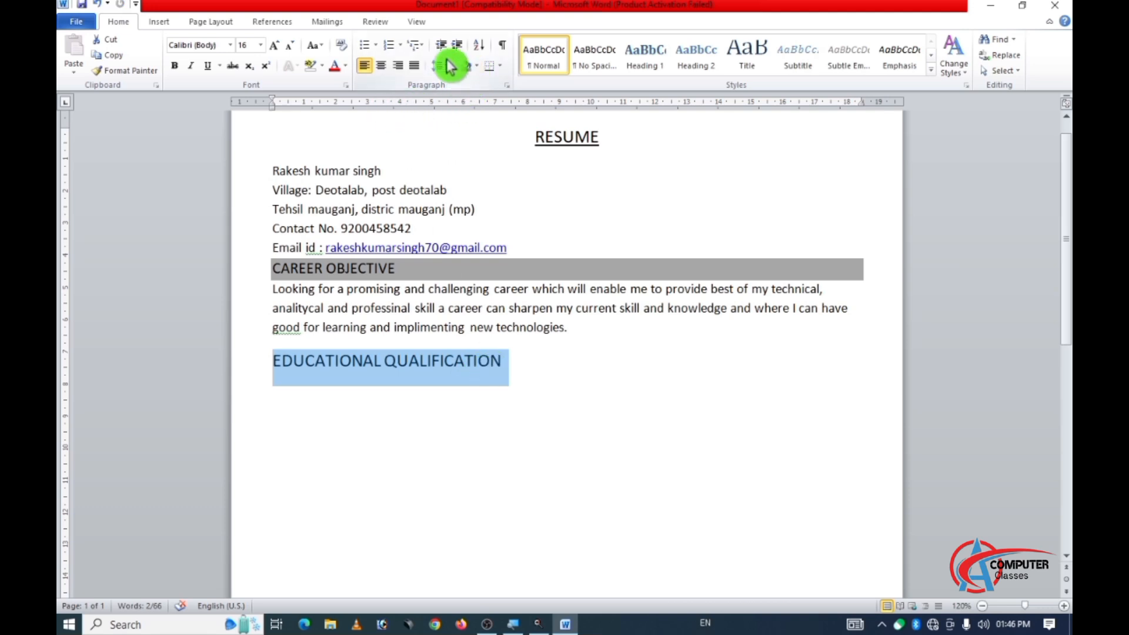
click(467, 66)
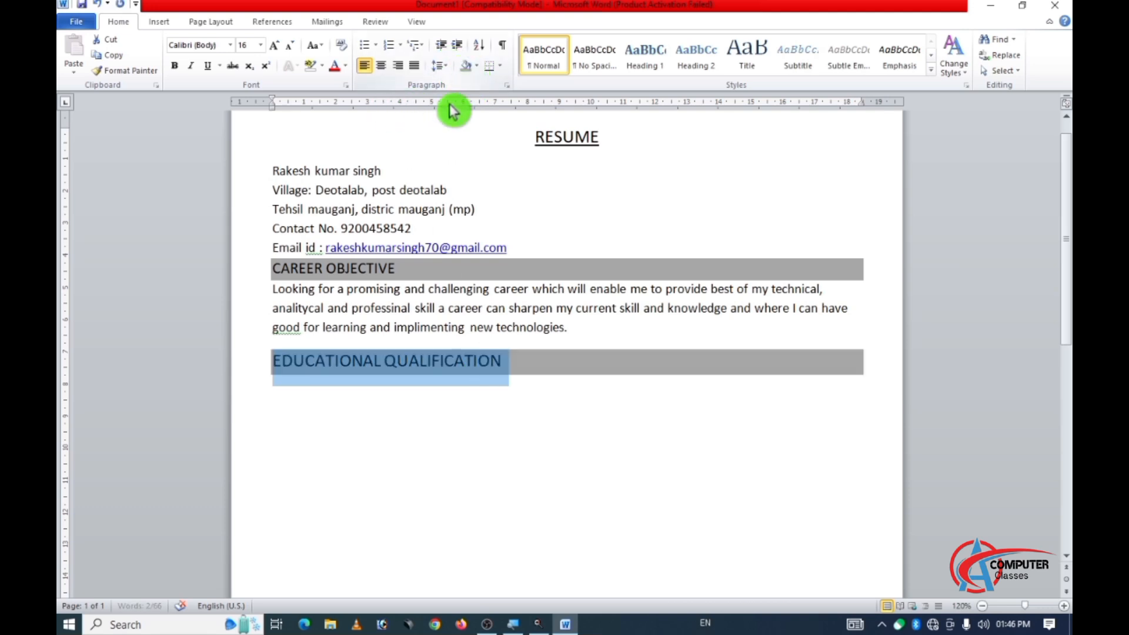
Insert a table with five columns and three rows below the EDUCATIONAL QUALIFICATION heading.
click(293, 388)
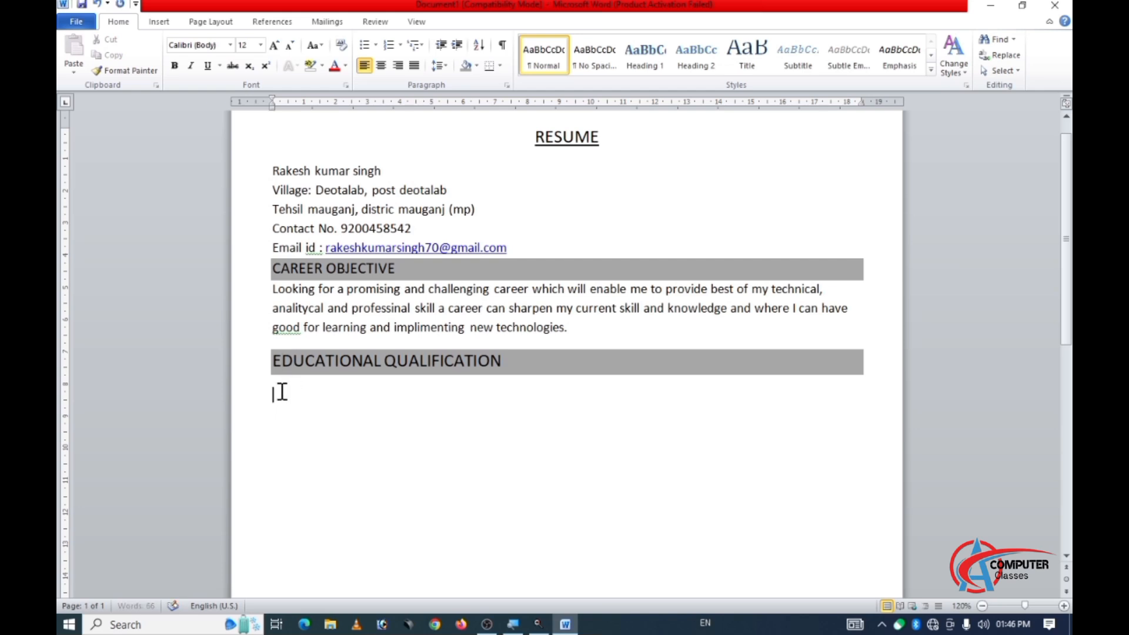
click(154, 21)
click(169, 71)
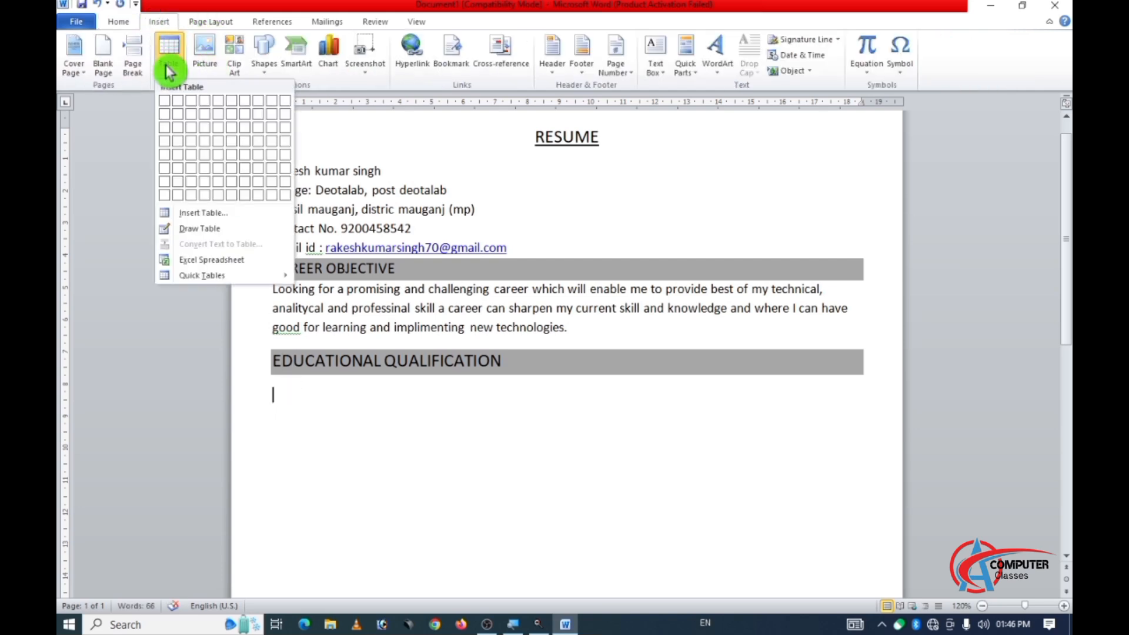
click(221, 129)
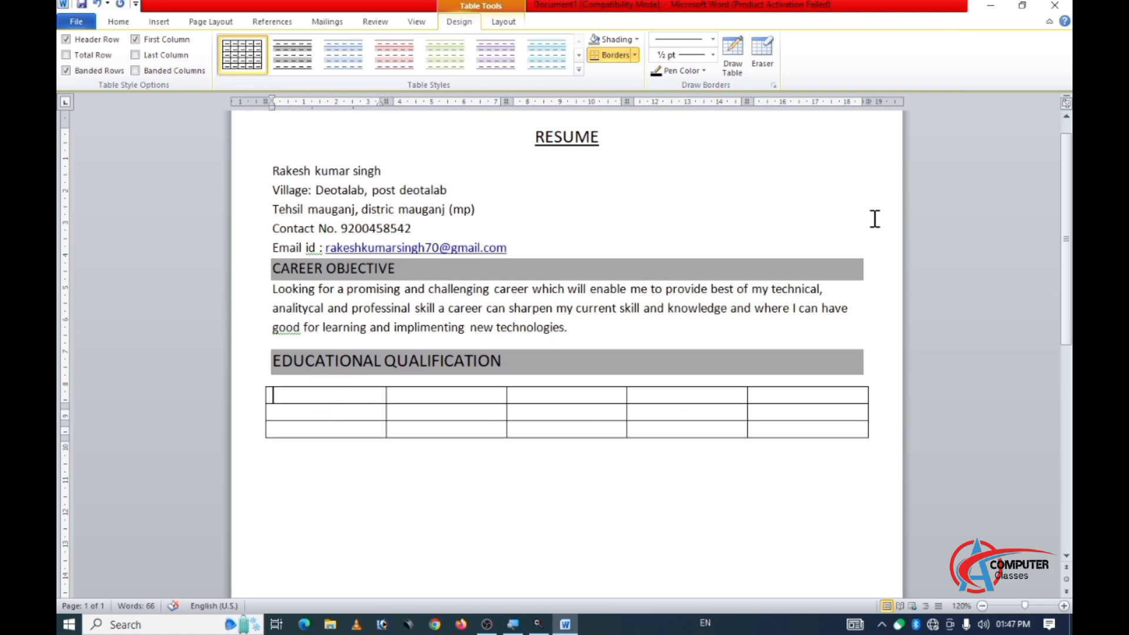
Enter "SR NO." as the header of the table's first column.
text(sE)
key(BackSpace)
key(BackSpace)
key(Tab)
key(shift+Tab)
text(SR NO.)
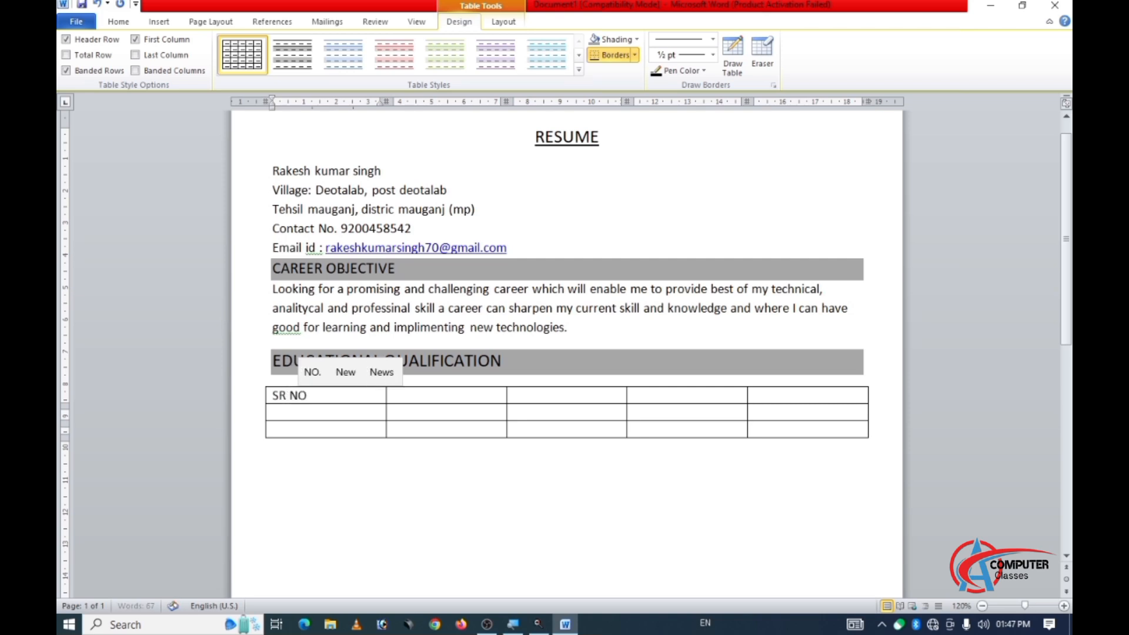
Enter "DGREE/COURSE" as the header of the table's second column.
key(Tab)
text(D)
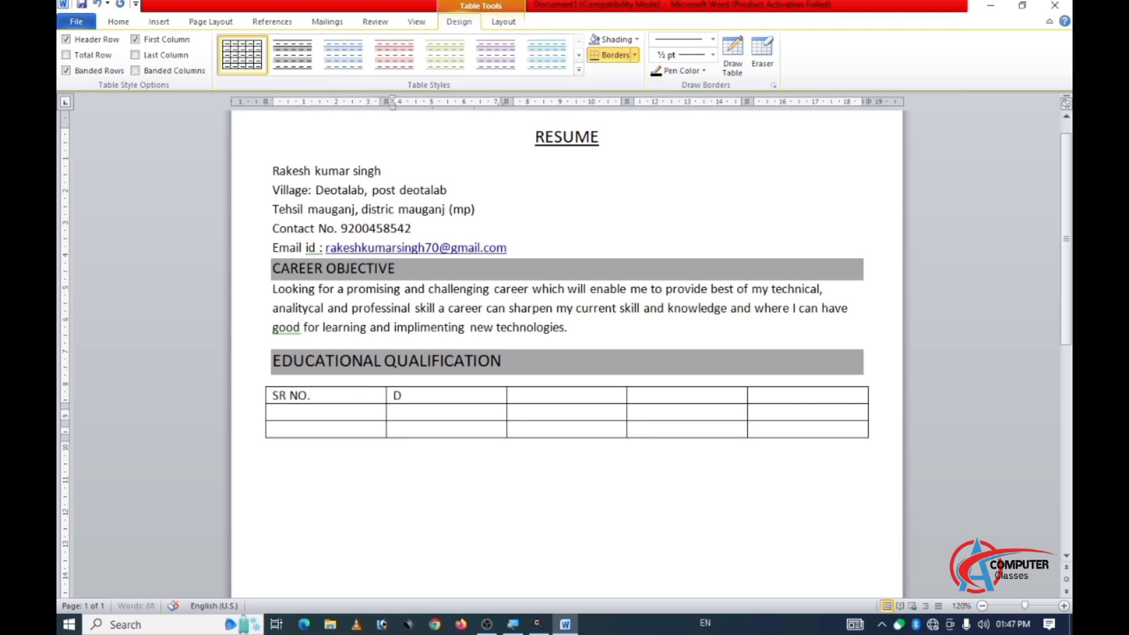
text(GREE/COURSE)
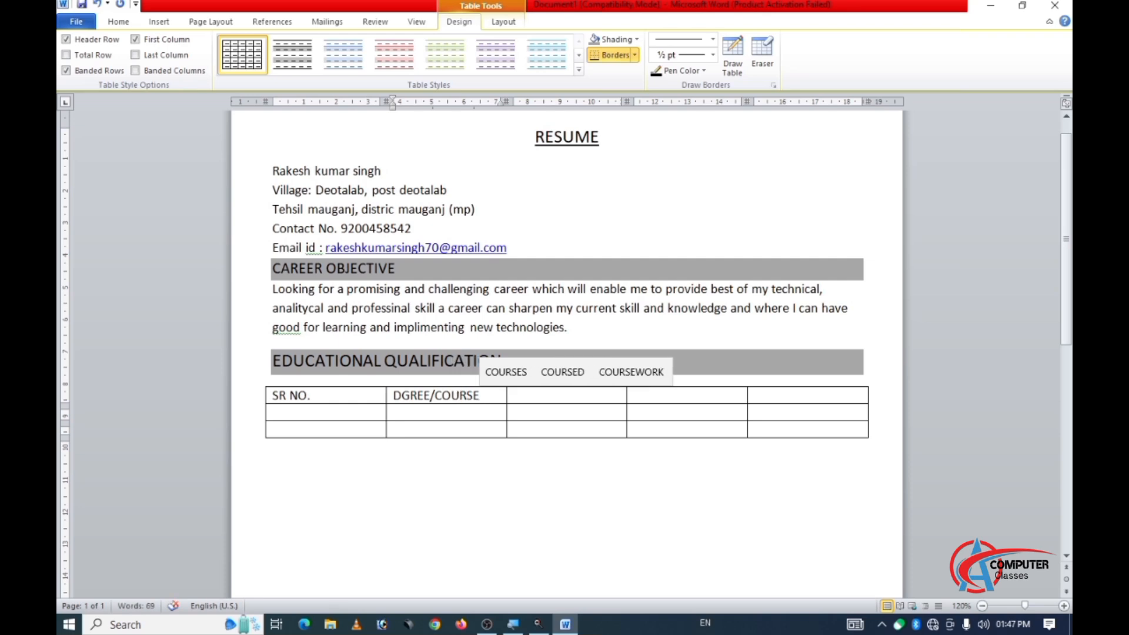
Enter "UNIVERSITY/BOARD" as the header of the table's third column.
key(Tab)
text(UNI)
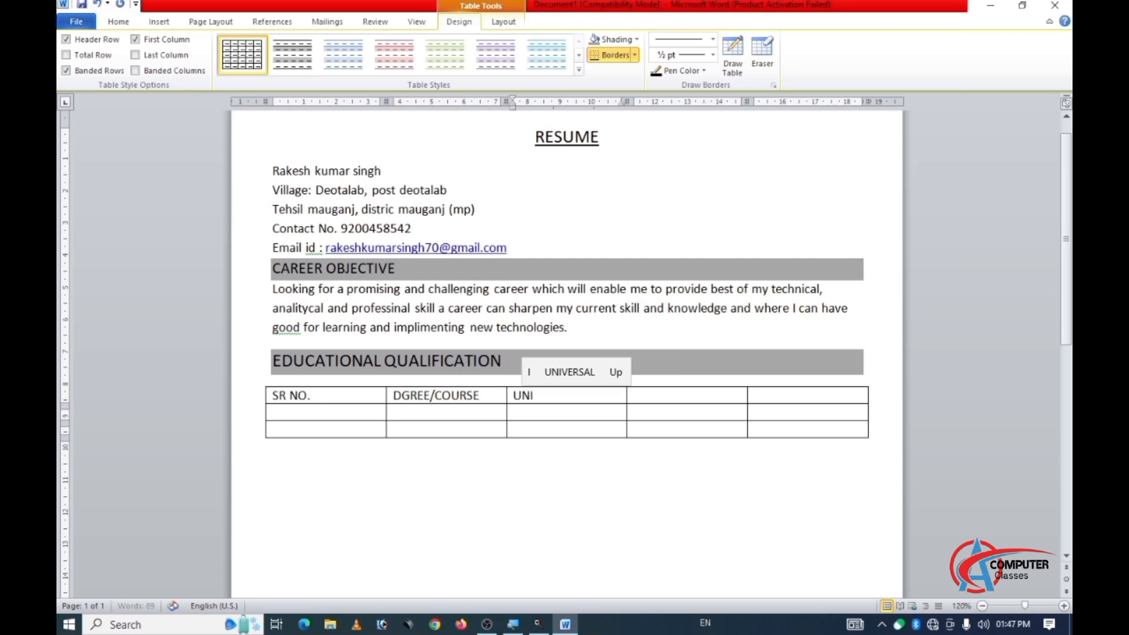
text(VER)
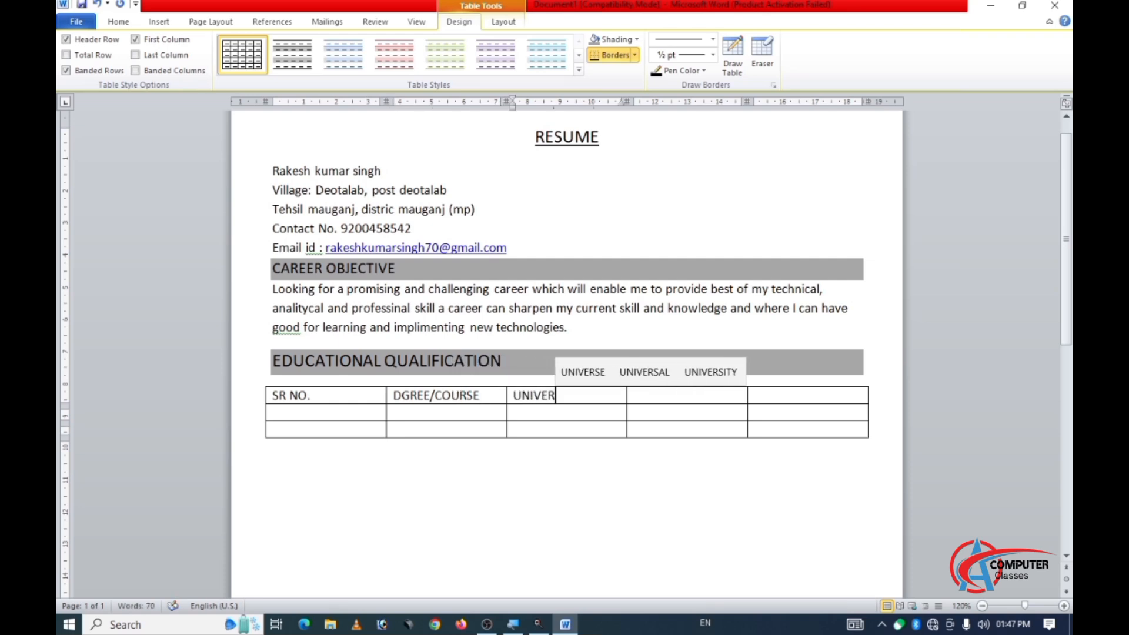
text(SITY)
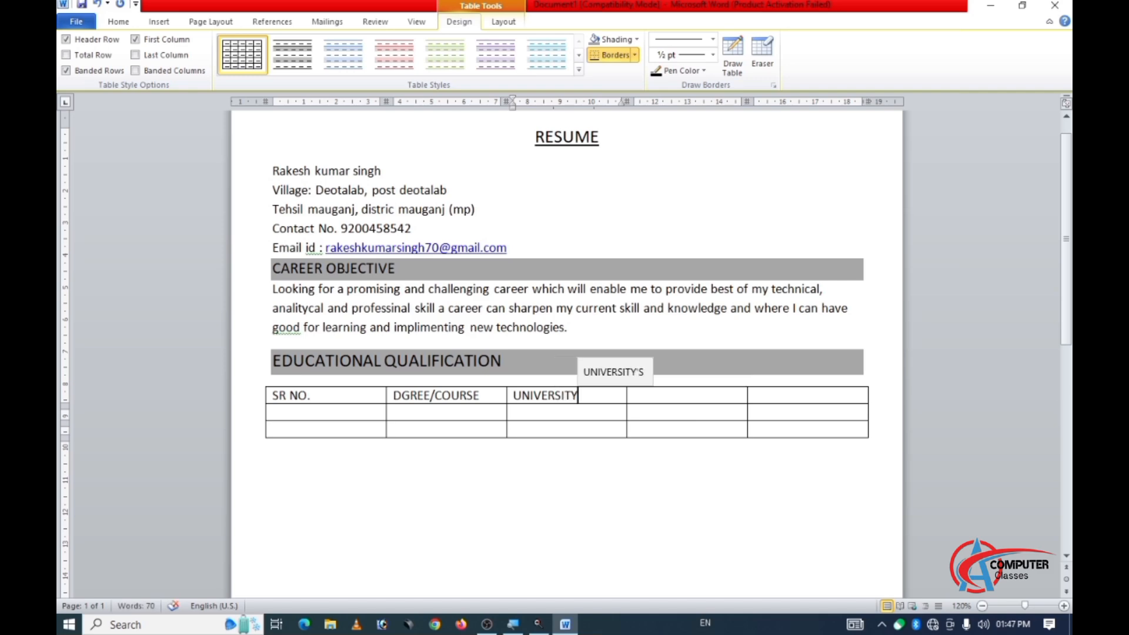
text(/BO)
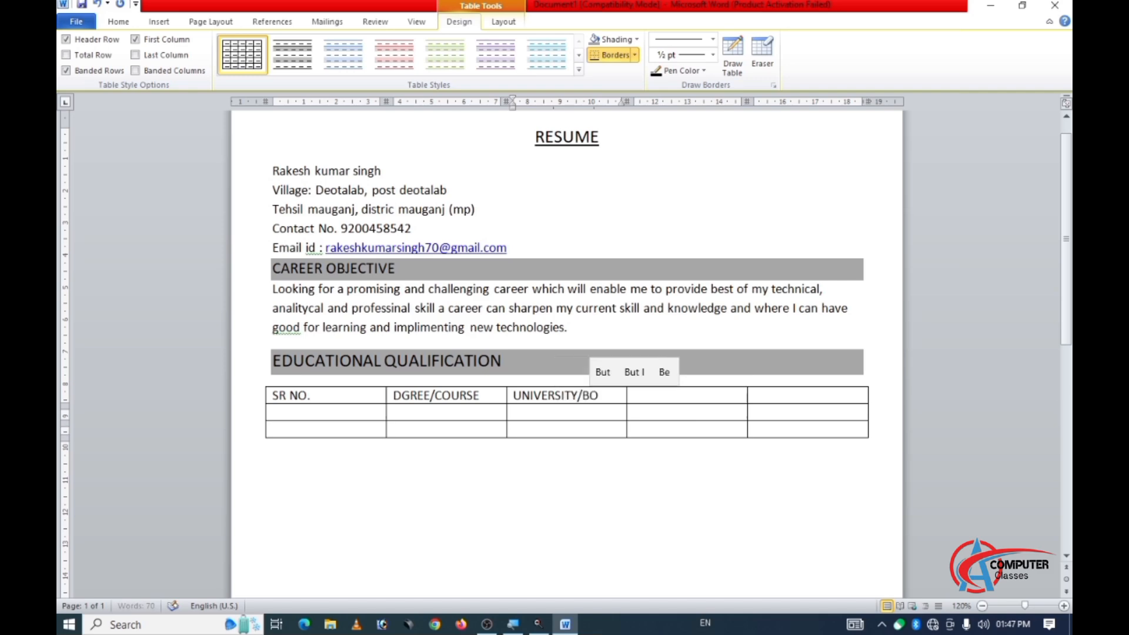
text(ARD)
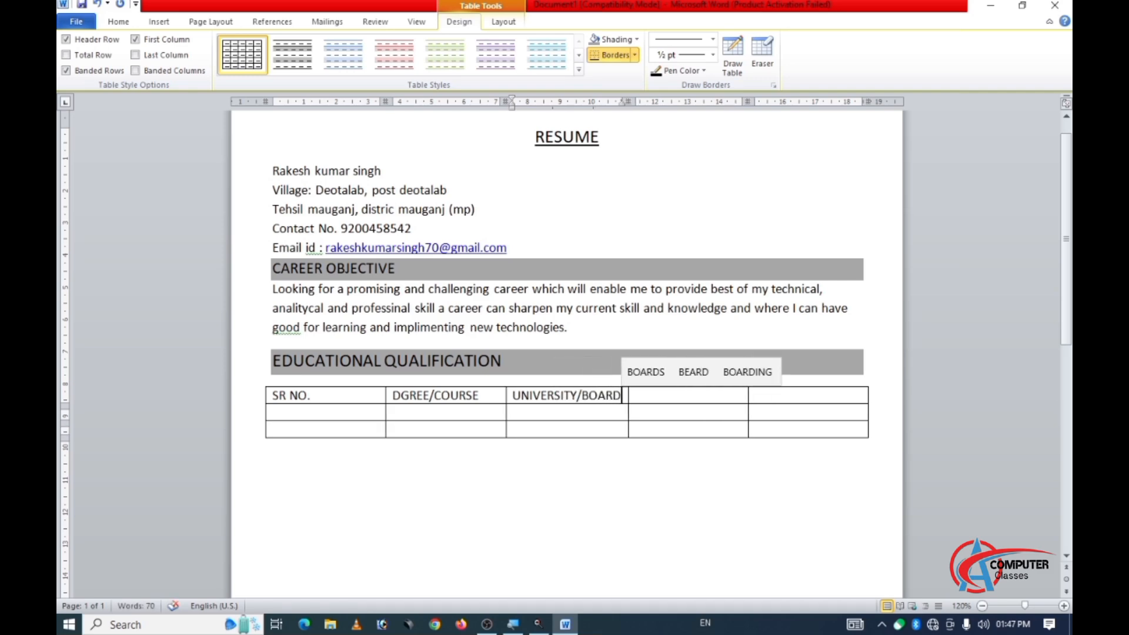
Enter "PERCENTAGE" as the fourth column header and move on to the fifth header cell.
key(Tab)
text(PER)
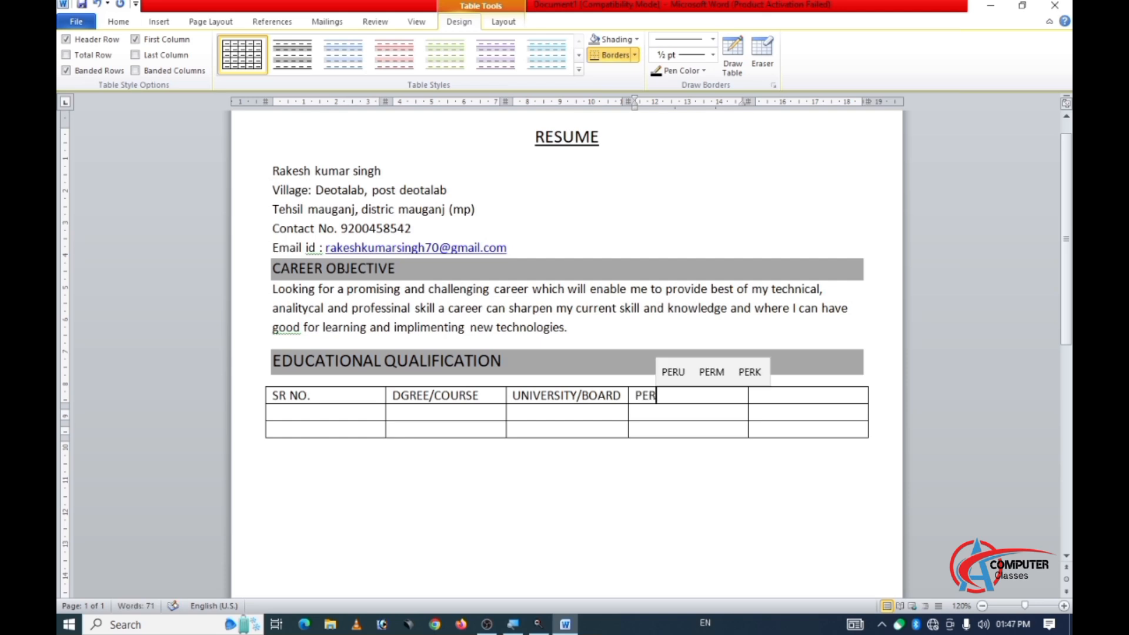
text(CENTAGE)
key(Tab)
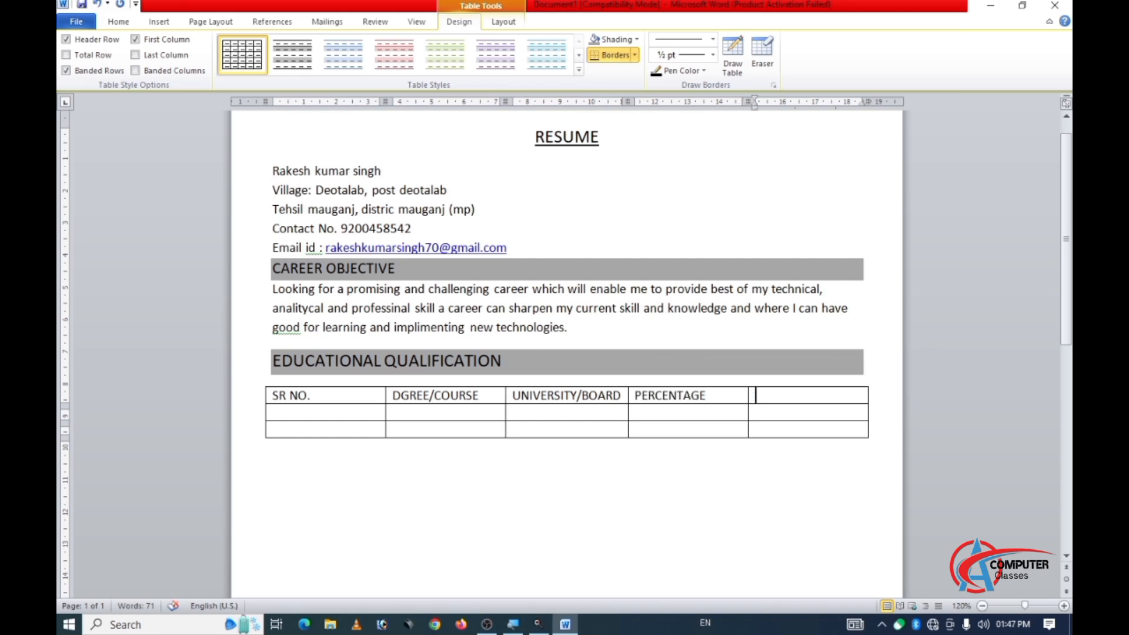
Enter "YEAR" as the fifth column header and "01", "10TH" and "MP BOARD" in the first three cells of the first data row.
text(YEAR)
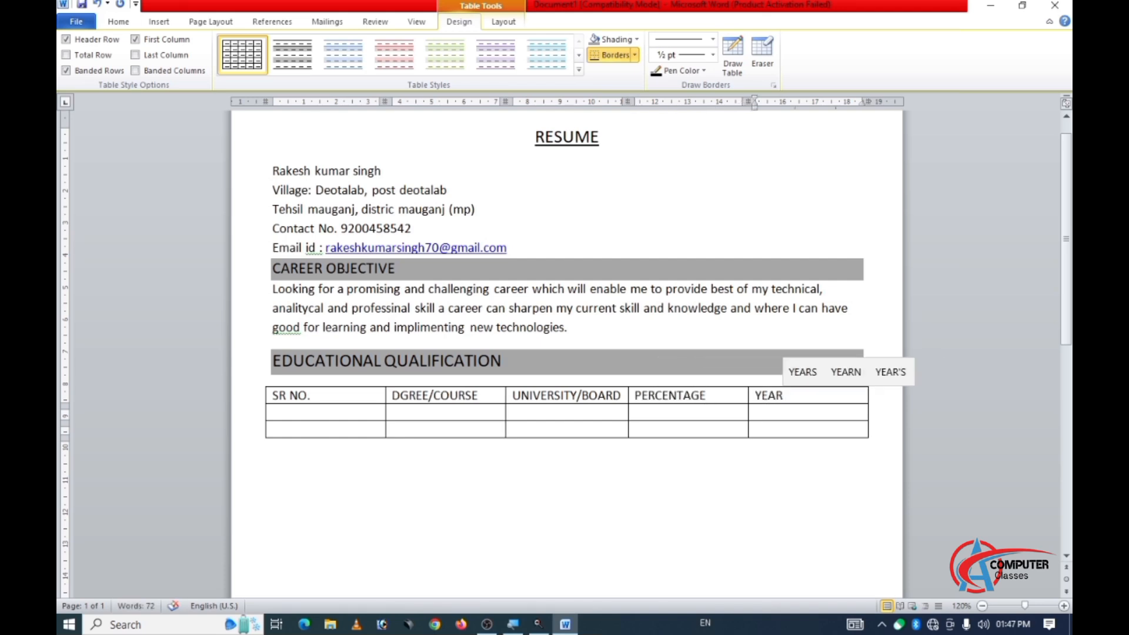
key(Tab)
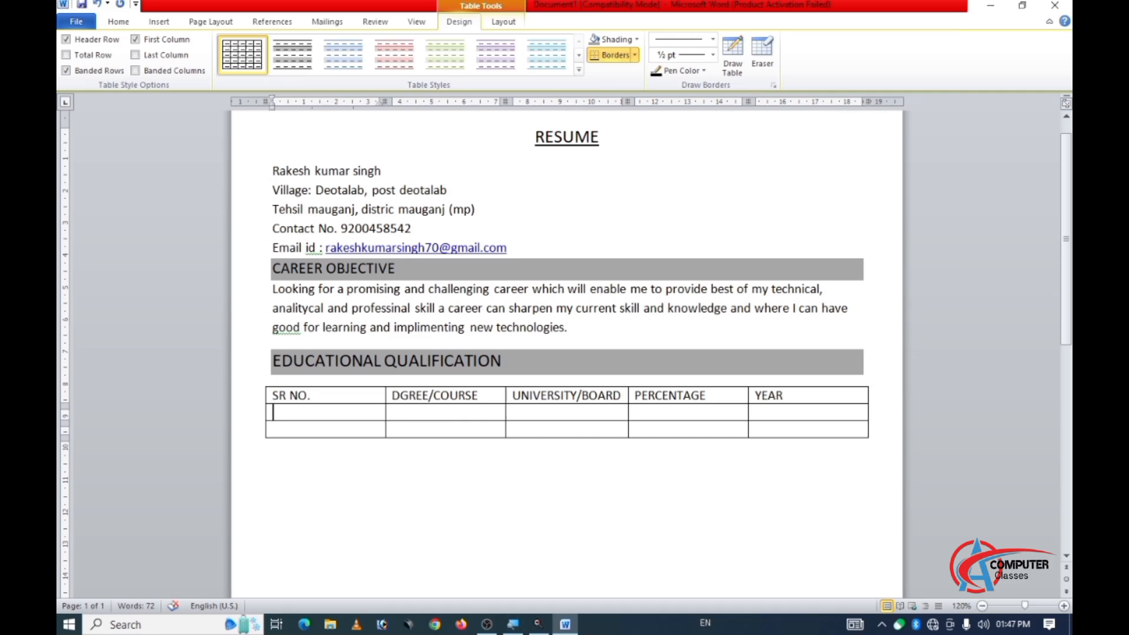
text(01)
key(Tab)
text(10TH)
key(Tab)
text(M)
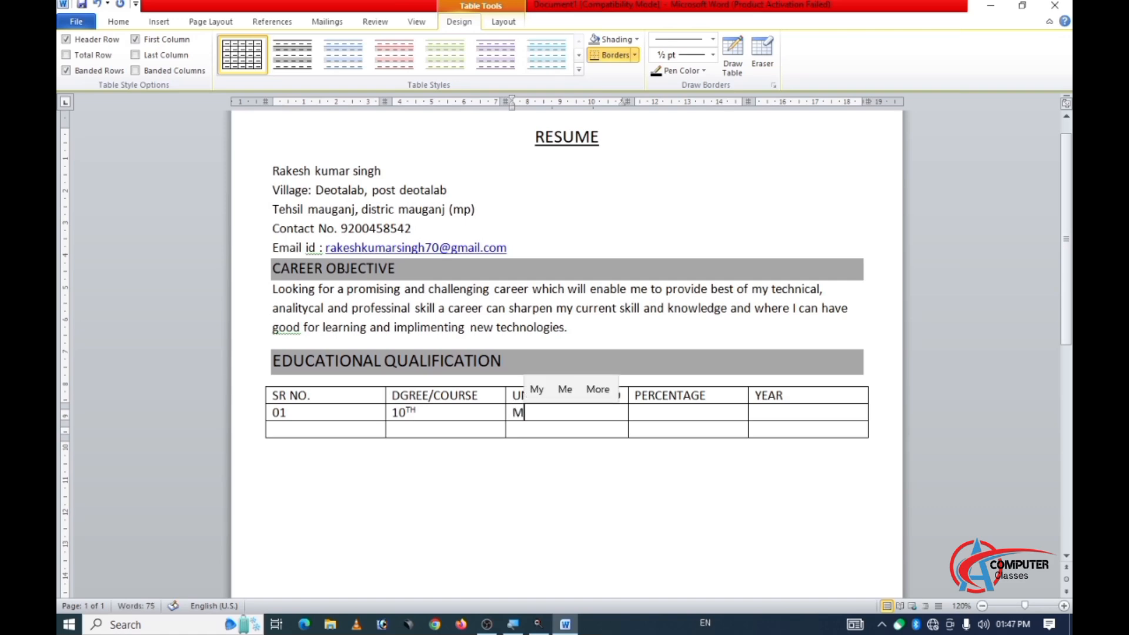
text(P BOARD)
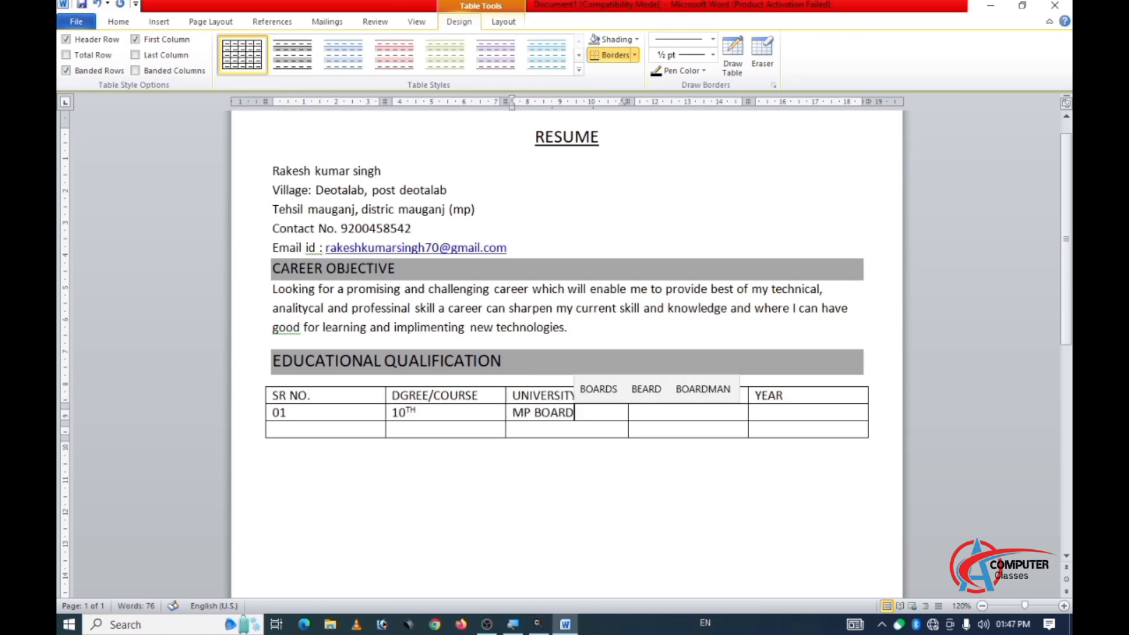
key(Tab)
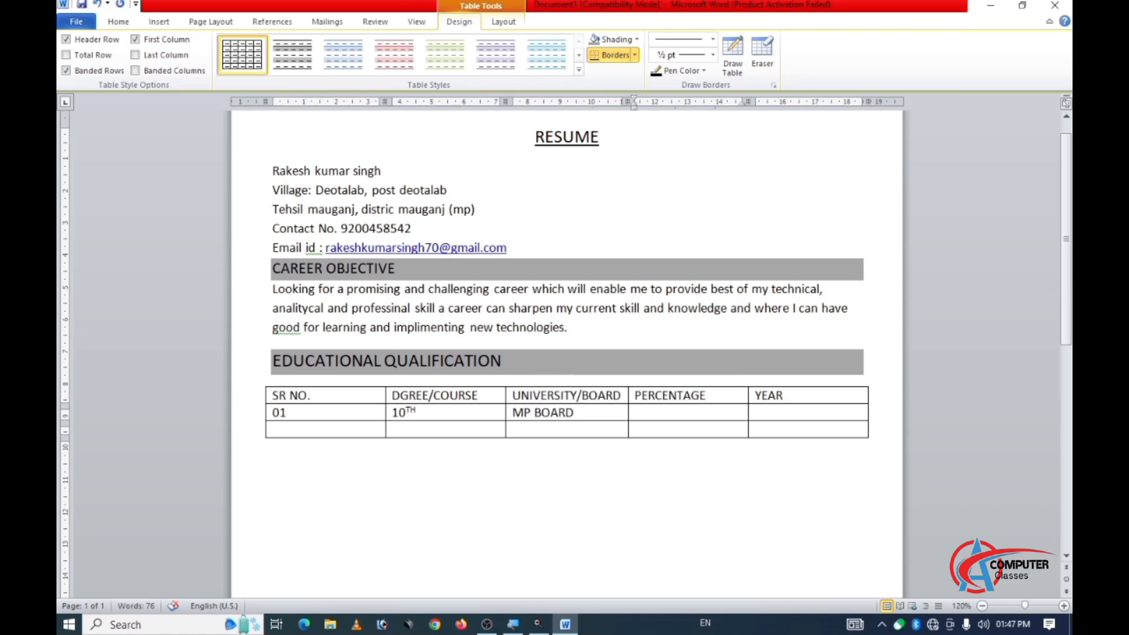
Complete the 10TH row with a percentage of 80% and the year 2018.
text(80%)
key(Tab)
text(2018)
key(Tab)
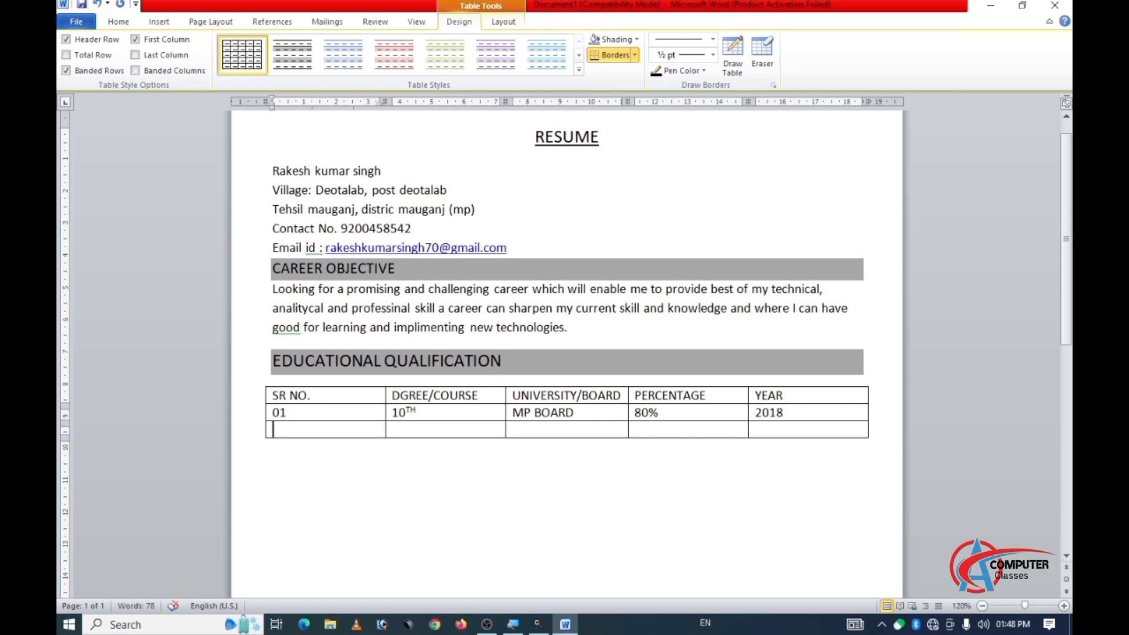
Fill the first three cells of the second data row with "02", "12TH" and "MP BOARD".
text(02)
key(Tab)
text(12TH)
key(Tab)
text(MP BOARD)
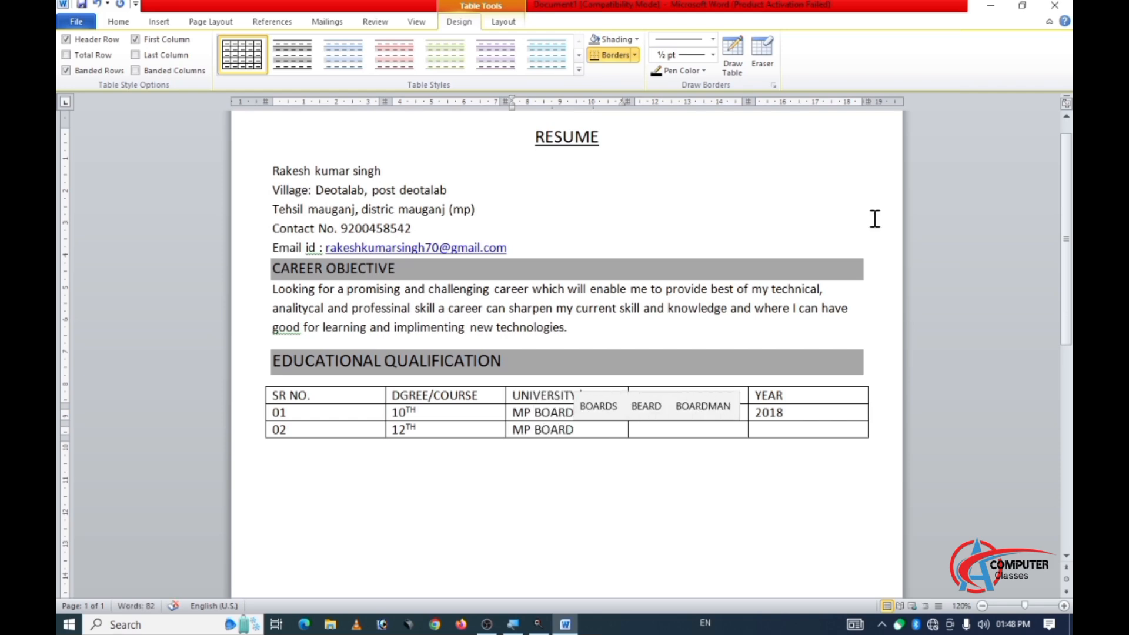
key(Tab)
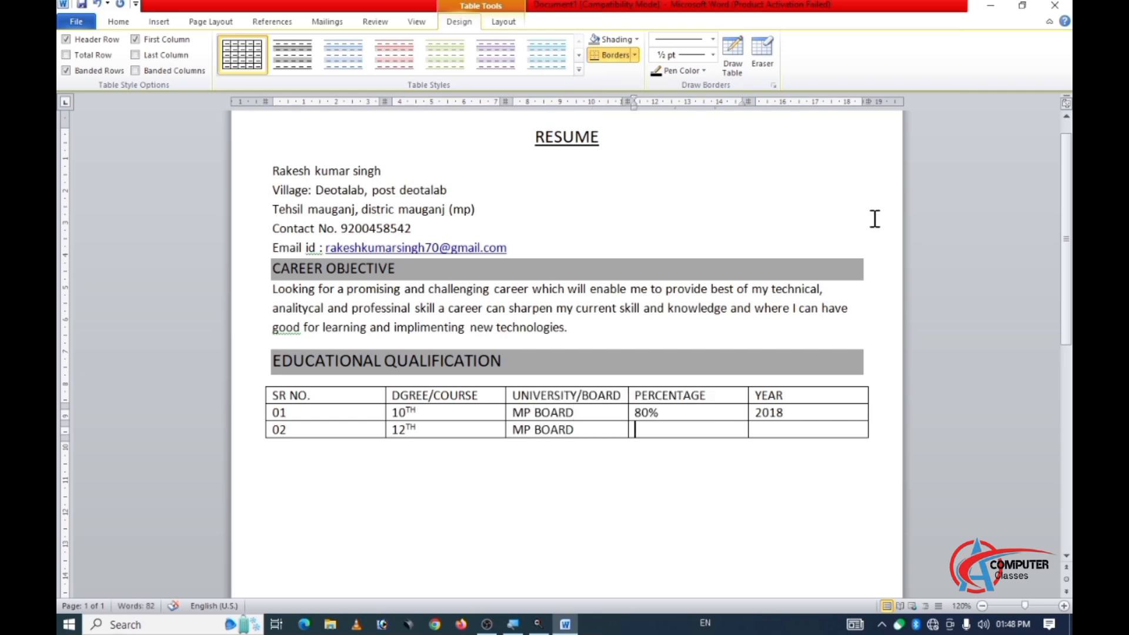
Complete the 12TH row with 92% and 2020, and add a new row below it.
text(92%)
key(Tab)
text(2020)
key(Tab)
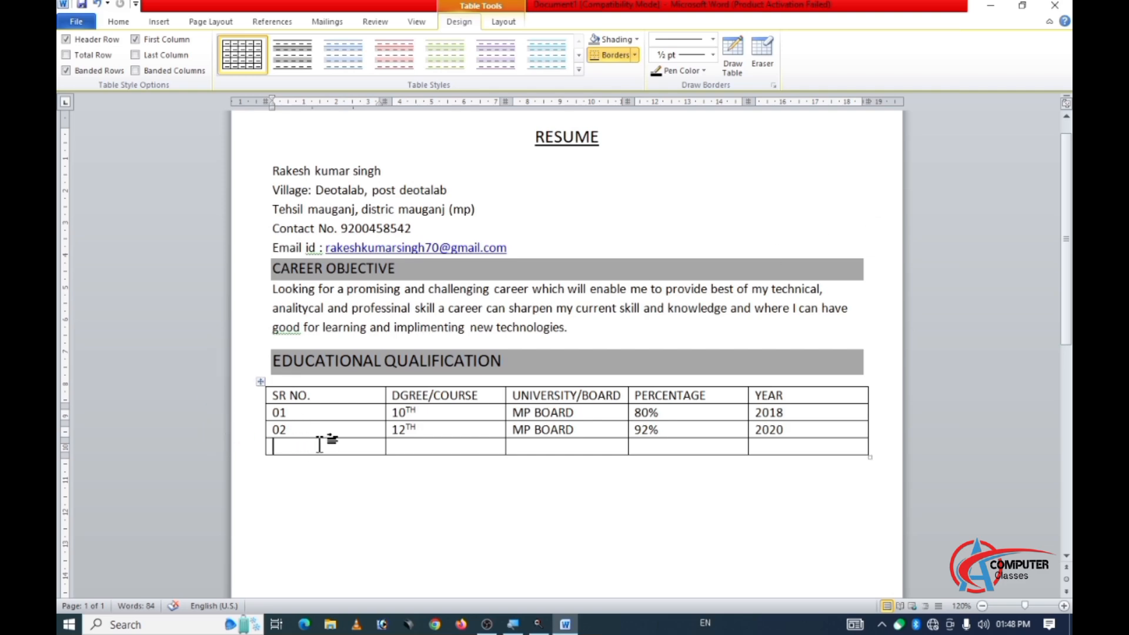
click(770, 447)
key(Tab)
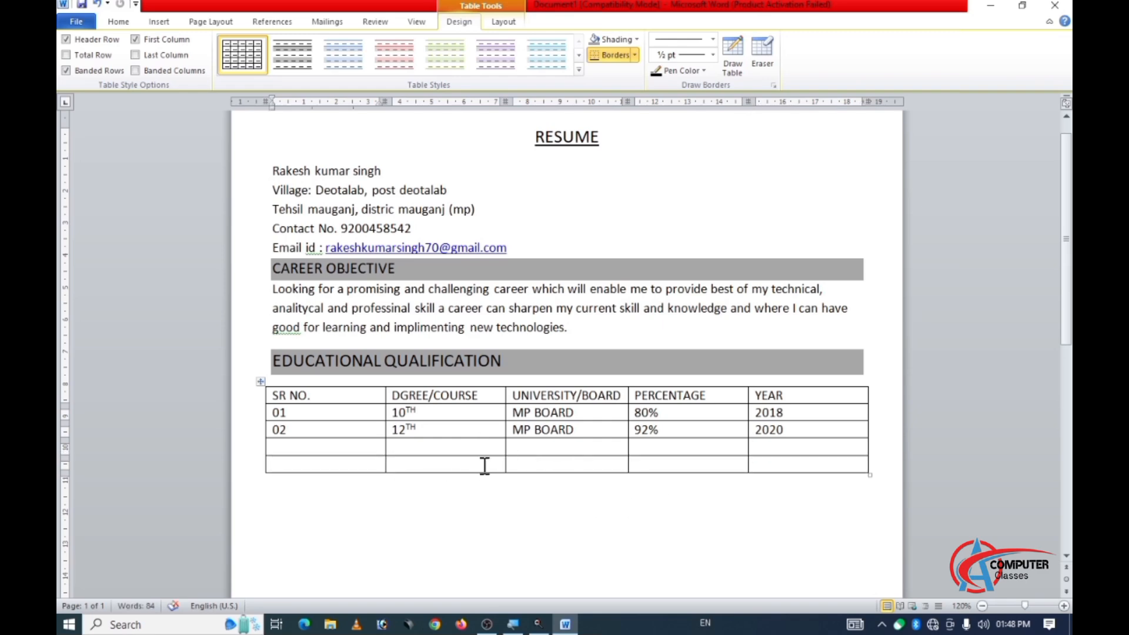
click(772, 450)
click(772, 465)
key(Tab)
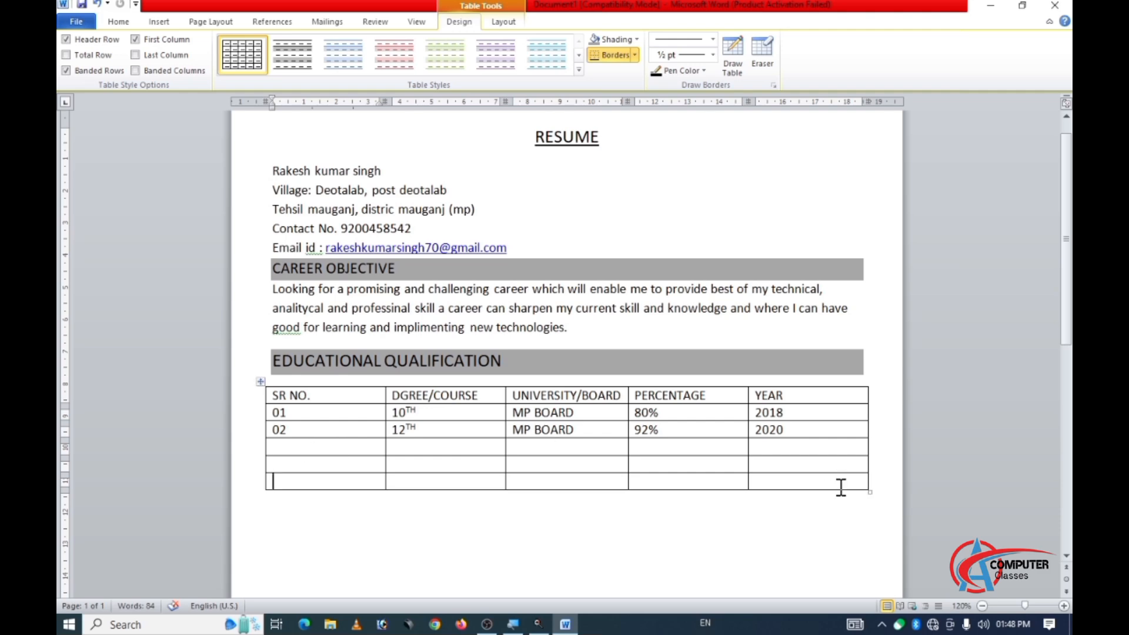
key(ctrl+z)
key(ctrl+z)
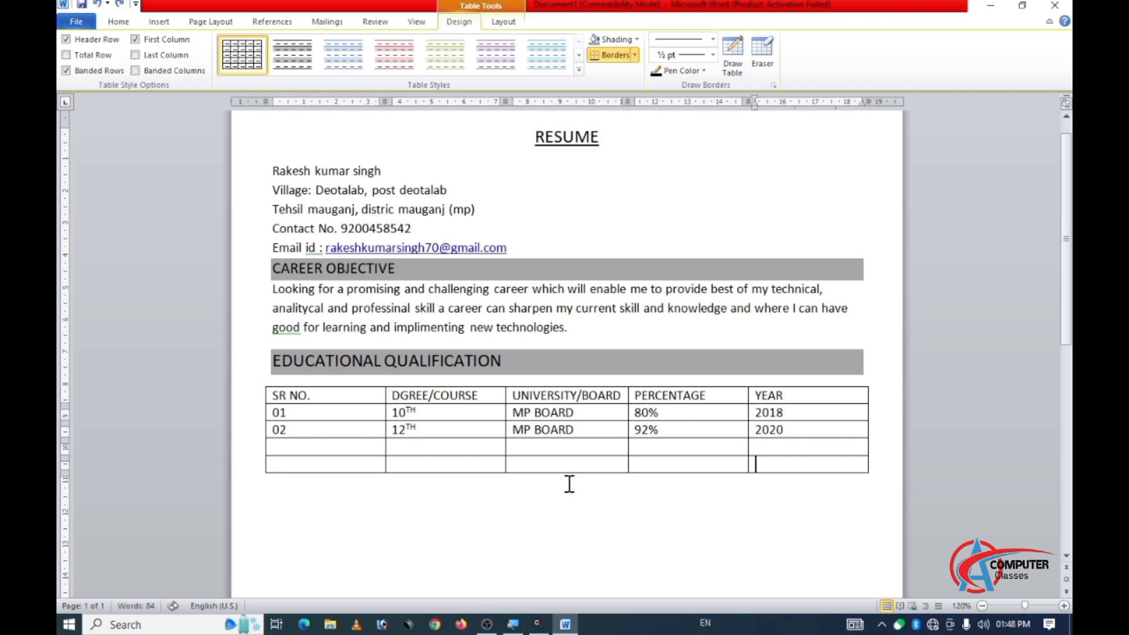
Fill the first three cells of the third data row with "03", "ITI" and "NCVT".
click(278, 446)
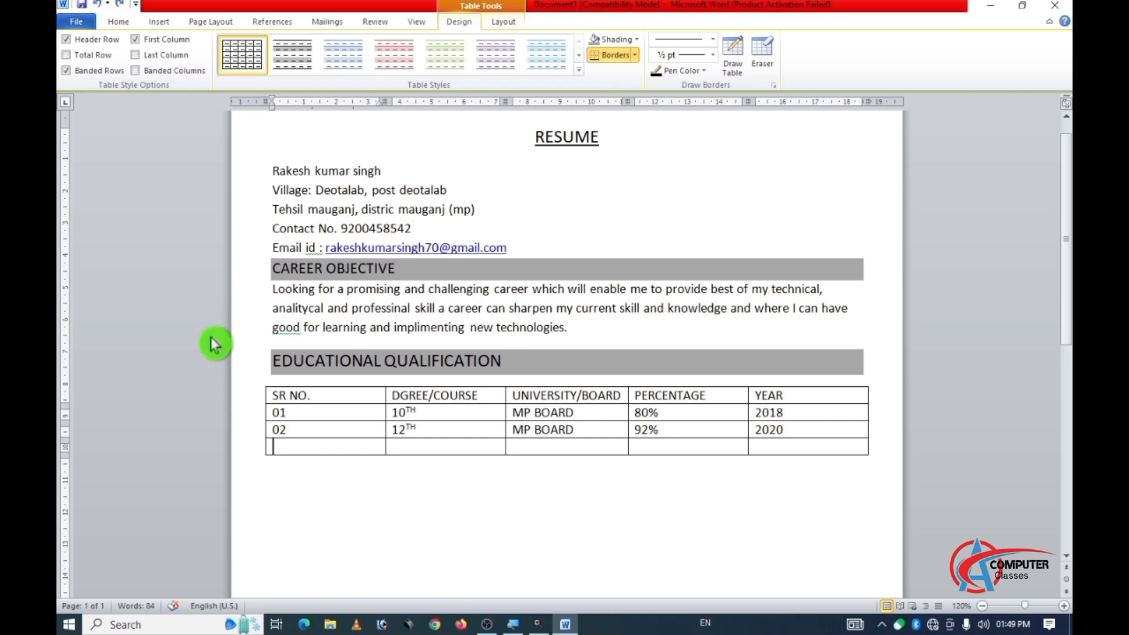
text(03)
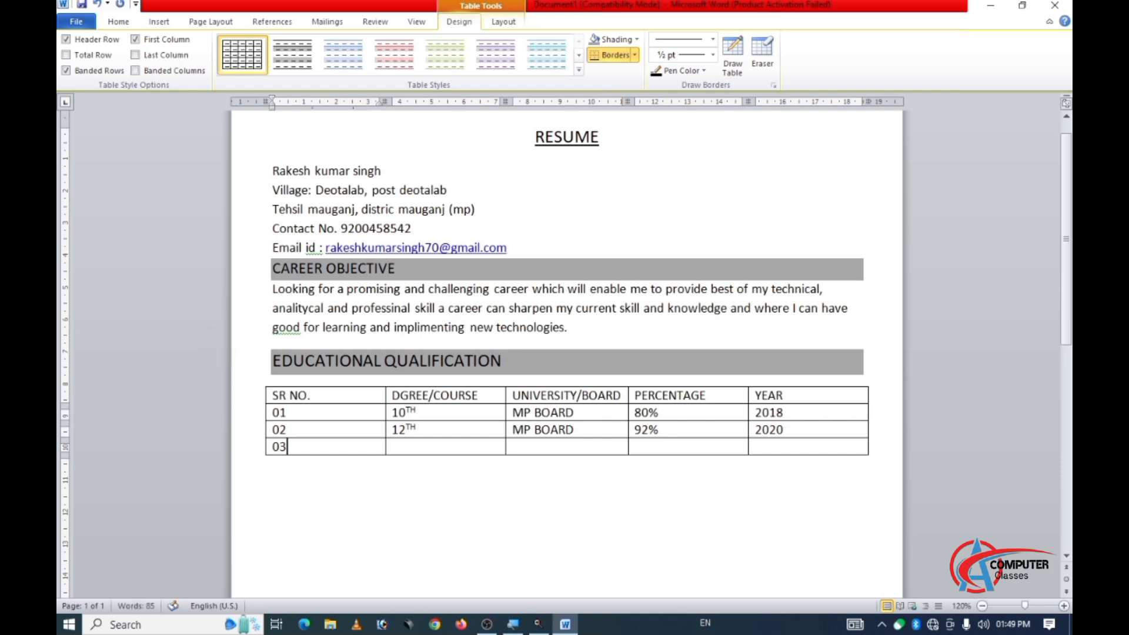
key(Tab)
text(it)
key(BackSpace)
key(BackSpace)
text(ITI)
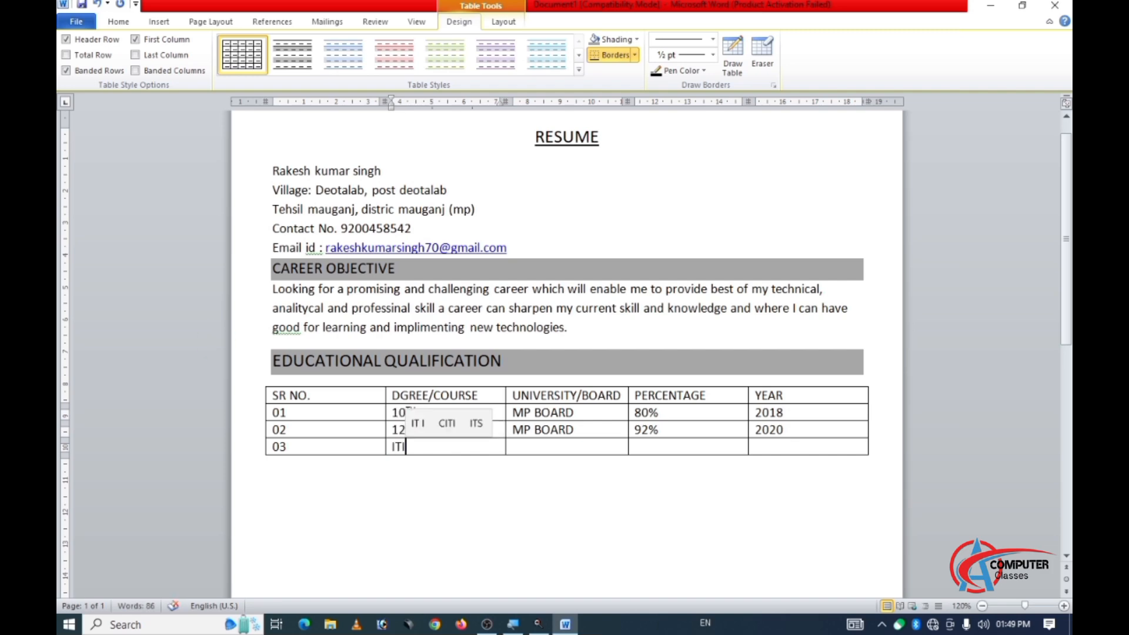
key(Tab)
text(NCVT)
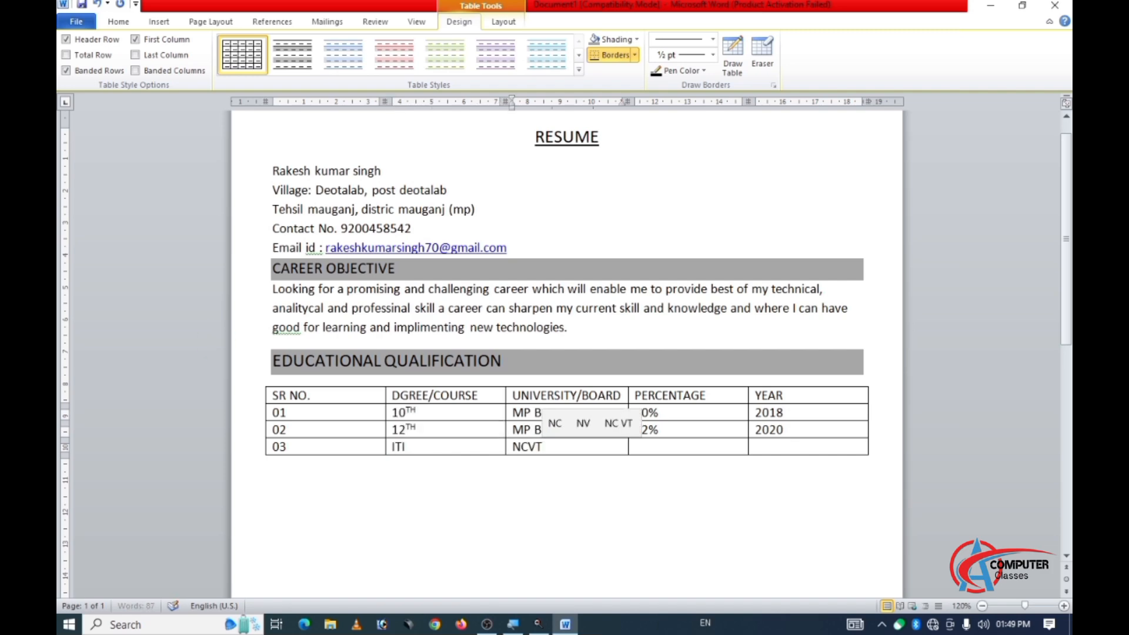
Complete the ITI row with 95% and 2022, and add a new row below it.
key(Tab)
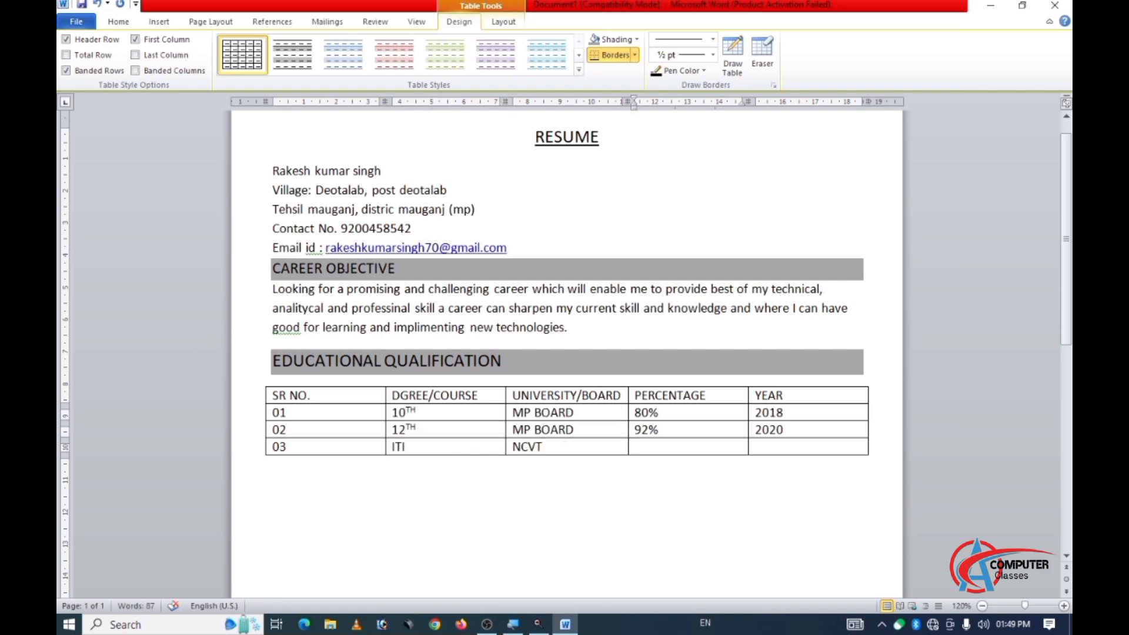
text(95%)
key(Tab)
text(2022)
key(Tab)
Fill the fourth data row with "04", "DCA", "MCU", "88%" and "2023", and add another row below it.
text(04)
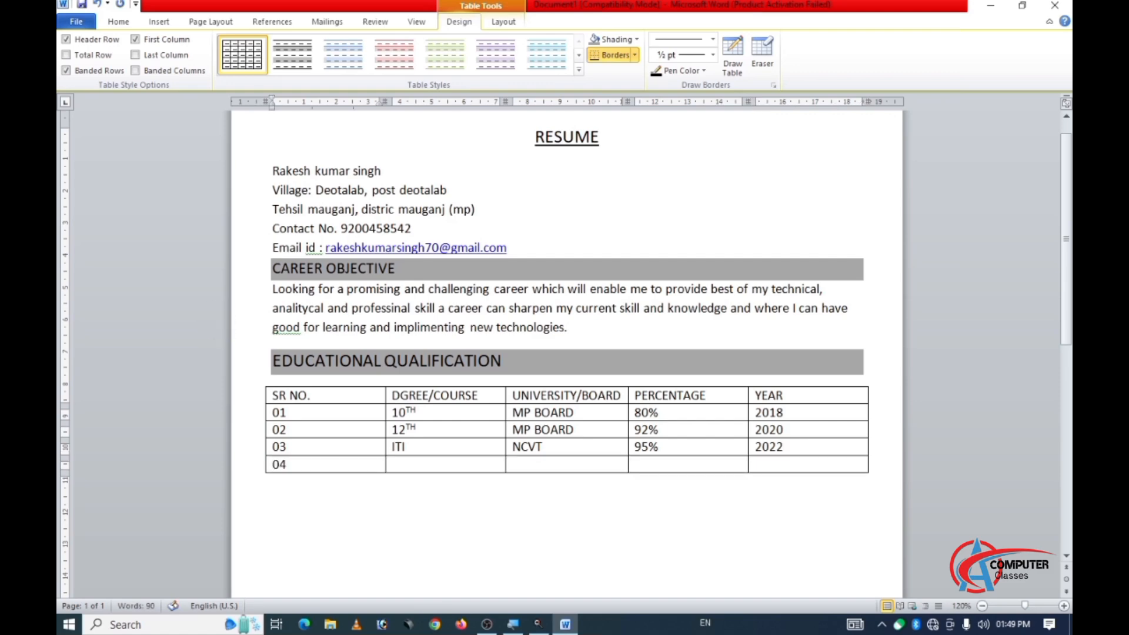
key(Tab)
text(DCA)
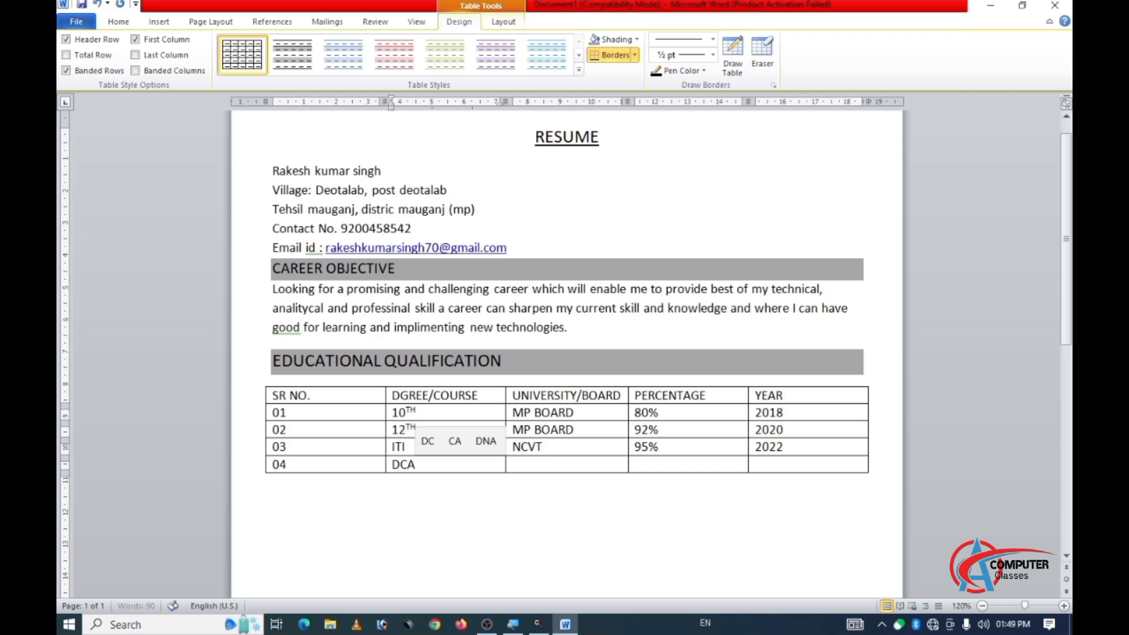
key(Tab)
text(MCU)
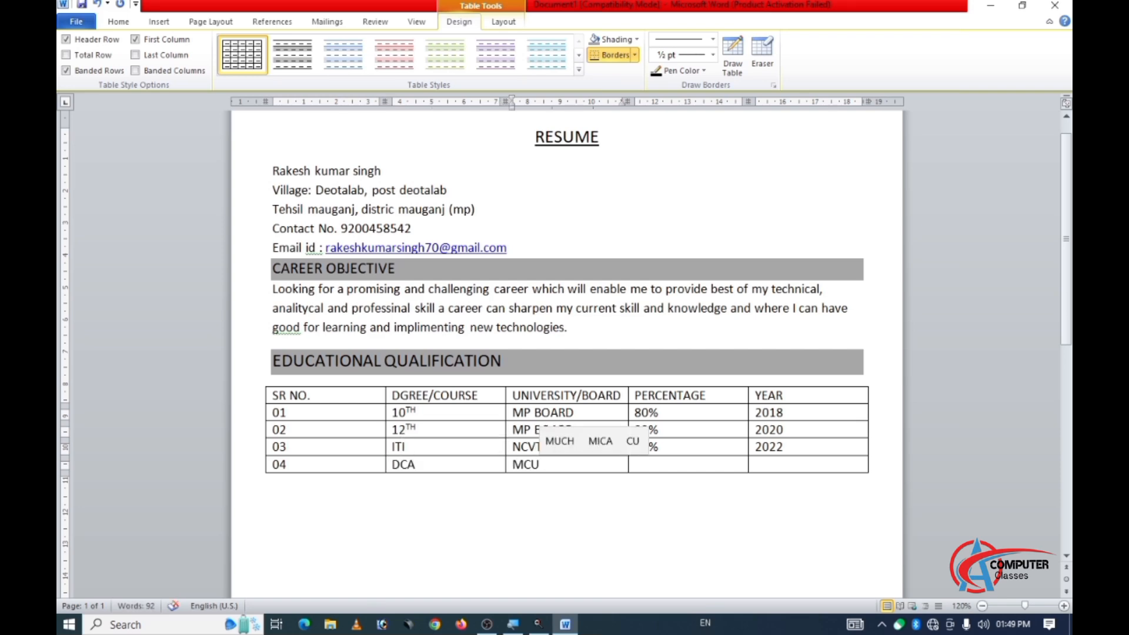
key(Tab)
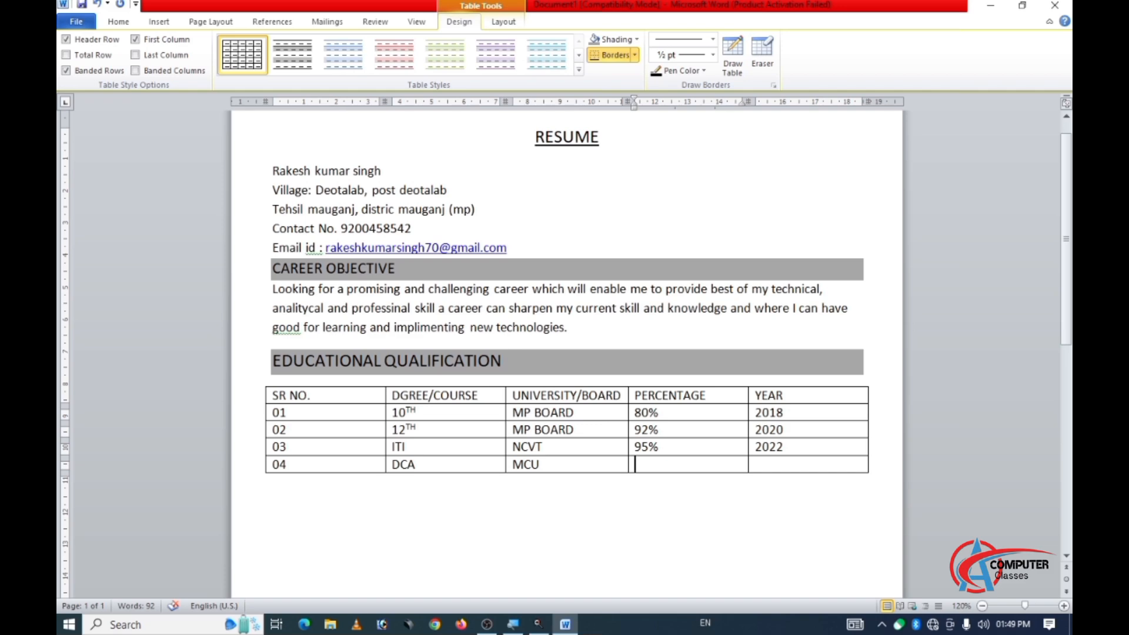
text(88%)
key(Tab)
text(2023)
key(Tab)
Enter "05", "BSC(CBZ)" and "MP BHOJ" in the fifth data row and move on to its percentage cell.
text(05)
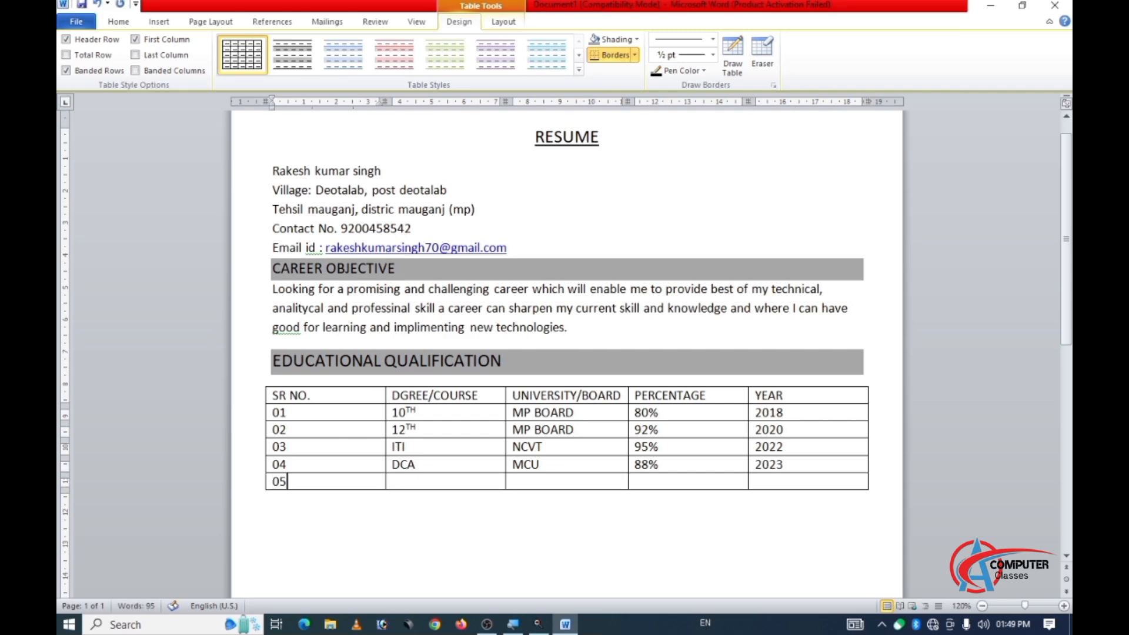
key(Tab)
text(BSC)
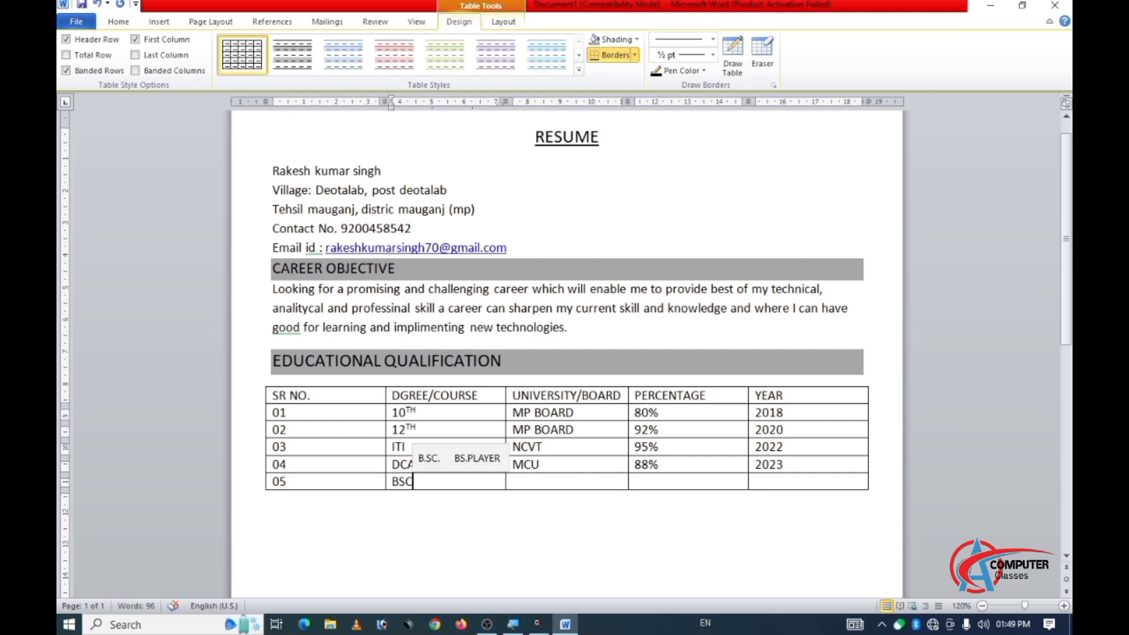
text(()
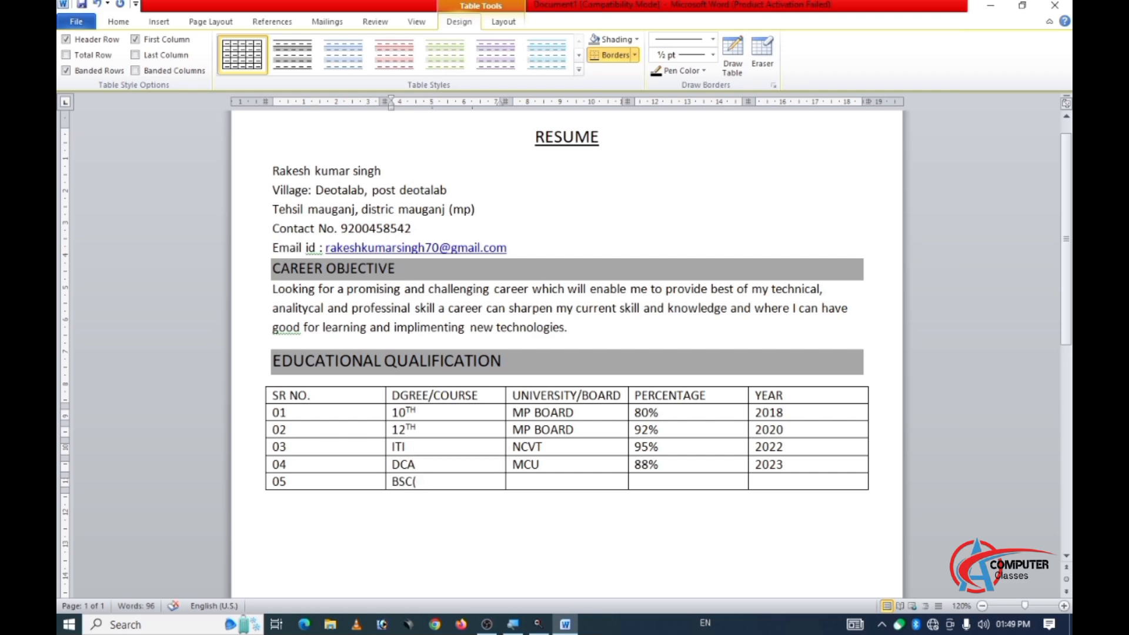
text(CB)
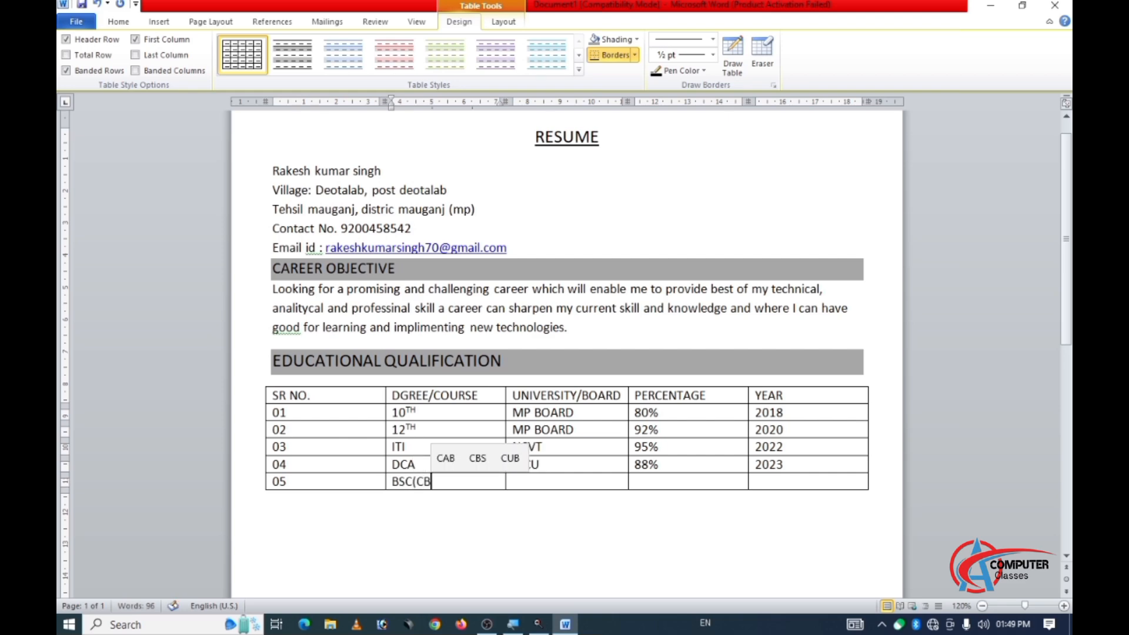
text(Z))
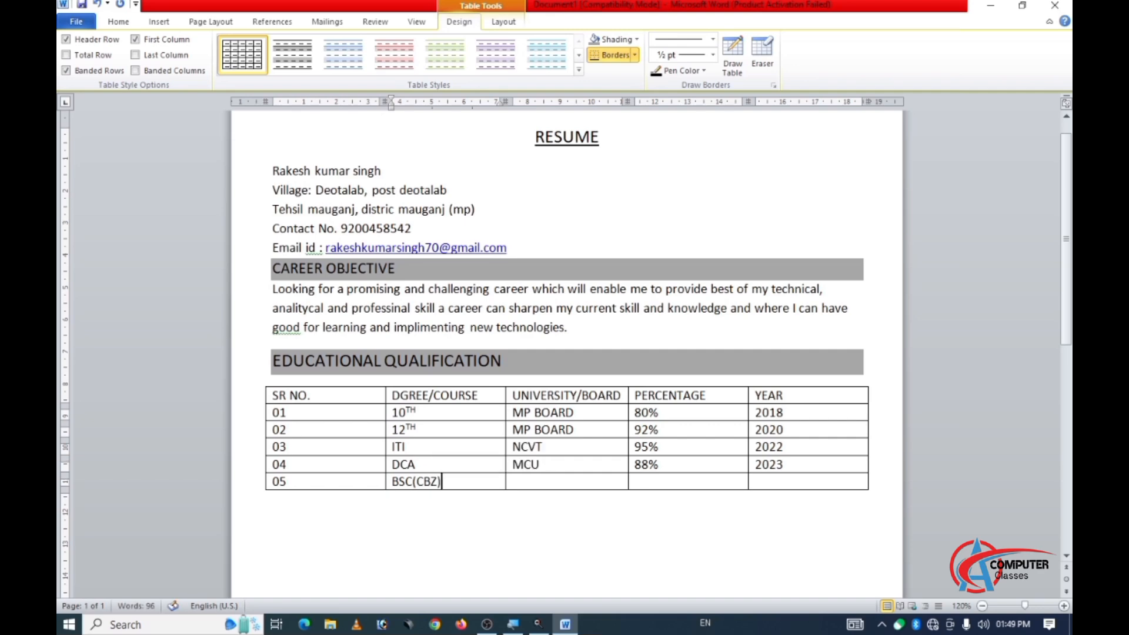
key(Tab)
text(M)
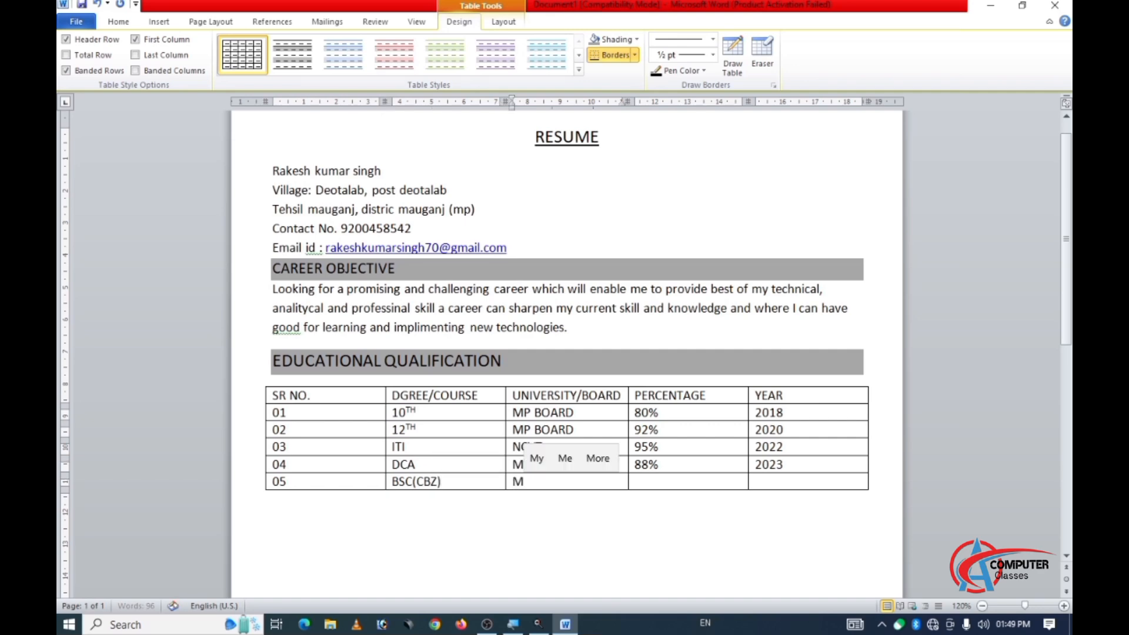
text(P BHOJ)
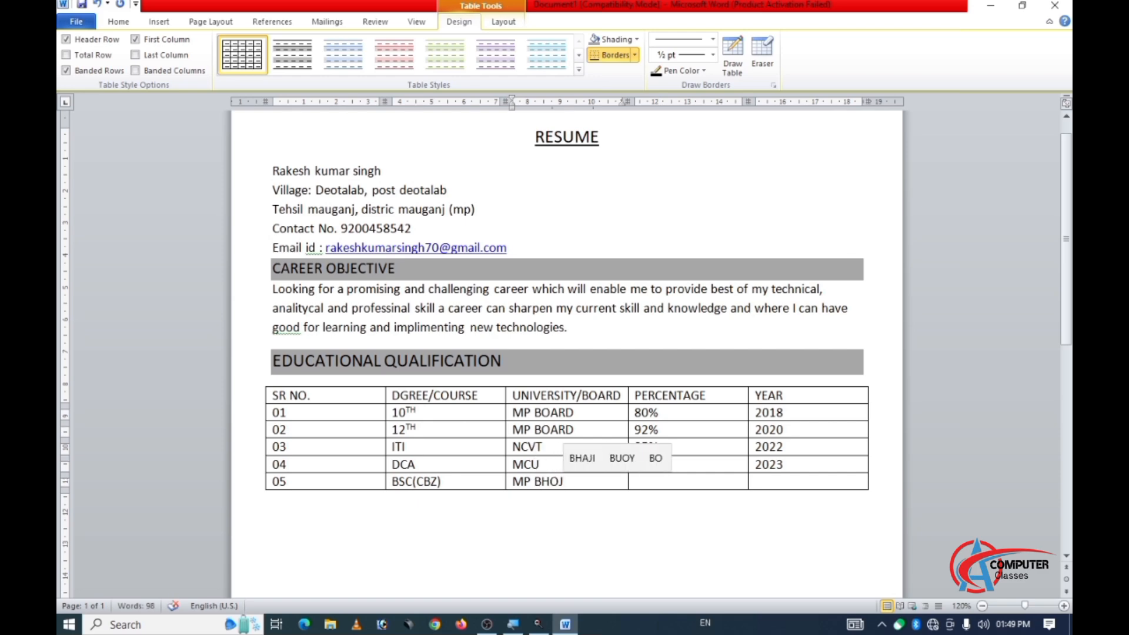
key(Tab)
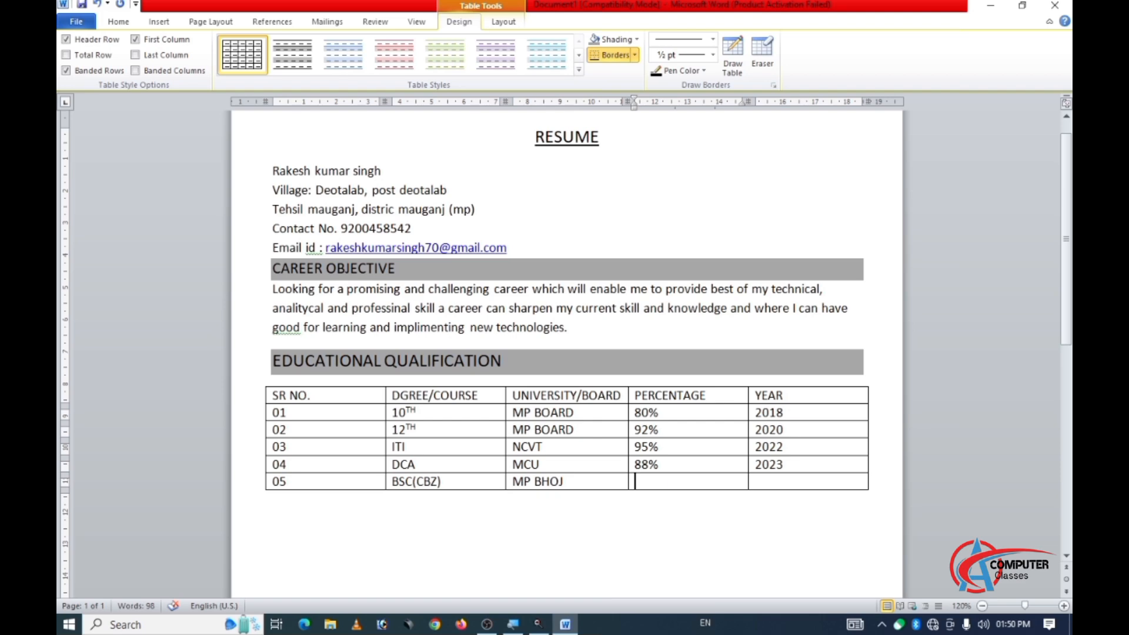
Complete the BSC(CBZ) row with "APP. Final year" as the percentage and 2025 as the year.
text(APP. Fi)
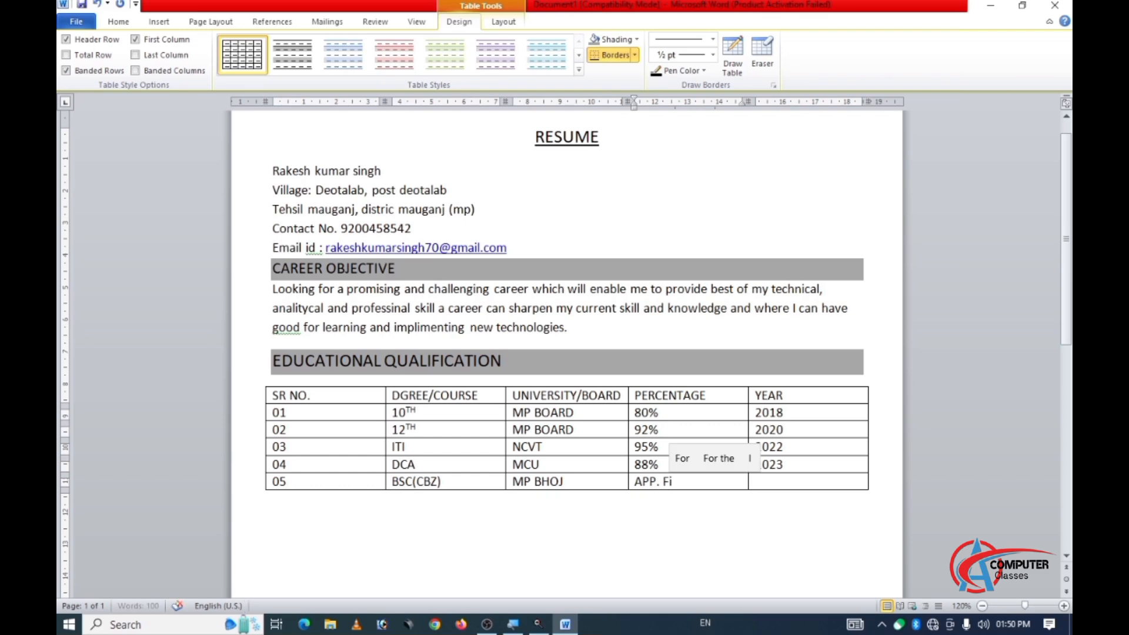
text(nal)
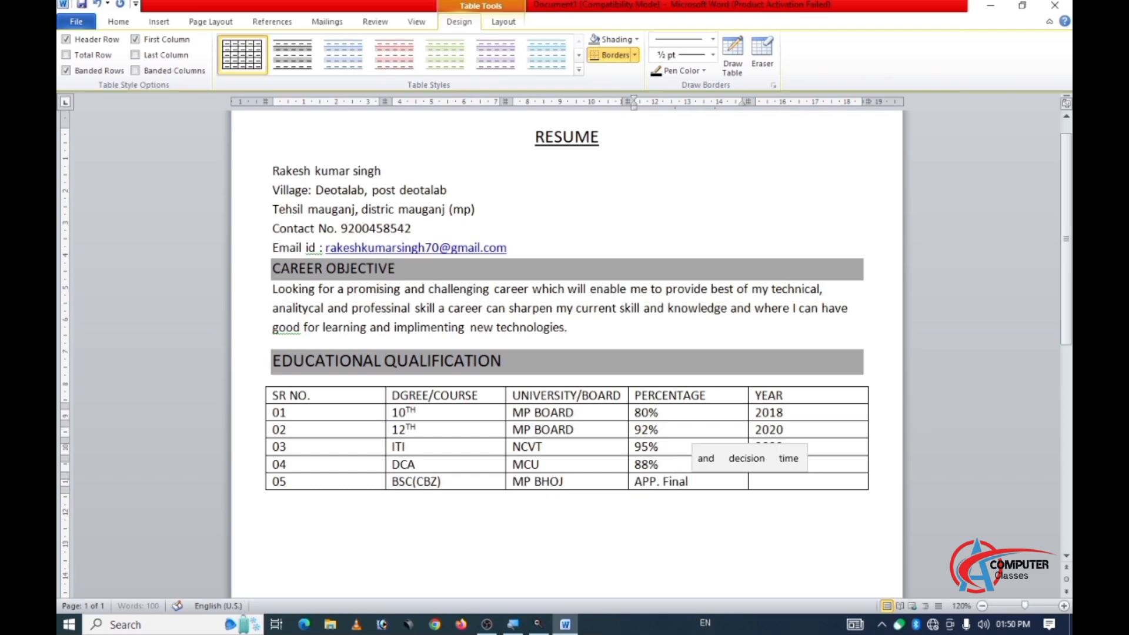
text( y)
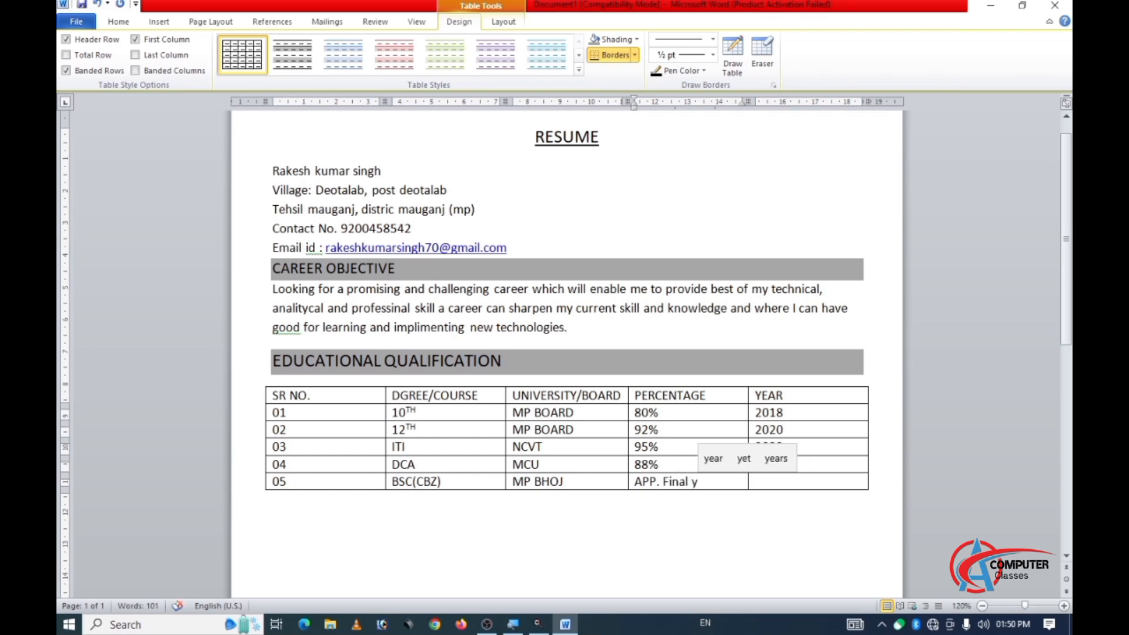
text(ea)
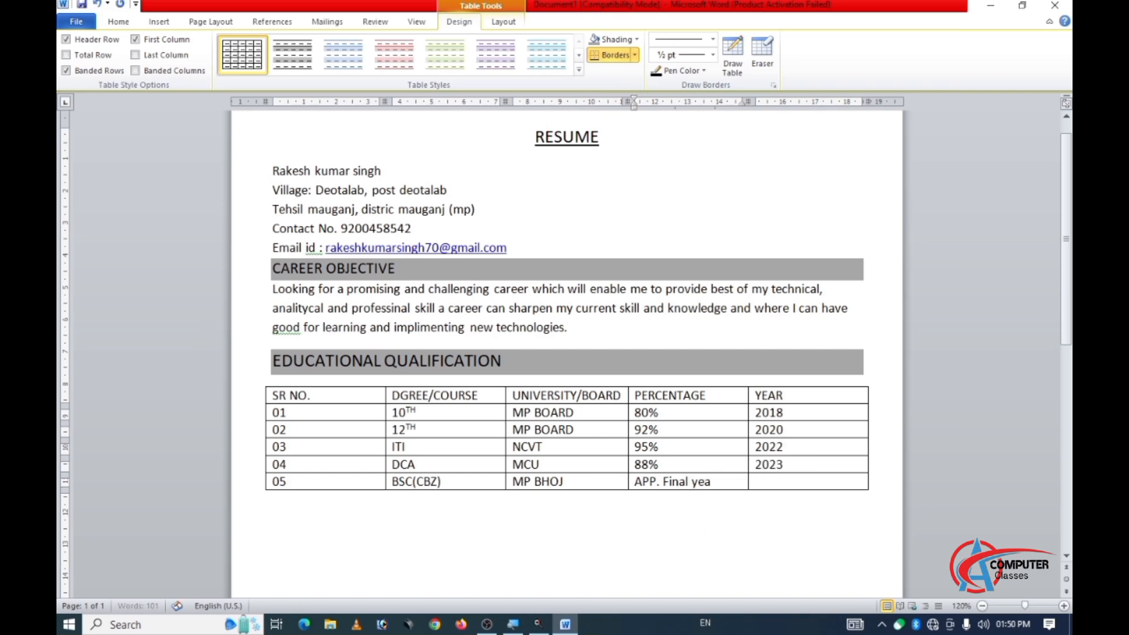
text(r)
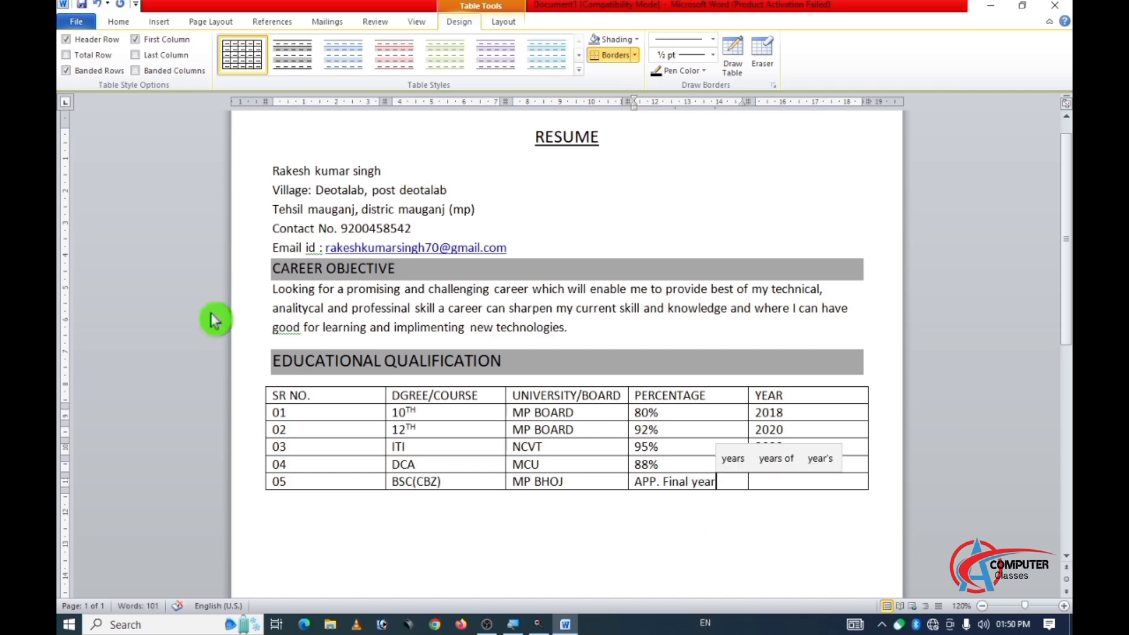
key(Tab)
text(2025)
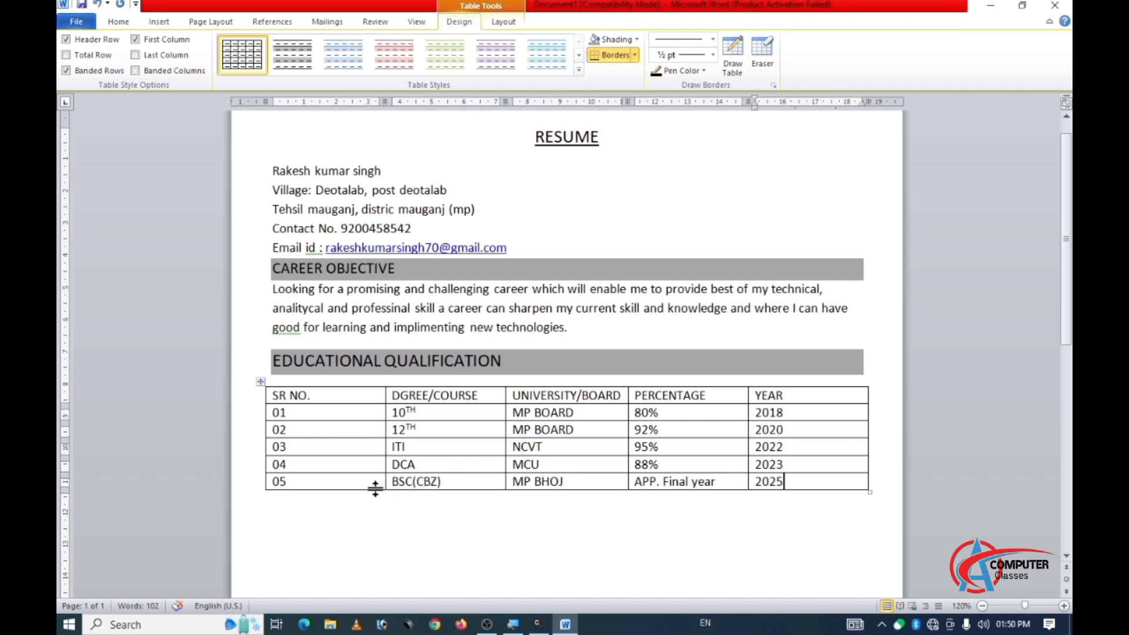
Add the heading text "EXPERIENCE" on the line directly below the educational qualification table.
click(272, 506)
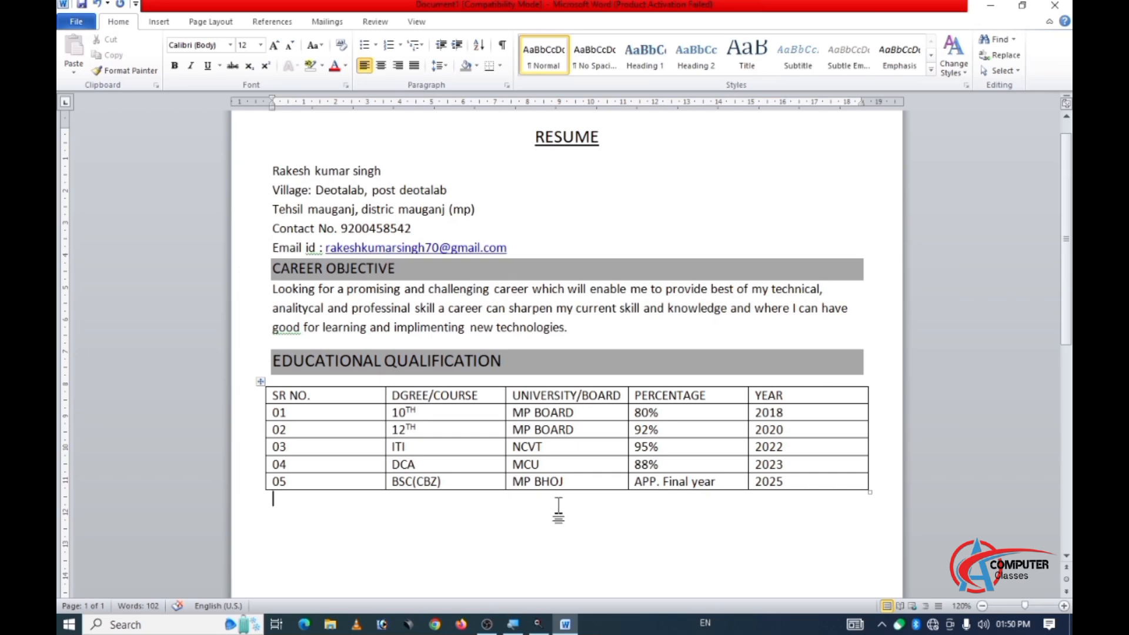
text(EXP)
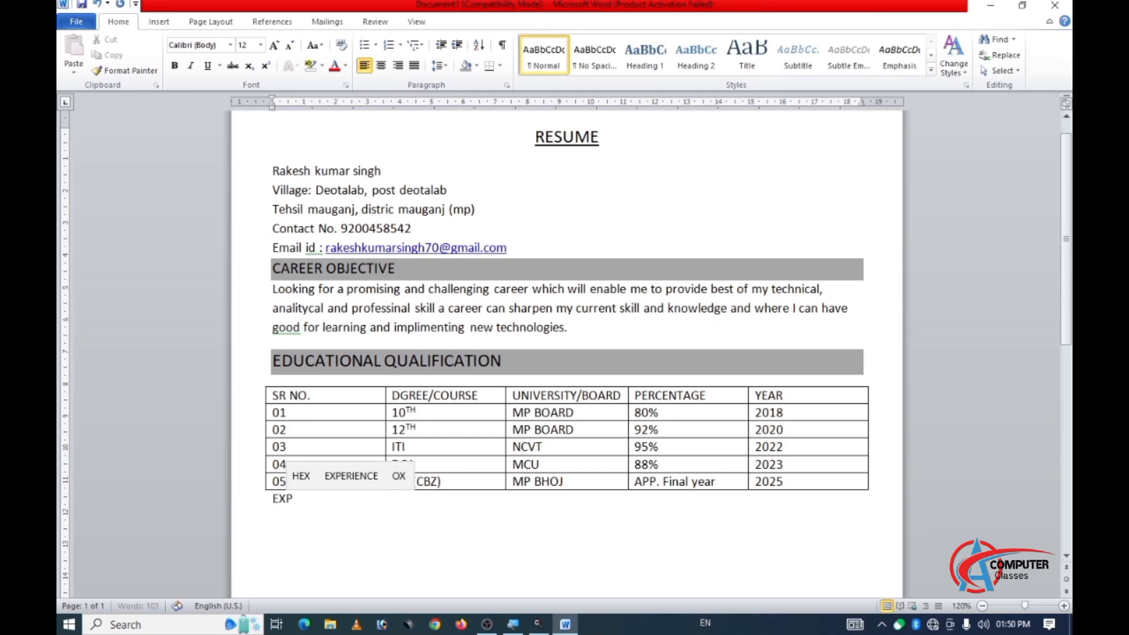
text(ERIE)
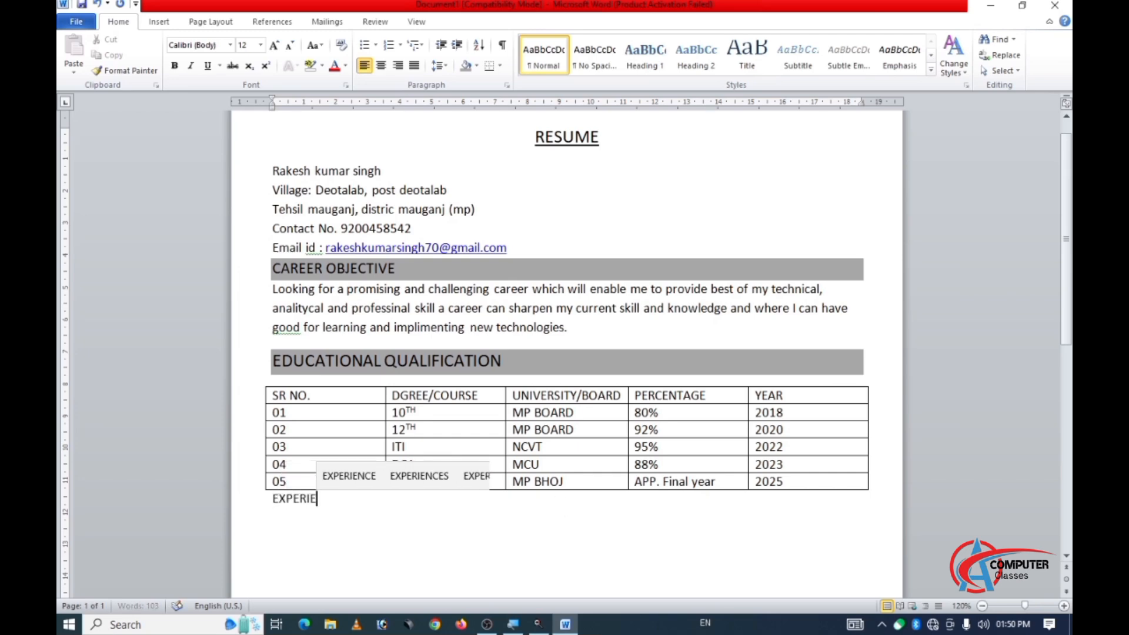
text(NCE)
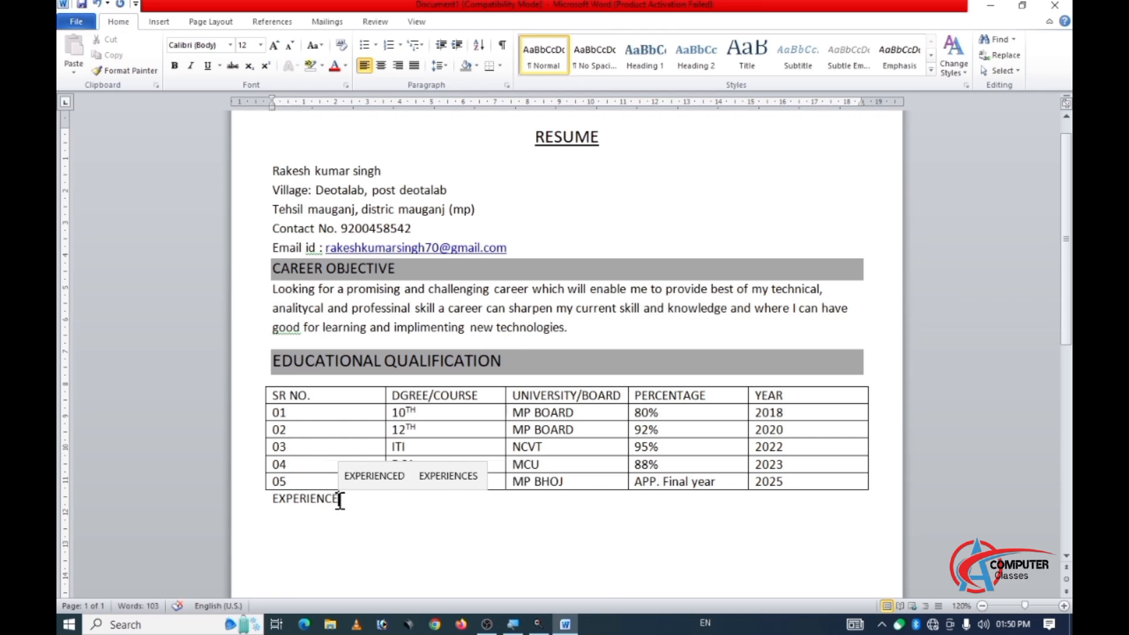
Give the EXPERIENCE heading grey shading and font size 14, and place the cursor on a new line below it.
drag(337, 499, 272, 499)
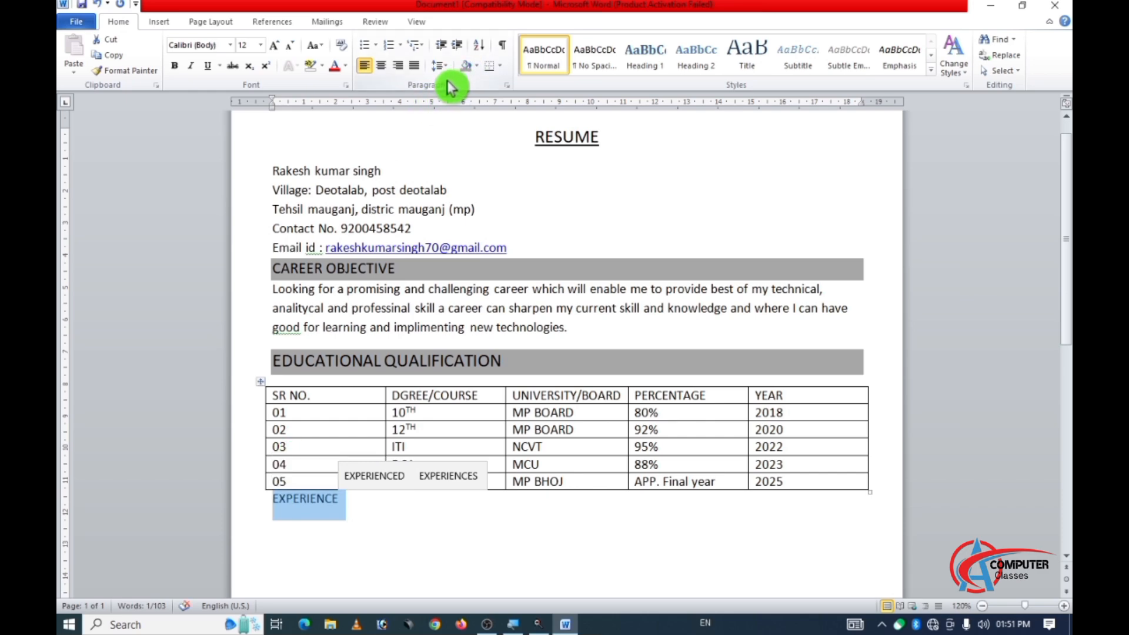
click(466, 69)
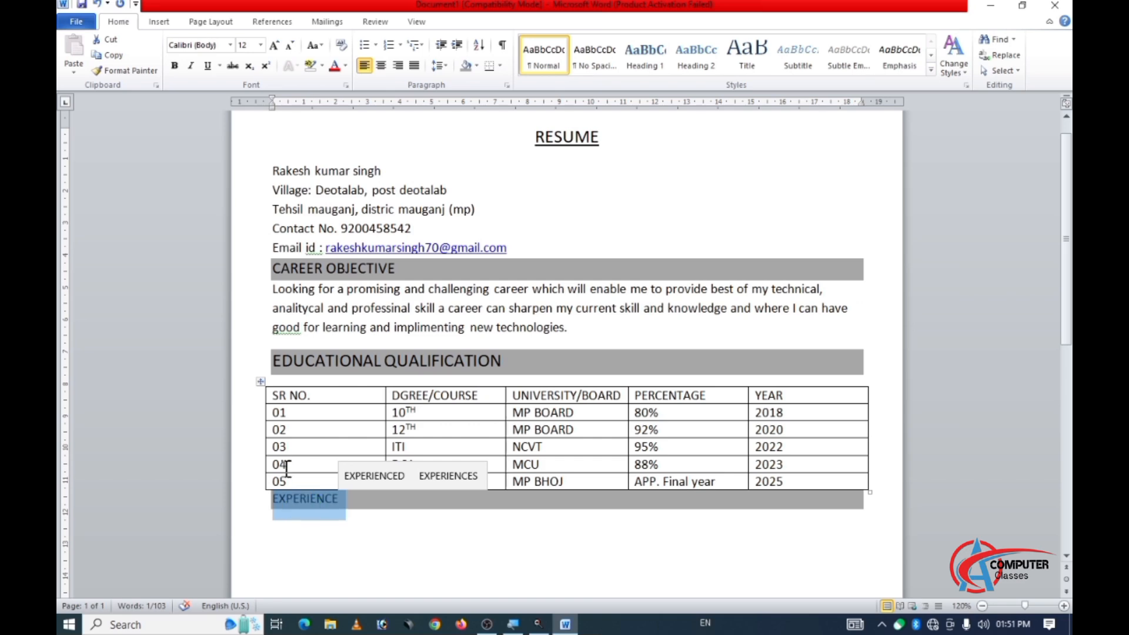
click(278, 49)
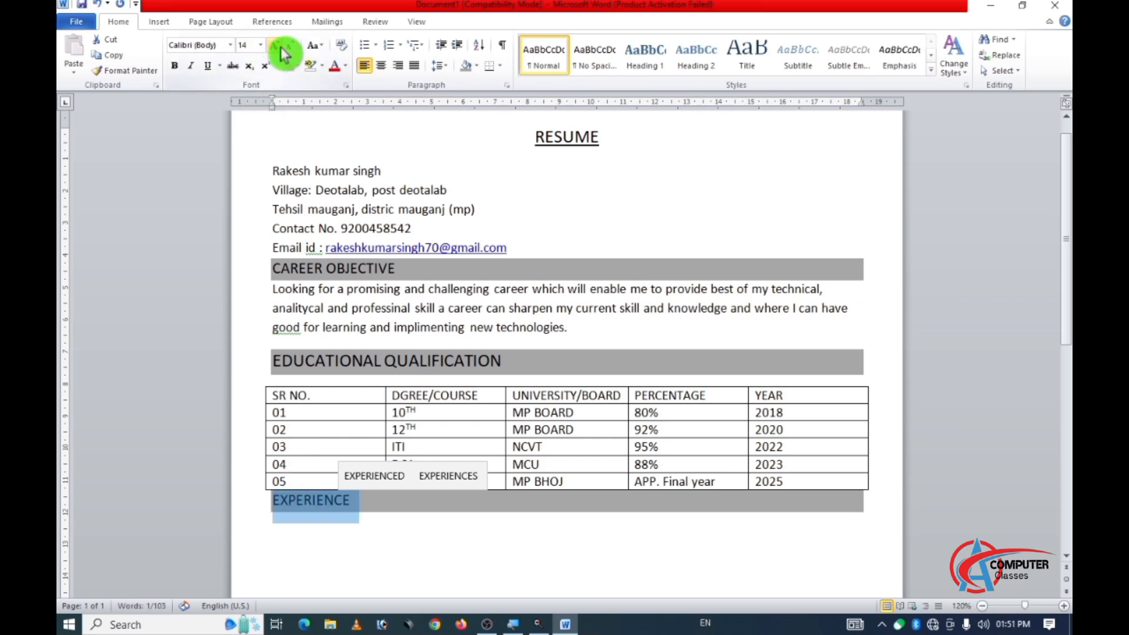
click(332, 518)
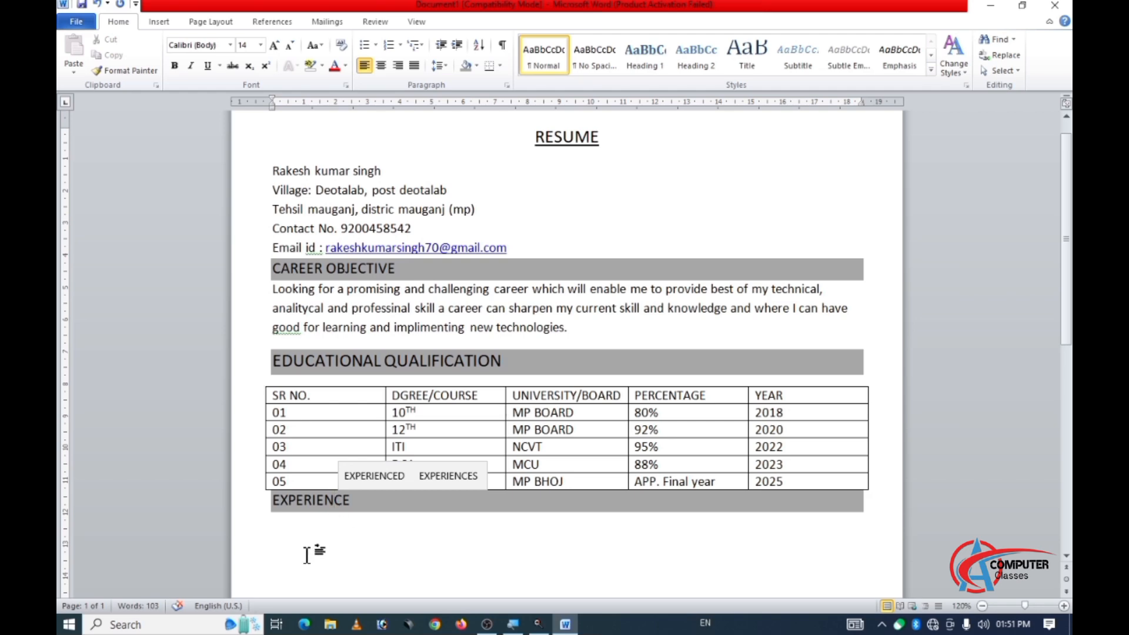
click(570, 447)
click(336, 499)
double_click(281, 530)
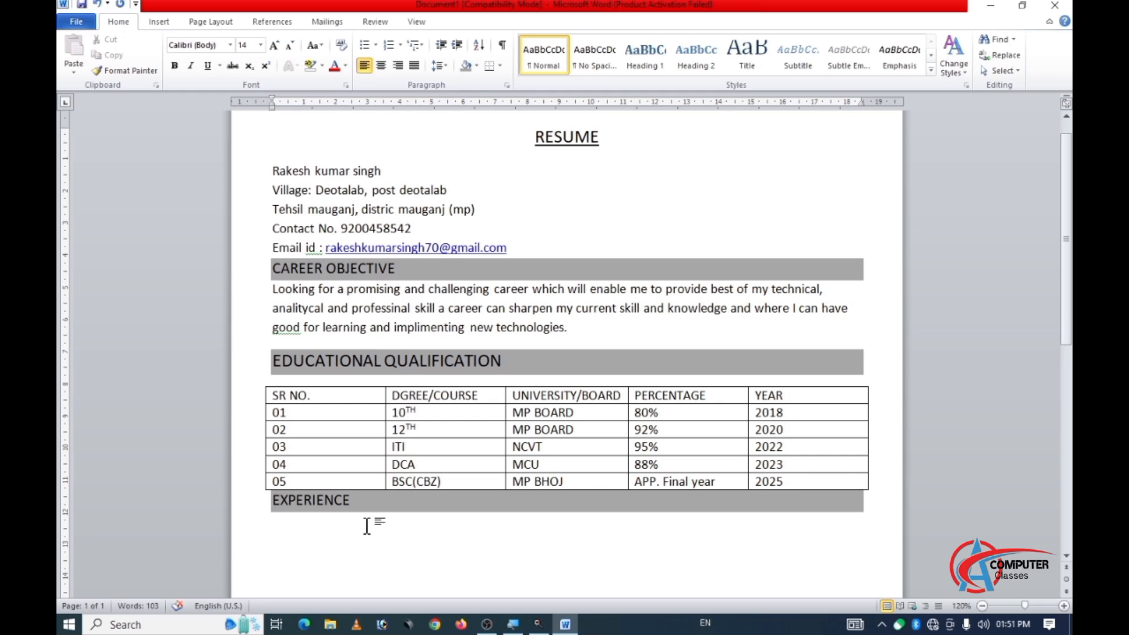
text(f)
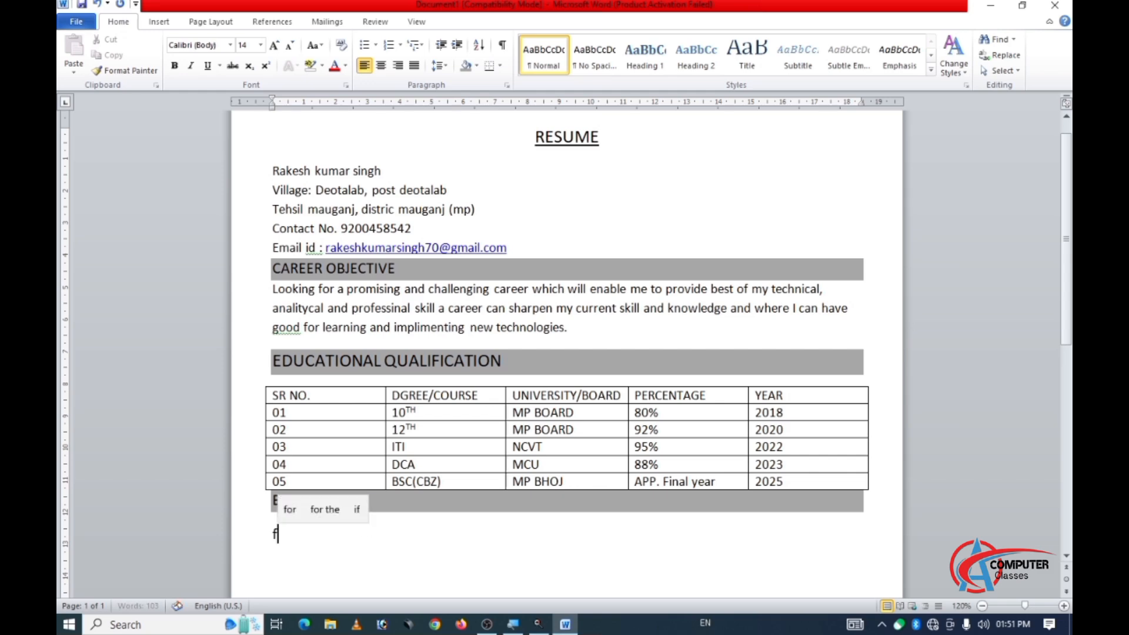
text(res)
key(BackSpace)
key(BackSpace)
key(BackSpace)
key(BackSpace)
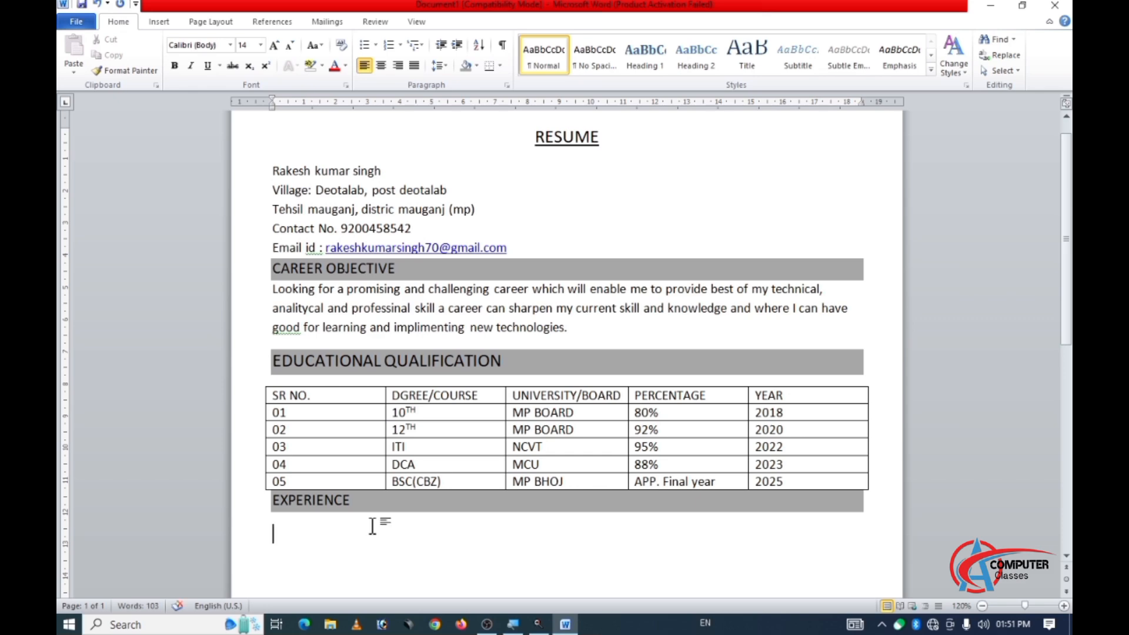
text(Fresher)
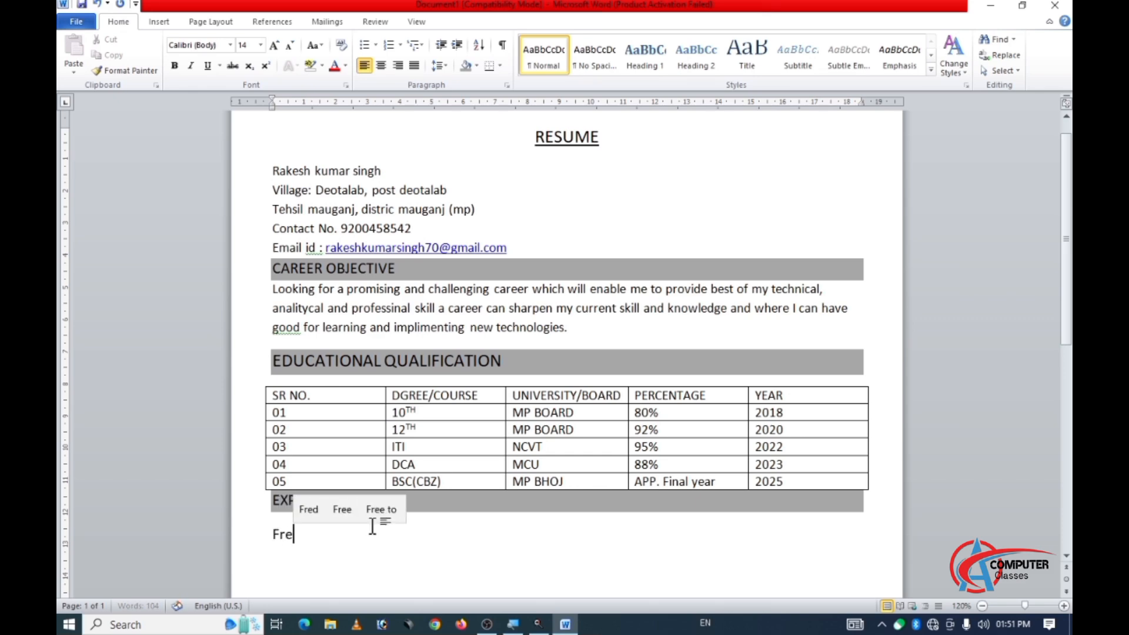
key(BackSpace)
key(BackSpace)
key(BackSpace)
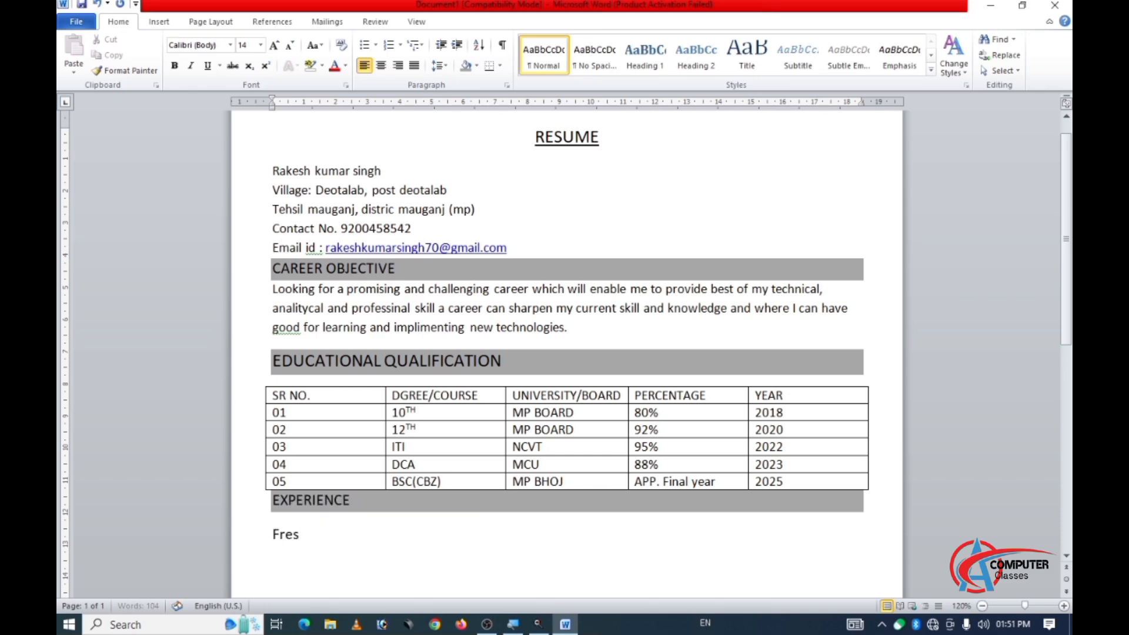
key(BackSpace)
Write "3 Year teaching Experience in Computer Collage." below the EXPERIENCE heading.
text(3 Y)
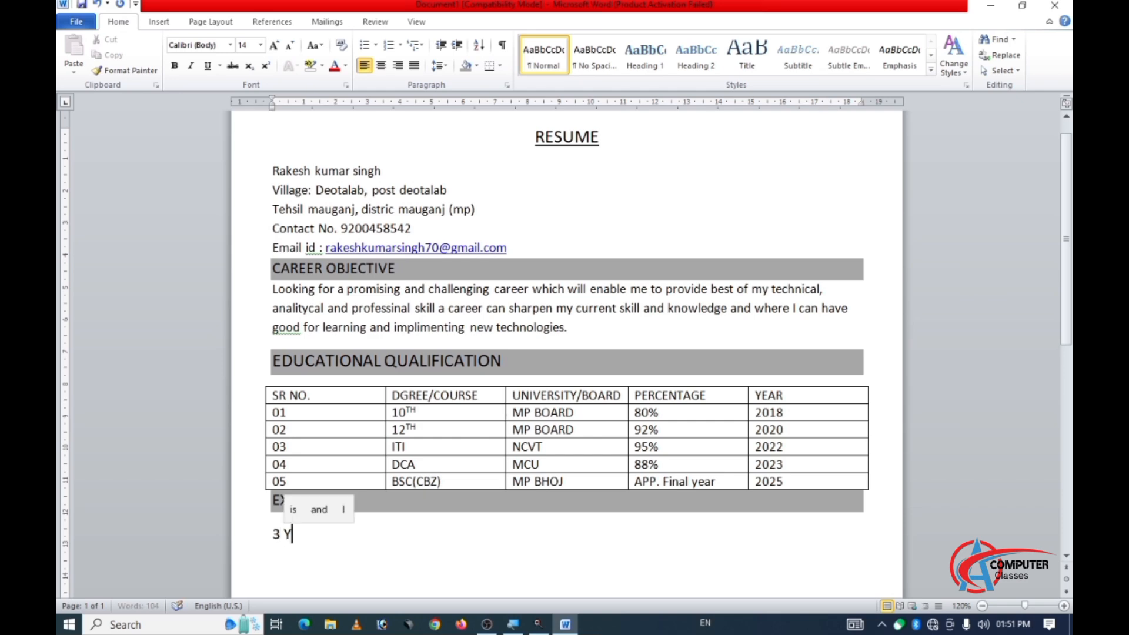
text(ear )
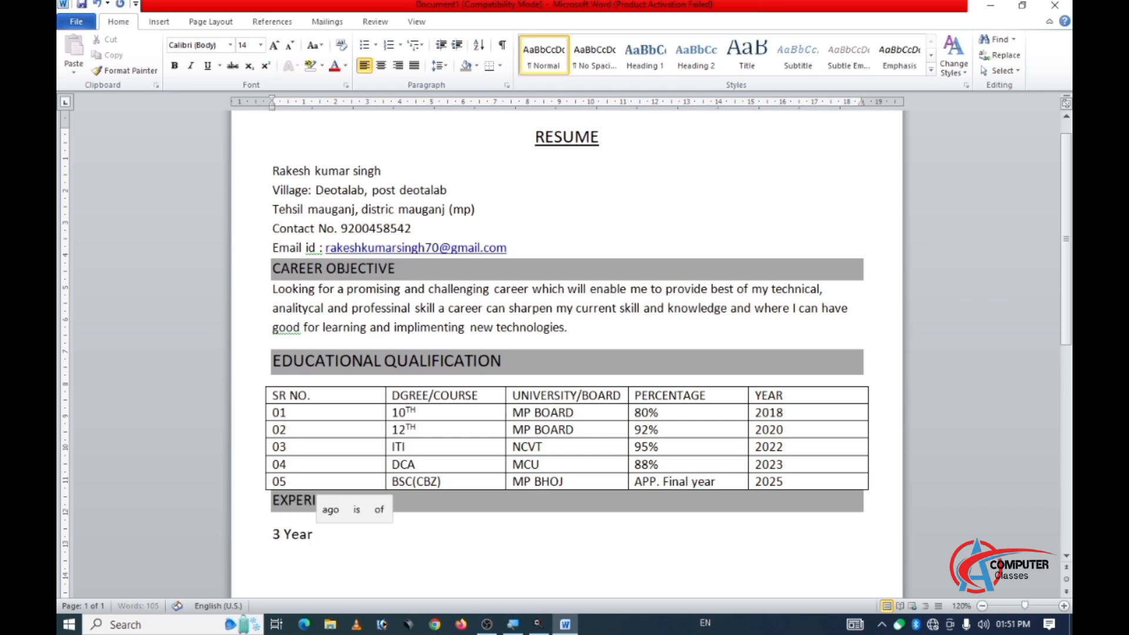
text(te)
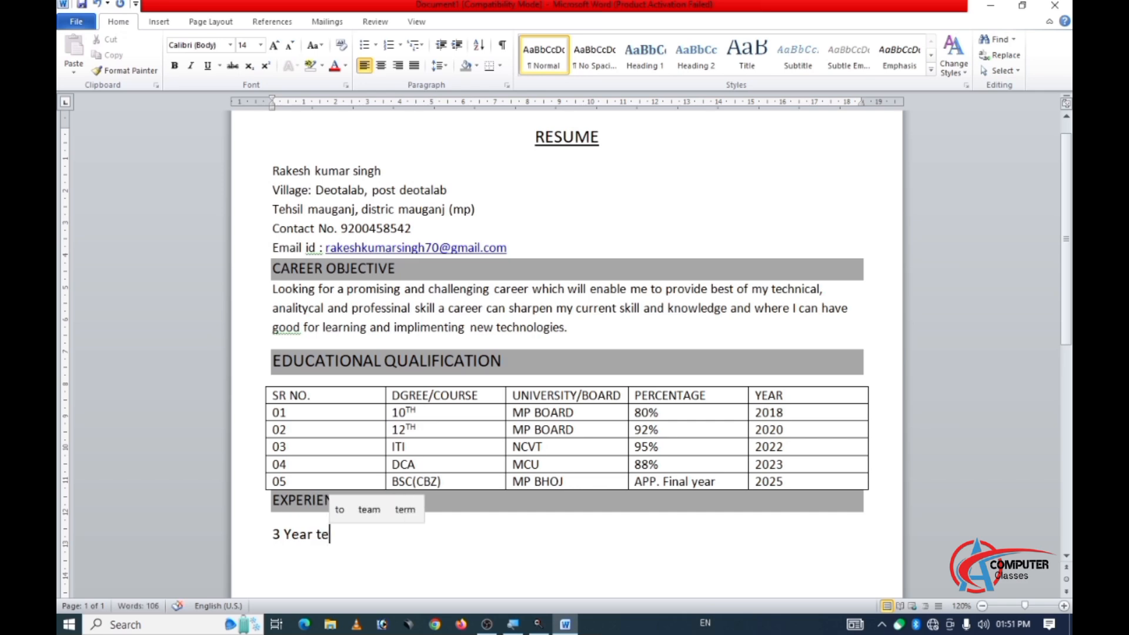
text(aching )
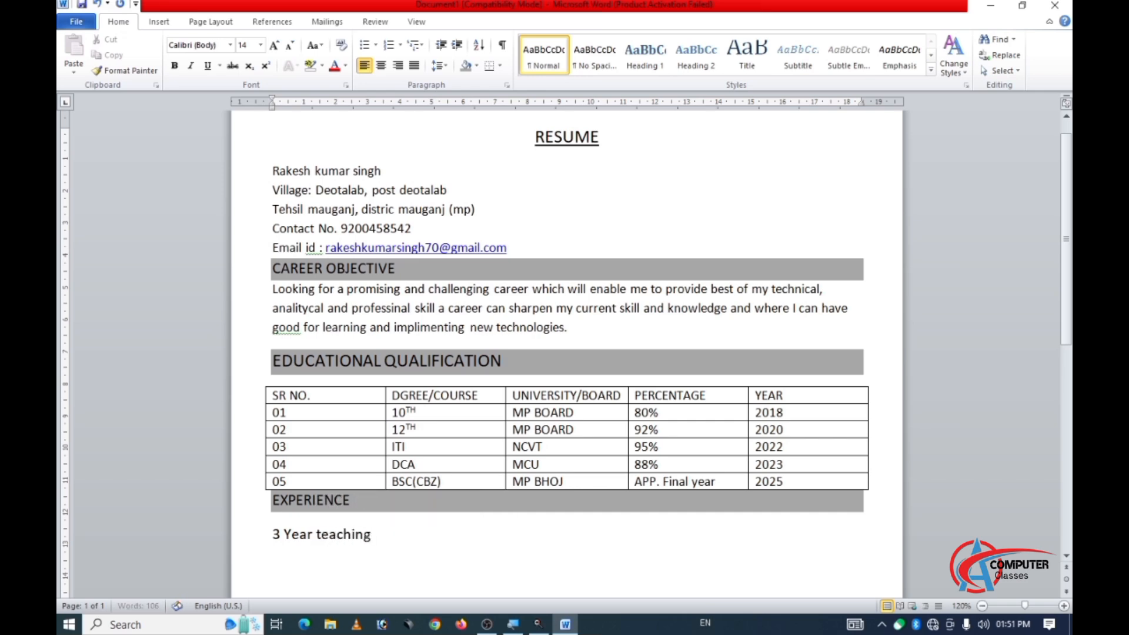
text(E)
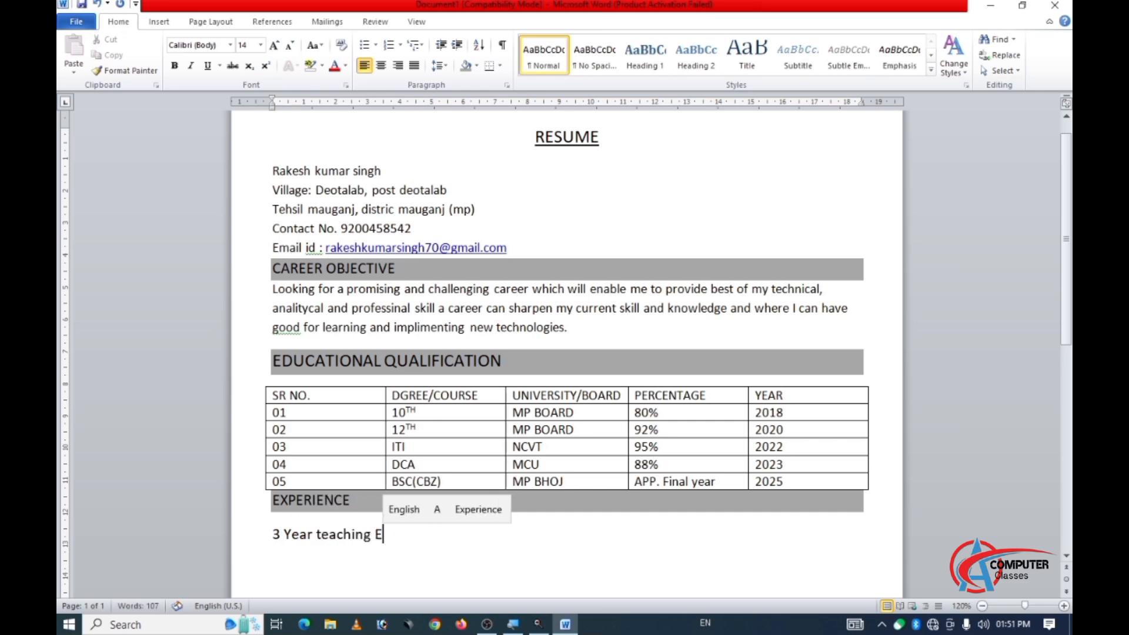
text(xper)
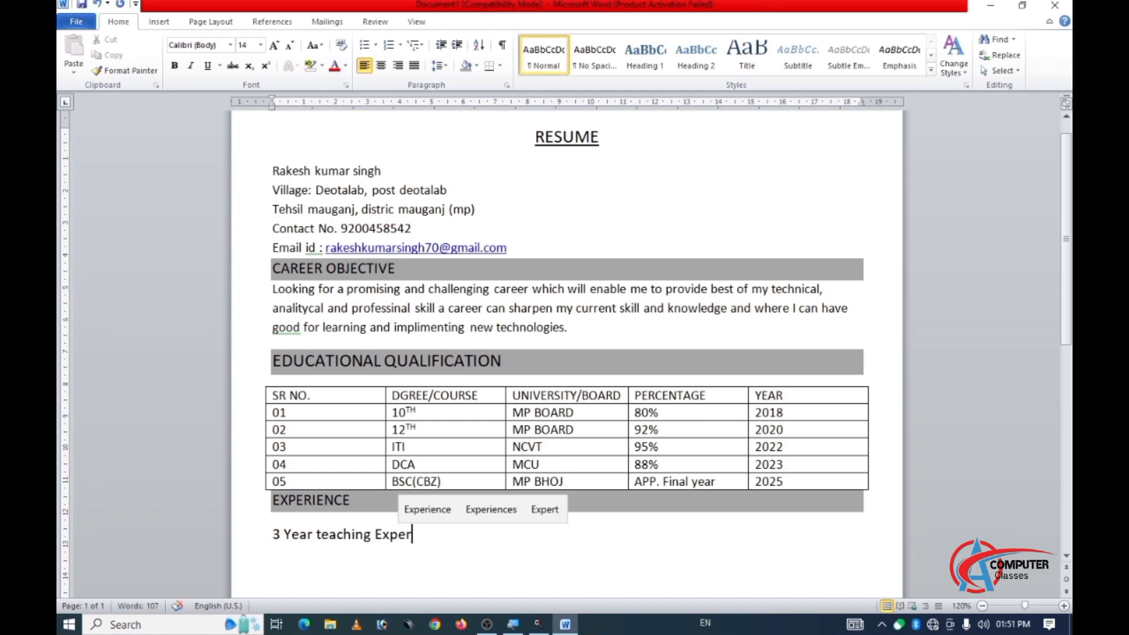
text(ience )
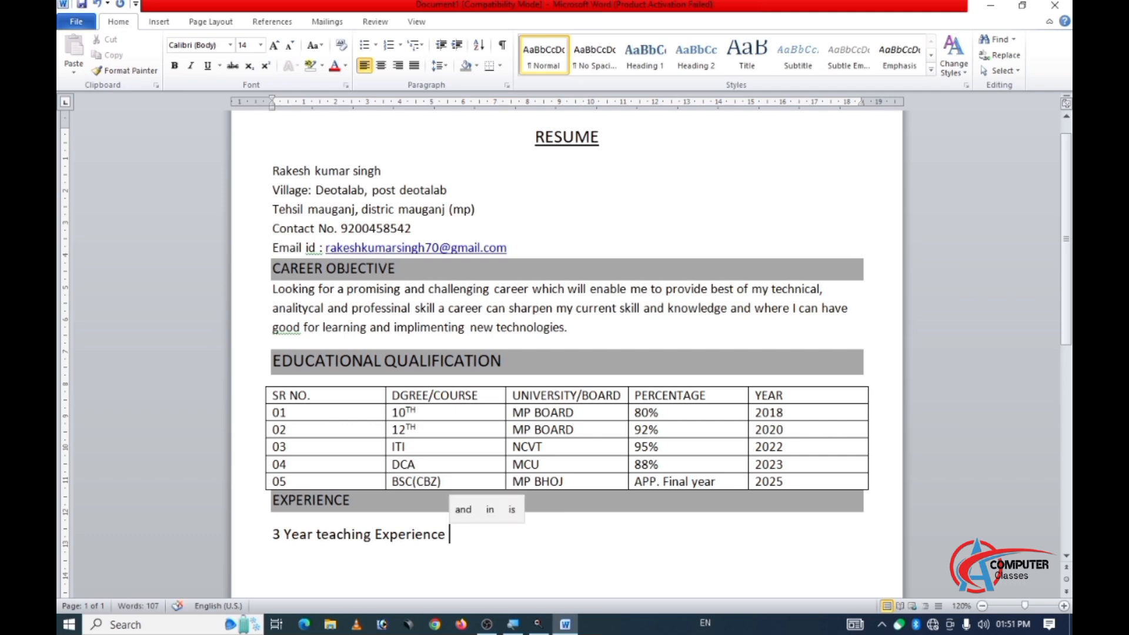
text(in C)
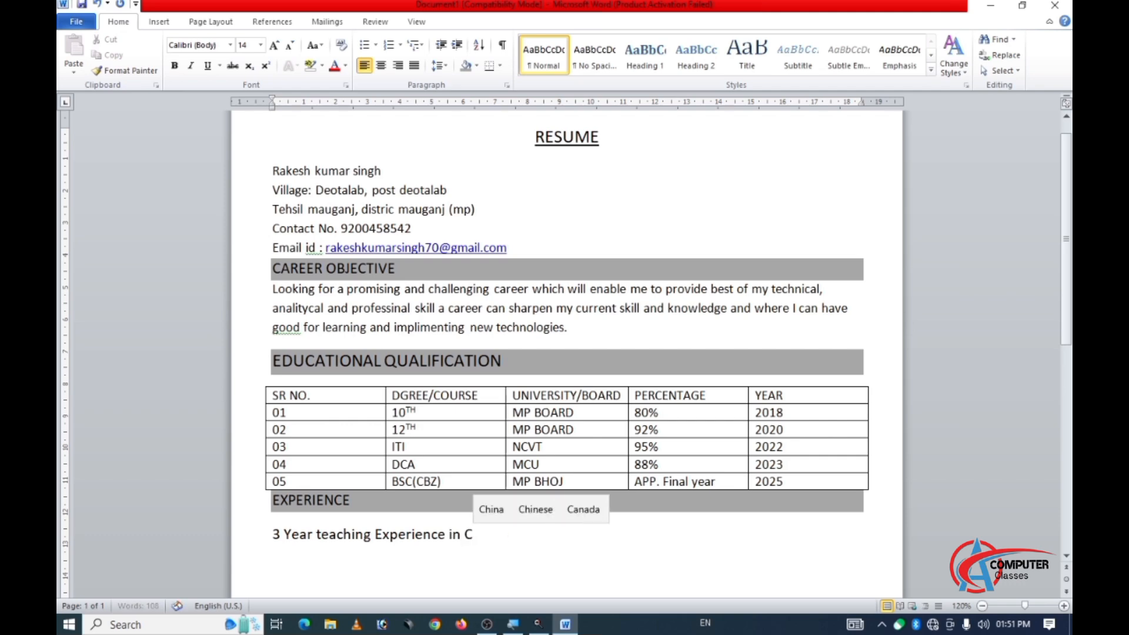
text(ompu)
text(ter)
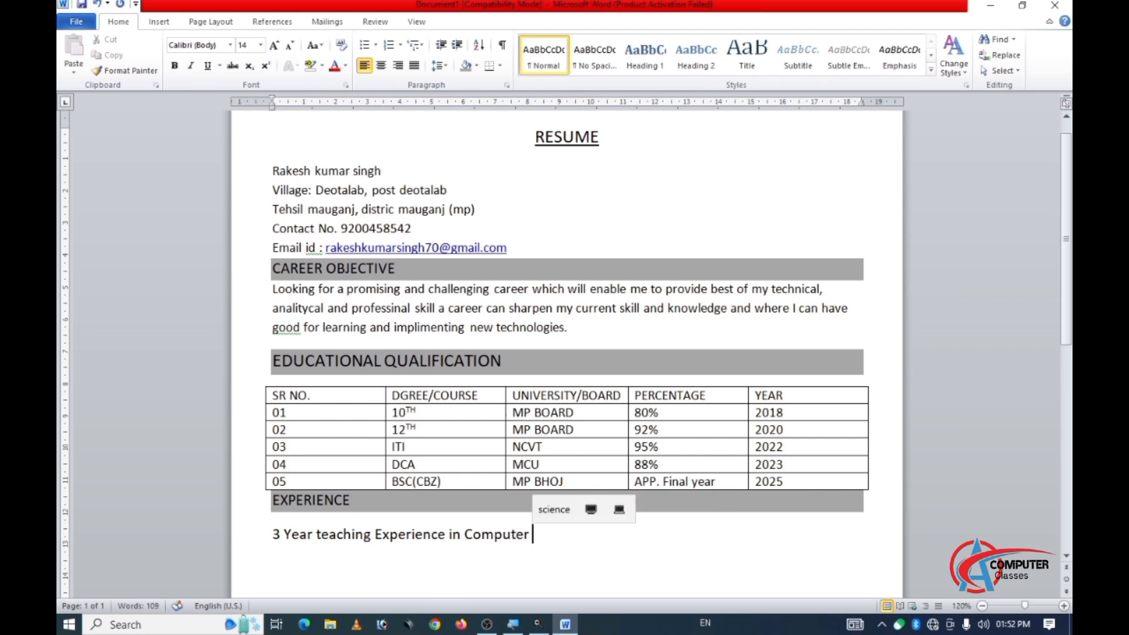
text( Coll)
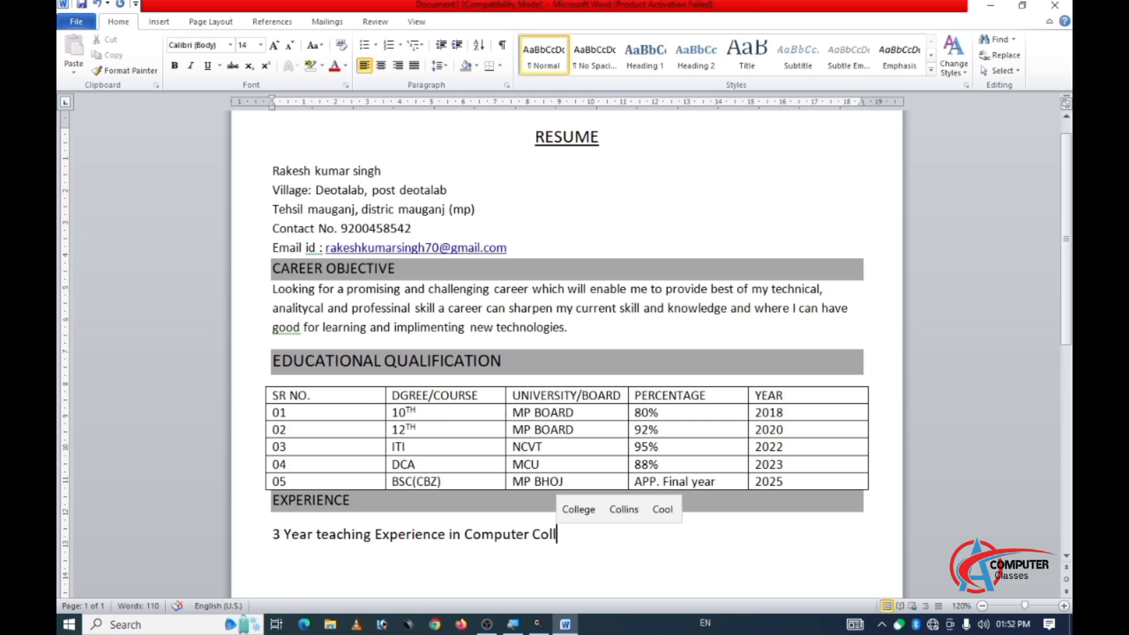
text(age)
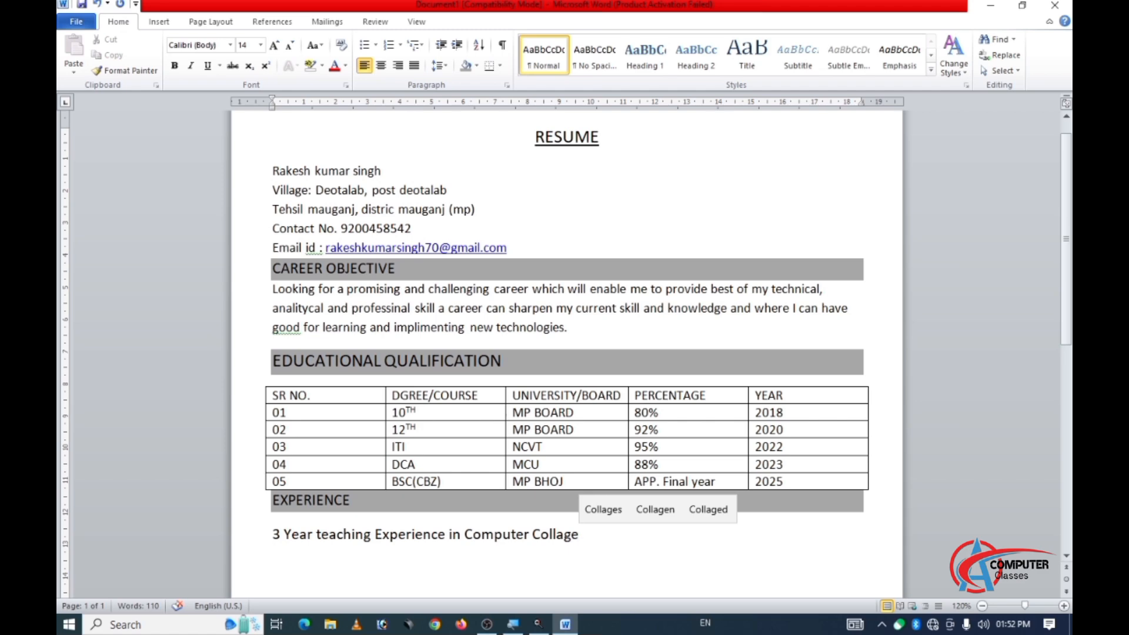
text(.)
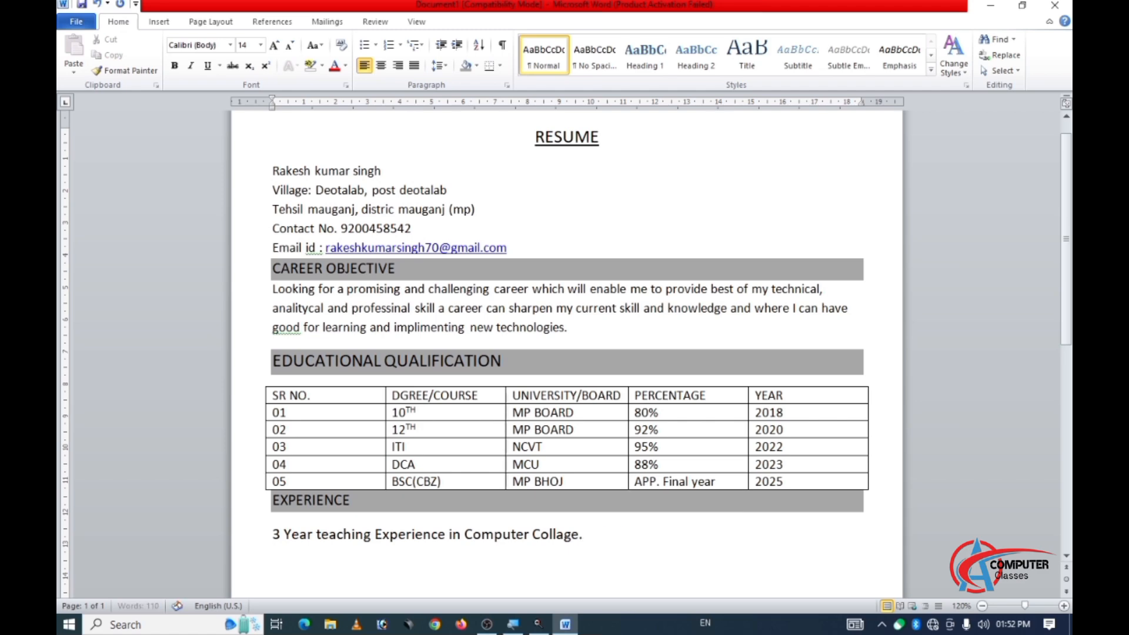
Add the heading text "STRENGTHS" on a new line below the teaching experience sentence.
key(Return)
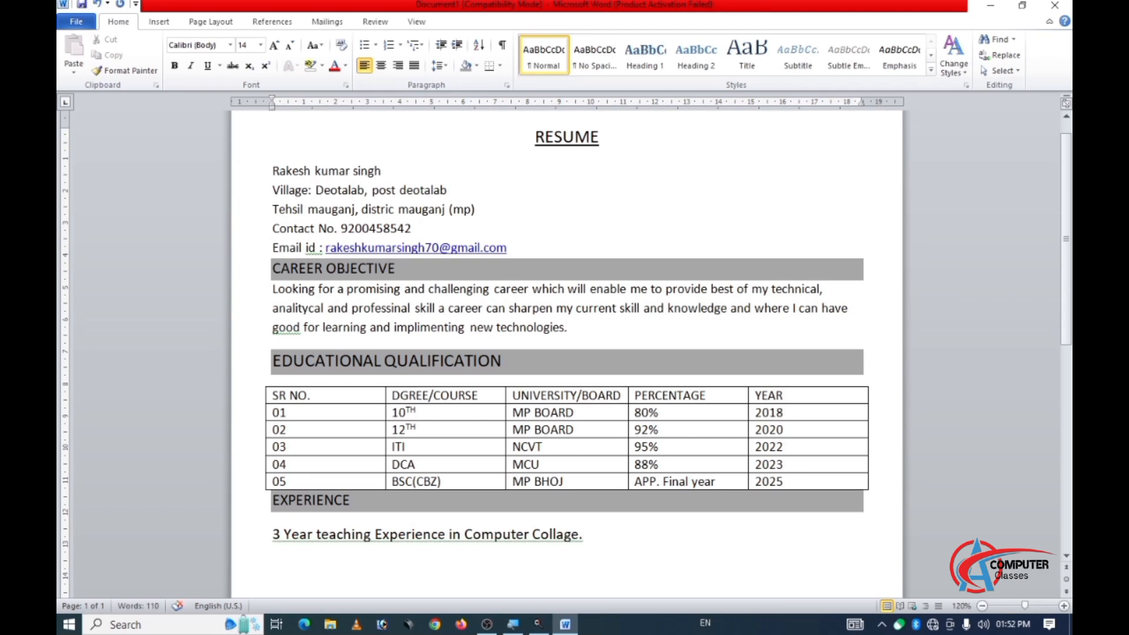
scroll(370, 527, down, 2)
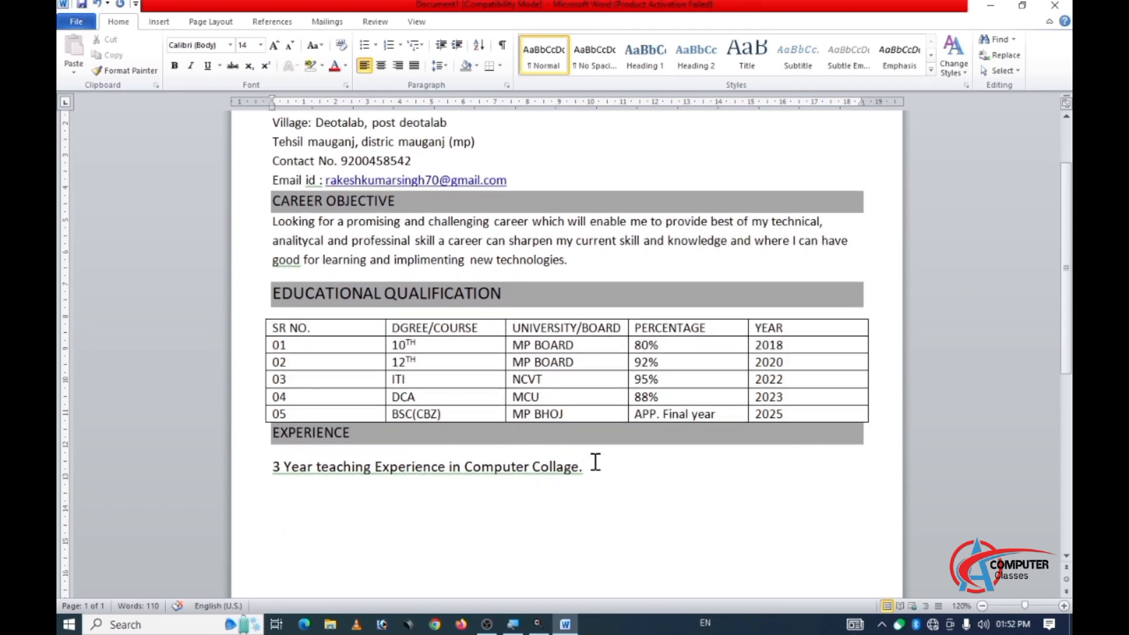
text(STR)
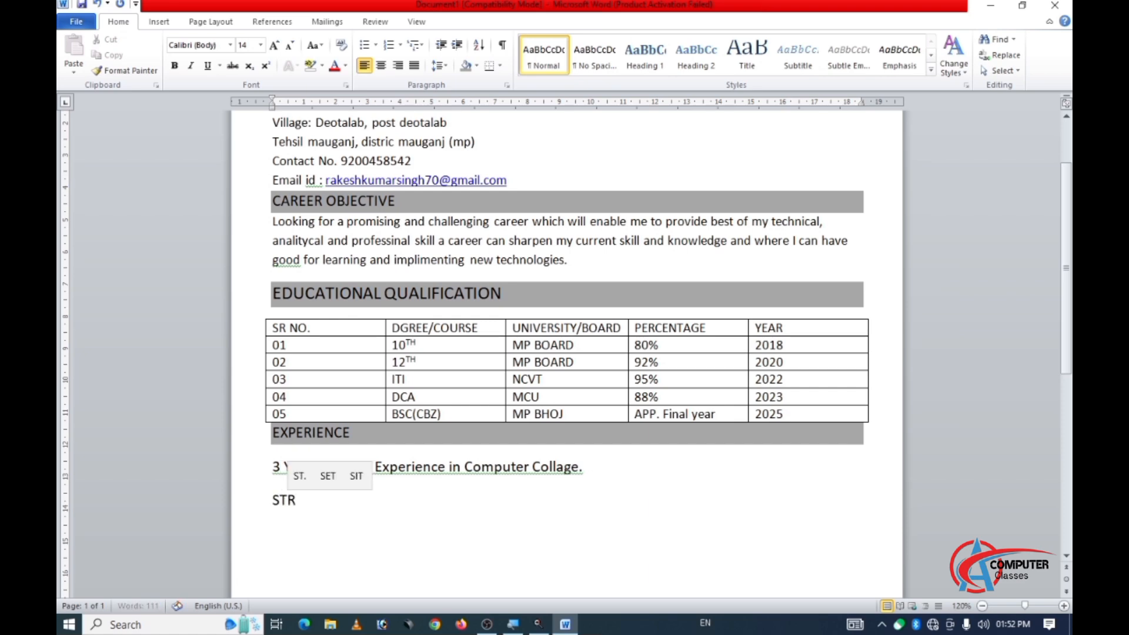
text(ENGTHS)
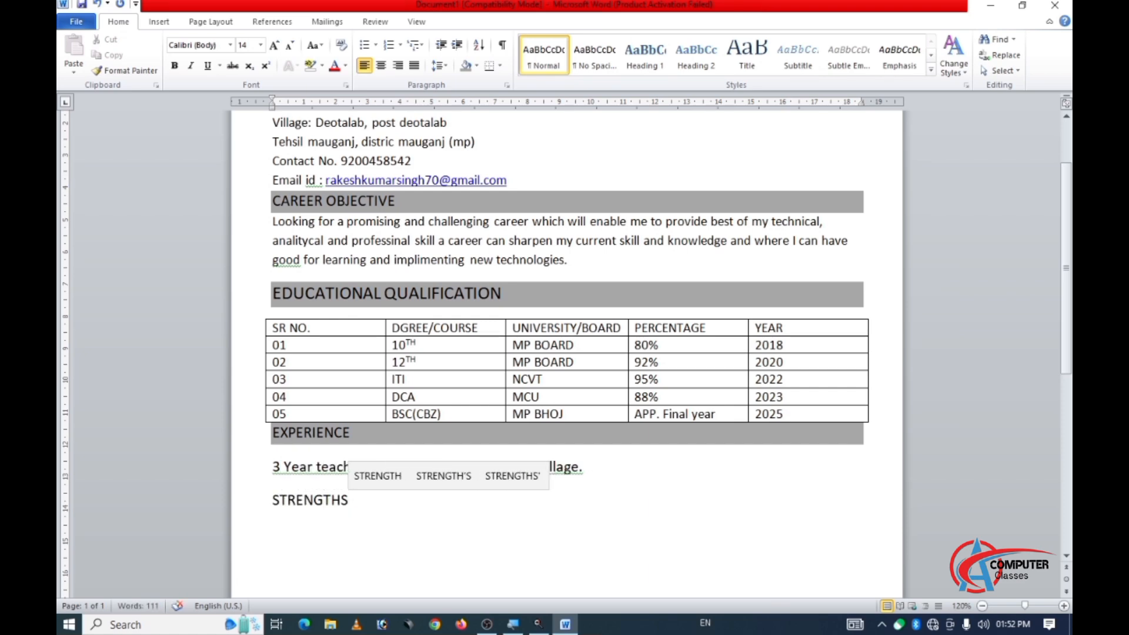
Reduce the font size of the teaching experience sentence below the EXPERIENCE heading to 12.
click(352, 475)
drag(273, 466, 600, 466)
click(600, 468)
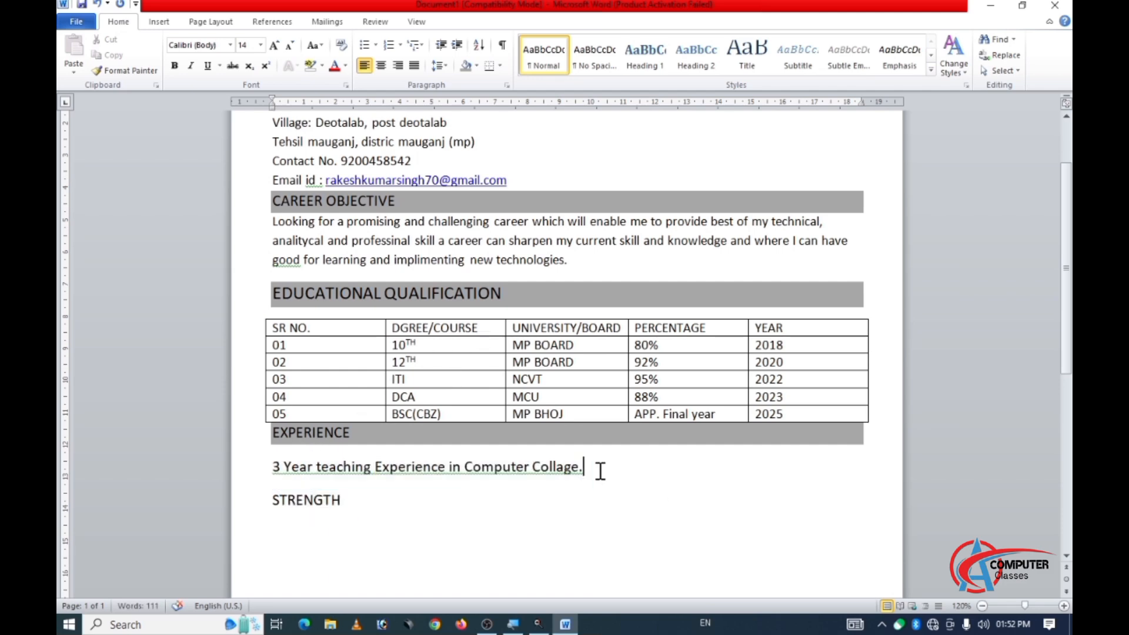
click(291, 46)
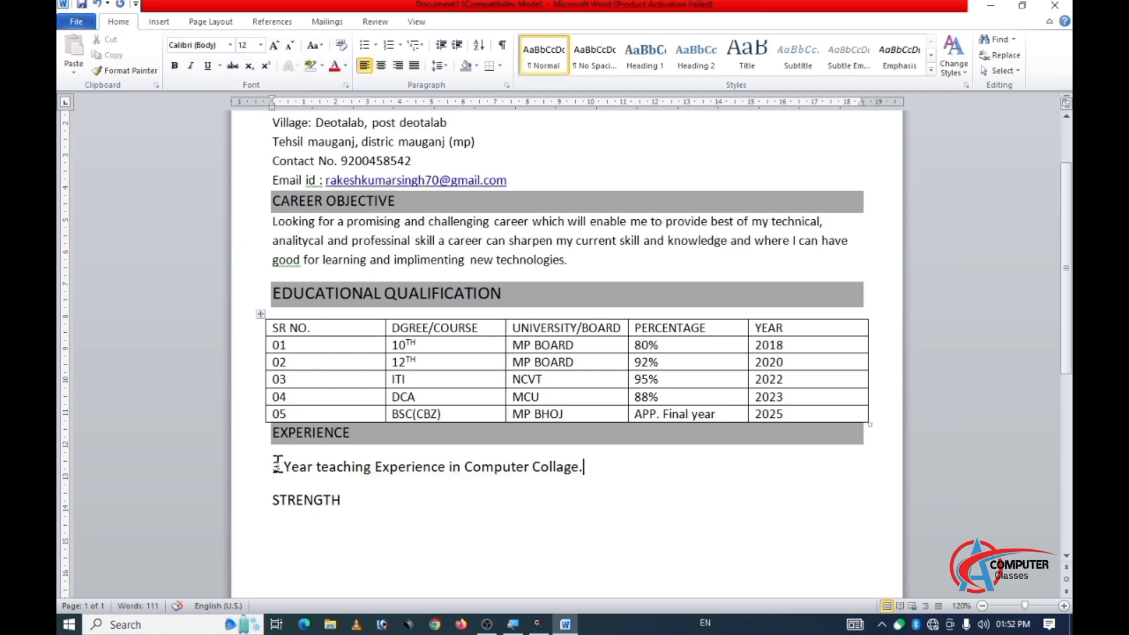
drag(278, 465, 612, 469)
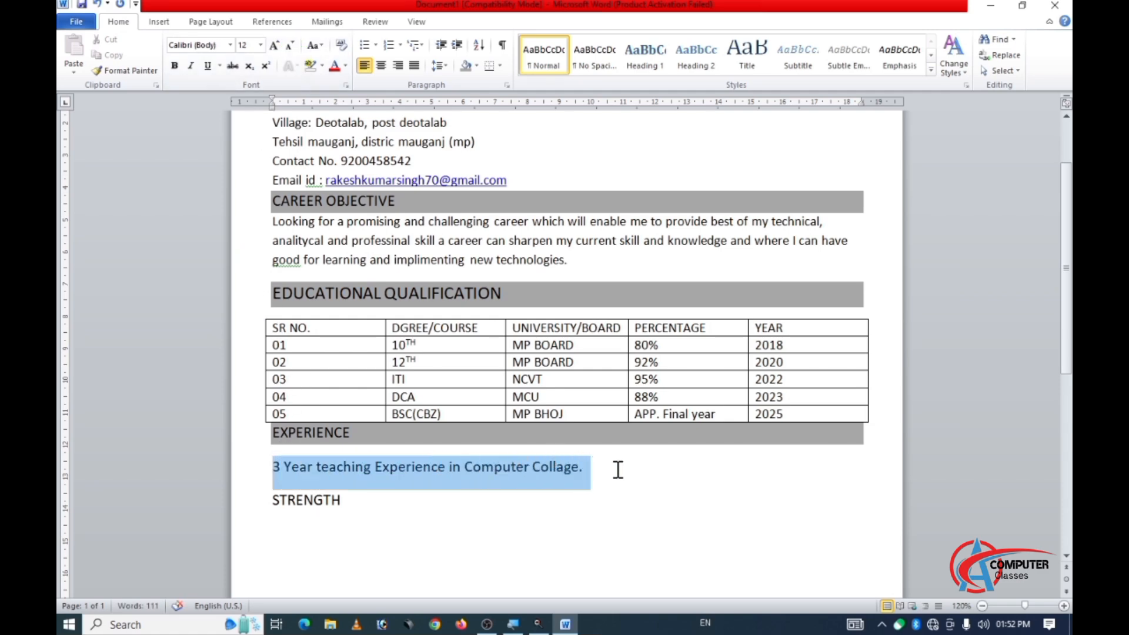
click(289, 47)
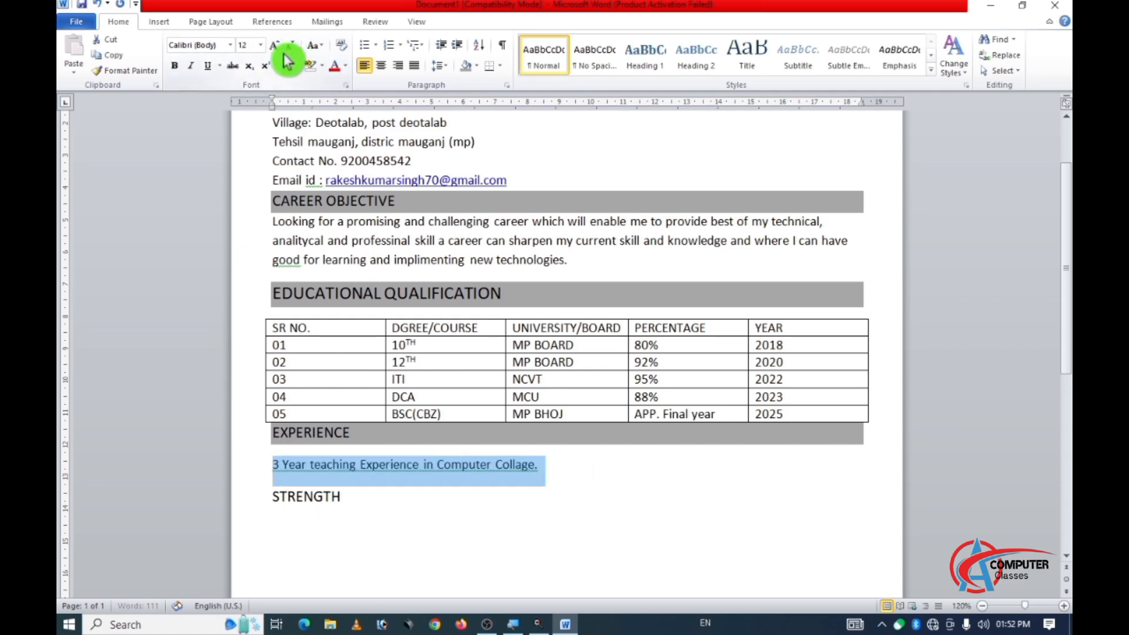
Apply grey paragraph shading to the STRENGTH heading so it matches the other section headings.
click(324, 497)
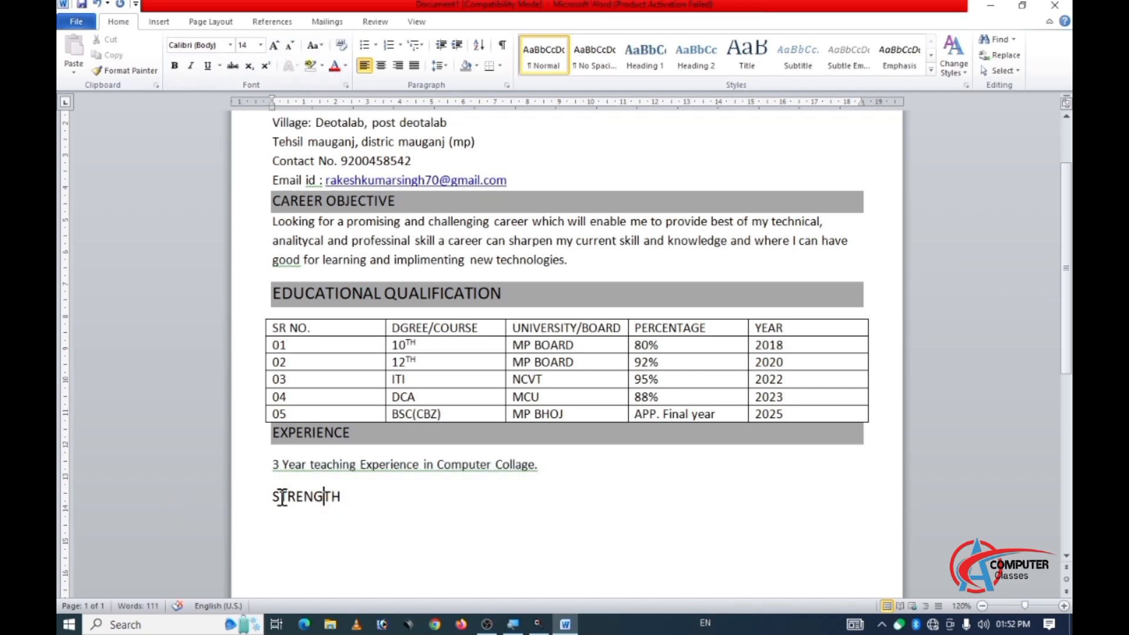
drag(274, 498, 365, 496)
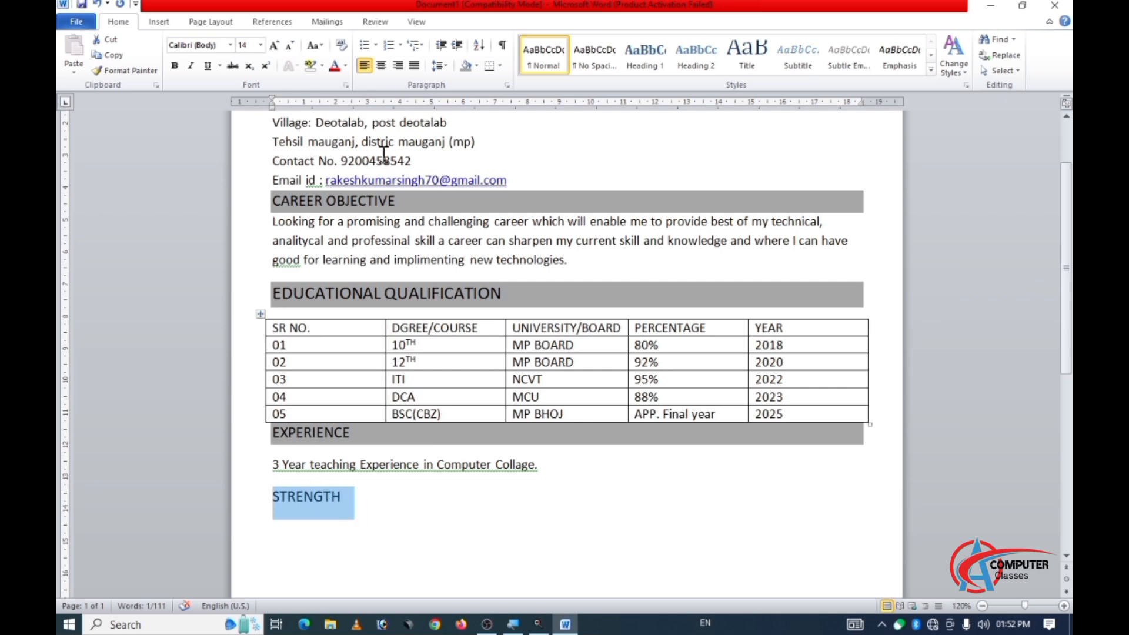
click(474, 69)
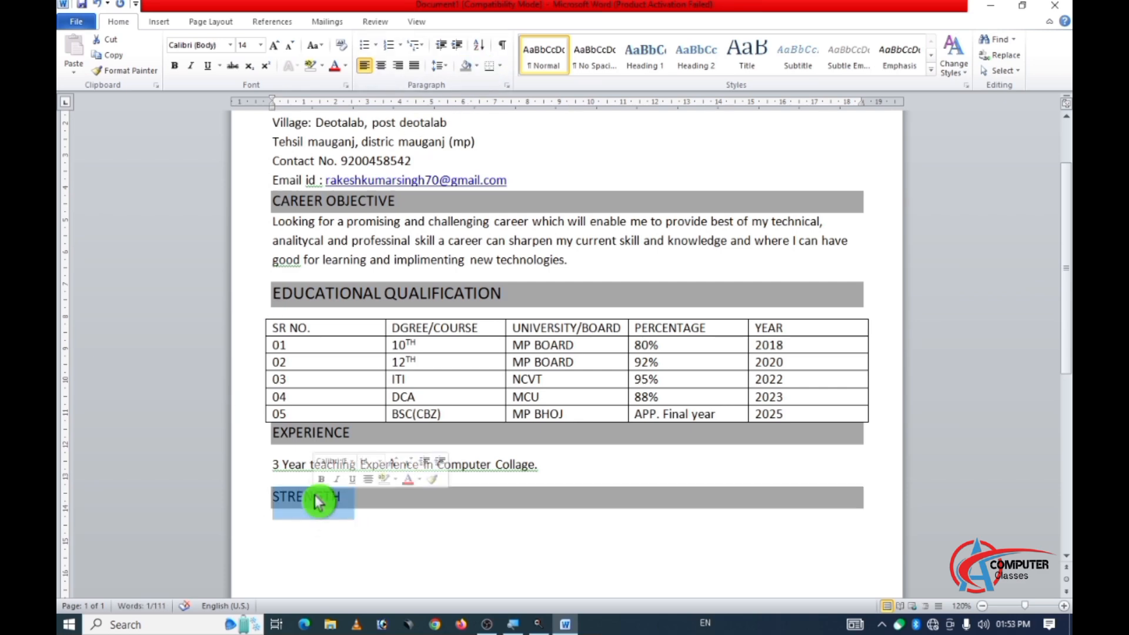
click(400, 536)
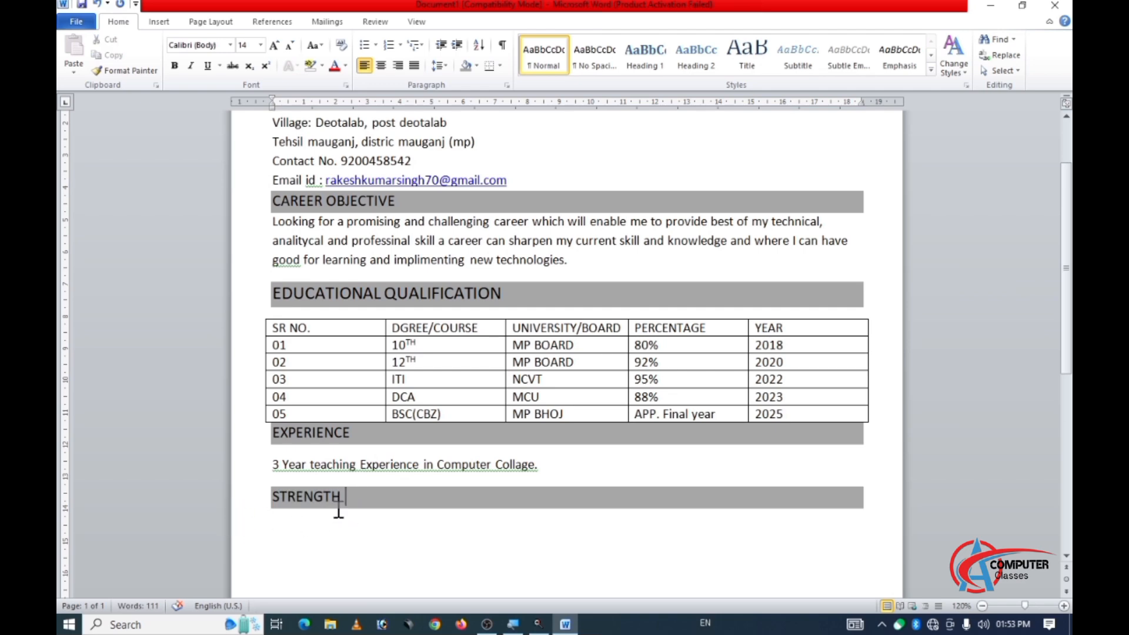
scroll(345, 504, up, 2)
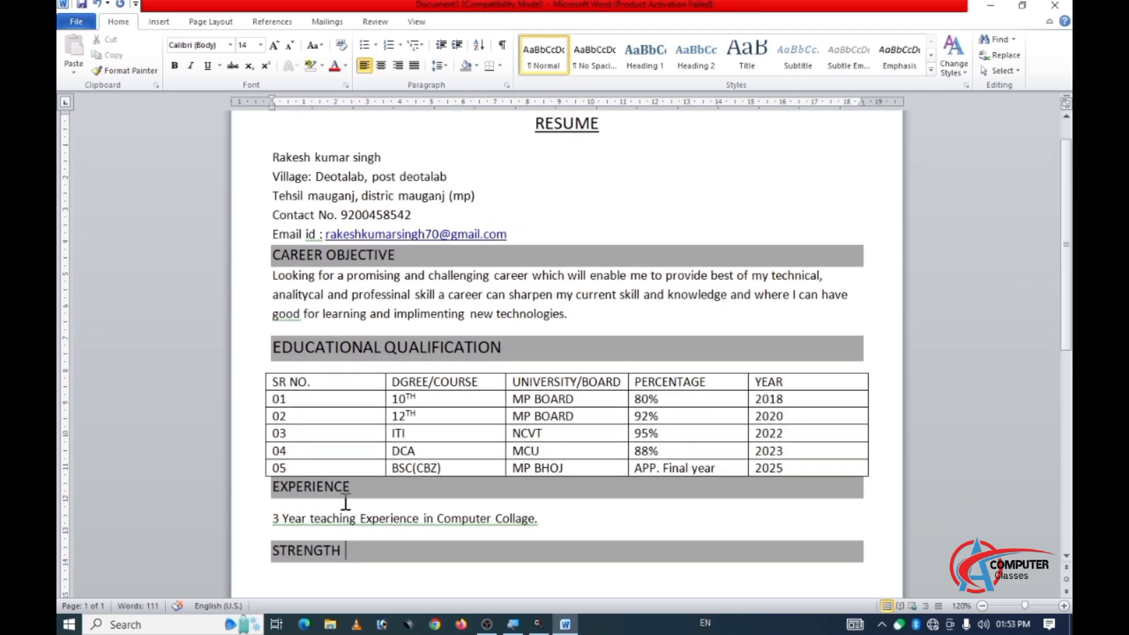
scroll(372, 500, down, 3)
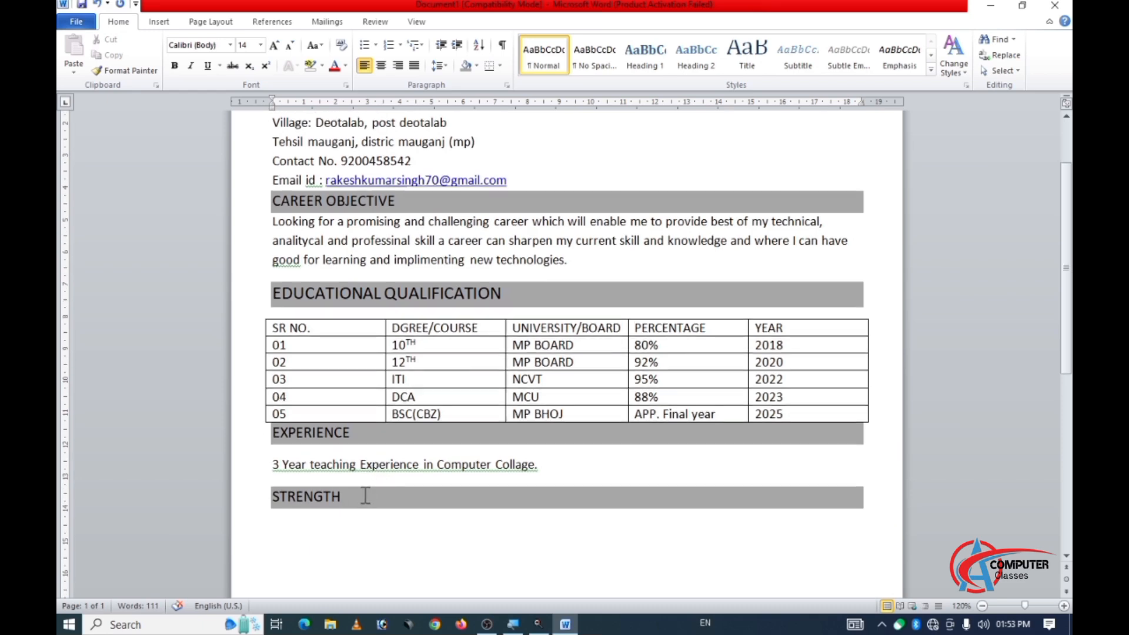
Start an arrowhead bulleted list on a new unshaded line below the STRENGTH heading.
scroll(366, 495, down, 1)
click(274, 494)
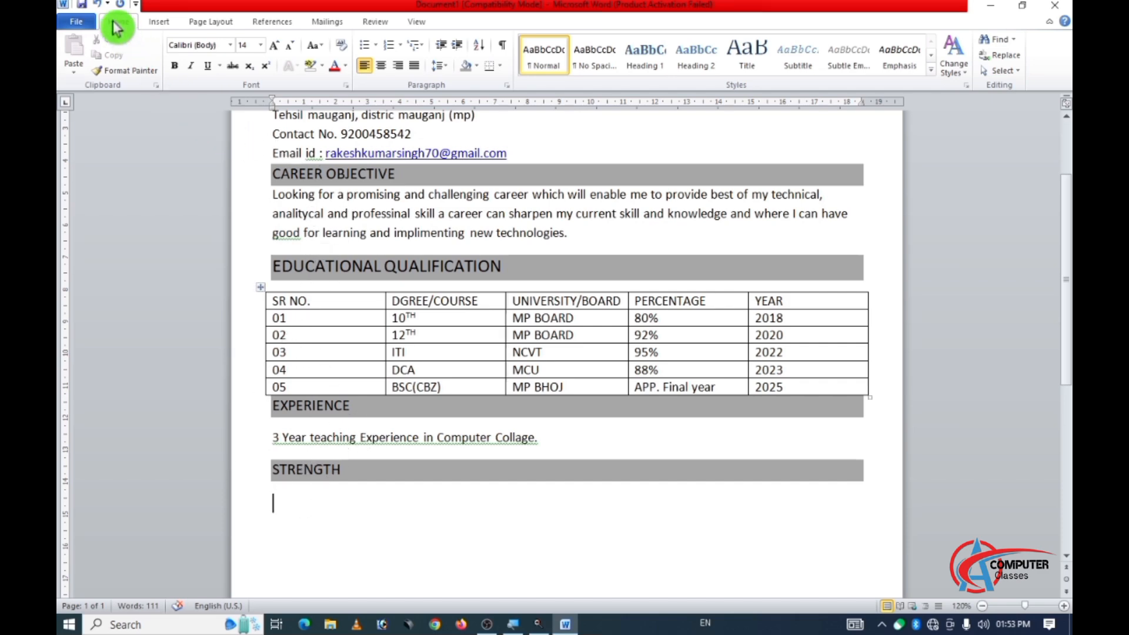
click(376, 46)
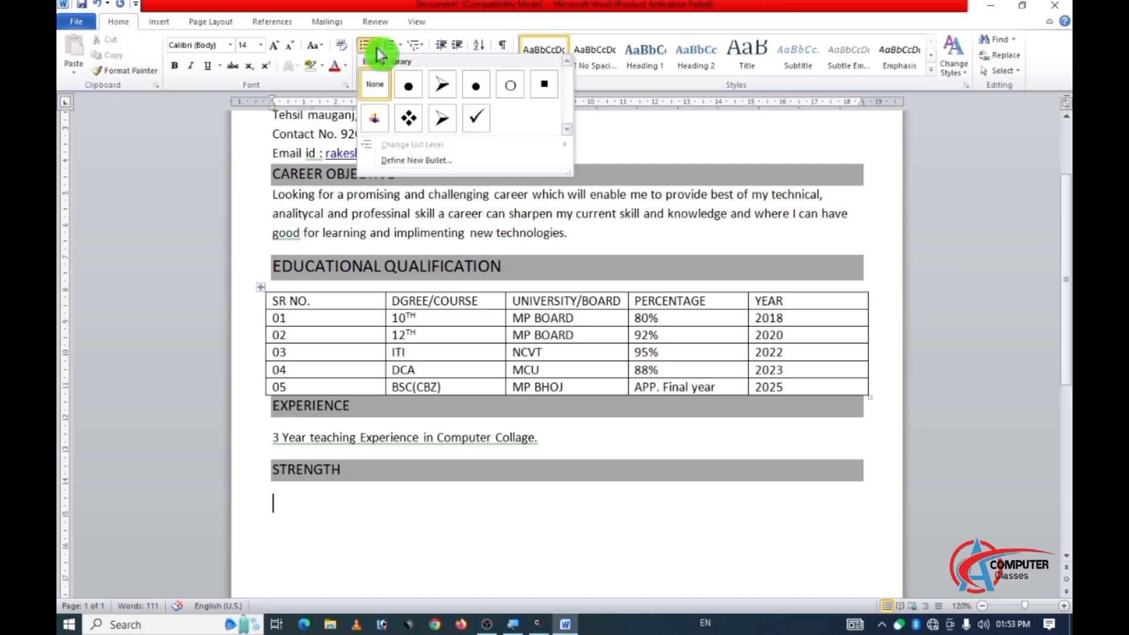
click(448, 91)
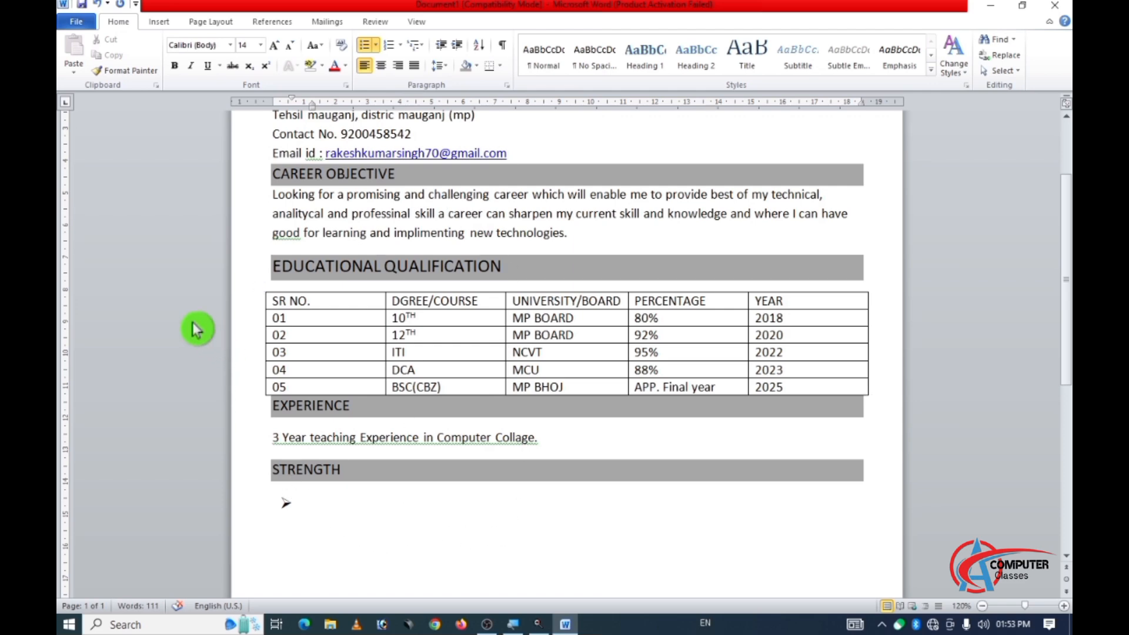
Write "Self-Disciplined, Self-Confident and hard working." as the first bullet under the STRENGTH heading.
text(S)
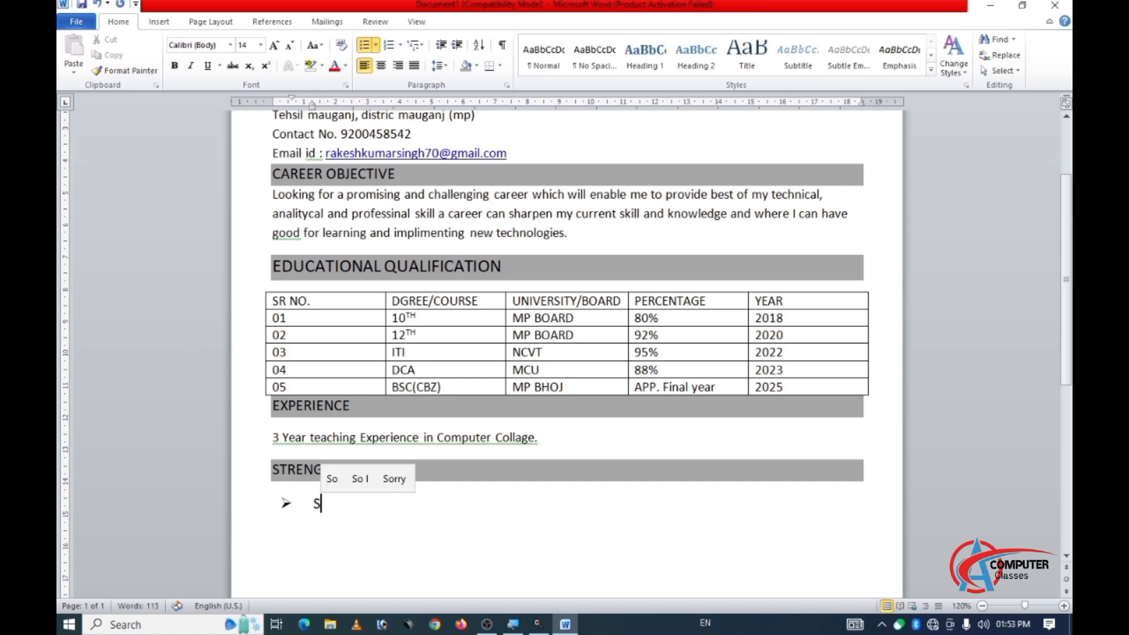
text(elf)
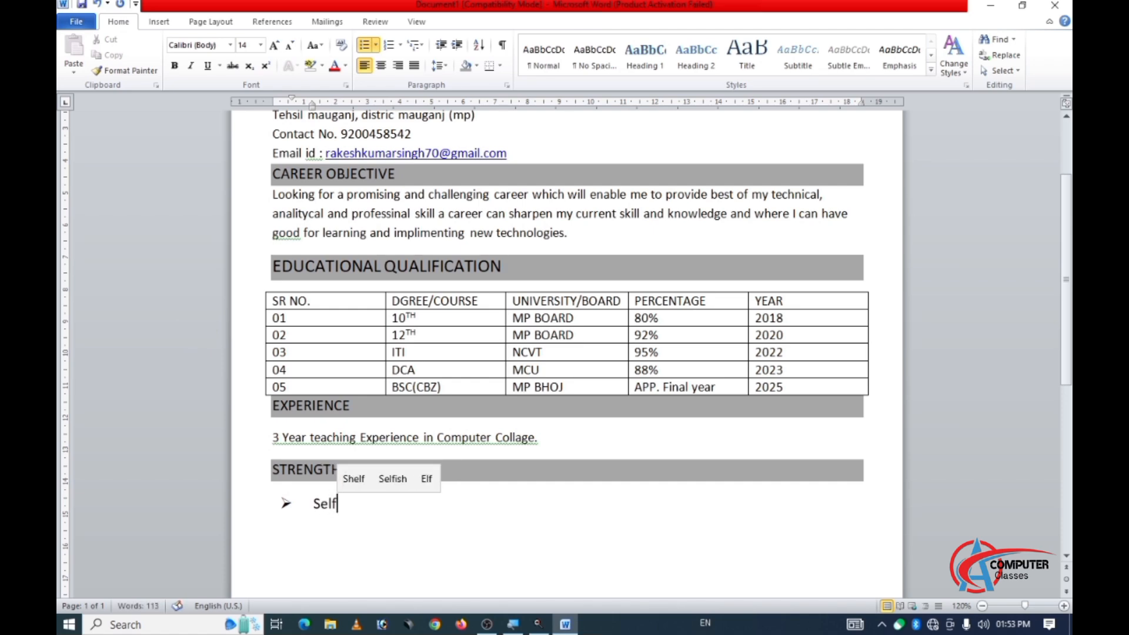
text(-Di)
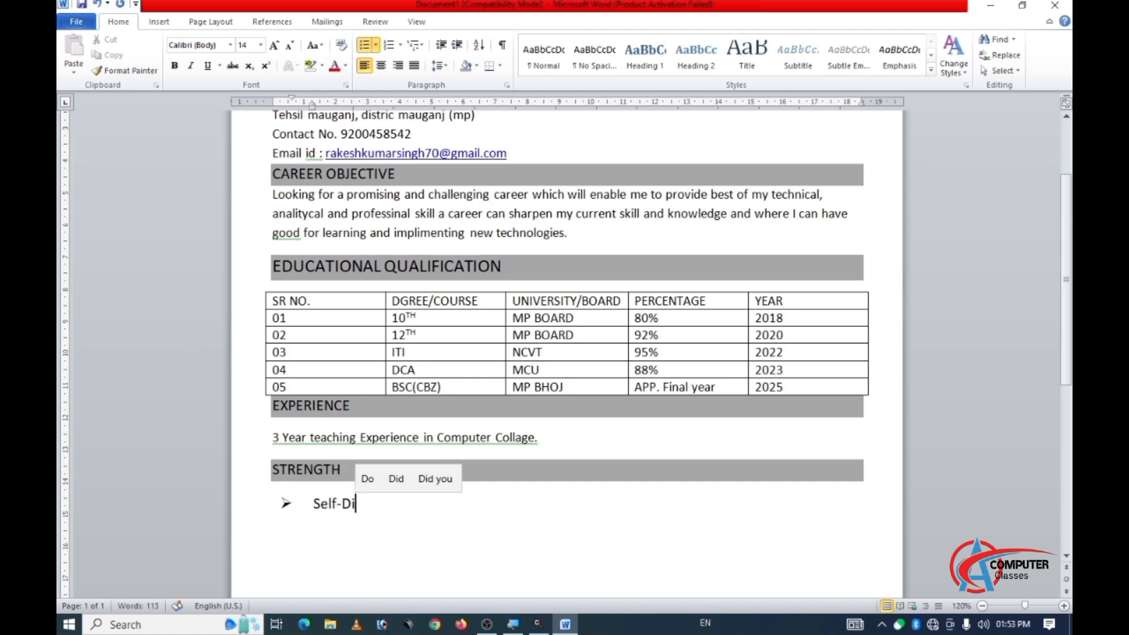
text(s)
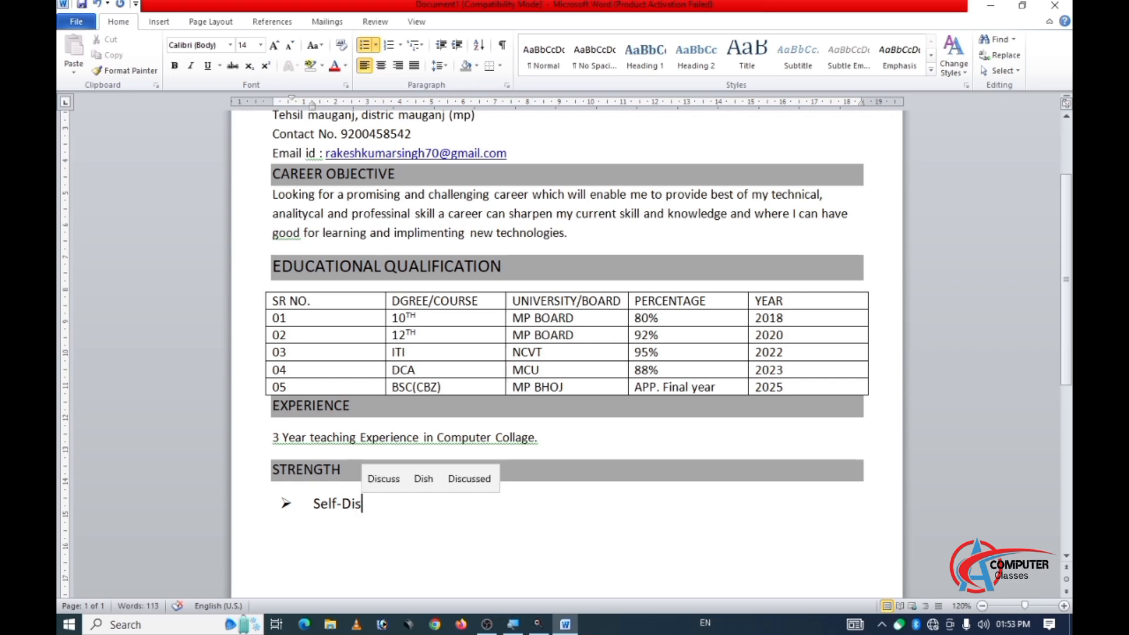
text(cipl)
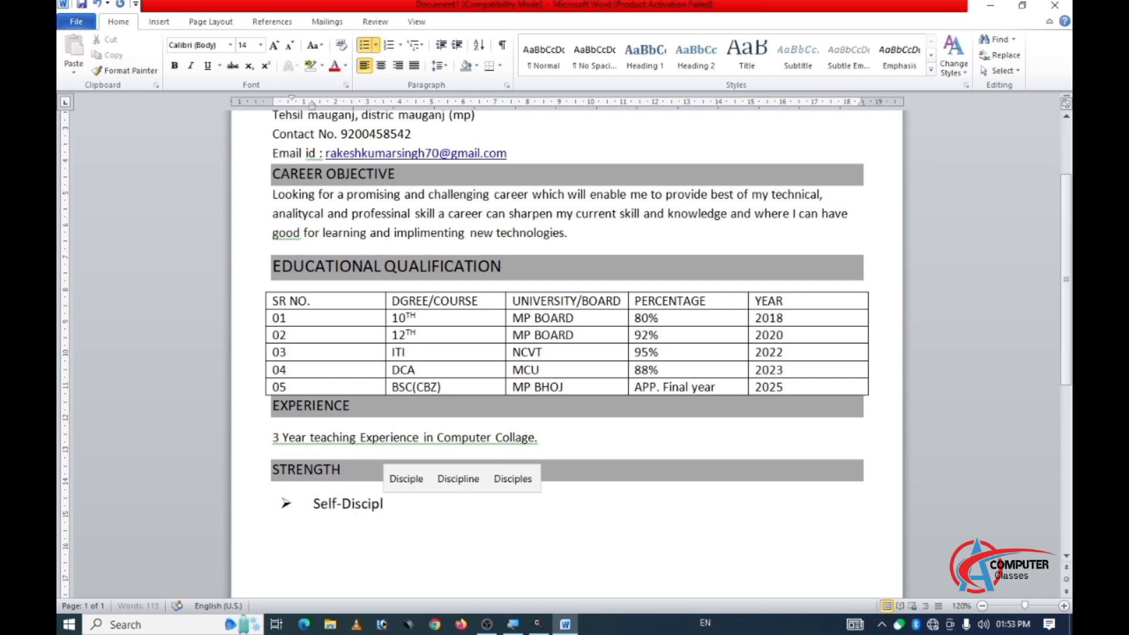
text(ine)
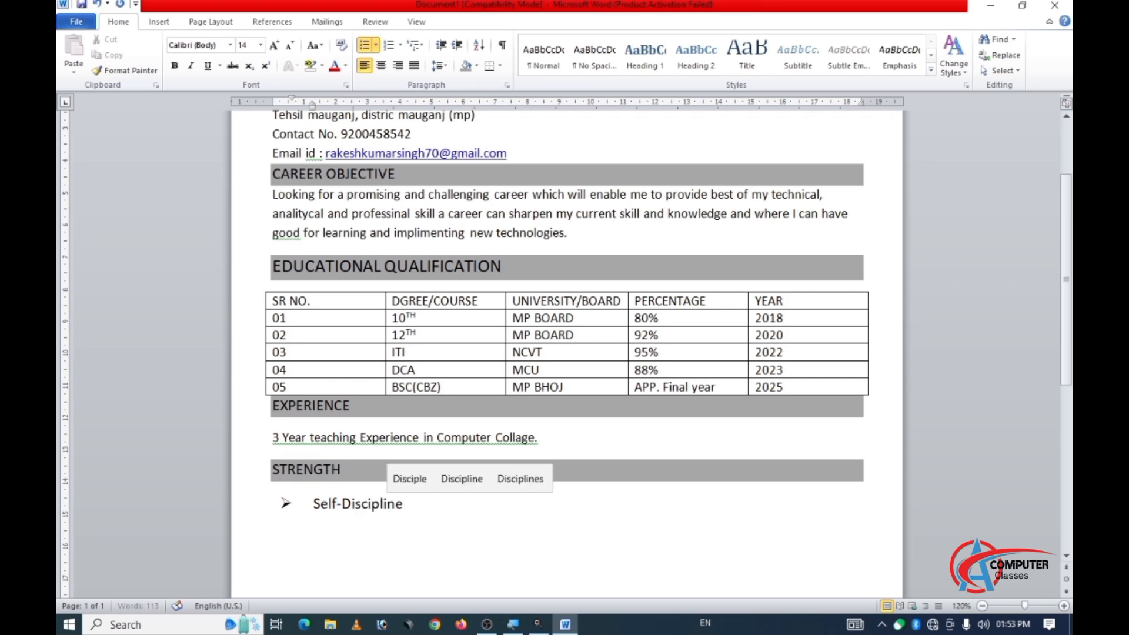
text(d,)
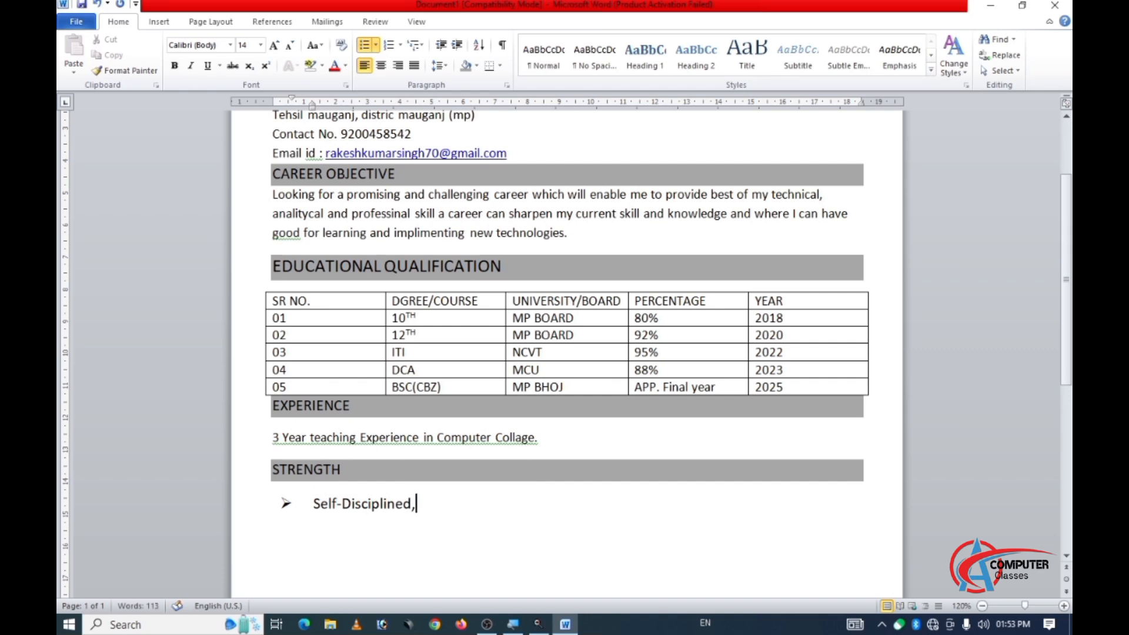
text( Self-Confid)
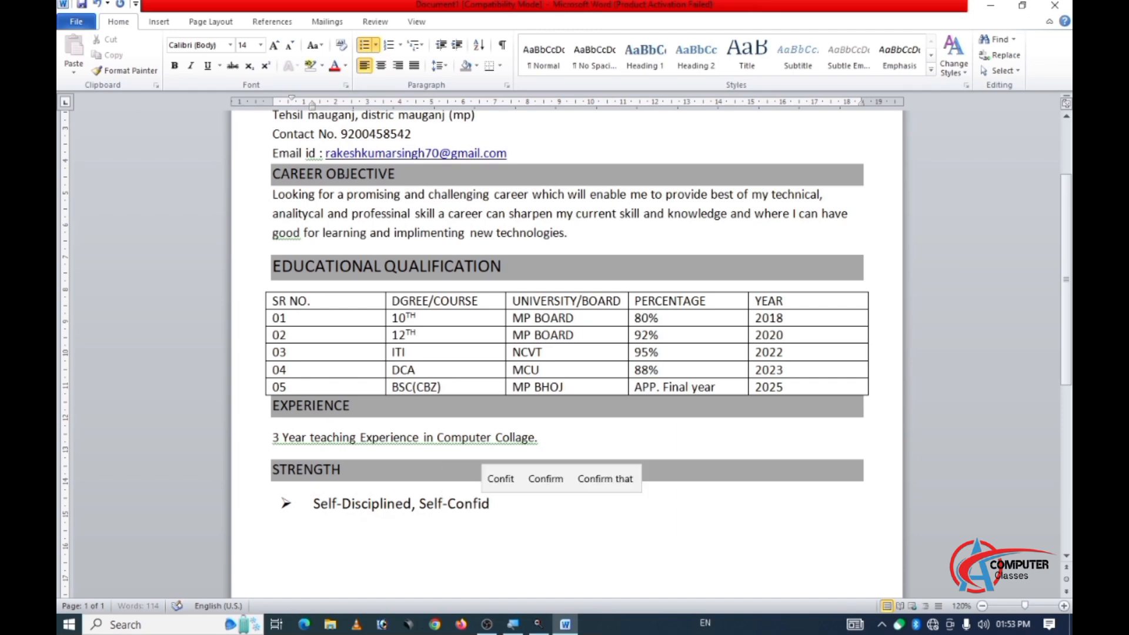
text(ent)
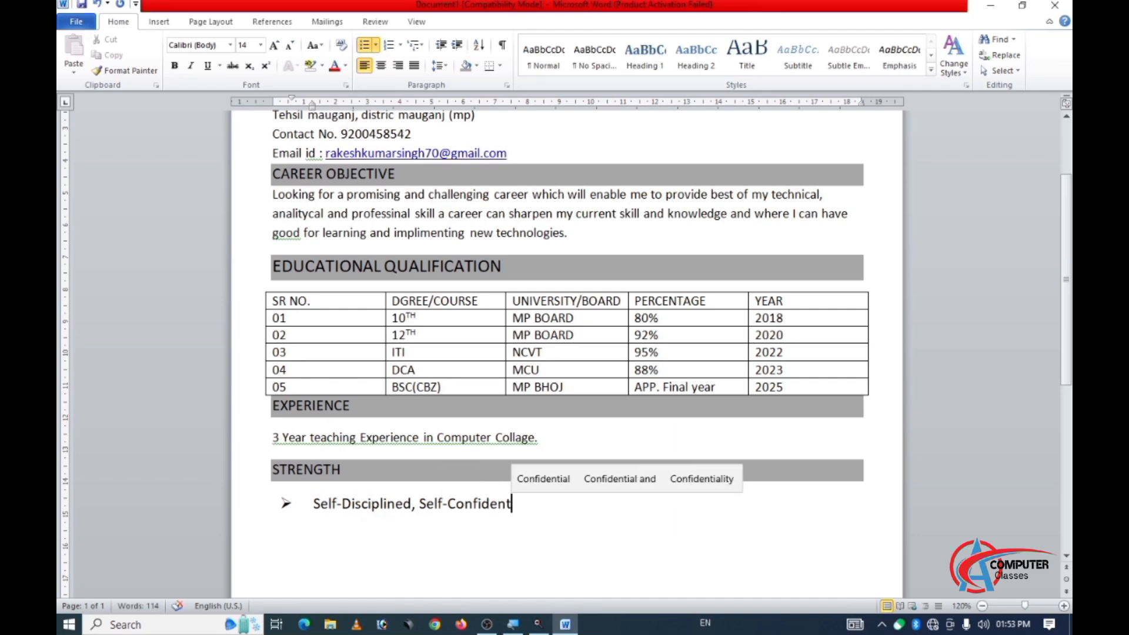
text( and)
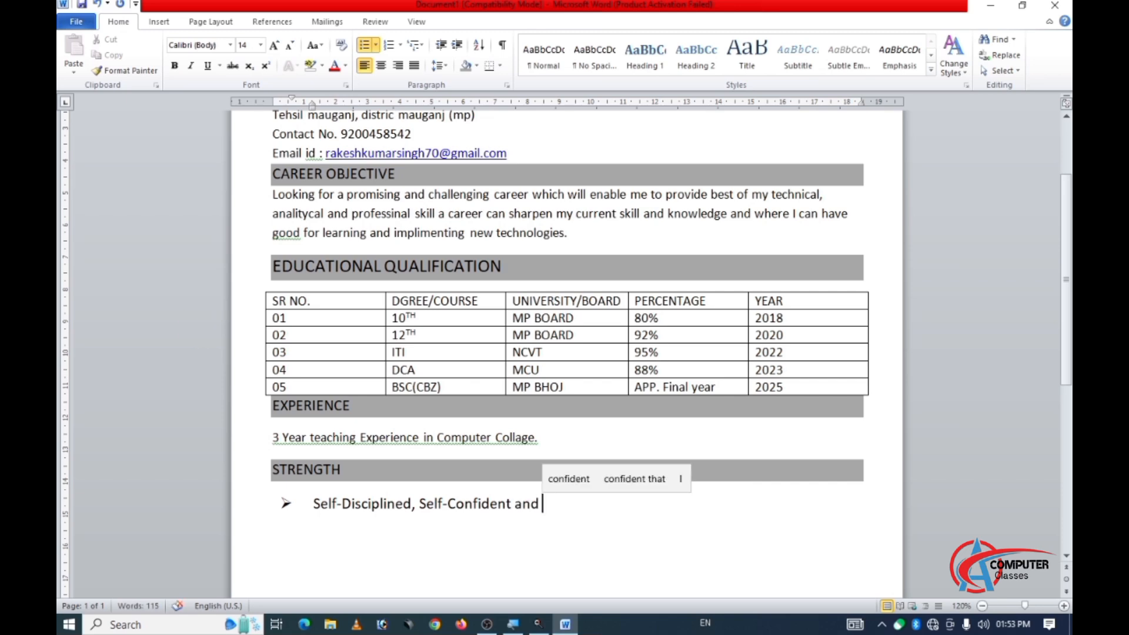
text( hard )
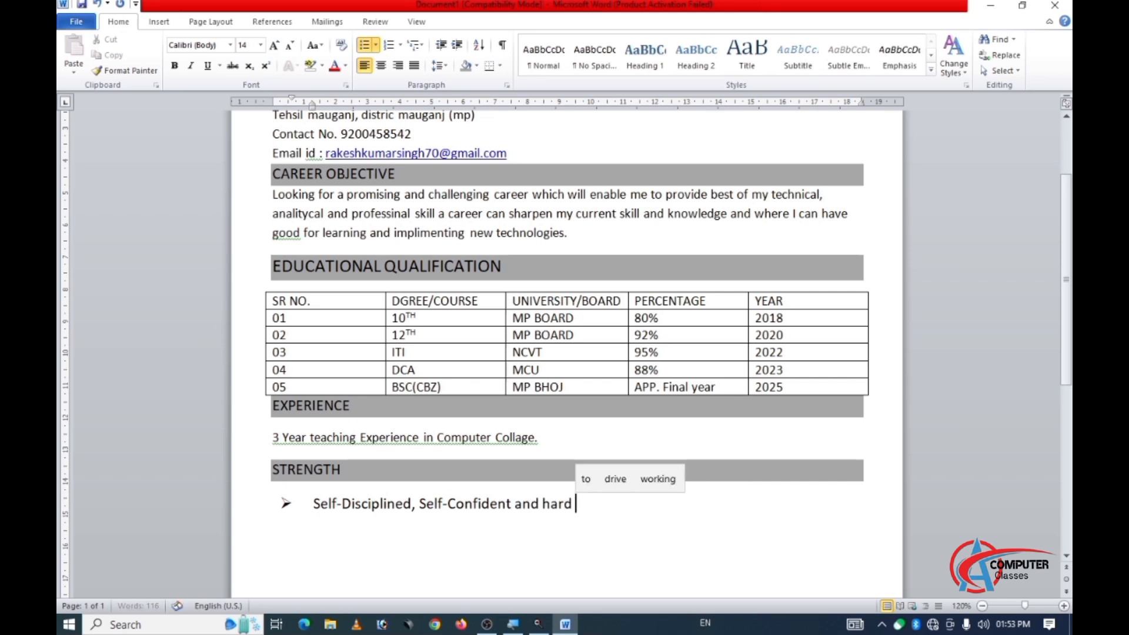
text(workikn)
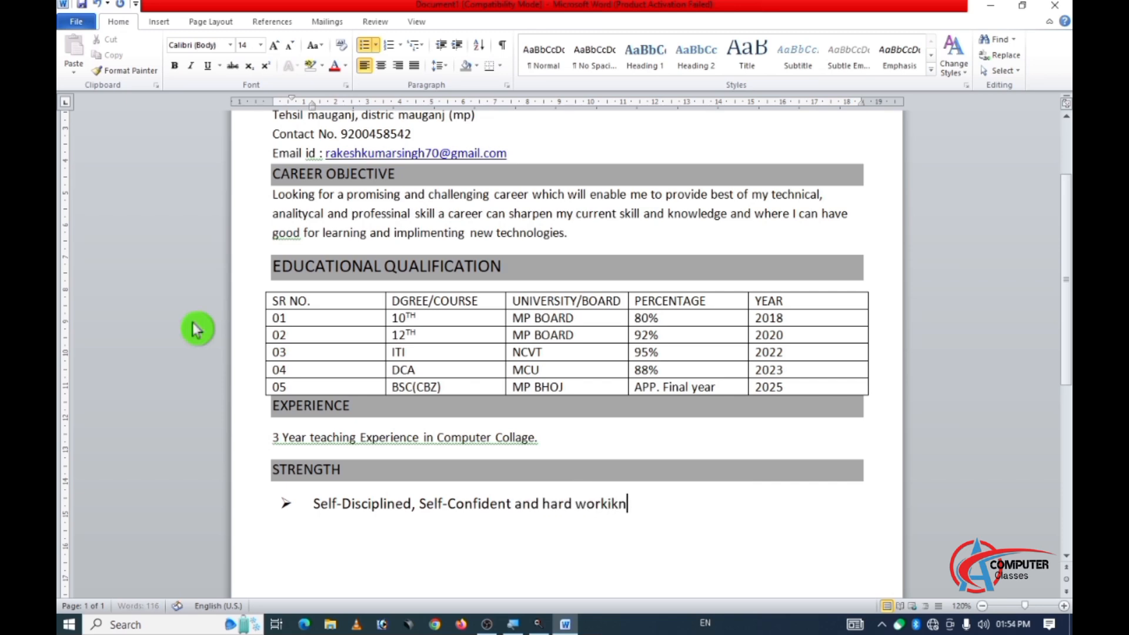
key(BackSpace)
key(BackSpace)
text(ng.)
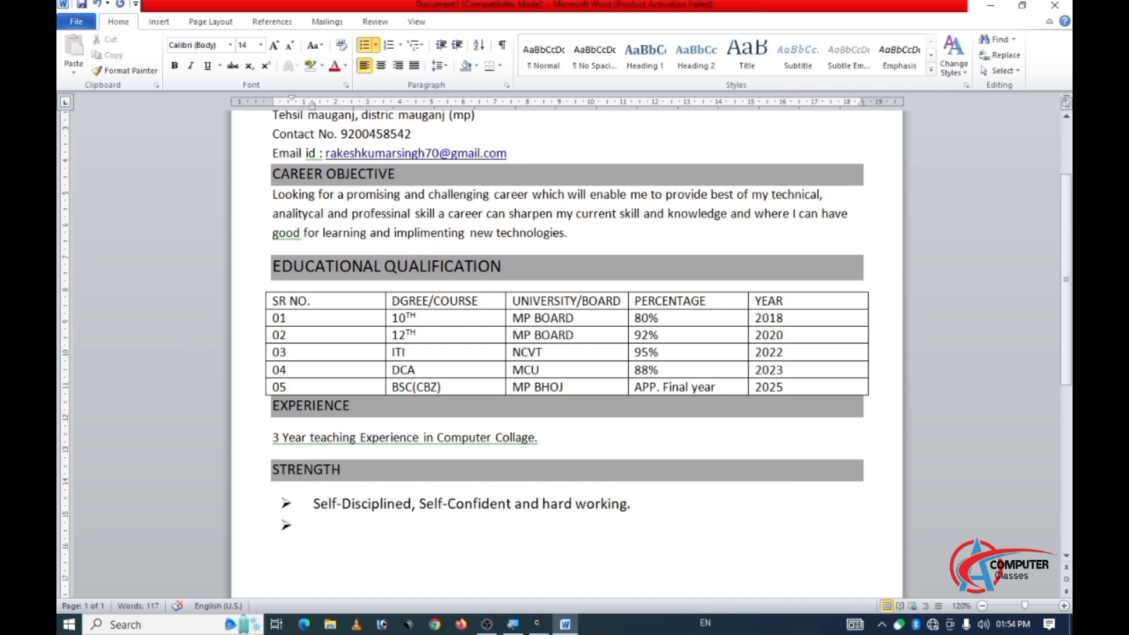
text(Strin)
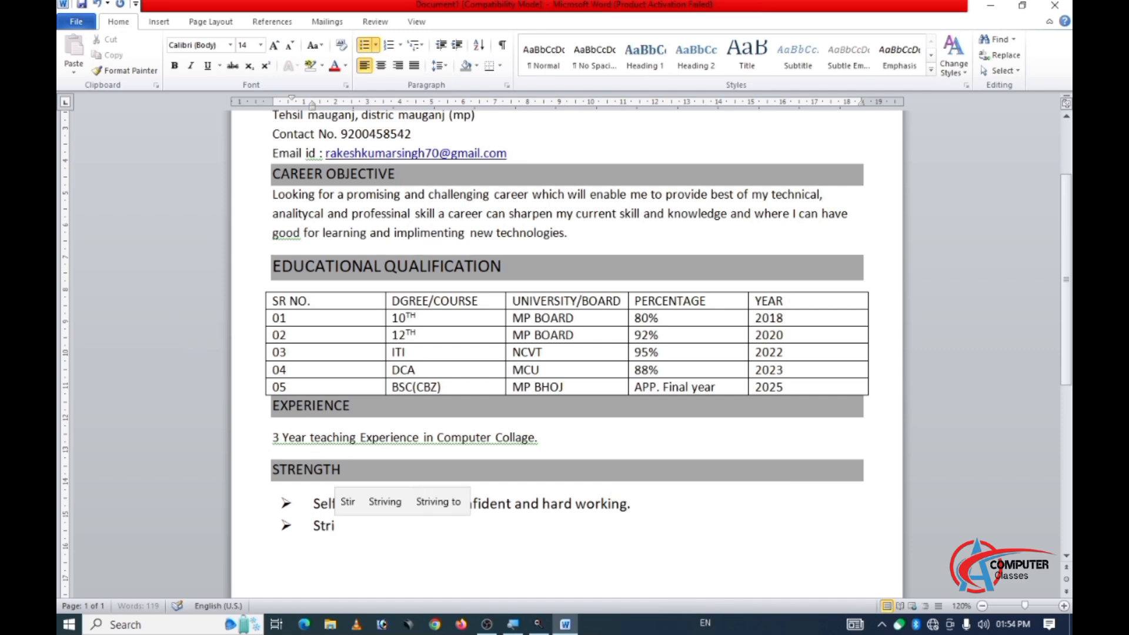
Write "Strongly Self-Motivated, all thrive on challenging and commitment profession." as the second bullet under the STRENGTH heading.
key(BackSpace)
key(BackSpace)
text(on)
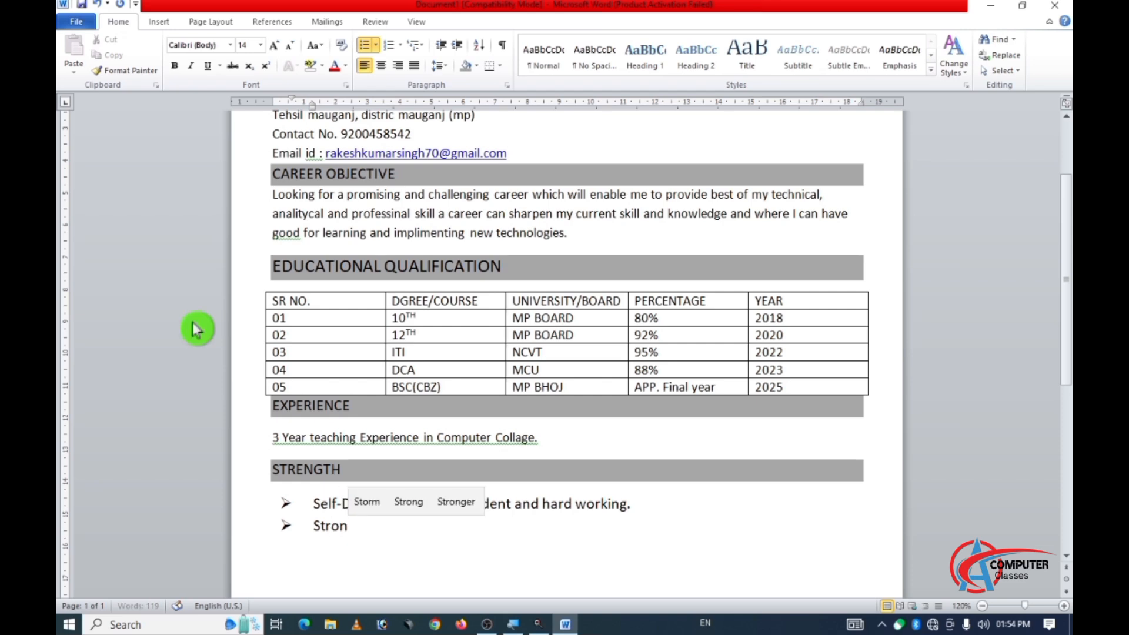
text(gly Sel)
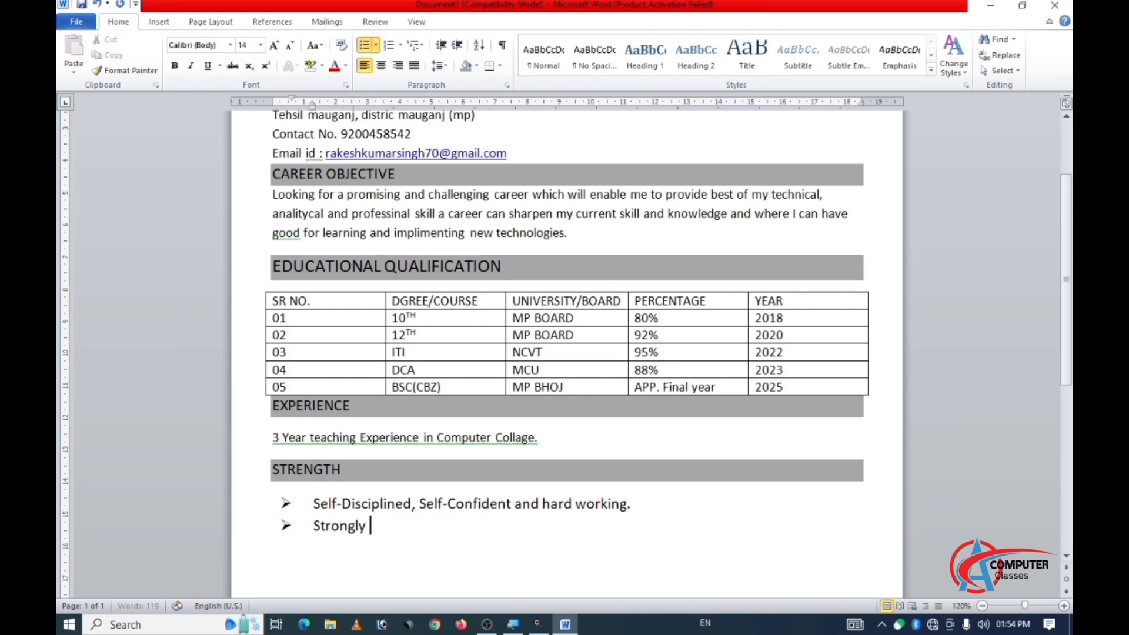
text(f)
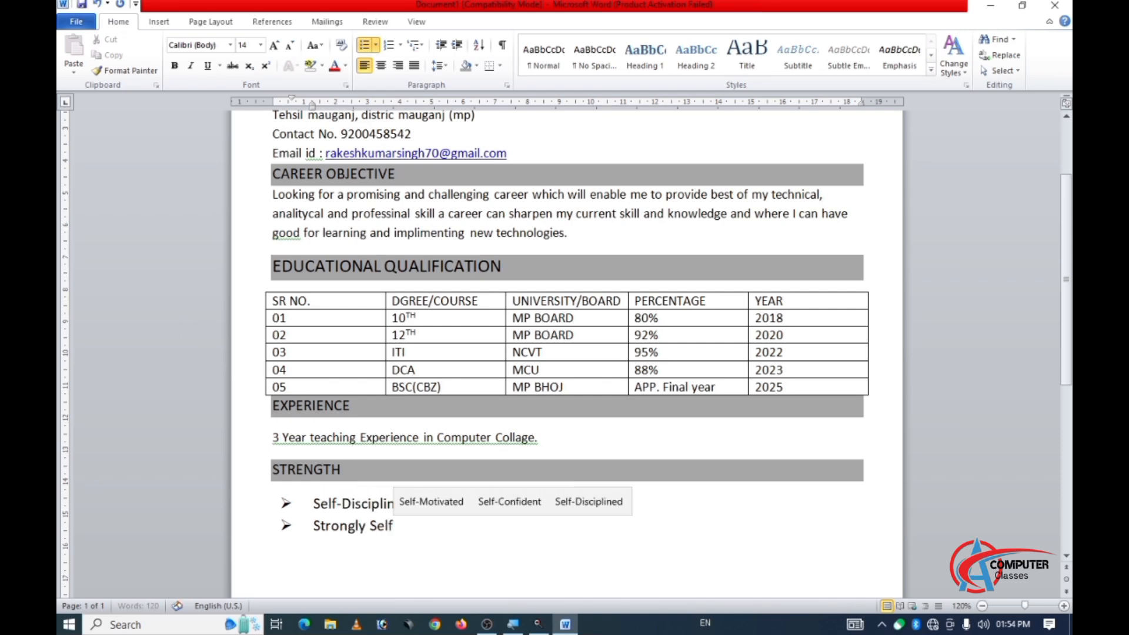
text(-)
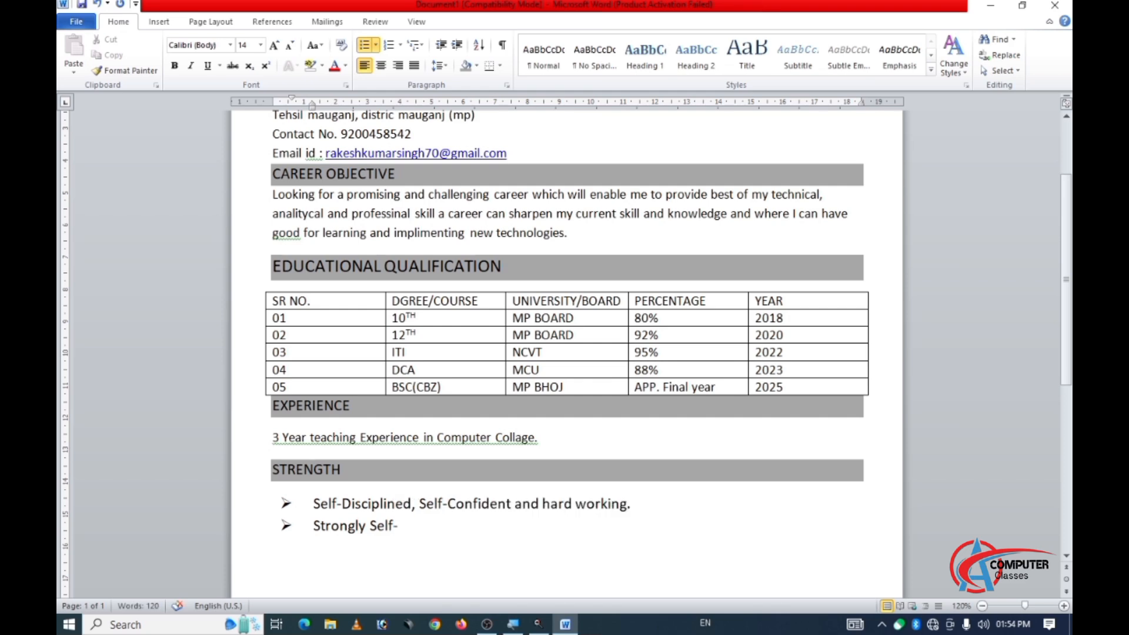
text(Motivated,)
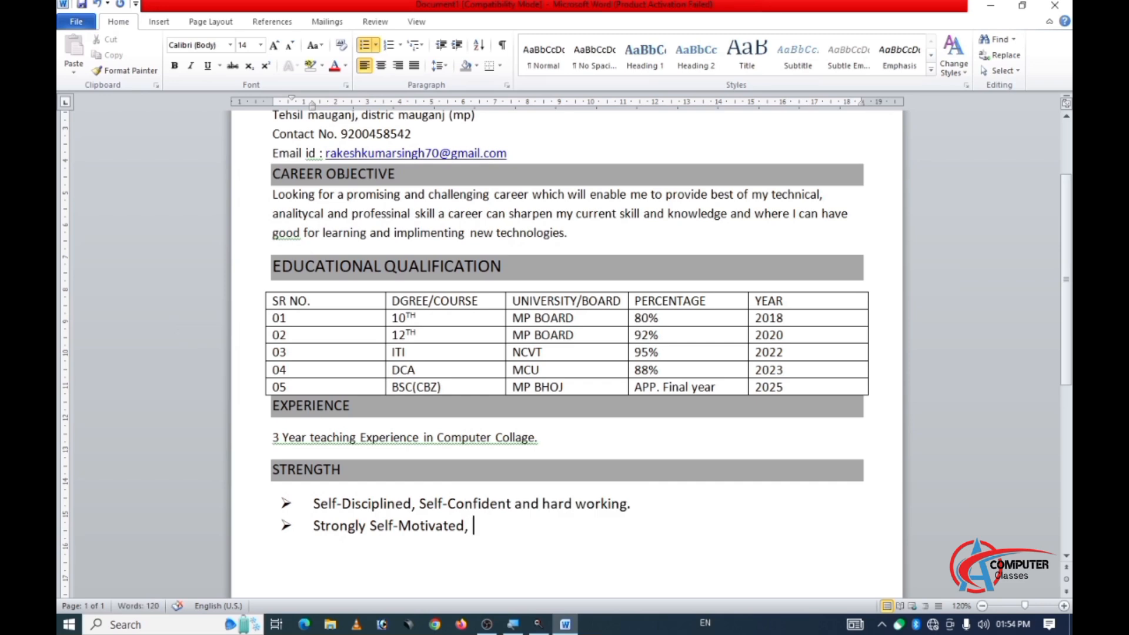
text(all)
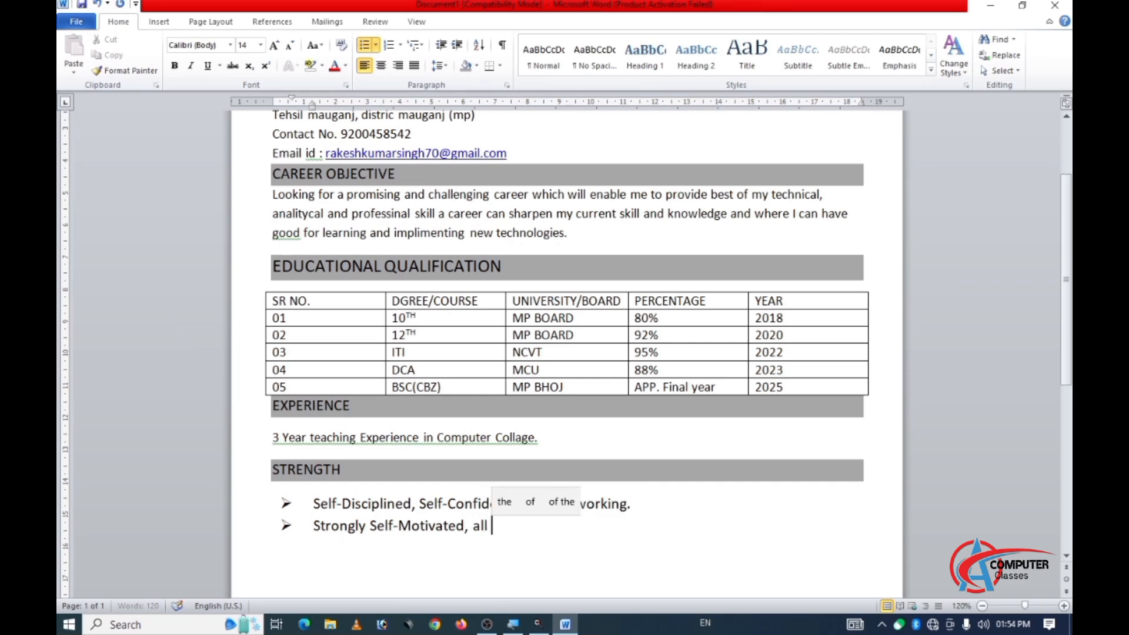
text( the)
key(BackSpace)
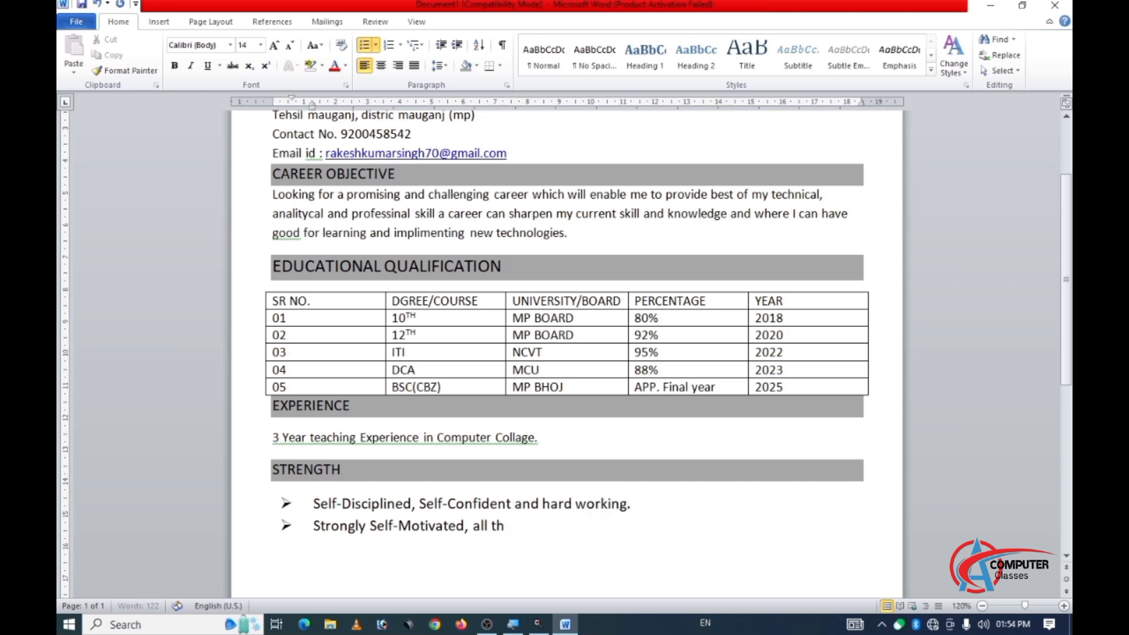
text(rive)
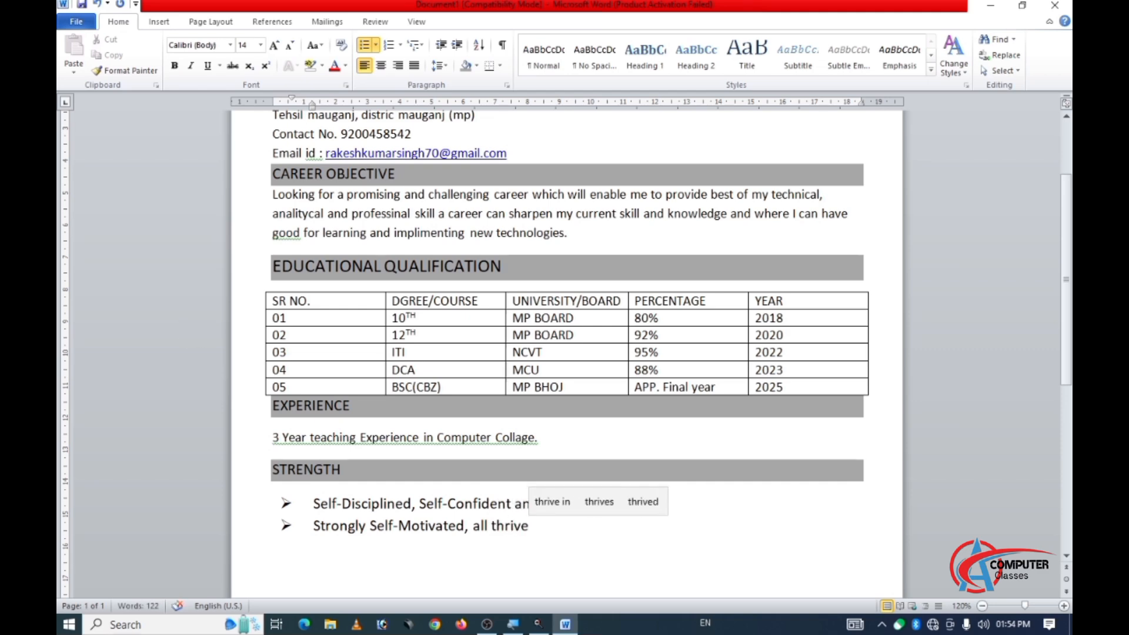
text( on )
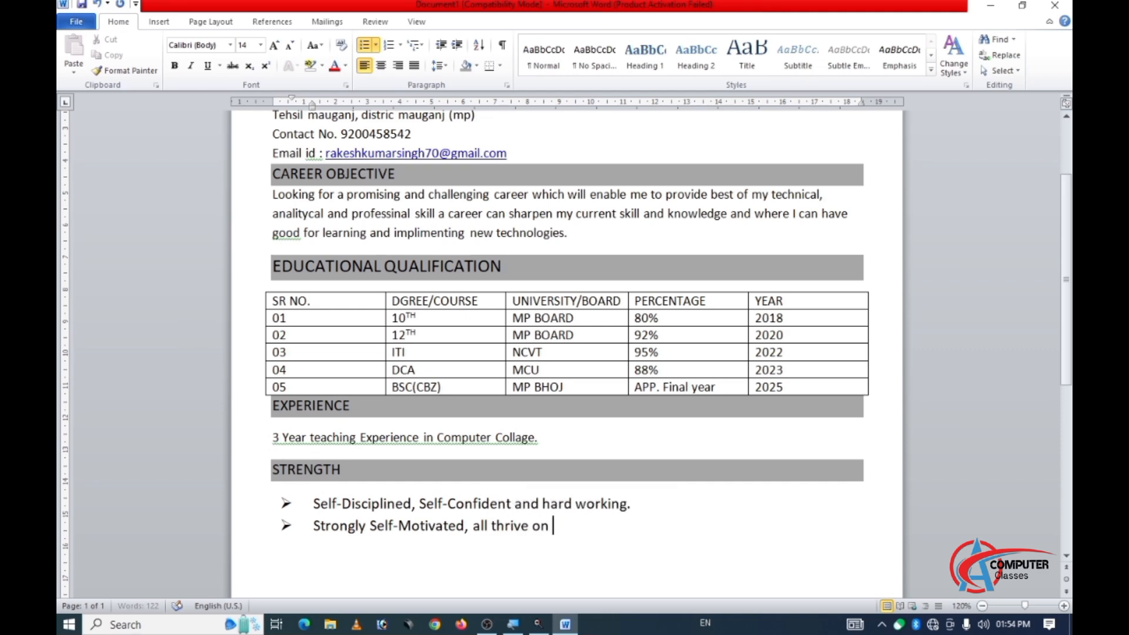
text(c)
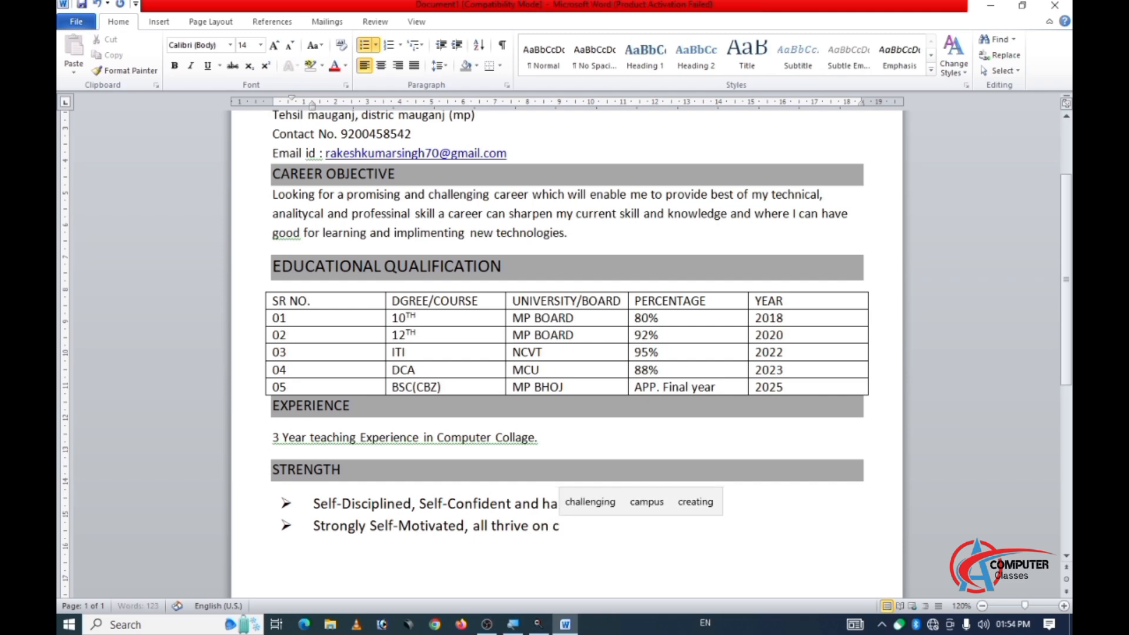
text(halleni)
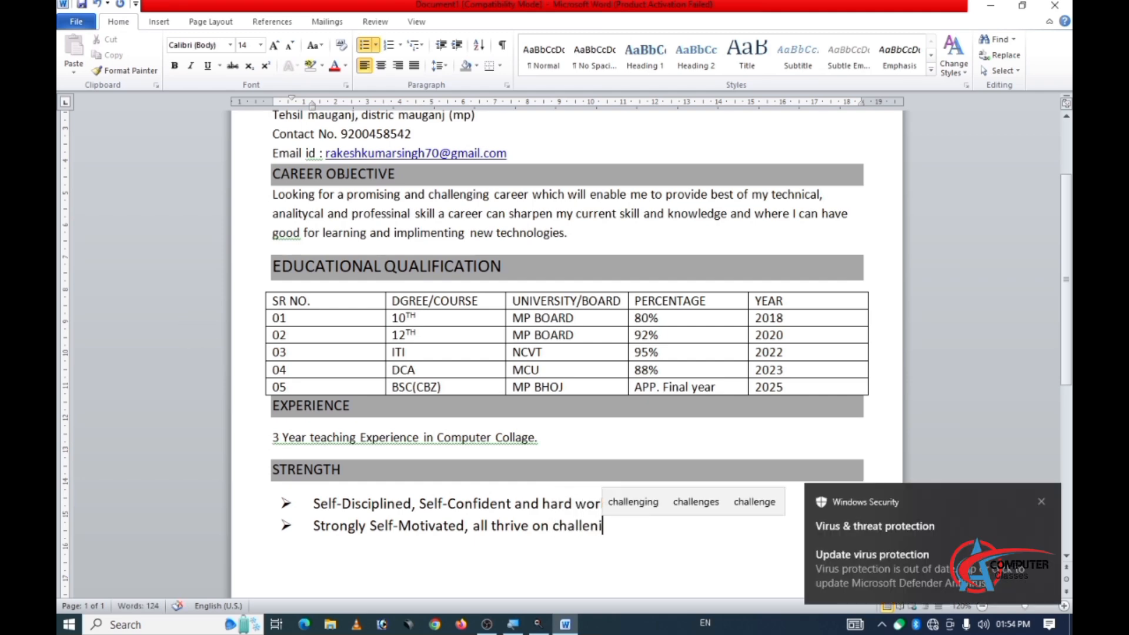
key(BackSpace)
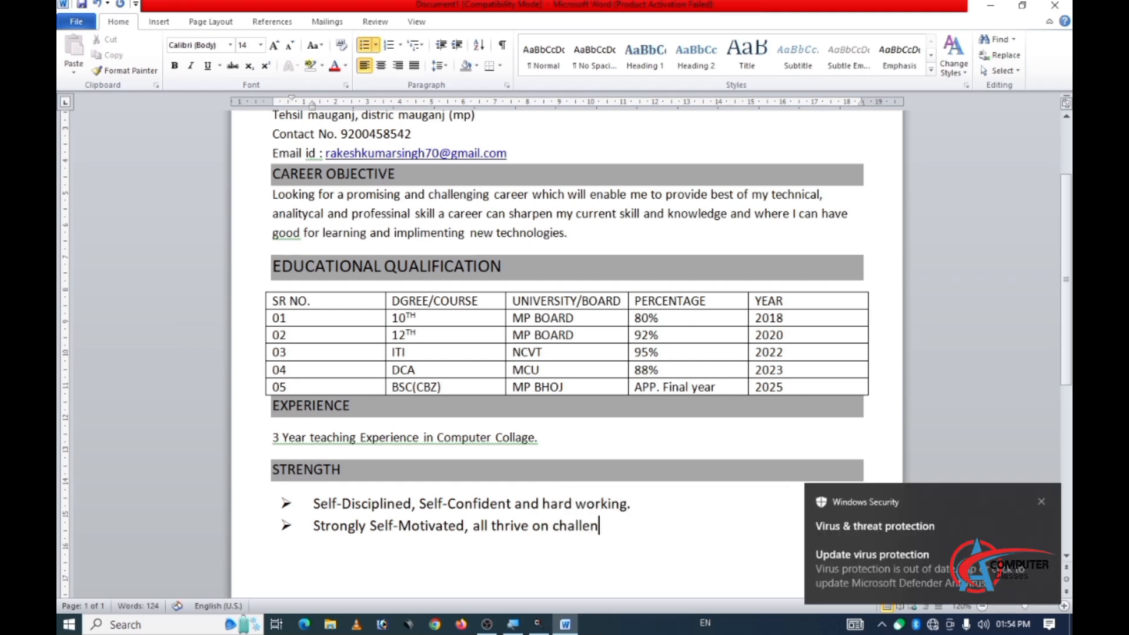
text(ging and)
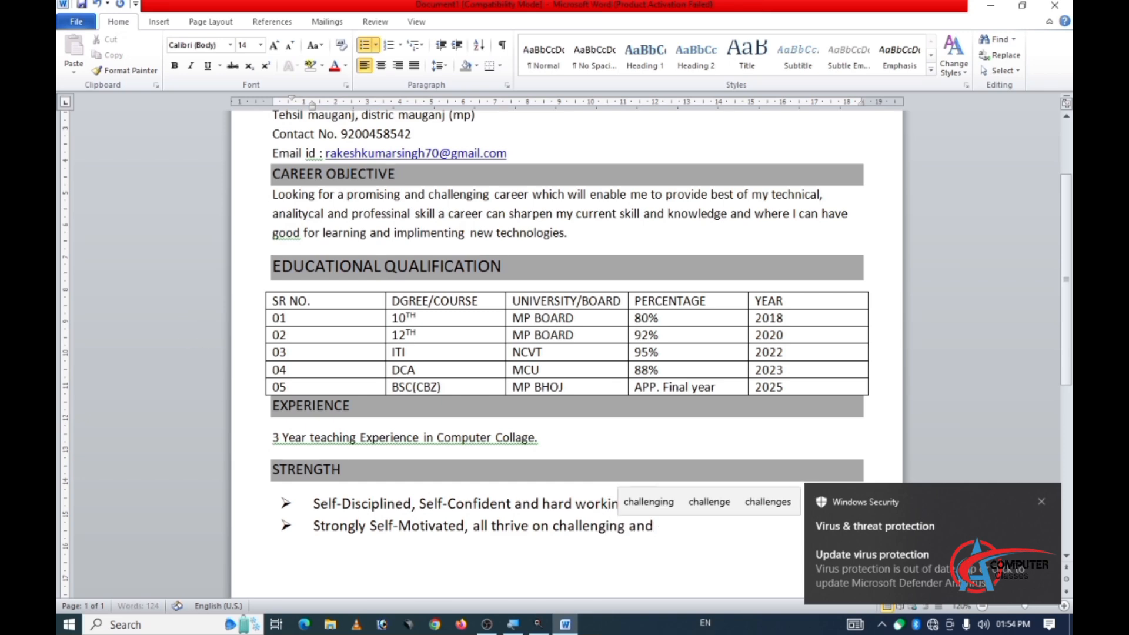
text( c)
text(o)
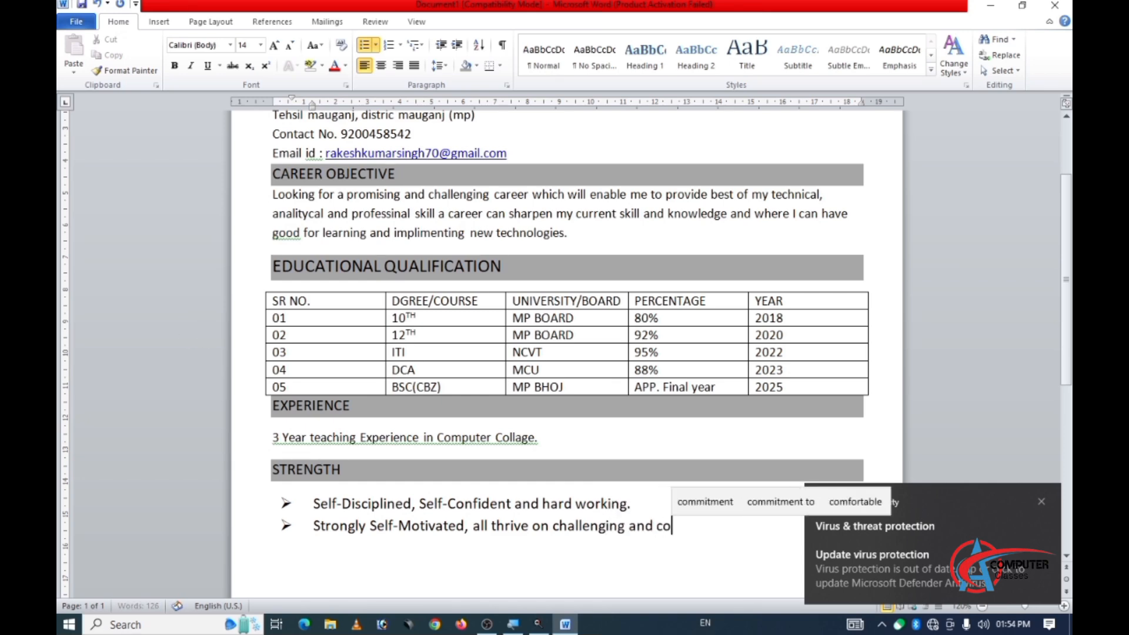
text(mmitm)
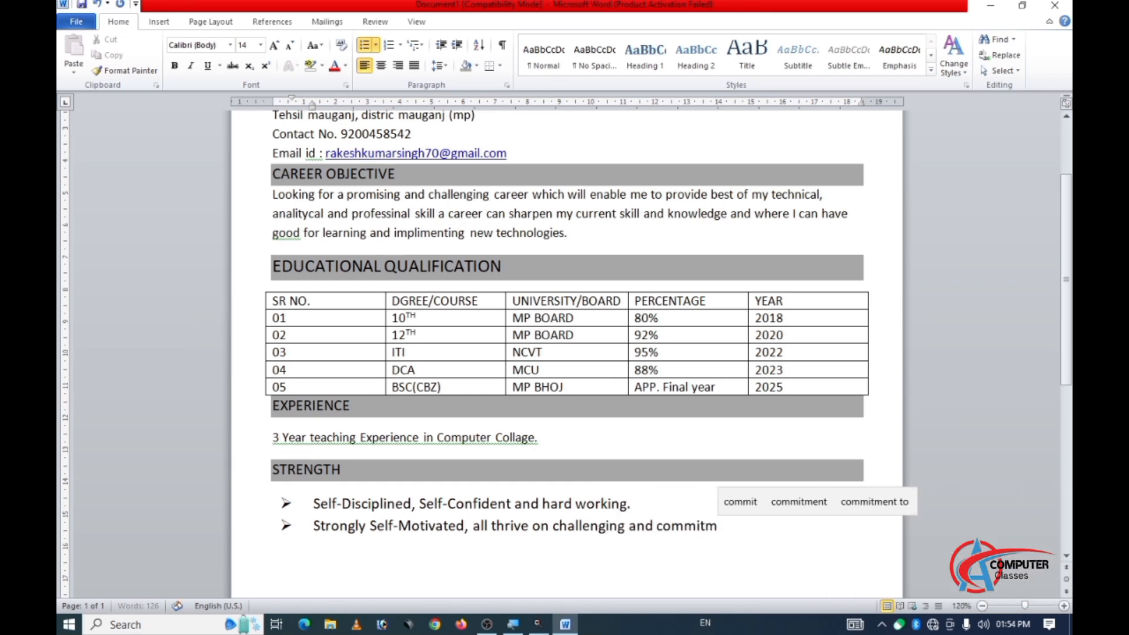
text(ent p)
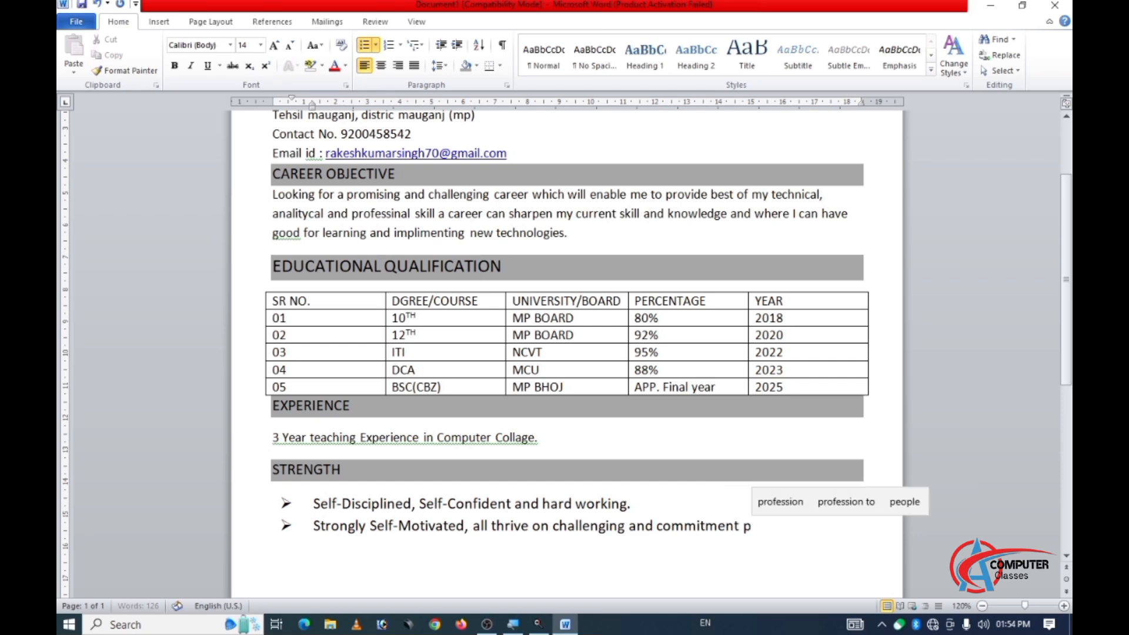
text(rofe)
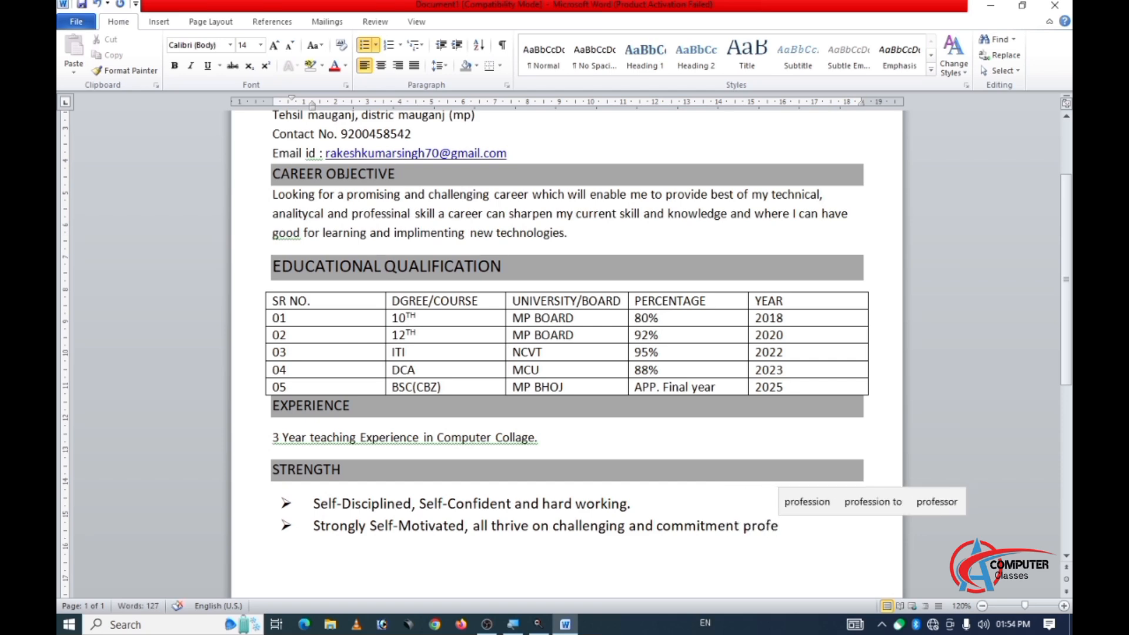
text(ssio)
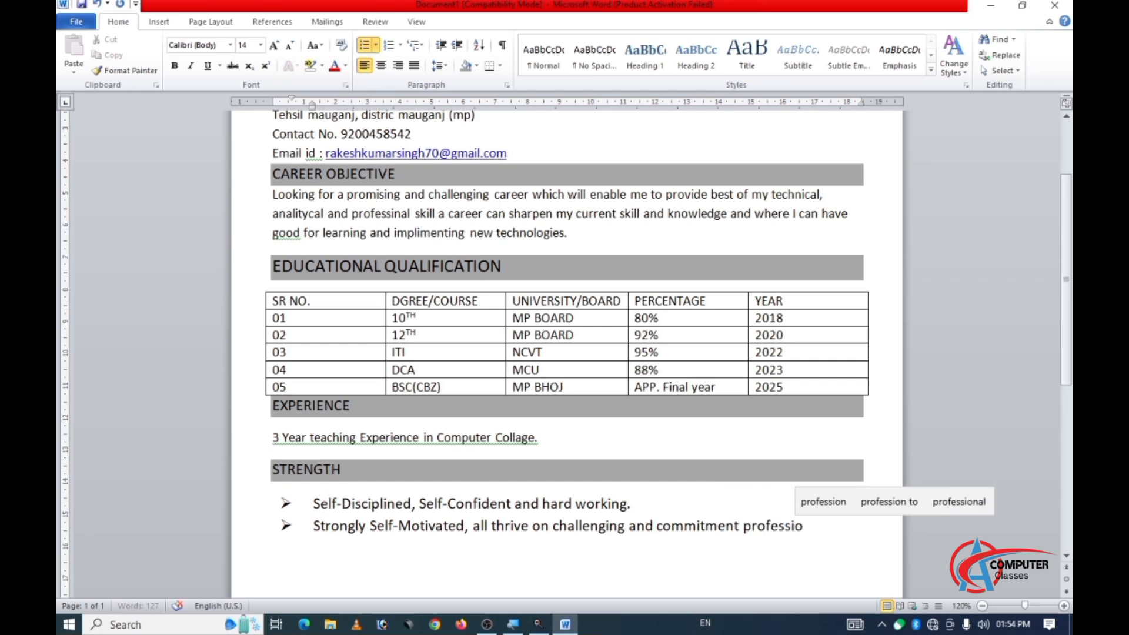
text(n.)
key(Return)
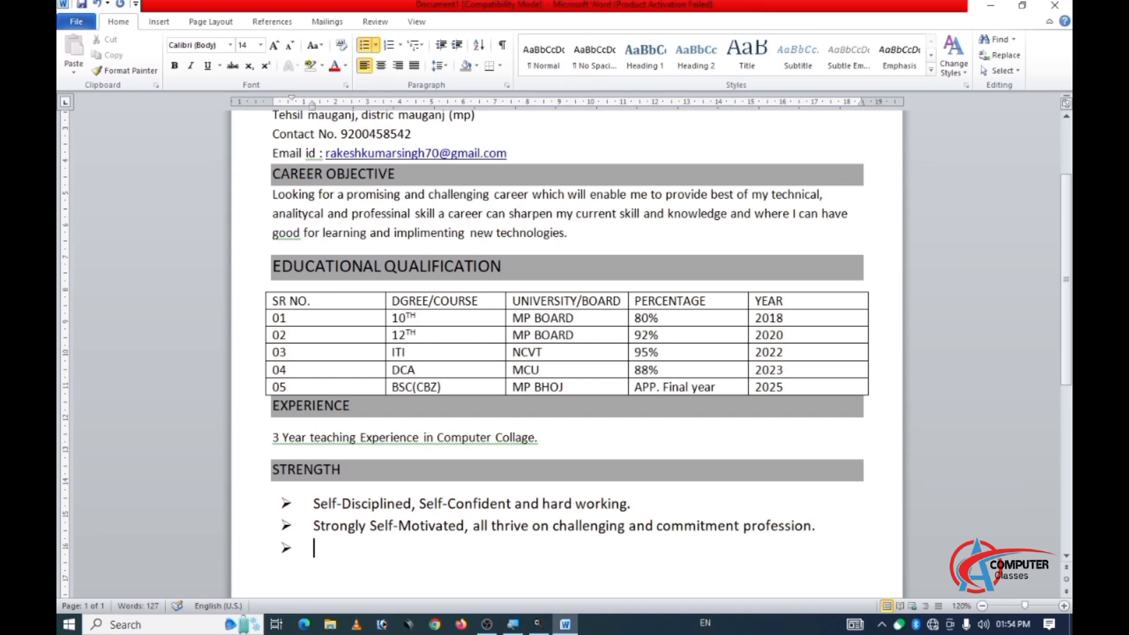
Write "Ability to rapidly build relationship and set up trust." as the third bullet under the STRENGTH heading.
text(Av)
key(BackSpace)
text(bility )
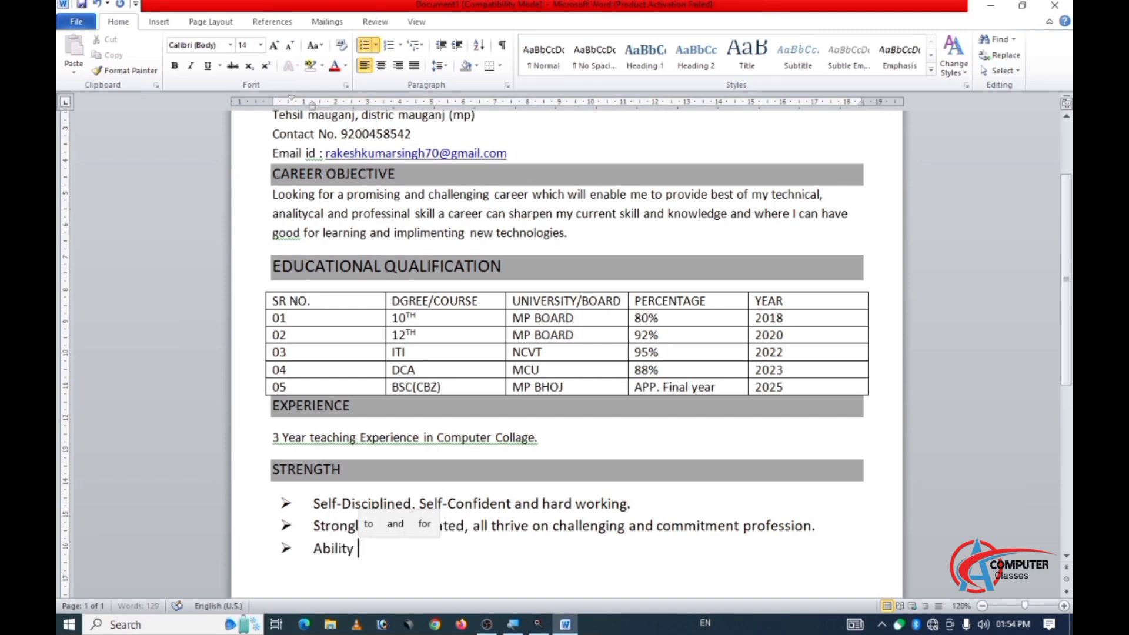
text(to ra)
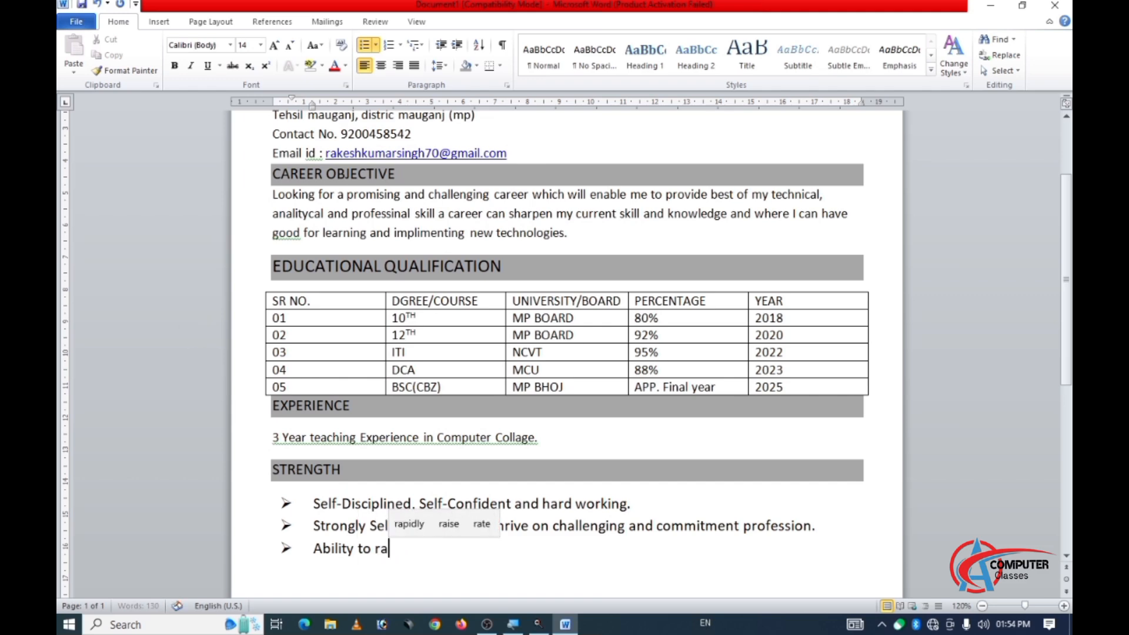
text(pidly)
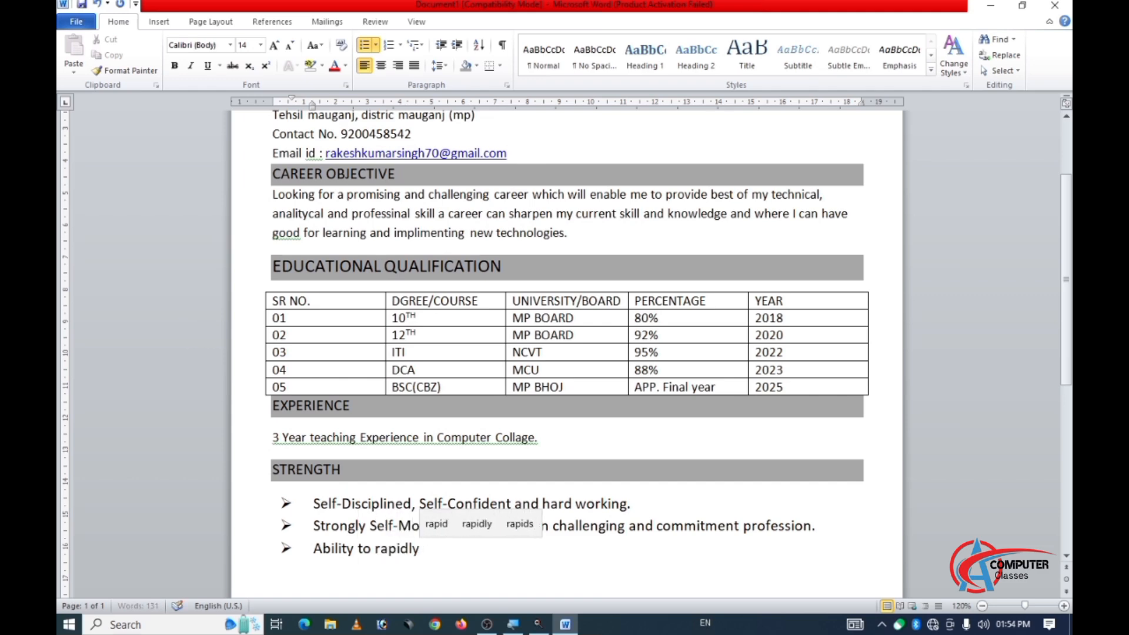
text( build)
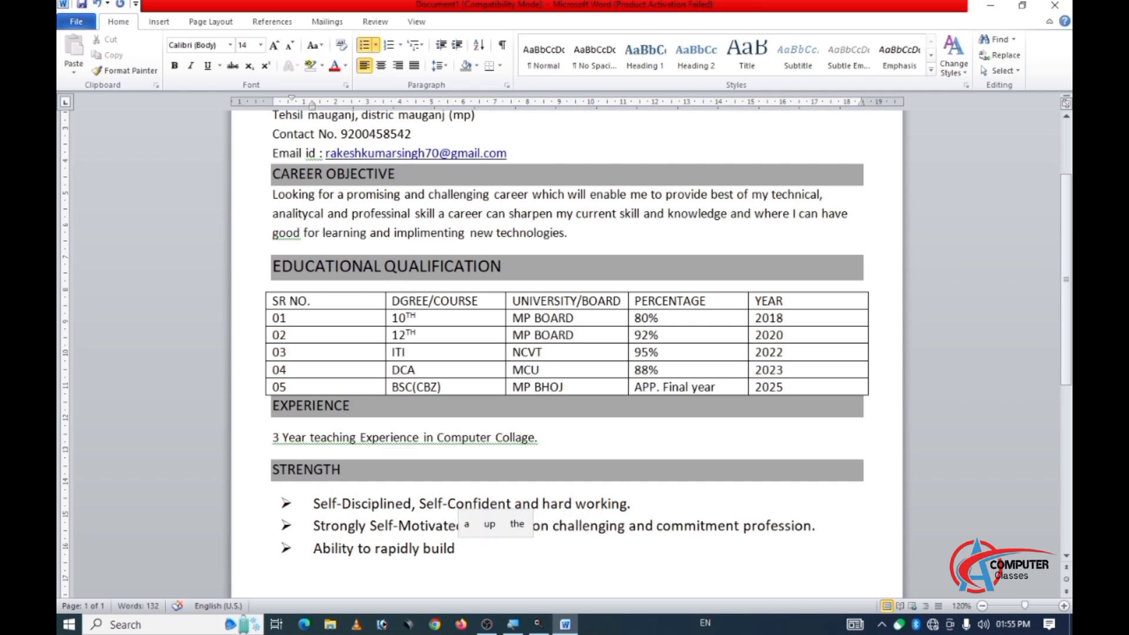
text( re)
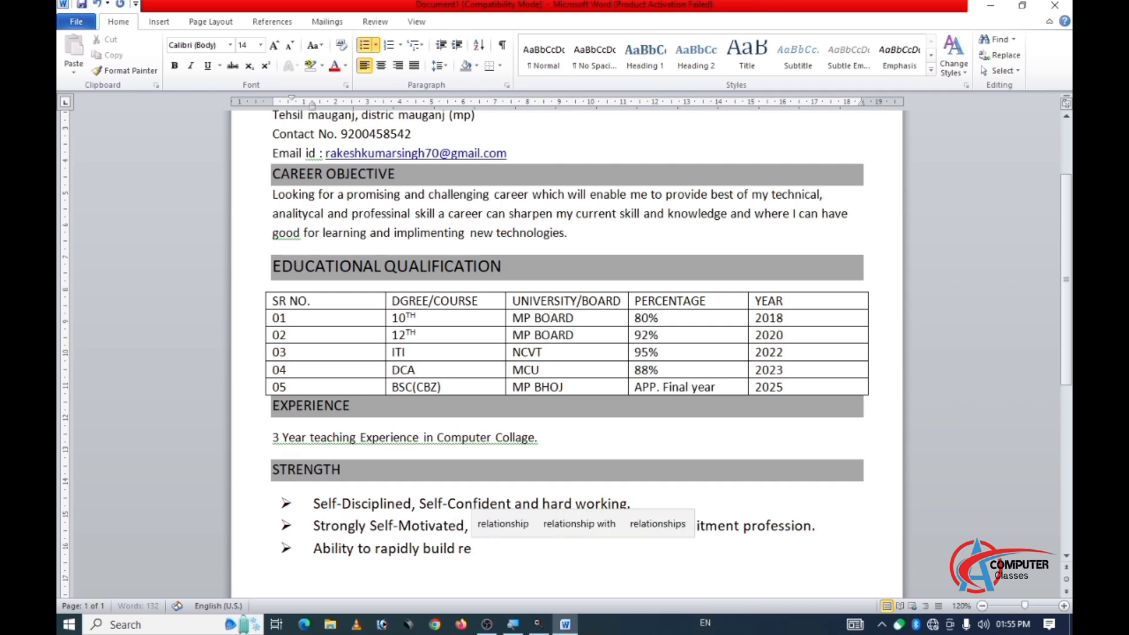
text(latio)
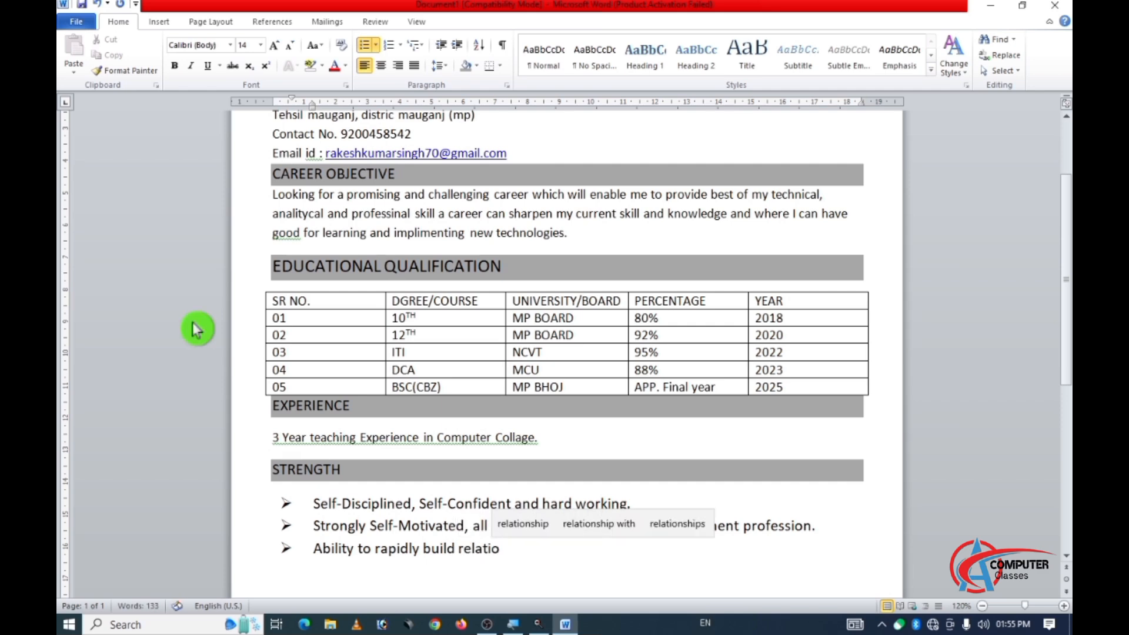
text(nship)
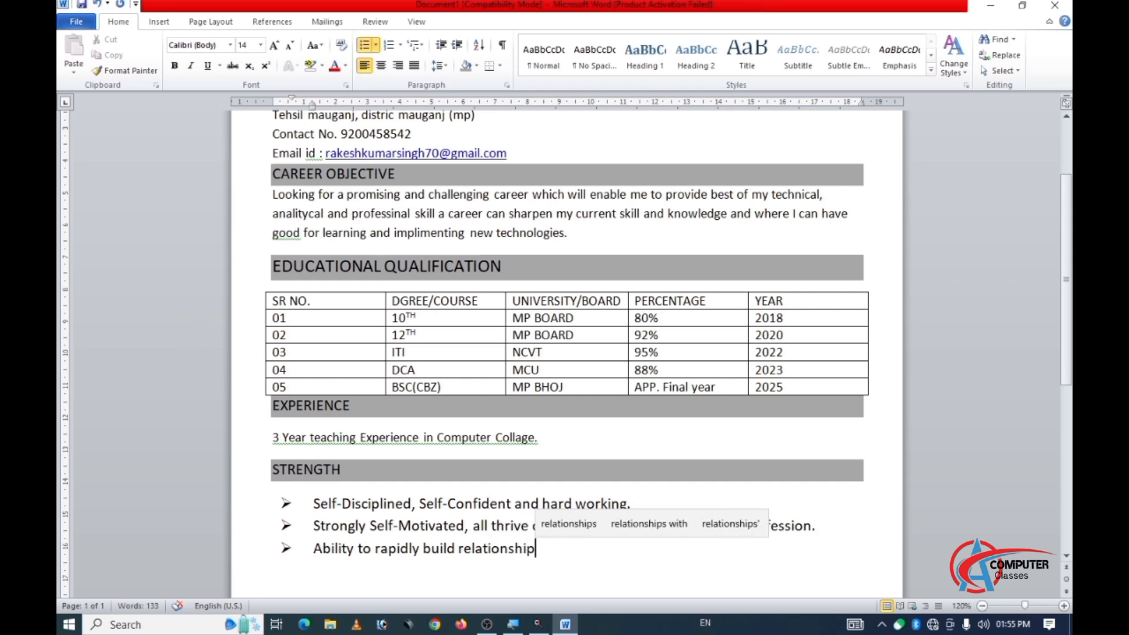
text( and se)
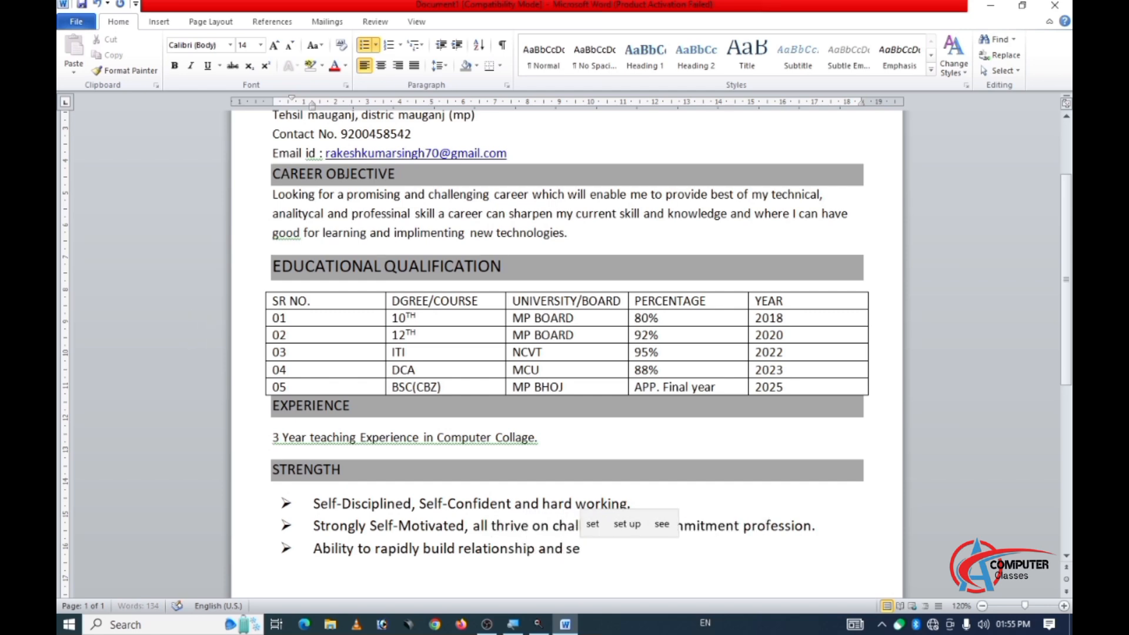
text(t up)
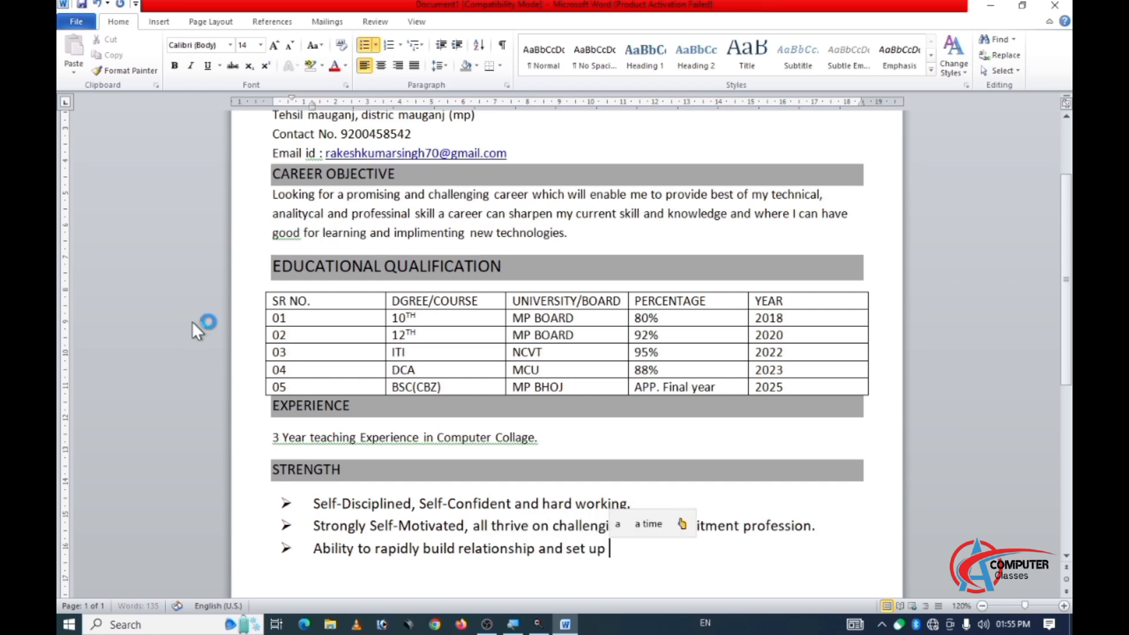
click(197, 329)
text(trus)
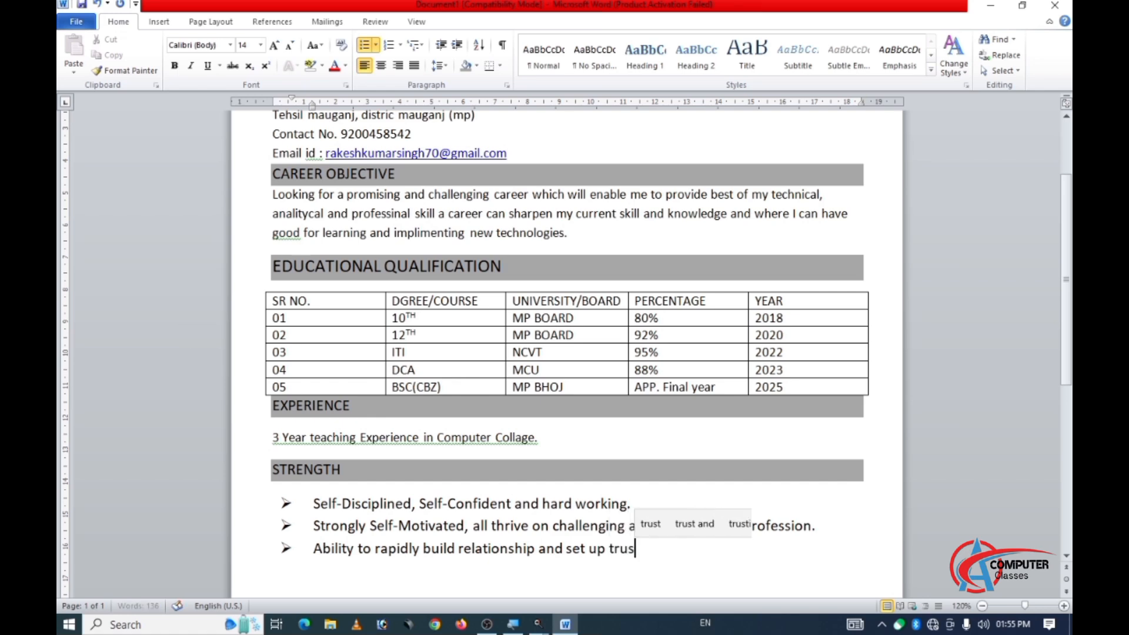
text(t.)
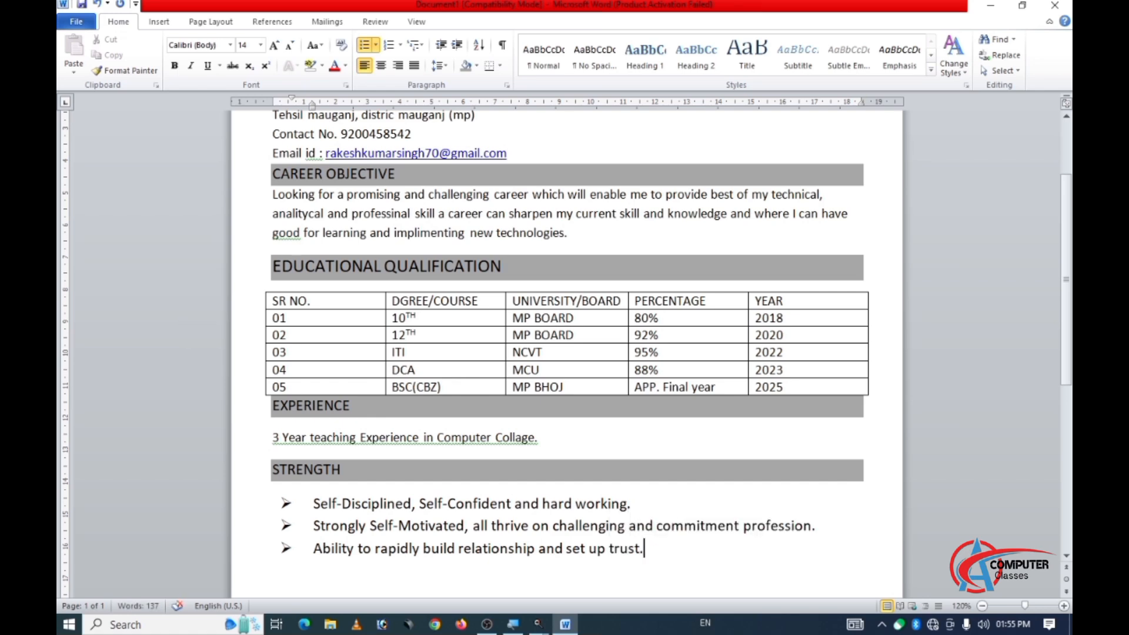
key(Return)
Write "Good listening skill." as the fourth bullet under the STRENGTH heading.
text(Good)
text(list)
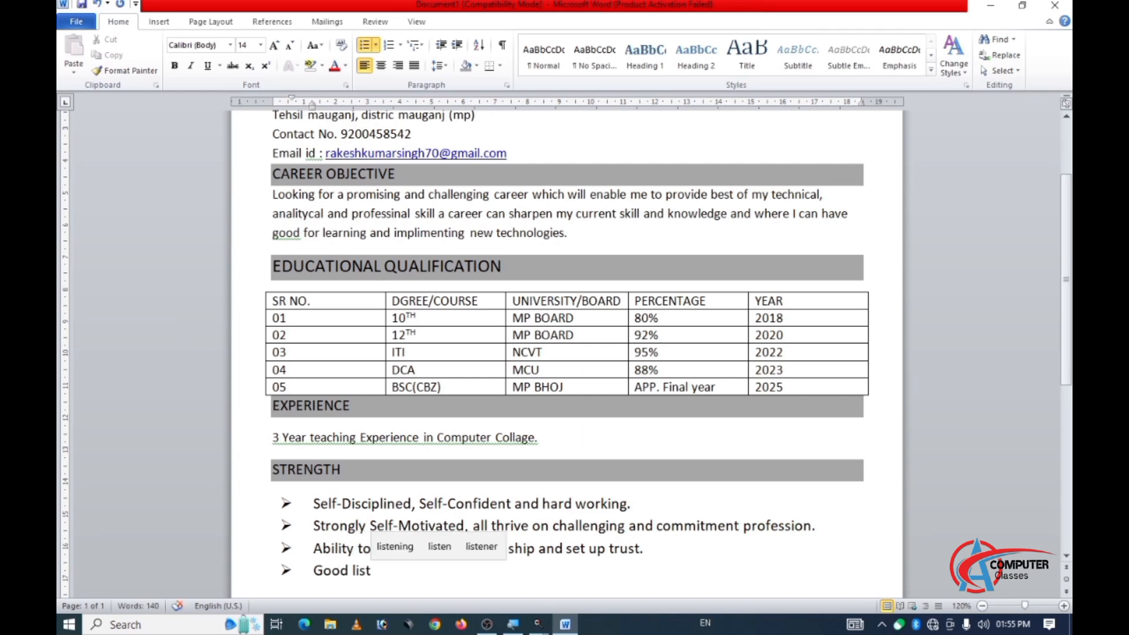
text(enin)
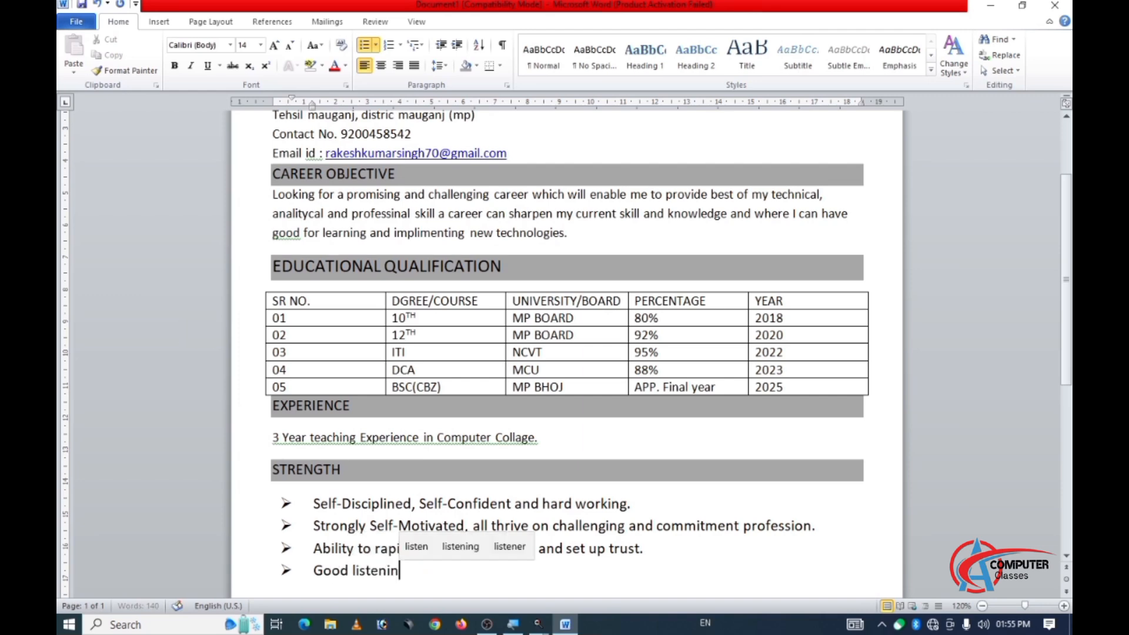
text(g ski)
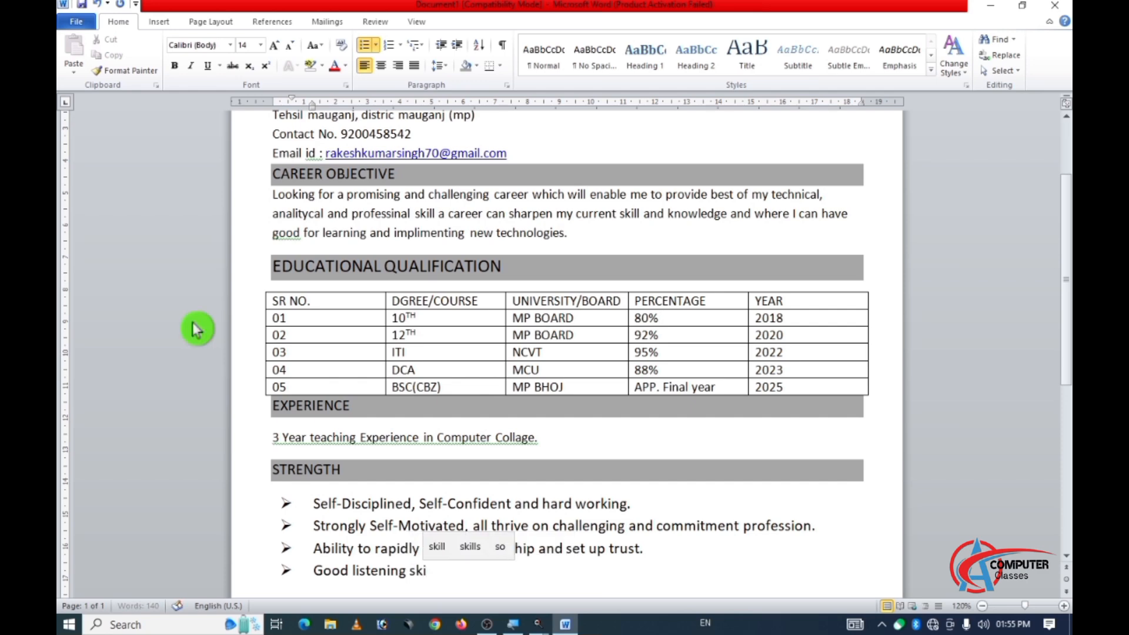
text(ll.)
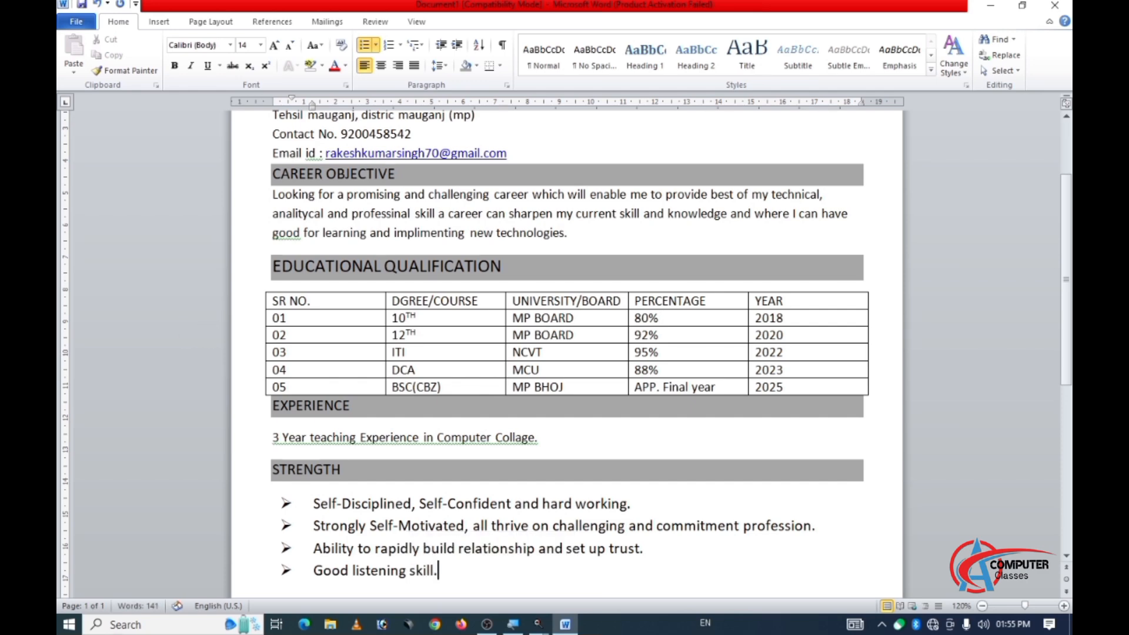
End the bulleted list below "Good listening skill." with an unbulleted line.
key(BackSpace)
scroll(320, 265, down, 2)
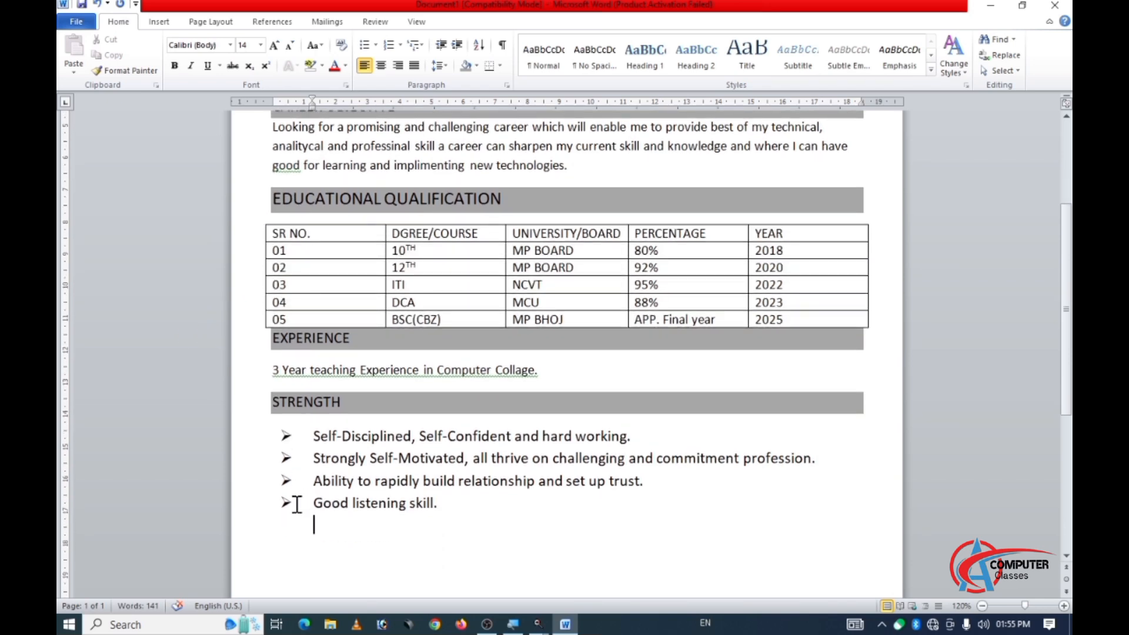
key(BackSpace)
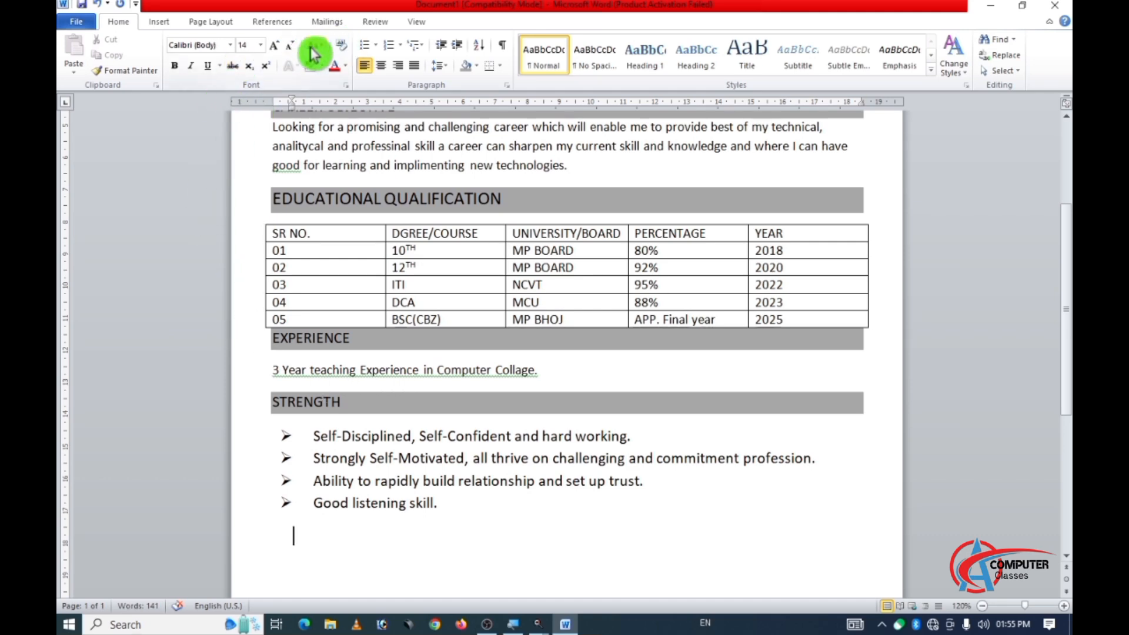
Save the document as a Word Document named RESUME on the Desktop, replacing the existing file.
click(70, 26)
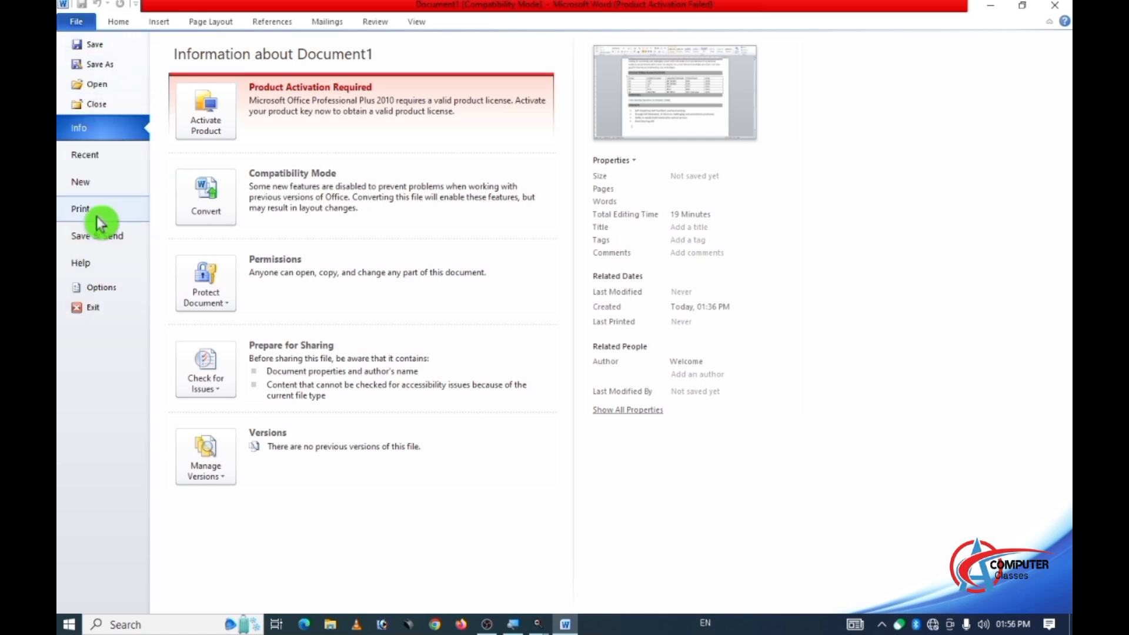
click(93, 48)
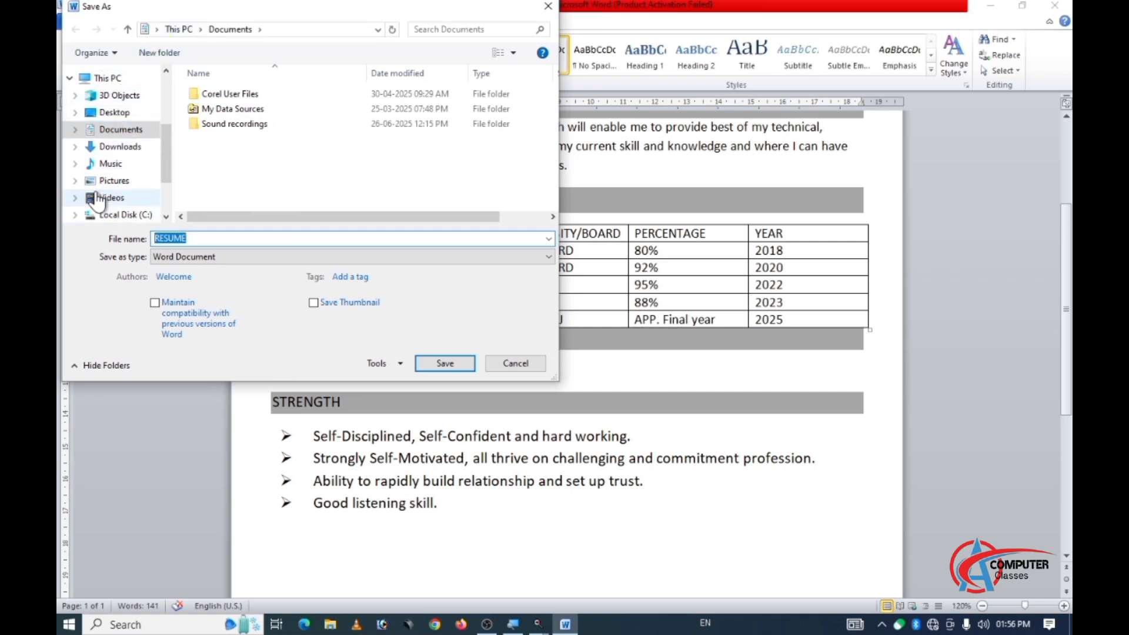
click(158, 35)
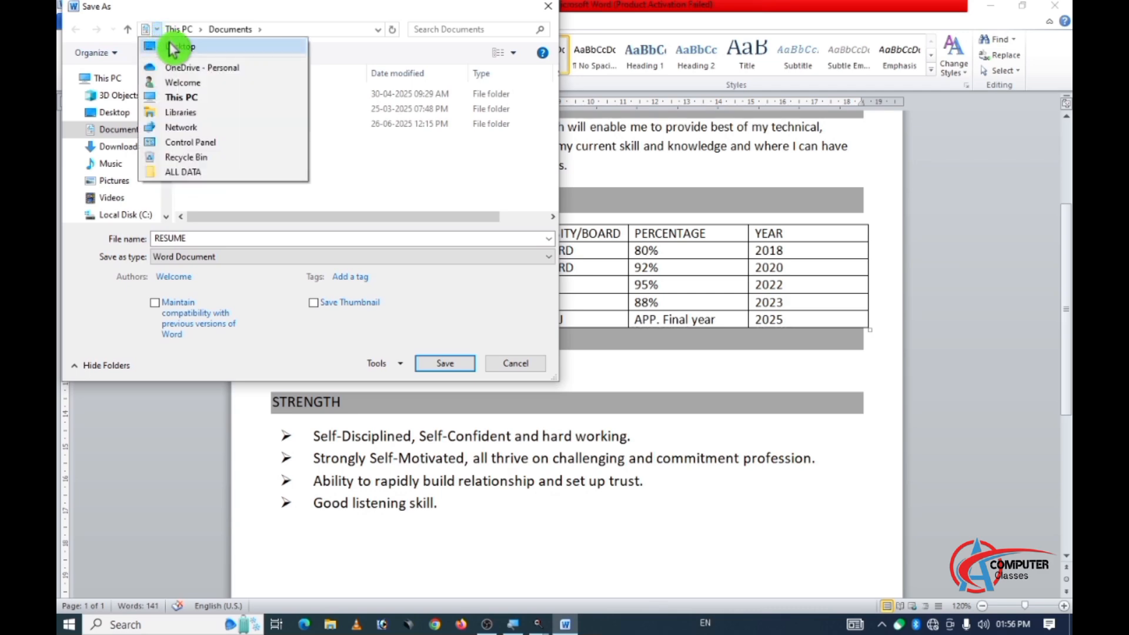
click(171, 46)
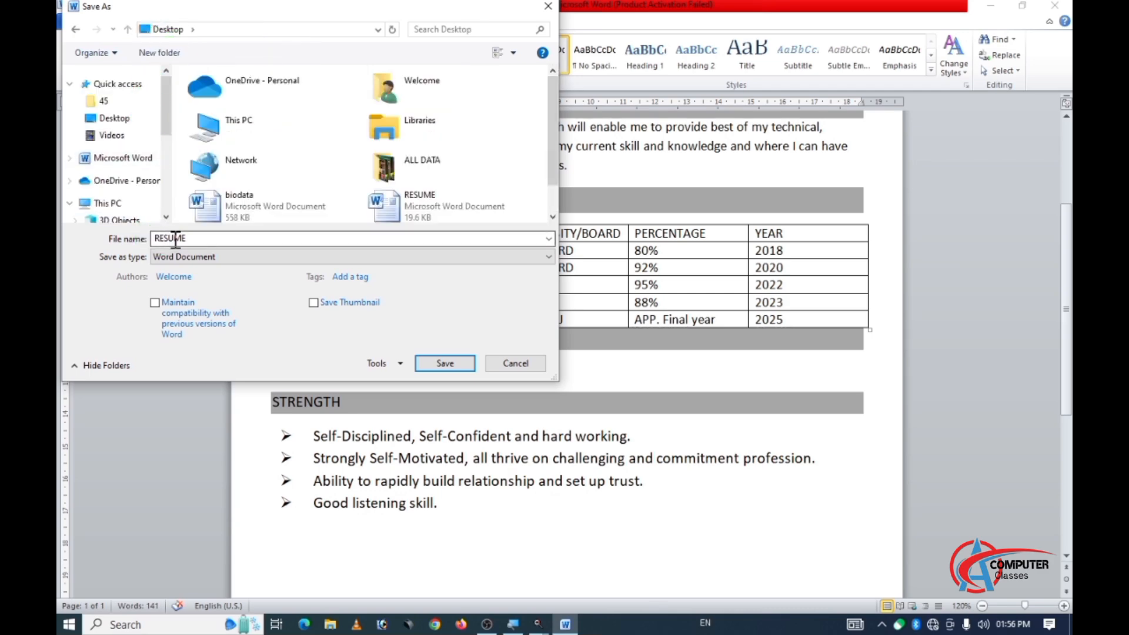
click(442, 365)
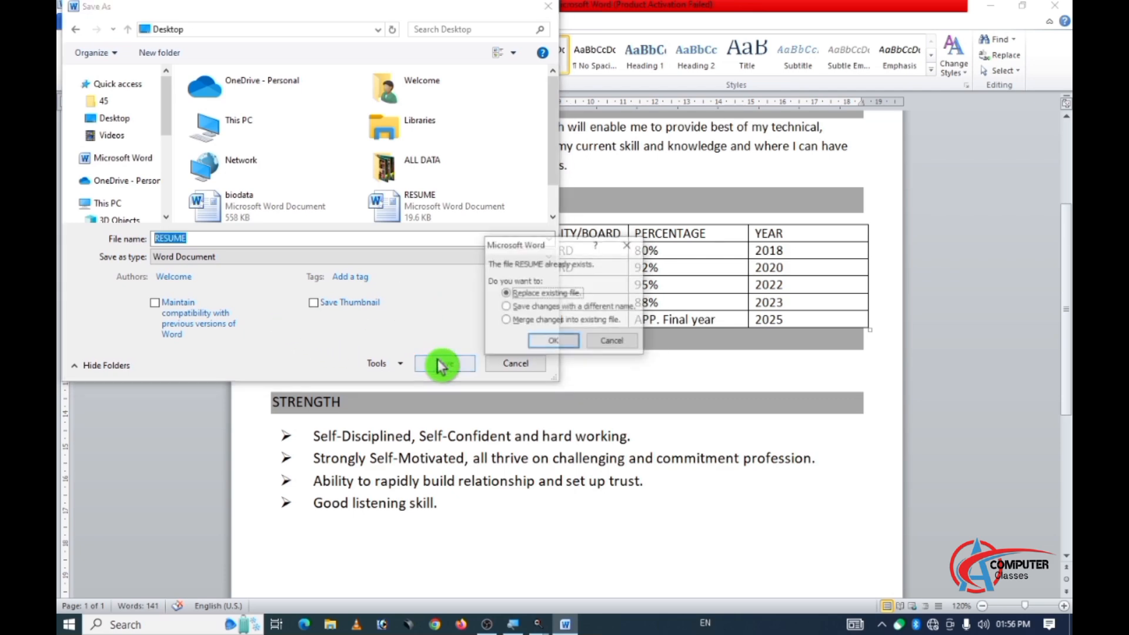
click(541, 343)
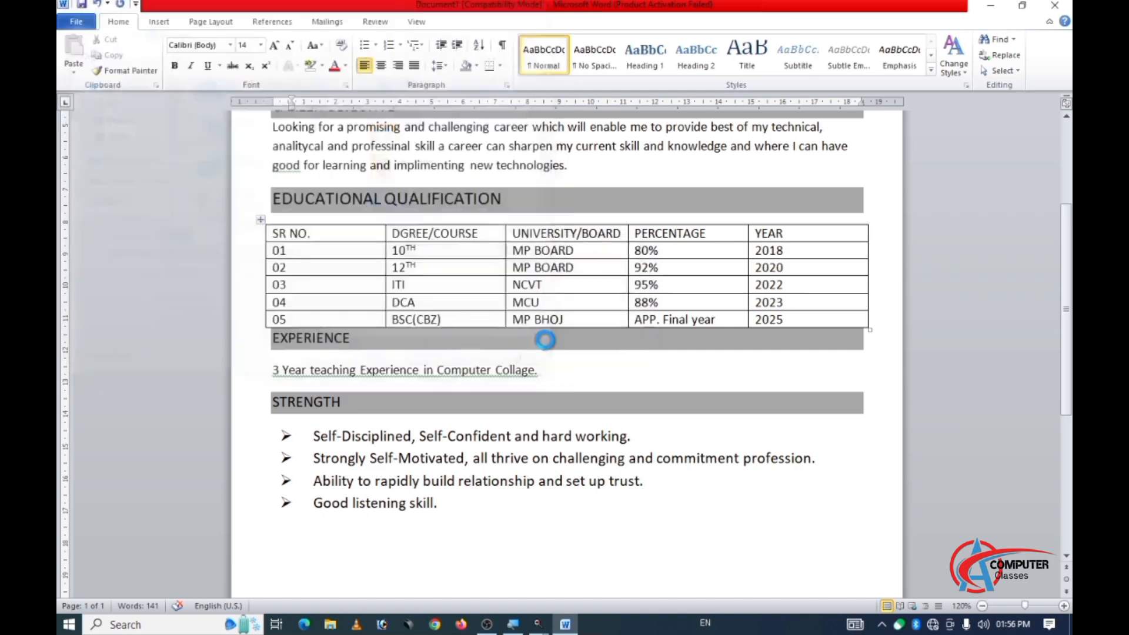
click(740, 345)
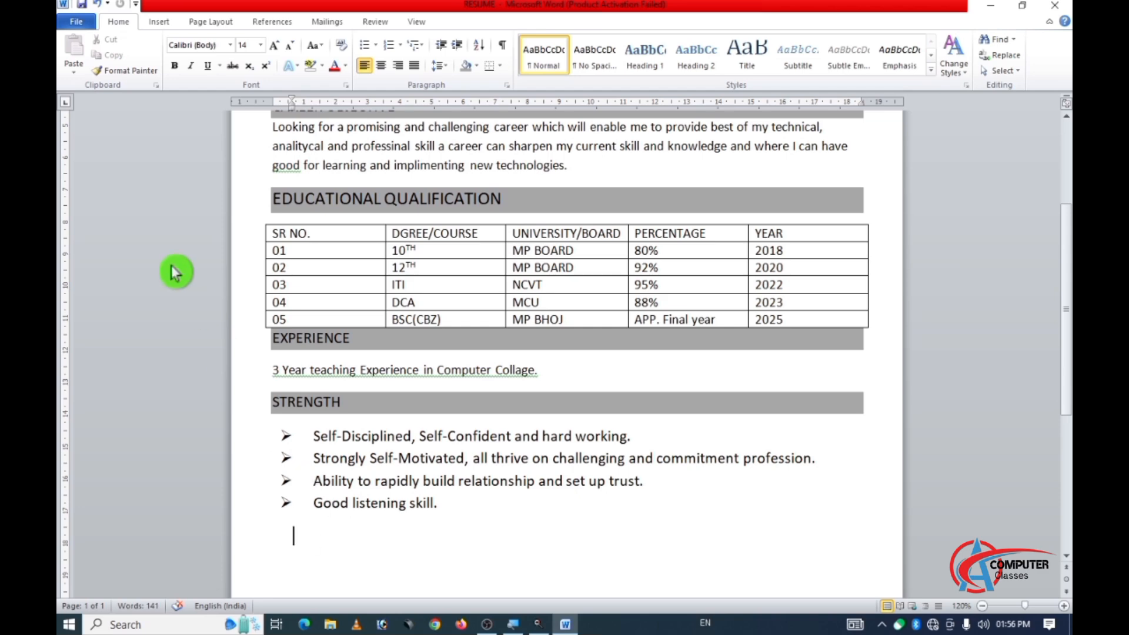
Write the heading "PROFESSIONAL DETAILS" on the line below the strengths list.
text(P)
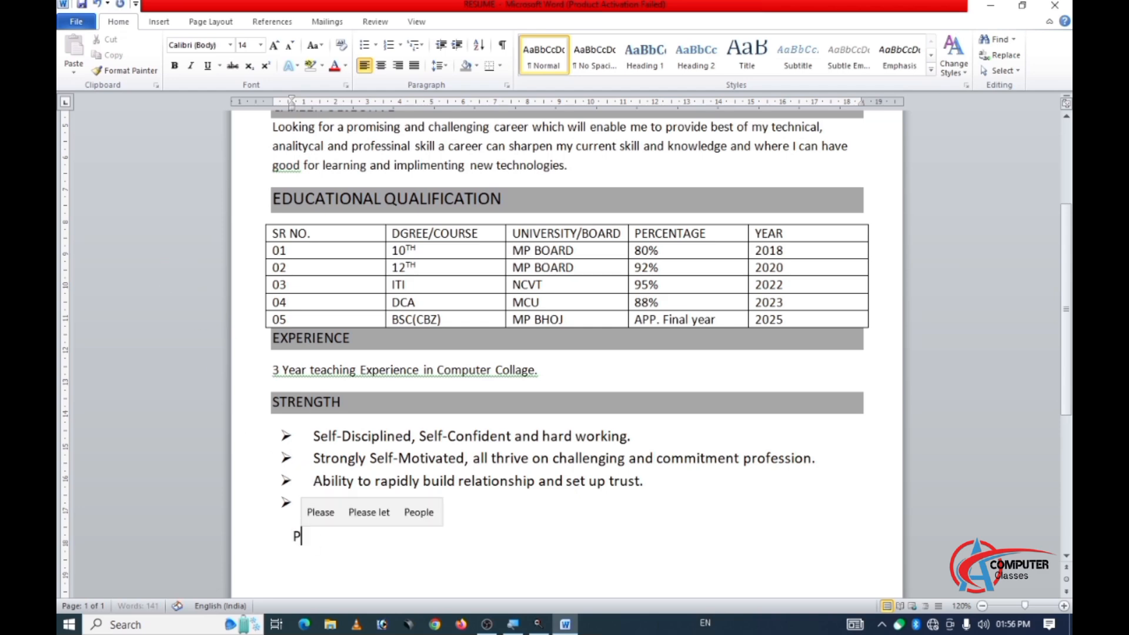
text(ROFE)
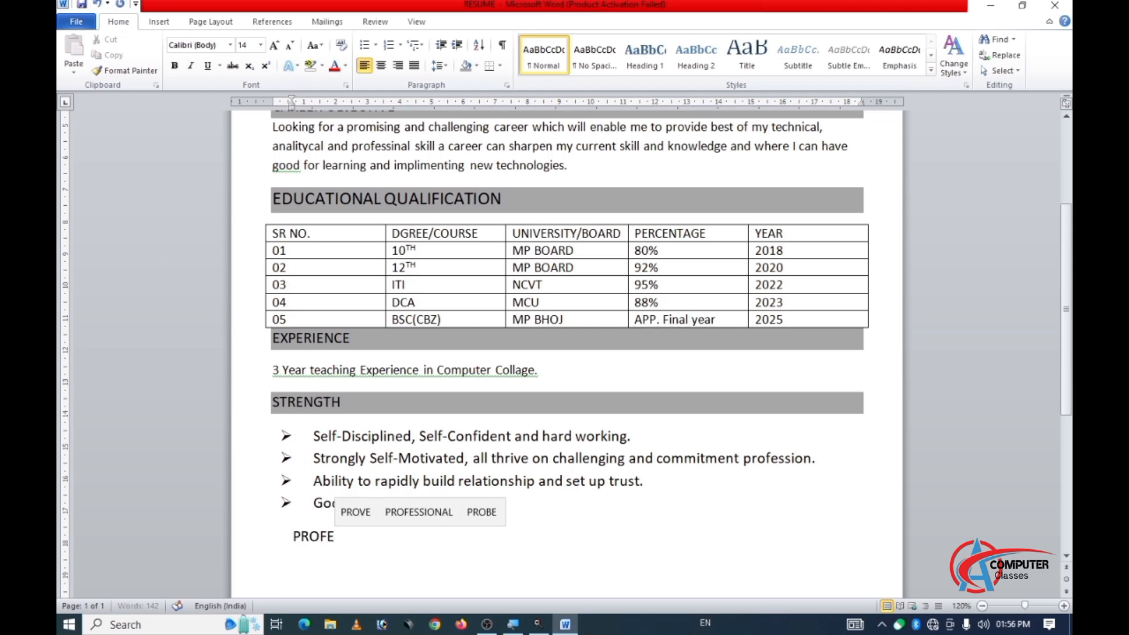
text(SSIONA)
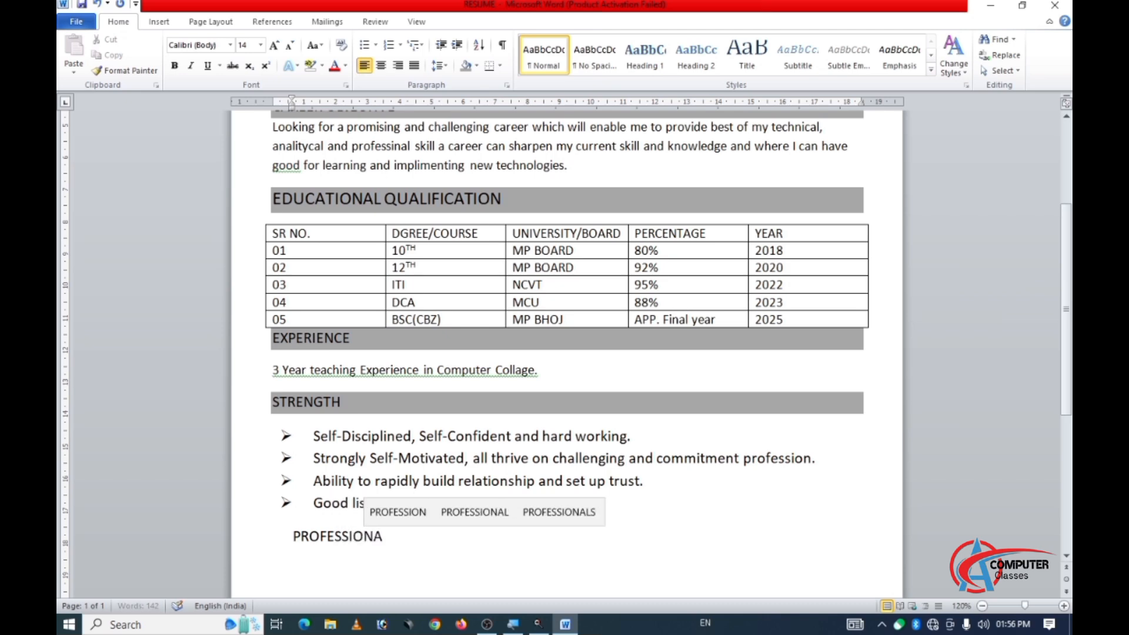
text(L D)
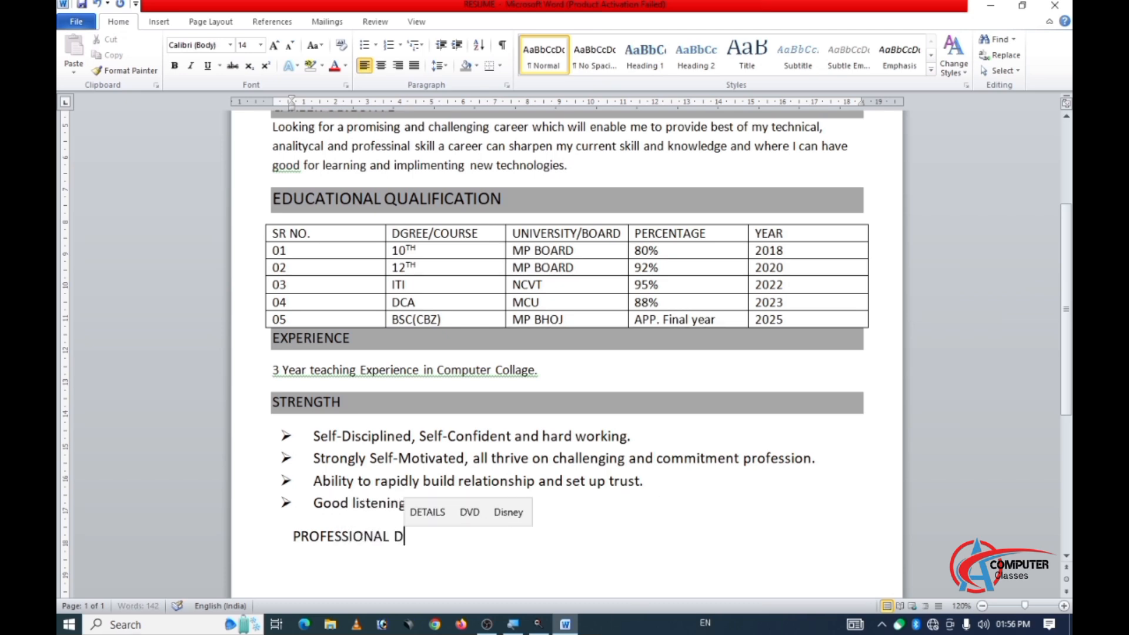
text(ETAILS)
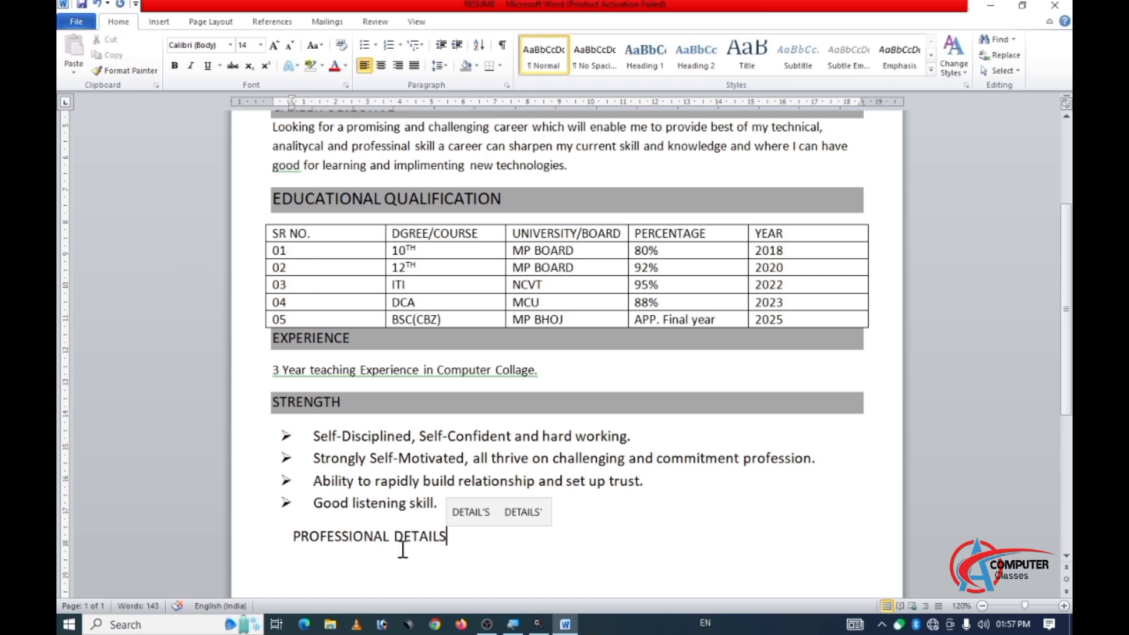
Move the text of the four strength bullets up to directly after the word STRENGTH.
click(357, 457)
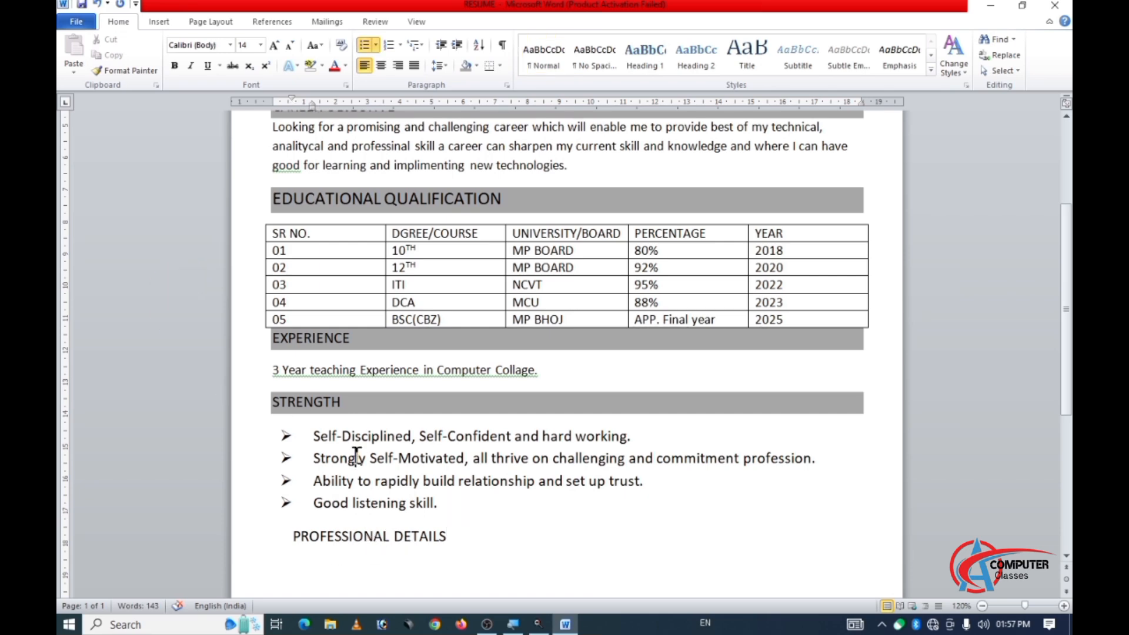
drag(443, 506, 317, 423)
click(447, 537)
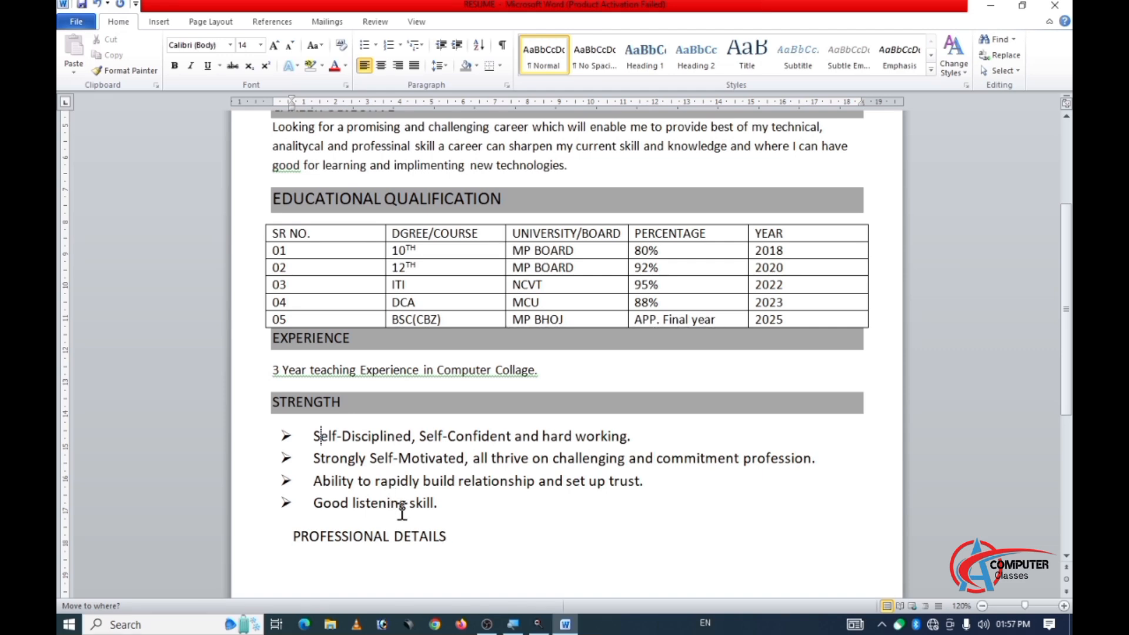
drag(442, 510, 341, 403)
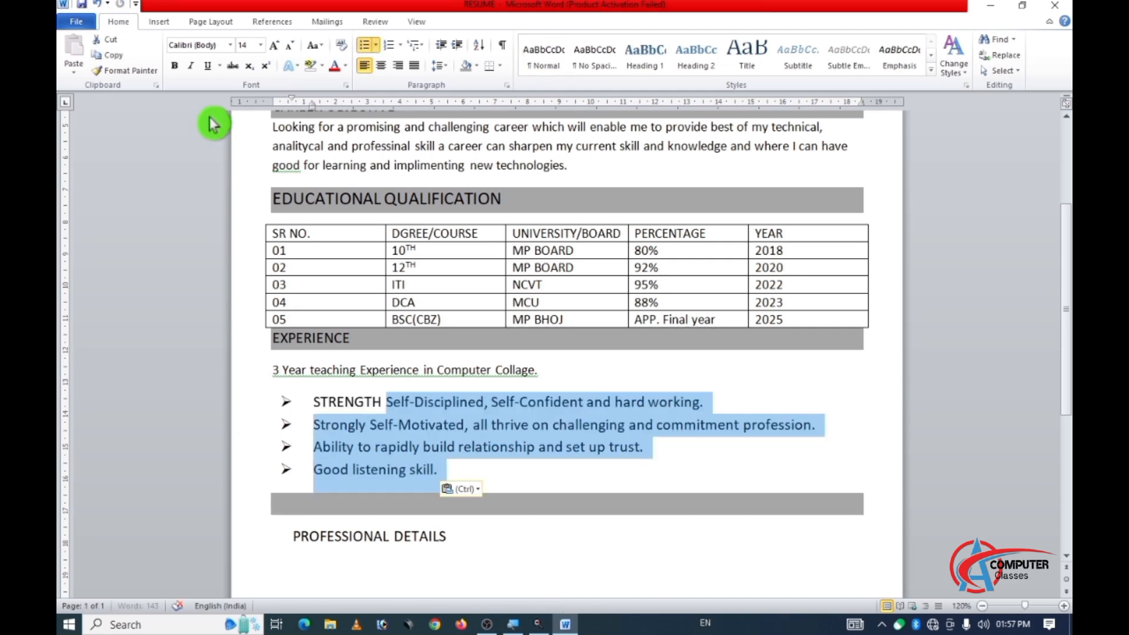
Reduce the font size of the four strength bullets and the word STRENGTH to 12.
click(288, 47)
drag(383, 402, 310, 400)
click(290, 47)
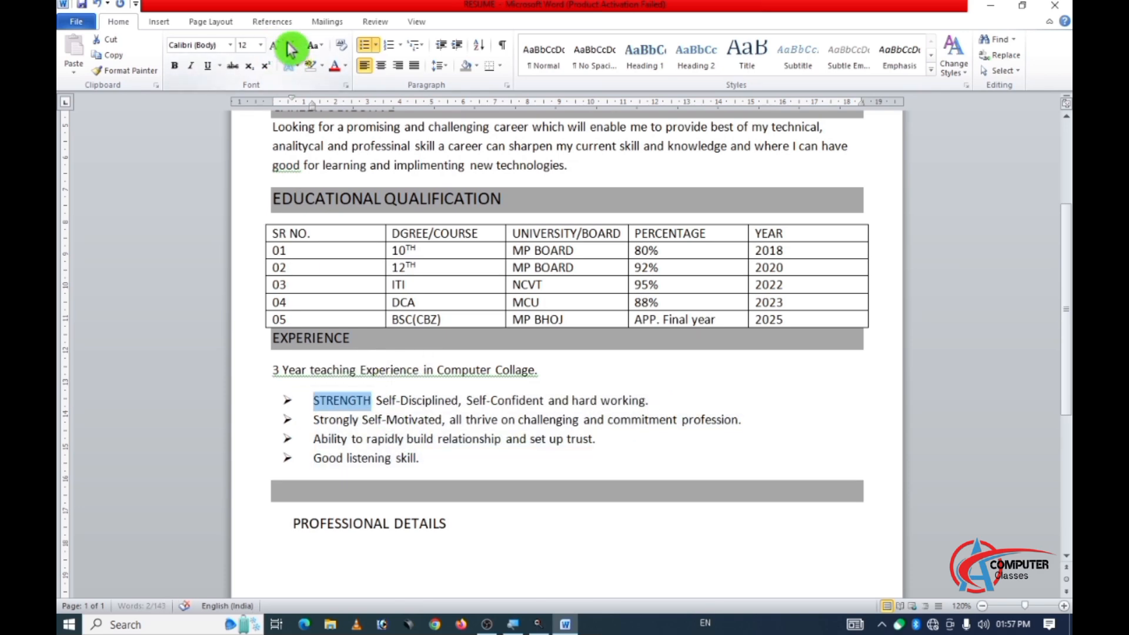
Reduce the font size of the EDUCATIONAL QUALIFICATION heading to 14.
click(261, 217)
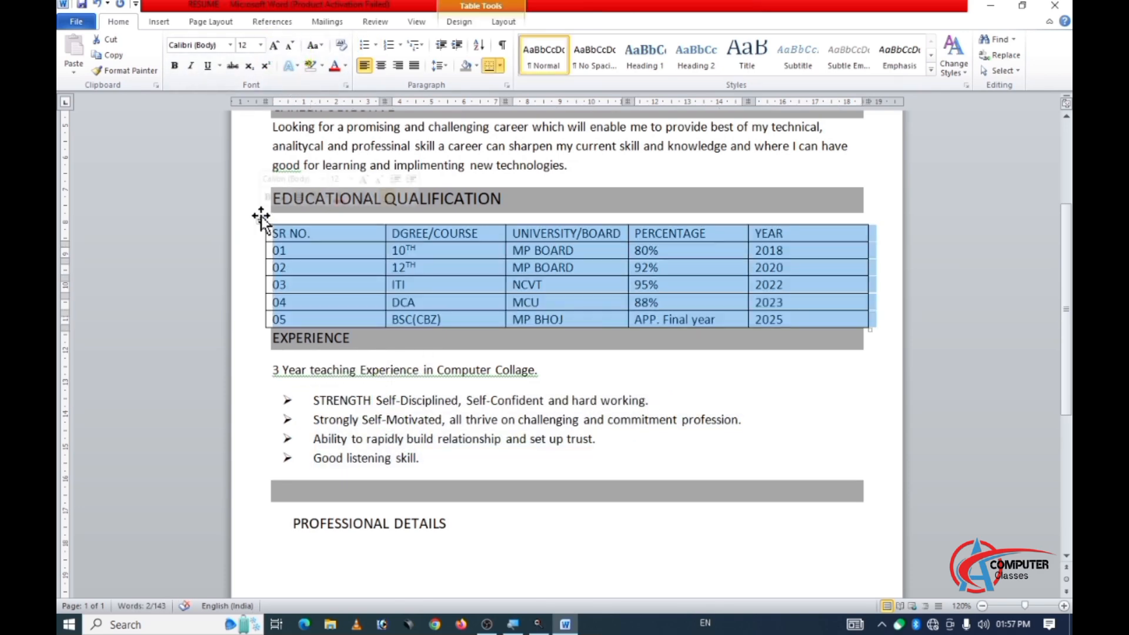
double_click(398, 147)
click(374, 203)
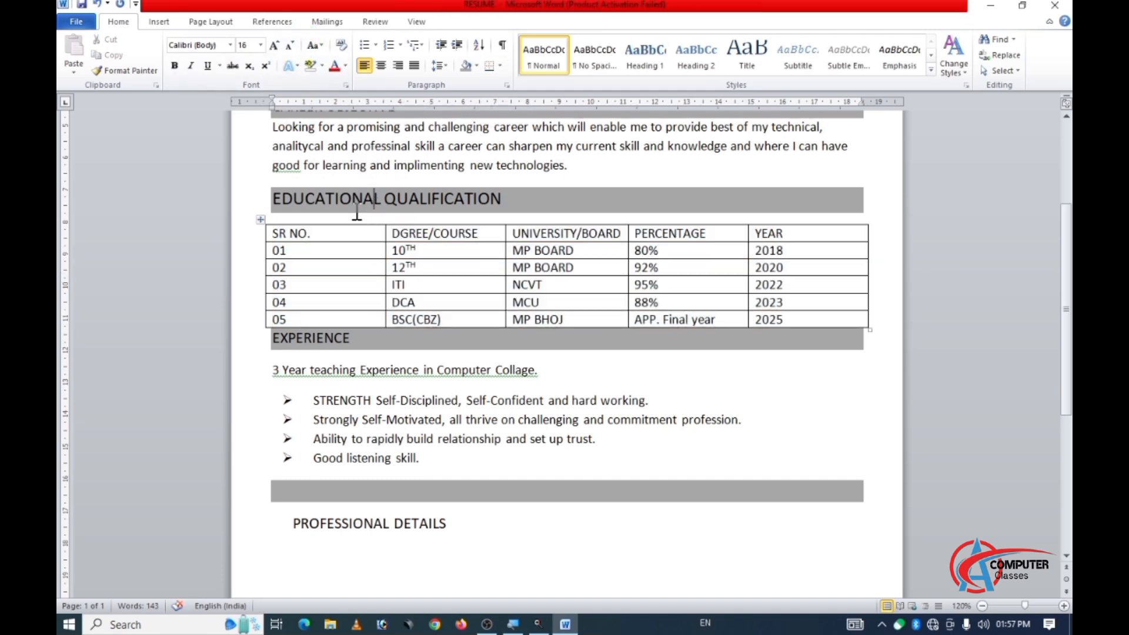
triple_click(490, 217)
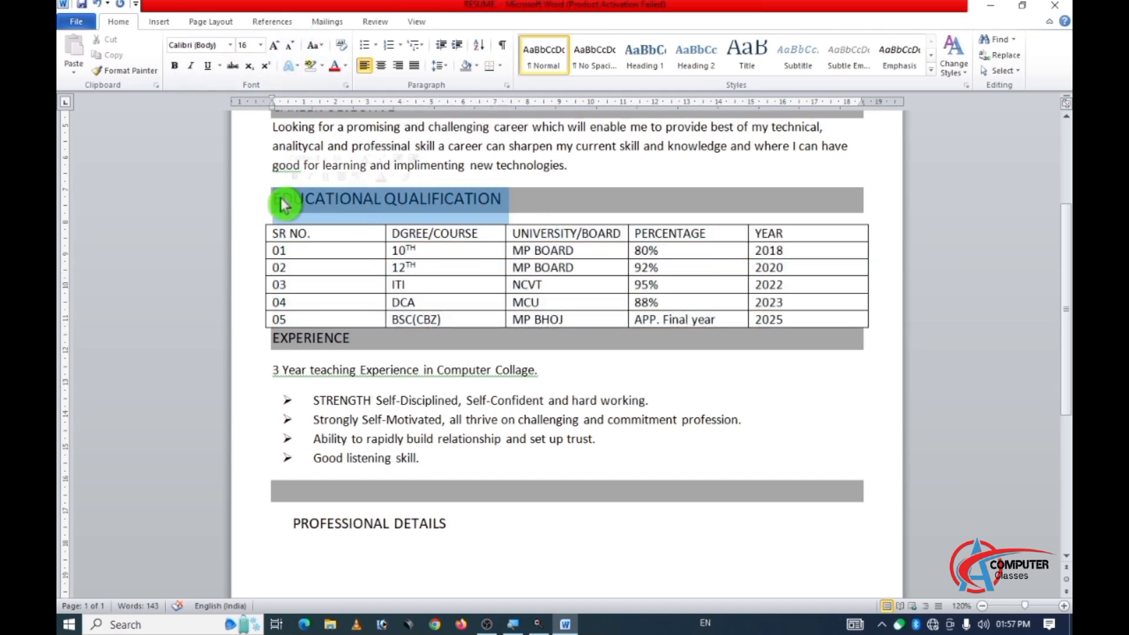
click(301, 50)
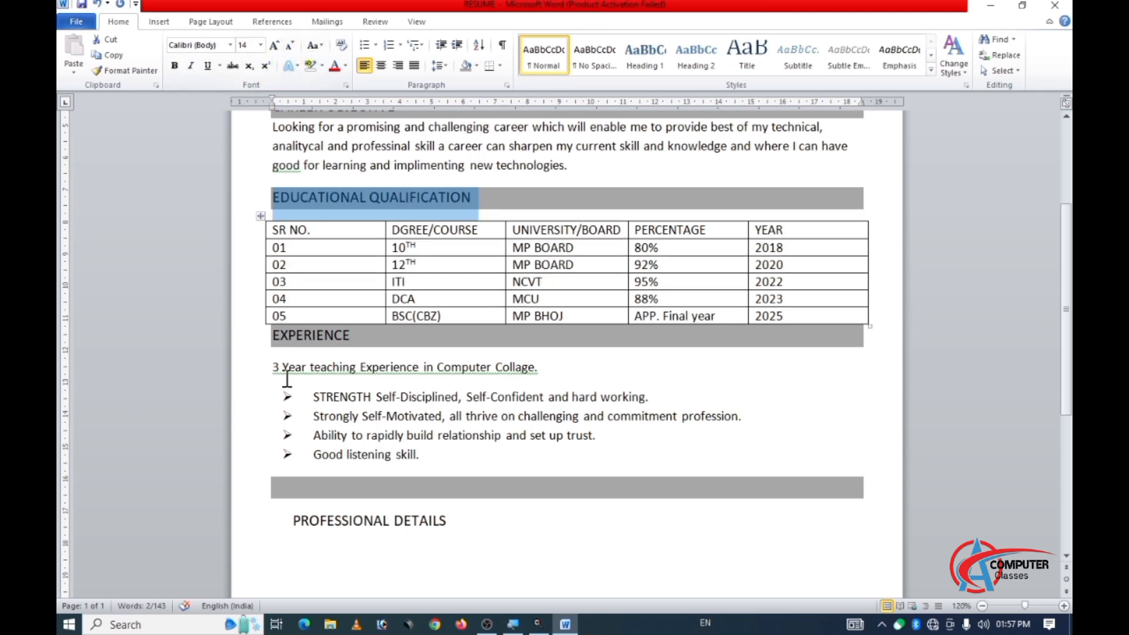
scroll(346, 322, up, 1)
click(384, 159)
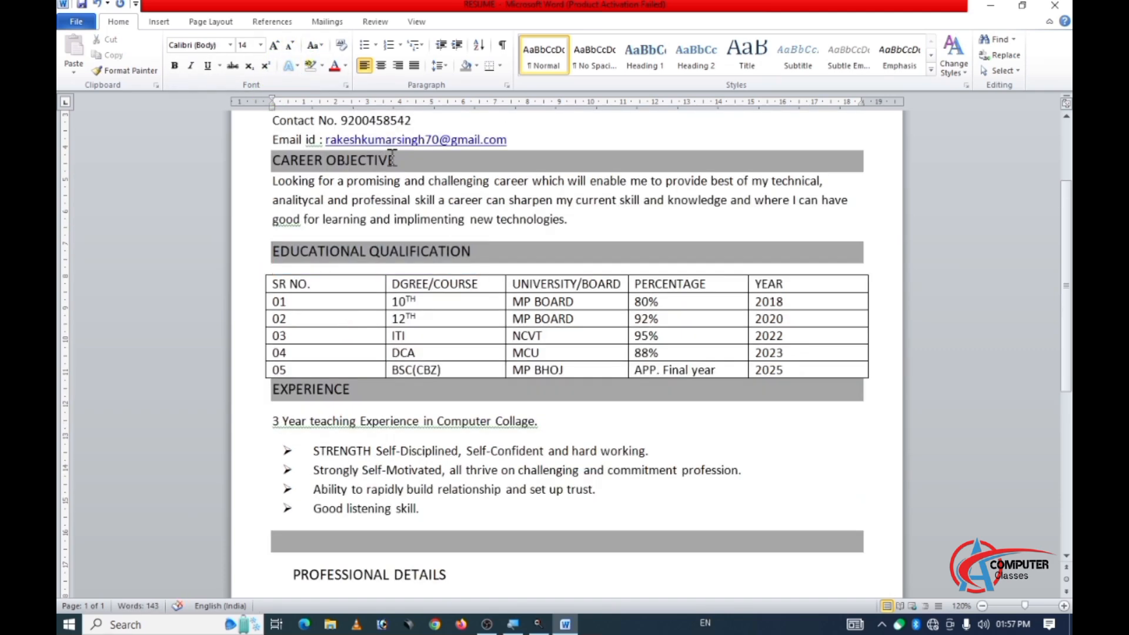
Apply grey shading to the PROFESSIONAL DETAILS heading.
scroll(290, 533, down, 1)
drag(294, 508, 450, 507)
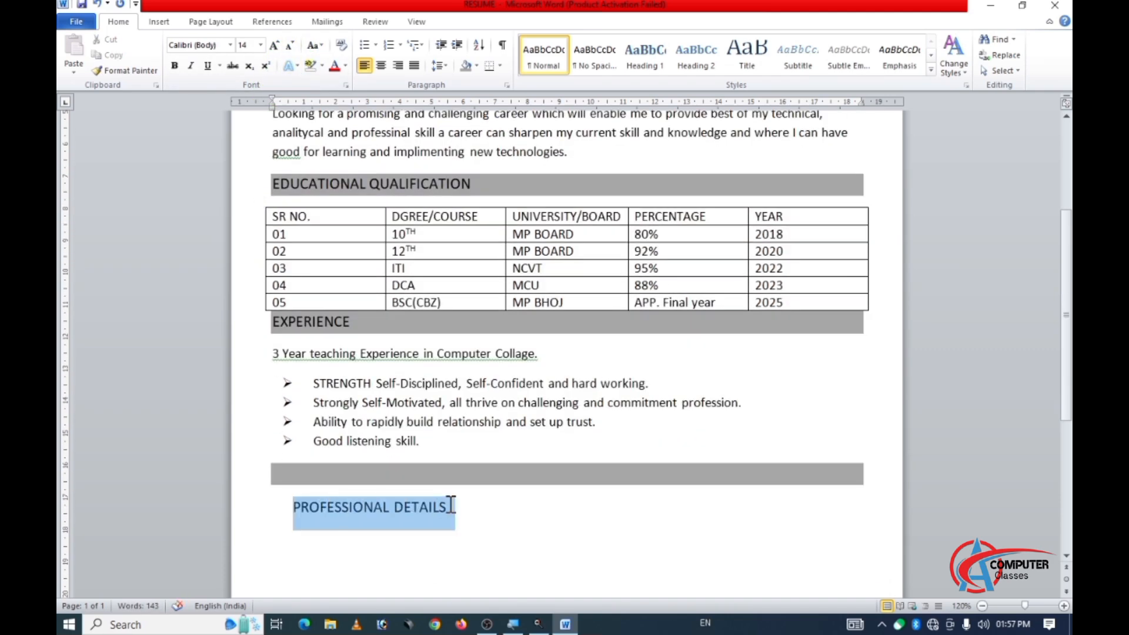
click(464, 66)
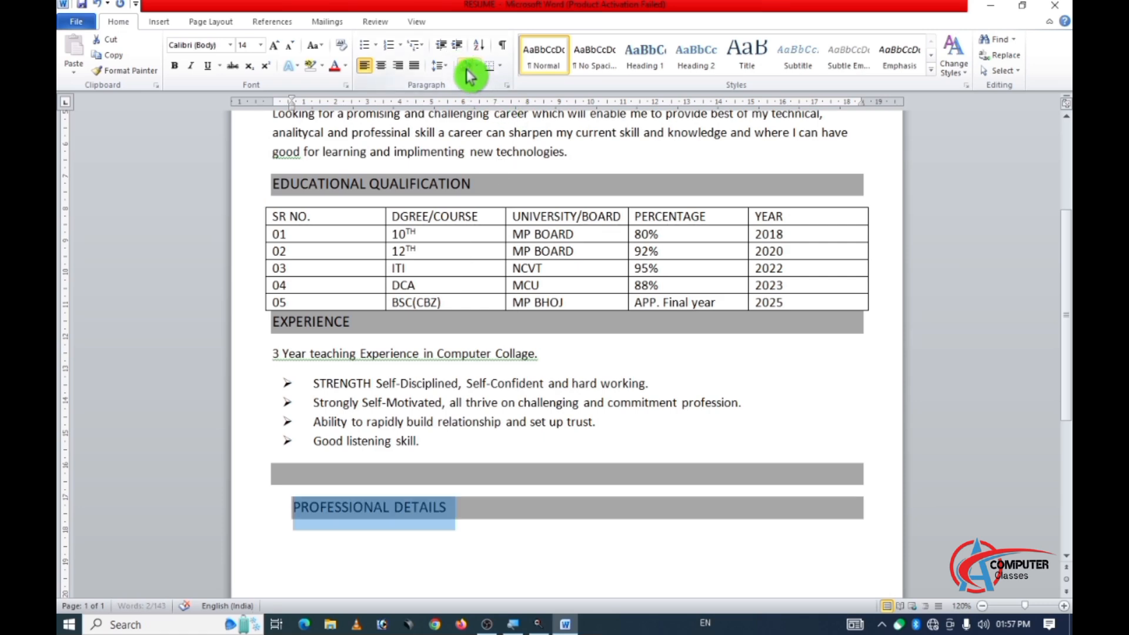
Remove the indent of the PROFESSIONAL DETAILS heading and merge it into the empty shaded line above.
click(291, 504)
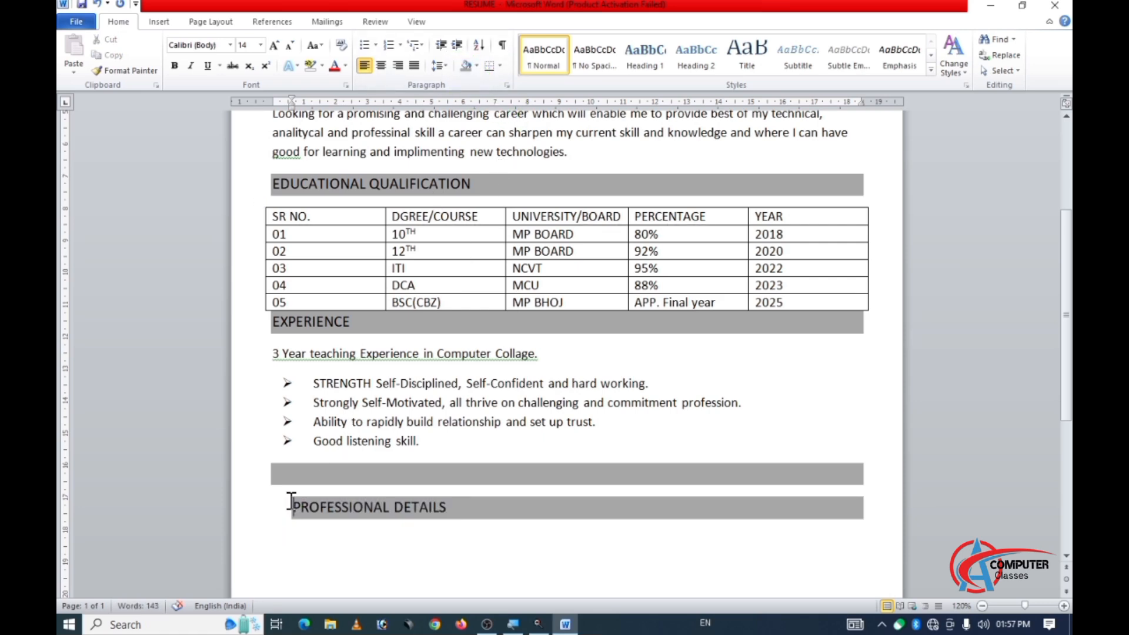
key(BackSpace)
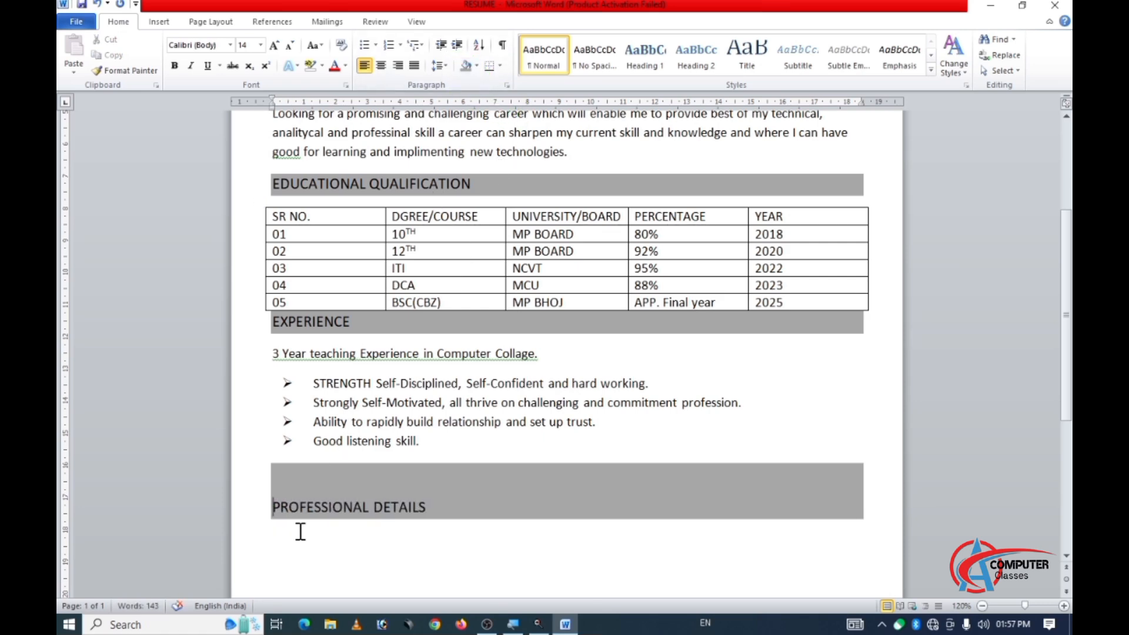
key(BackSpace)
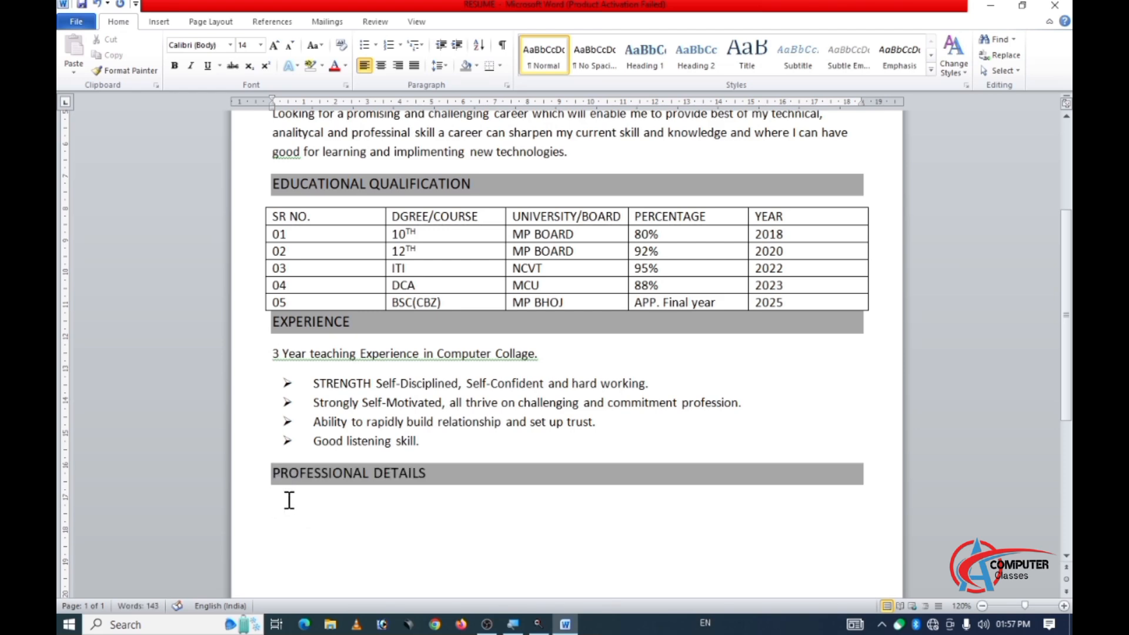
Set left tab stops at about 7.5 cm and 9.5 cm for the empty line below the PROFESSIONAL DETAILS heading.
scroll(290, 494, down, 3)
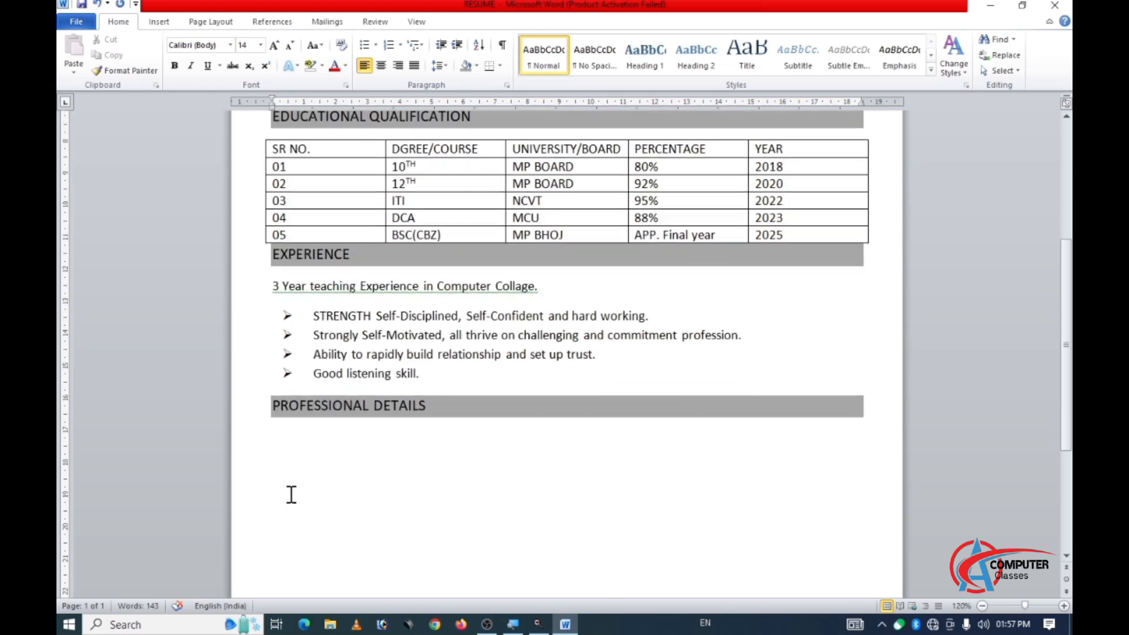
click(512, 103)
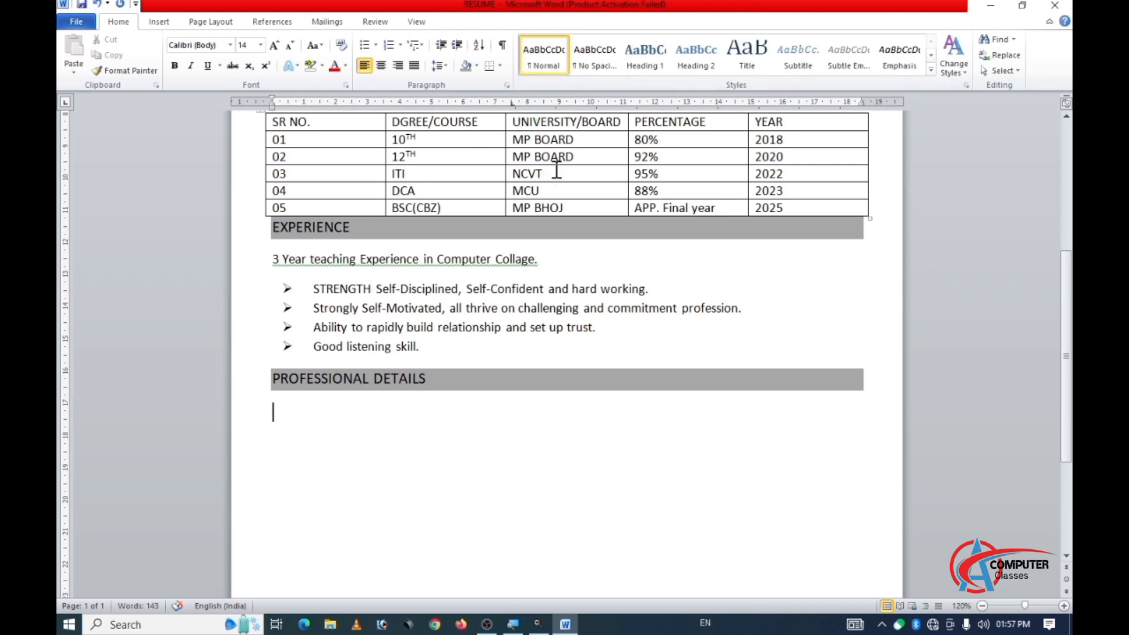
click(575, 103)
scroll(524, 360, down, 1)
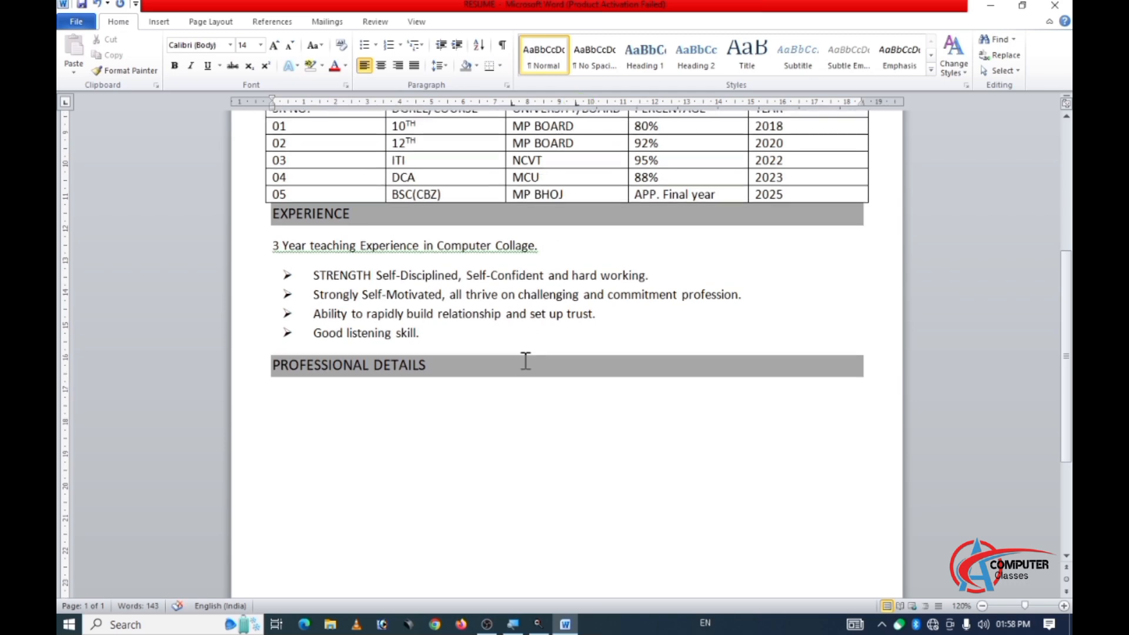
scroll(474, 182, up, 2)
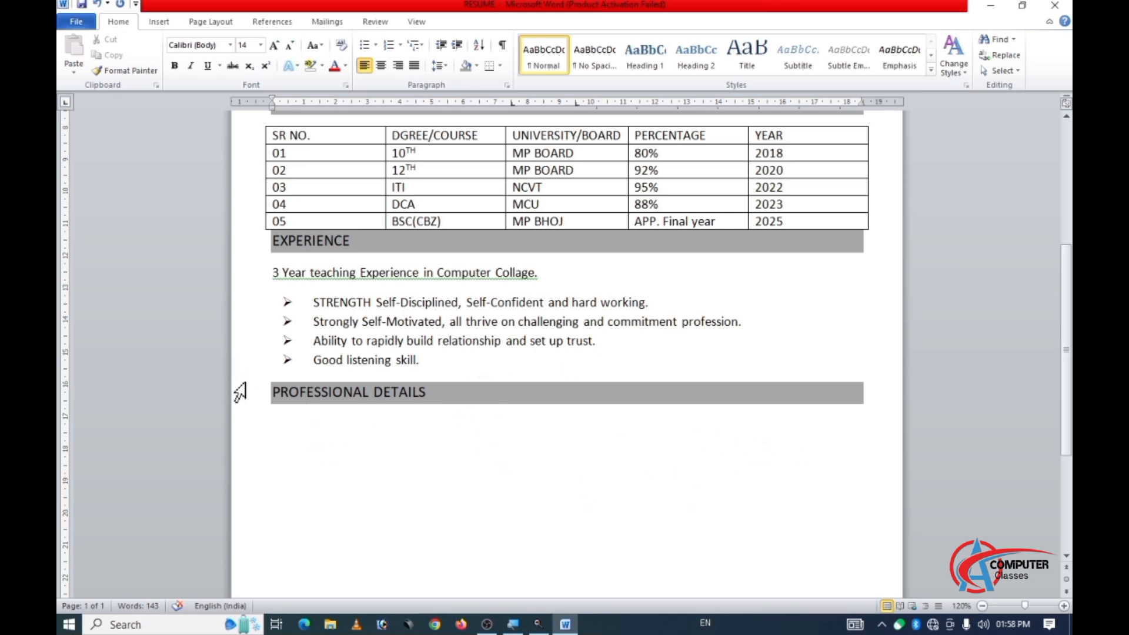
Enter a Name row under the PROFESSIONAL DETAILS heading, with a tab-aligned colon and the applicant's full name.
click(193, 272)
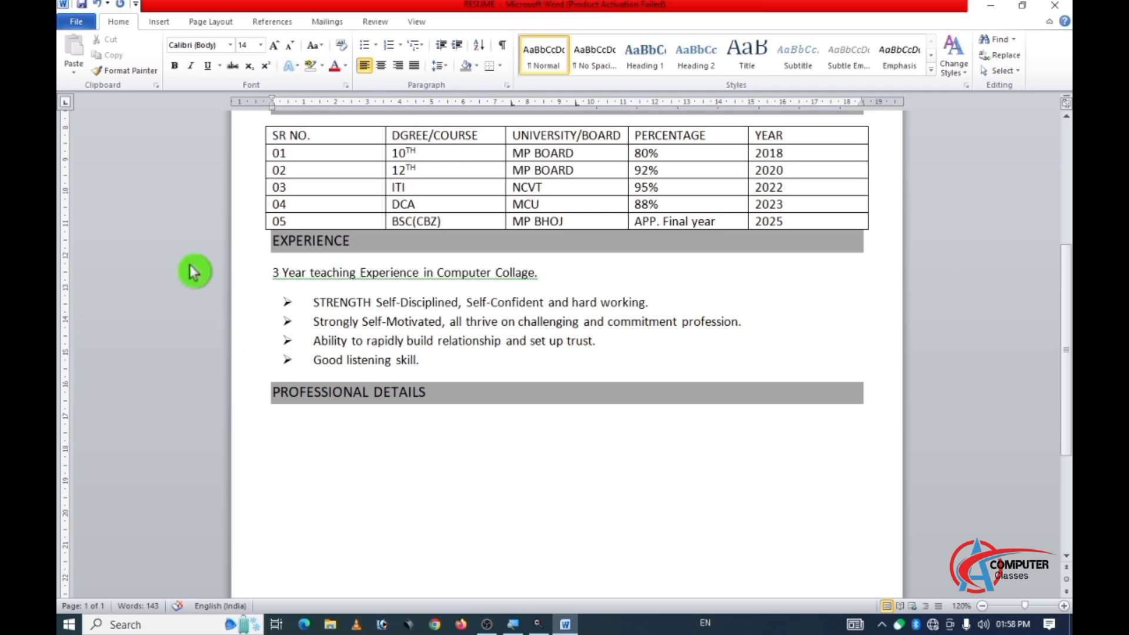
text(n)
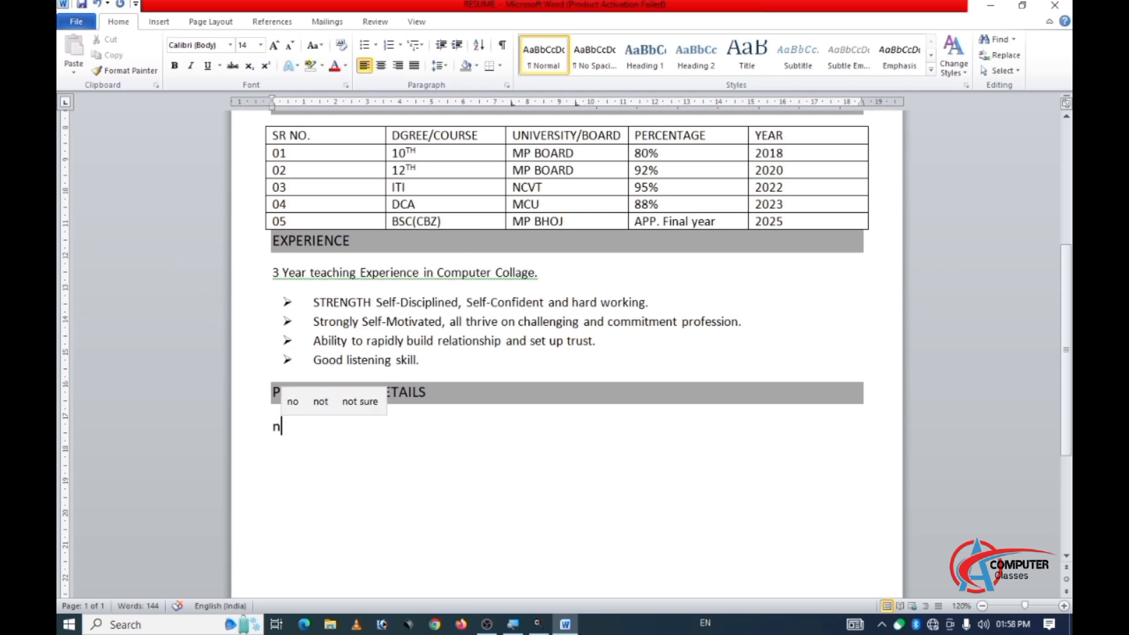
key(BackSpace)
text(Name	)
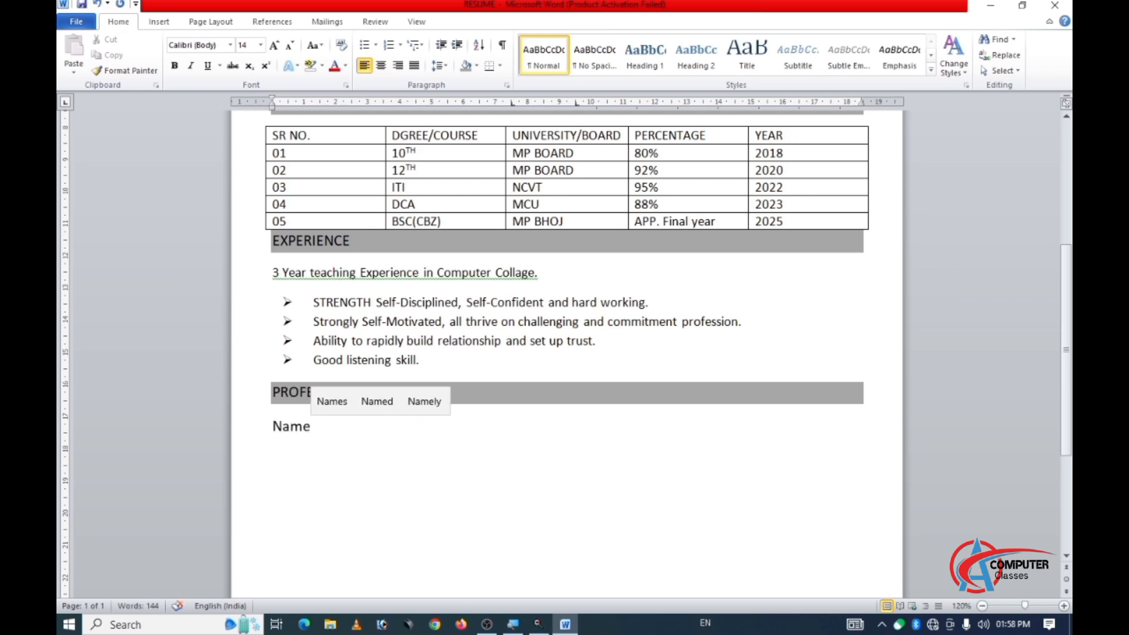
text(:	)
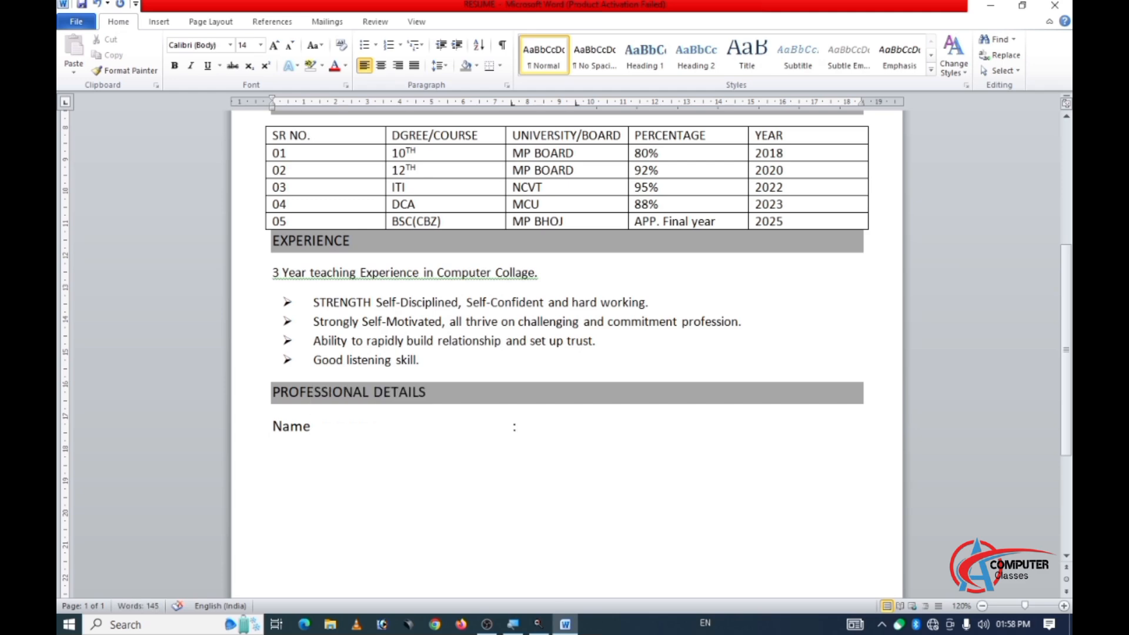
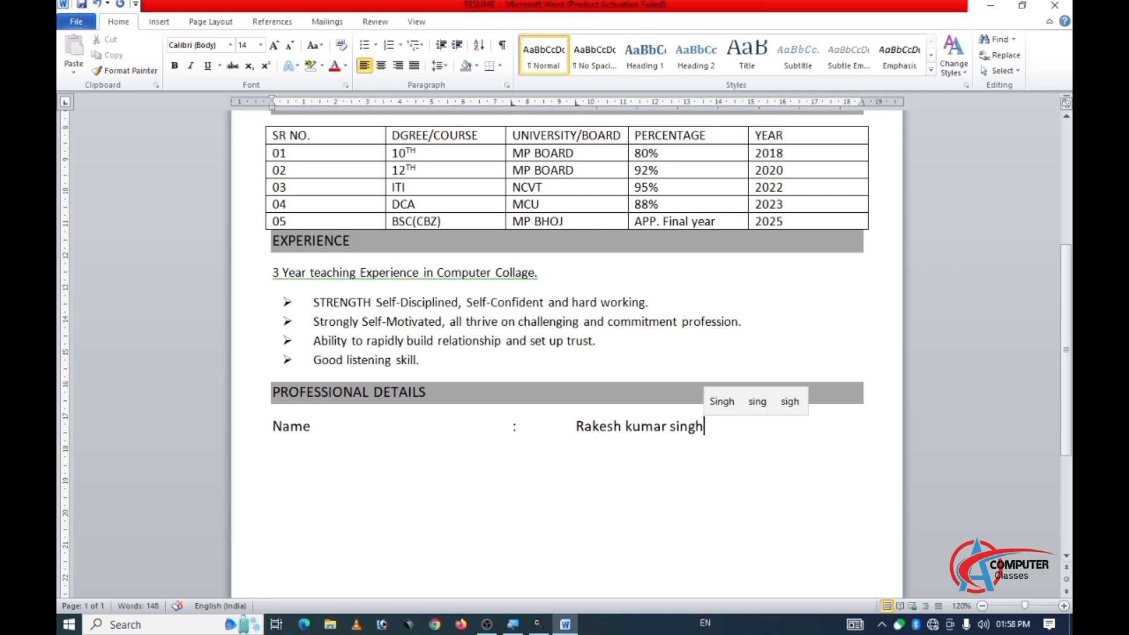
key(Return)
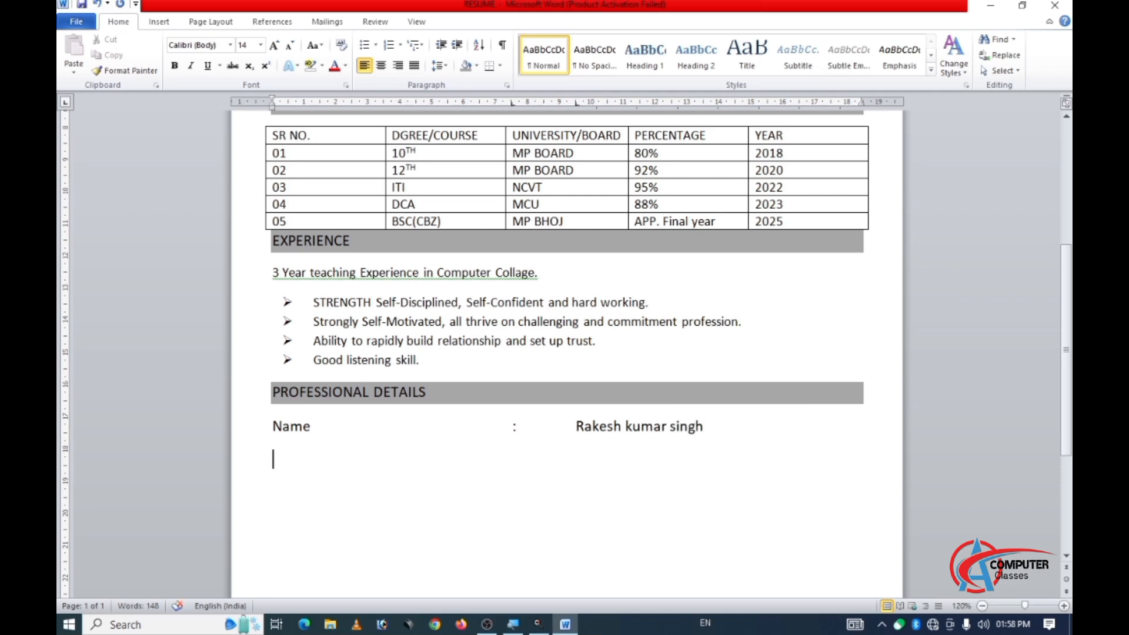
Add a "Father's name" row below the Name row, with a tab-aligned colon and the father's full name.
text(Fa)
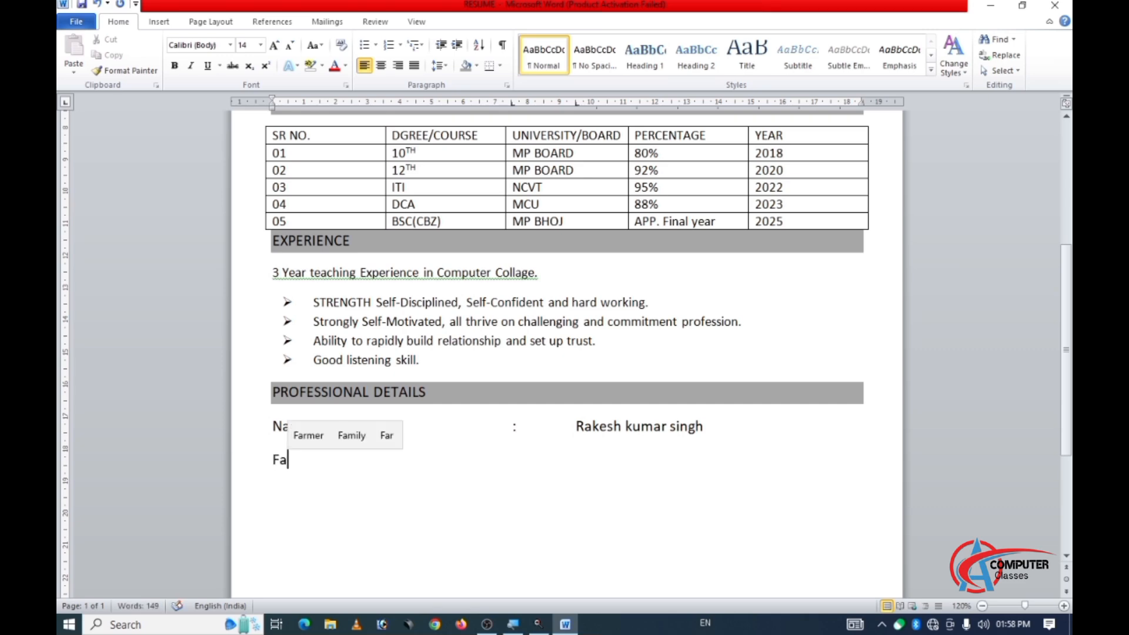
text(ther')
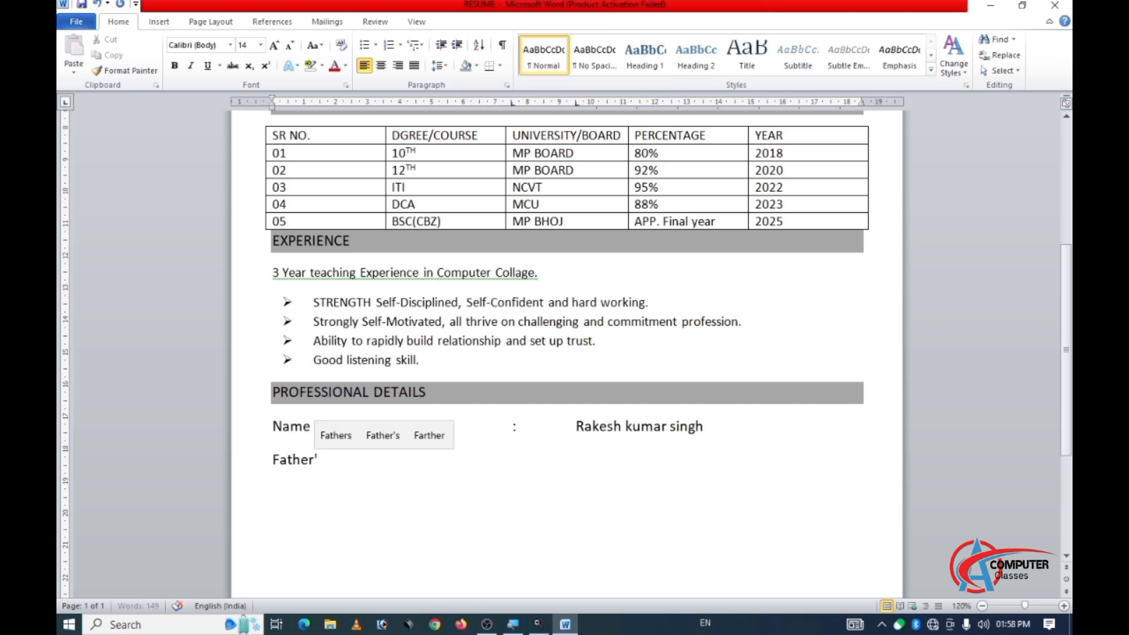
text(s nae)
key(BackSpace)
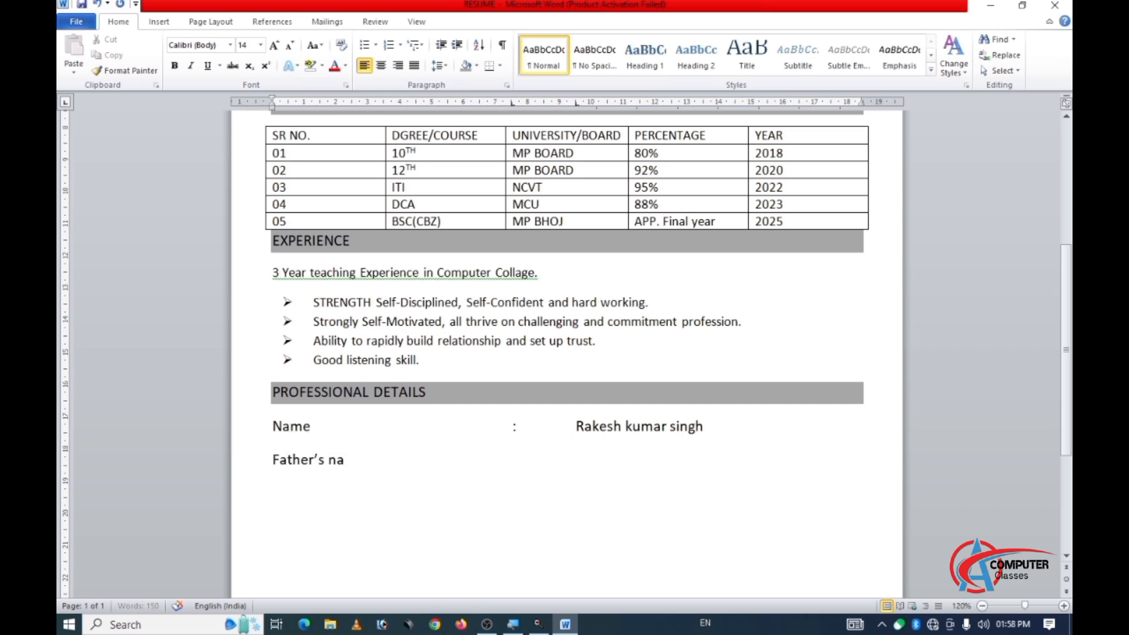
text(me)
key(Tab)
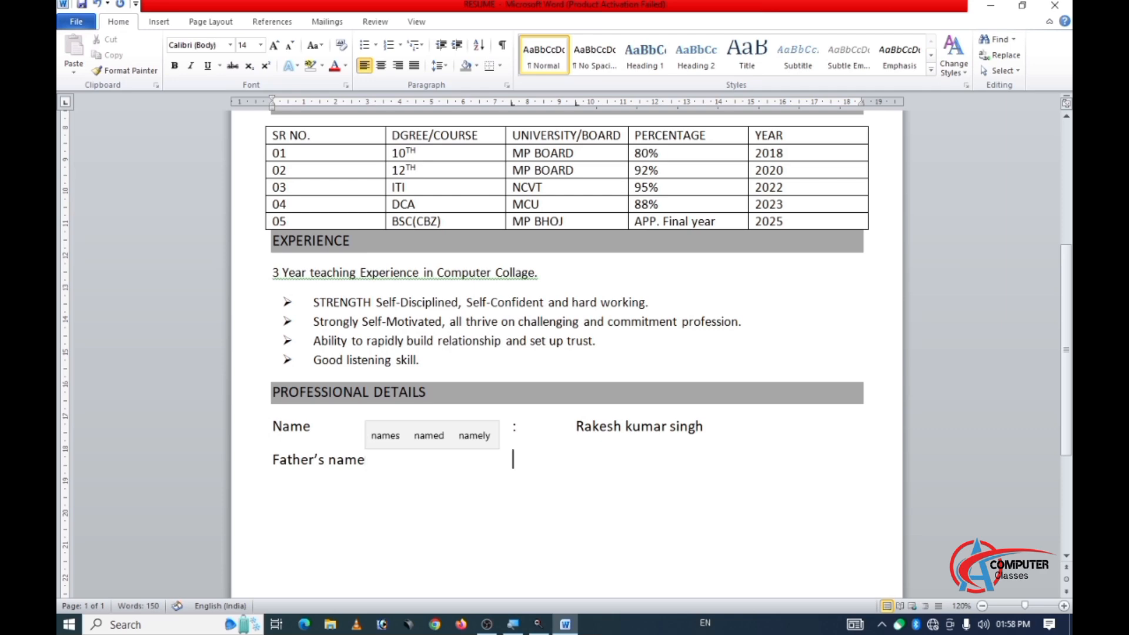
text(:)
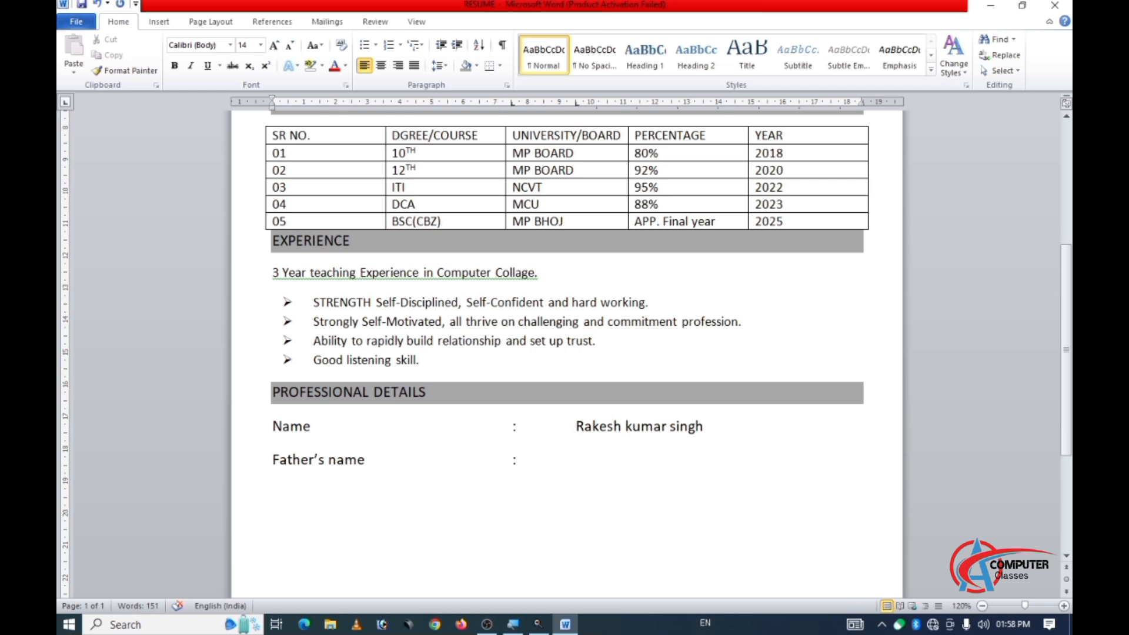
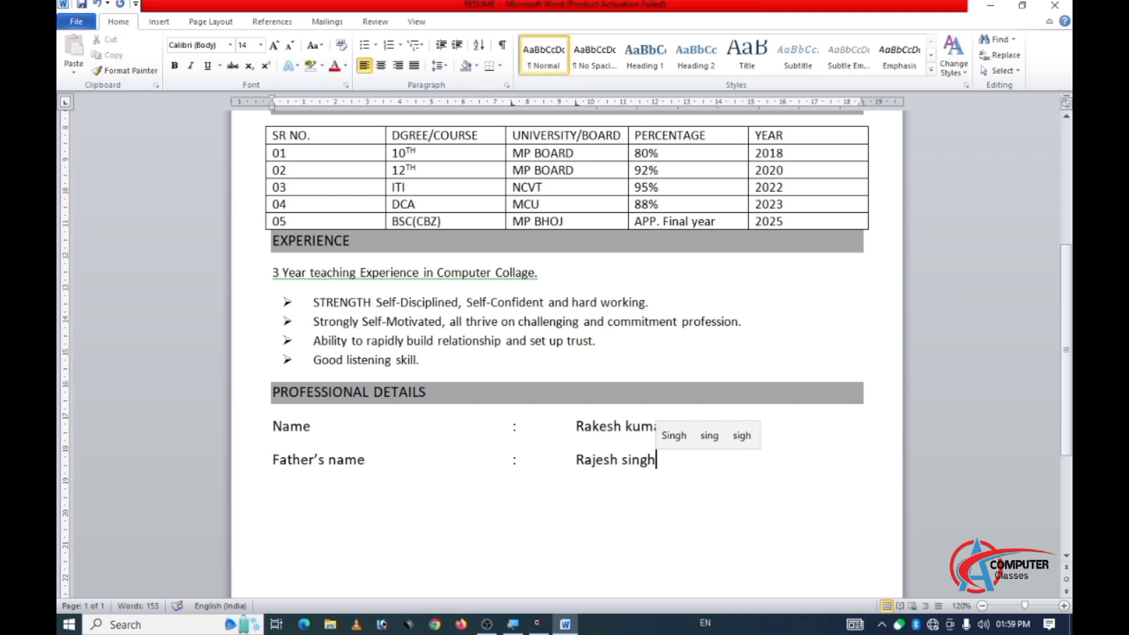
key(Return)
Add a "Date of birth" row with a tab-aligned colon and the applicant's date of birth.
text(Da)
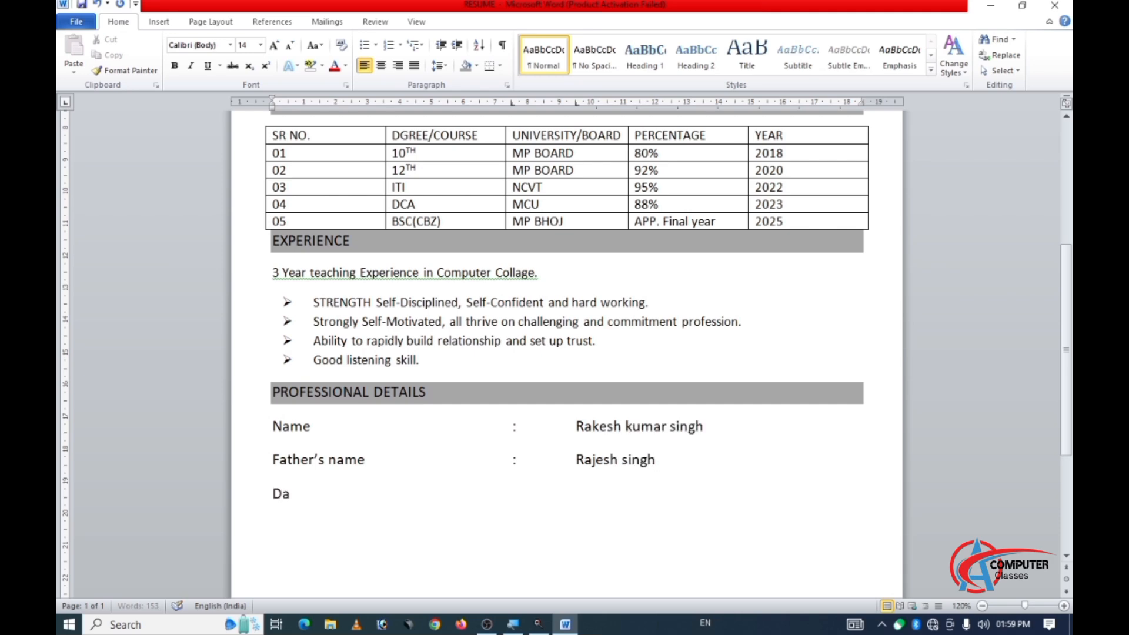
text(te of birth)
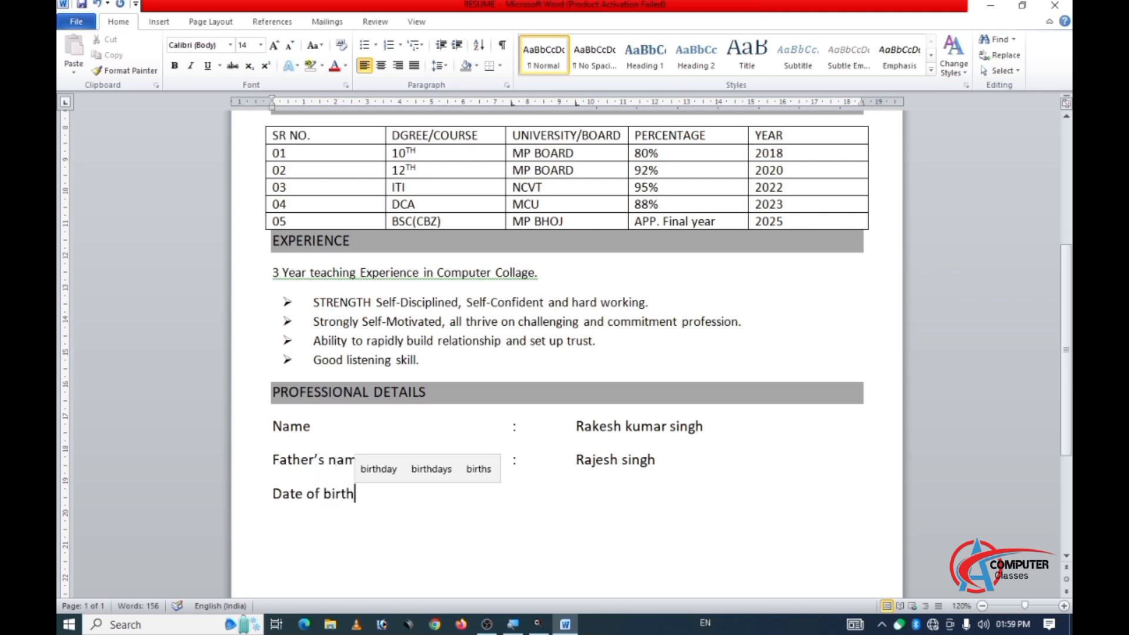
key(Tab)
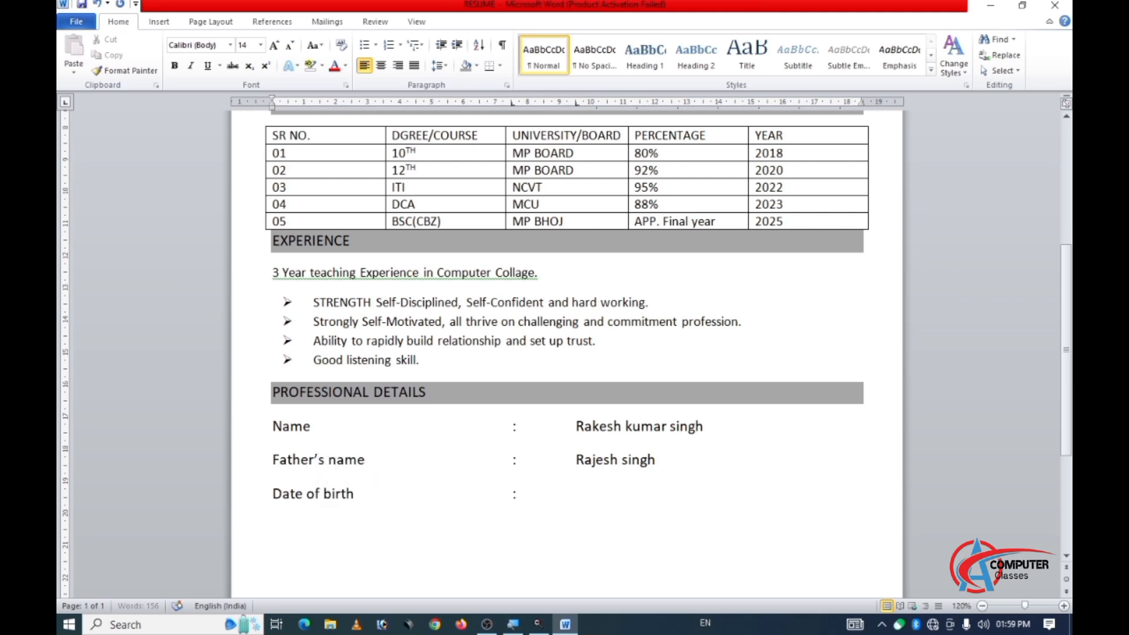
text(:)
key(Tab)
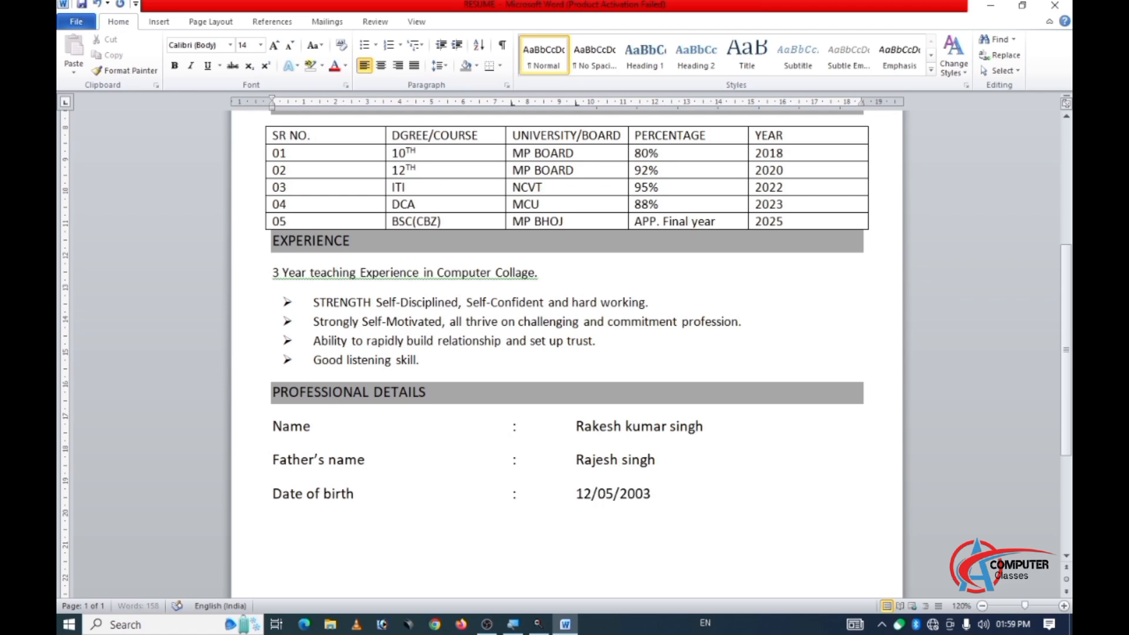
key(Return)
Add a "Sex" row with a tab-aligned colon and the value "Male" below the date of birth.
text(Sex)
key(Tab)
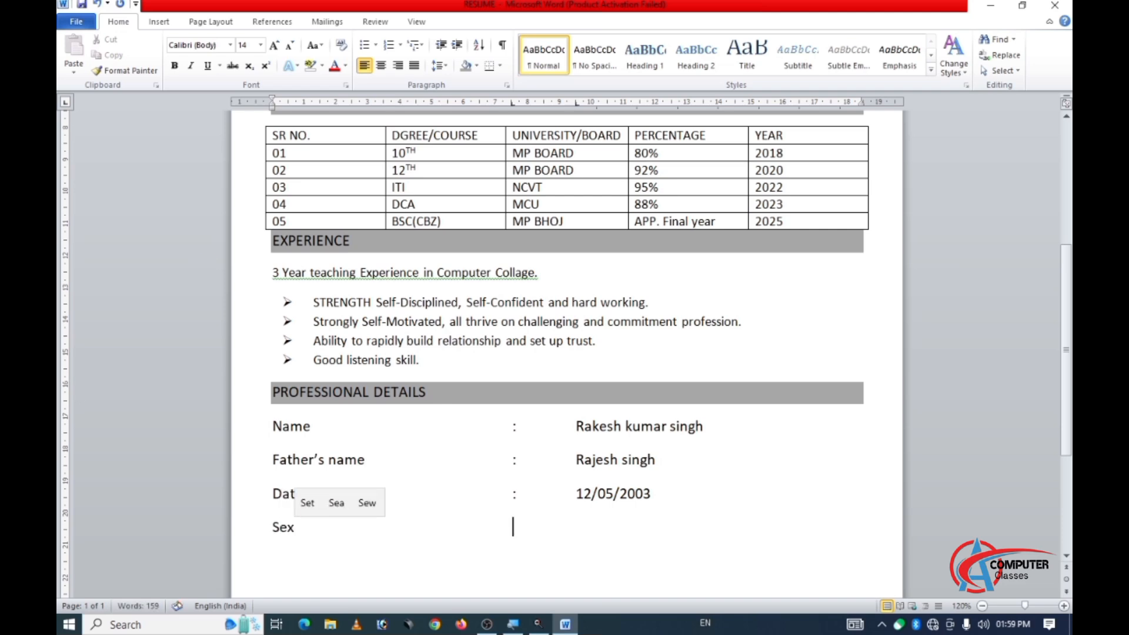
text(:)
key(Tab)
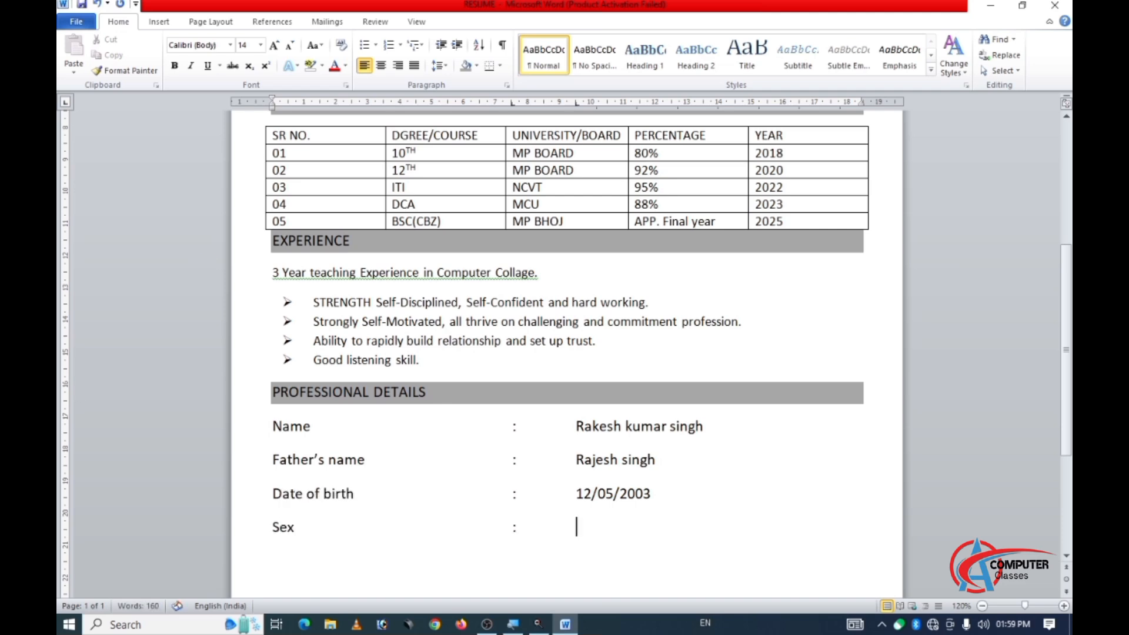
text(Male)
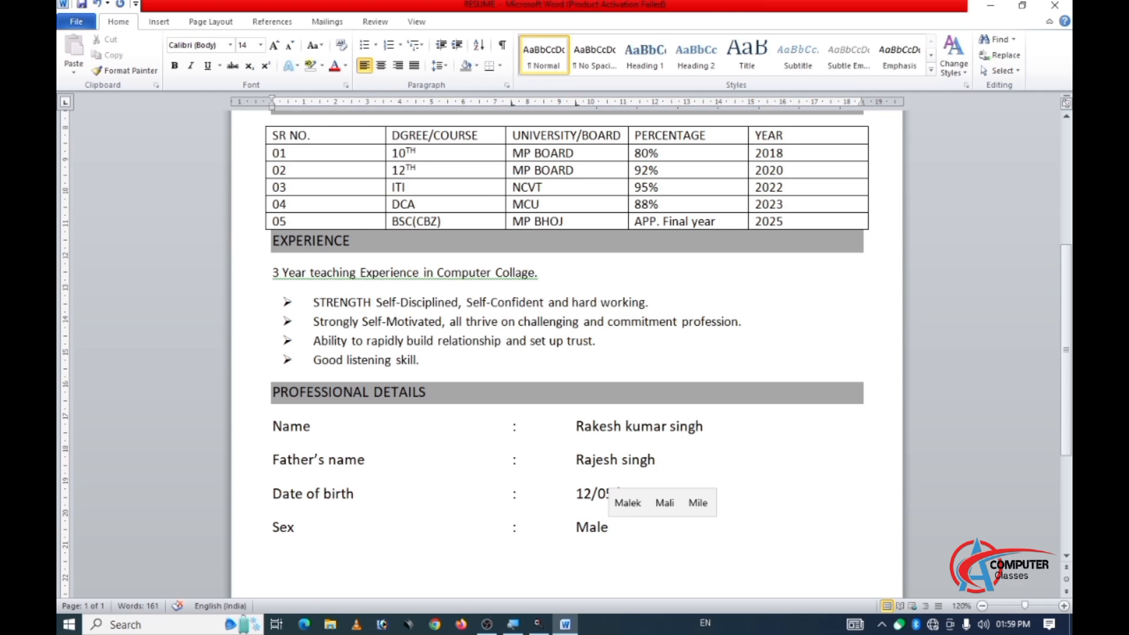
key(Return)
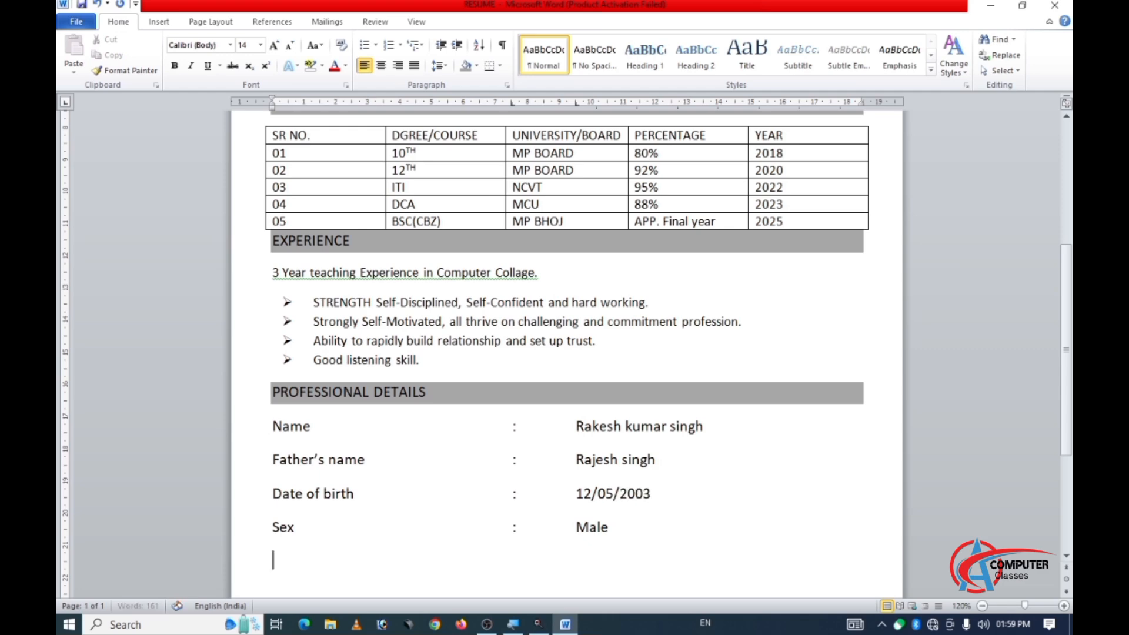
Add a "Natinality" row with a tab-aligned colon and the value "Indian" below the Sex row.
text(Nati)
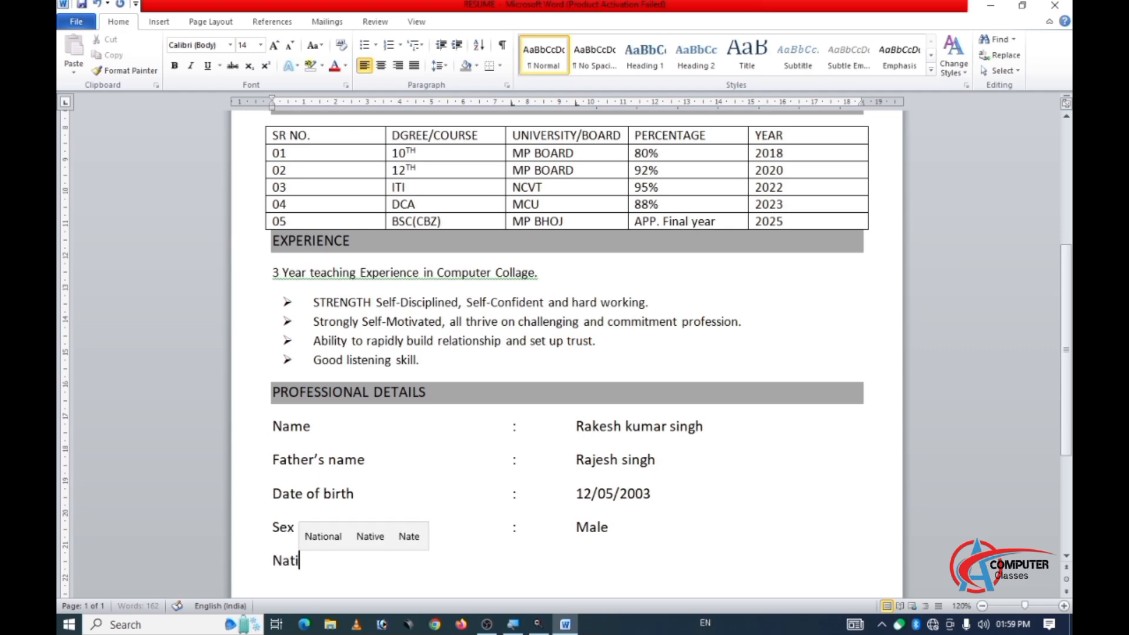
text(nality)
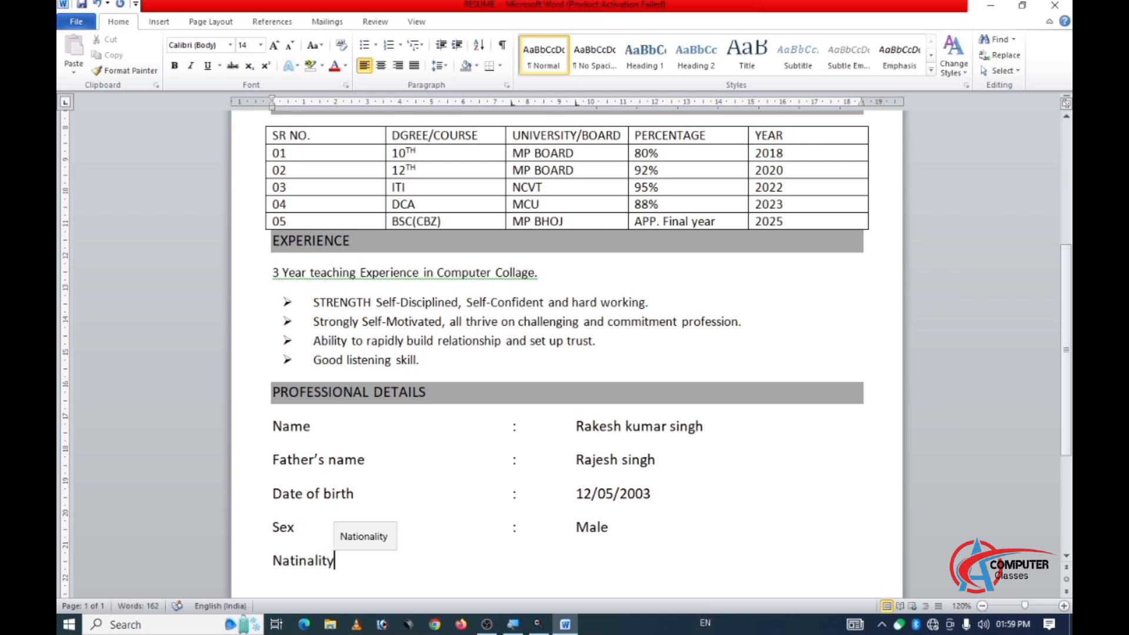
key(Tab)
text(: )
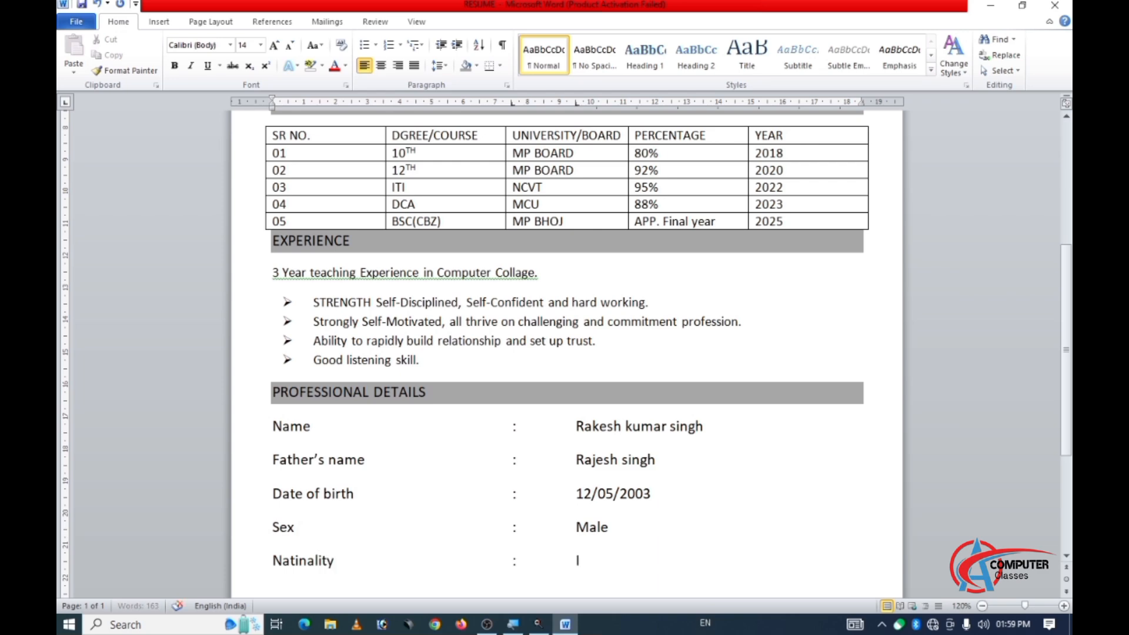
text(Indian)
key(Return)
Add a "Marital status" row with a tab-aligned colon and the value "Unmarriad" below the nationality row.
text(Mat)
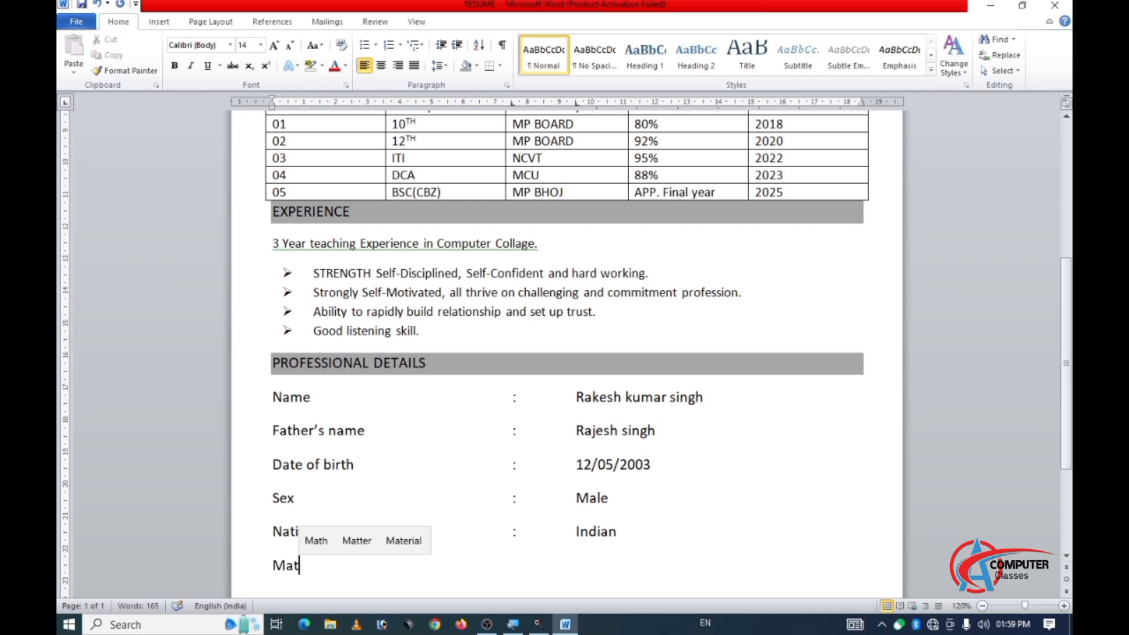
key(BackSpace)
text(rr)
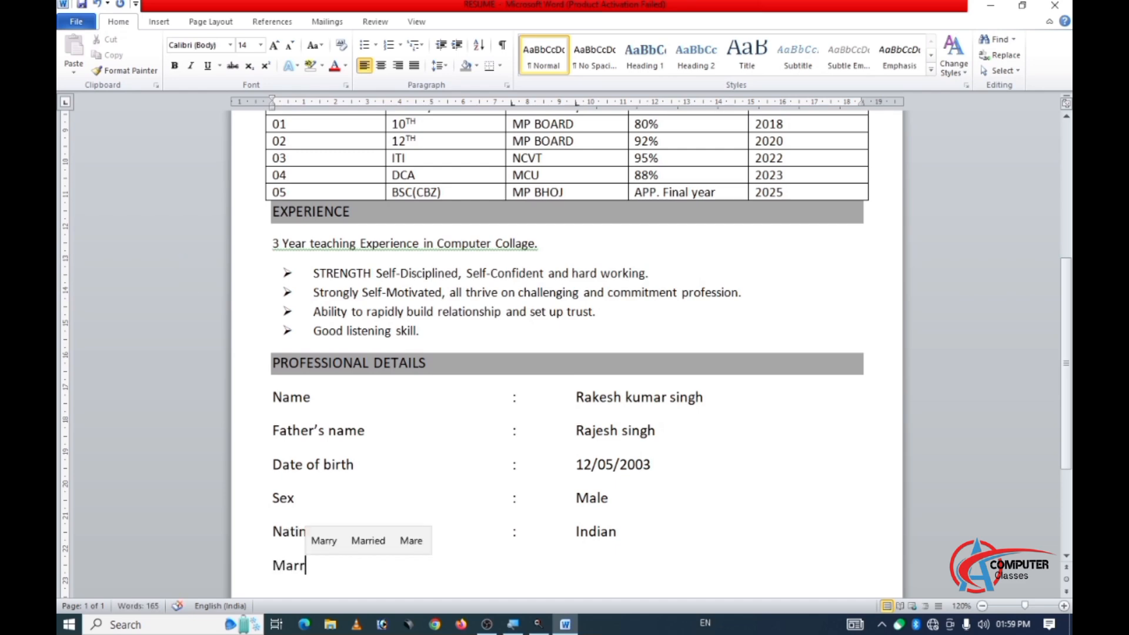
key(BackSpace)
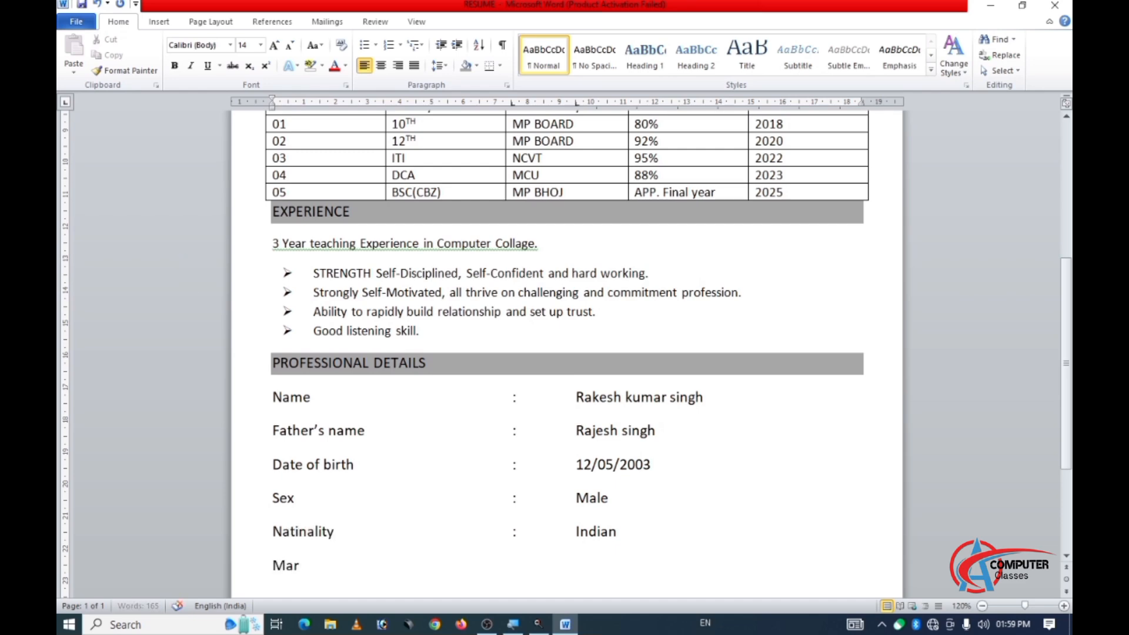
text(ital sta)
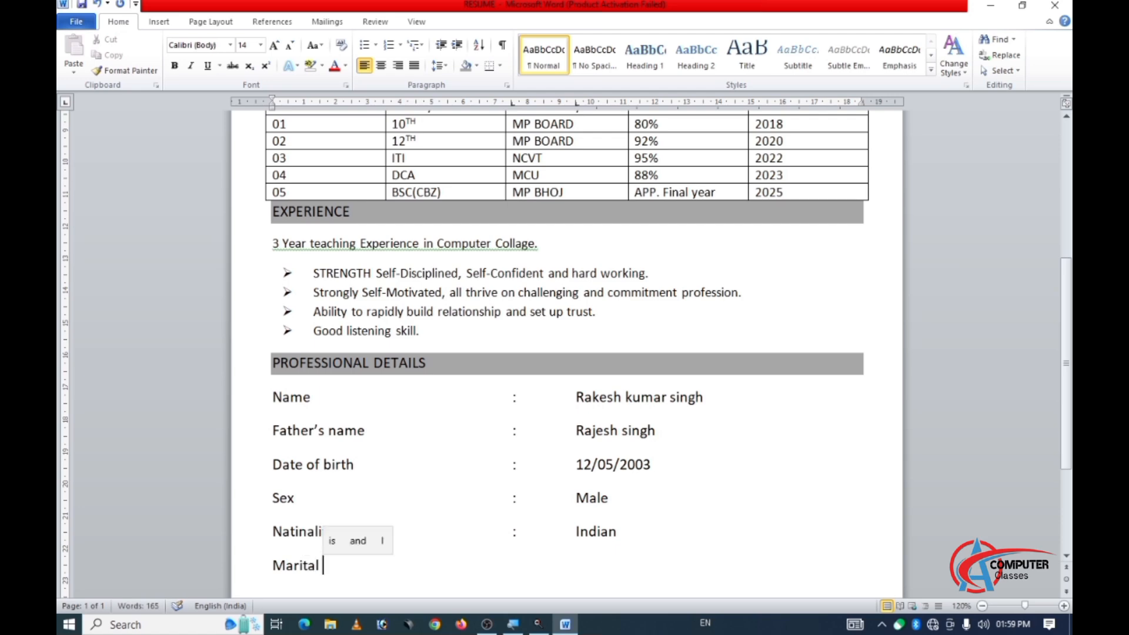
text(tus)
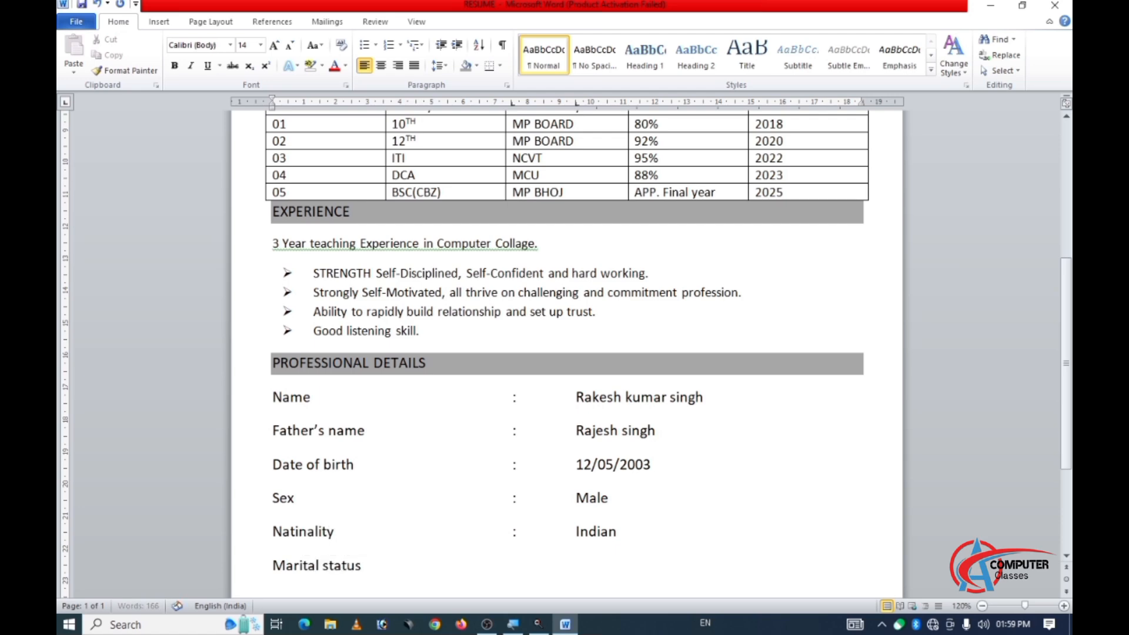
key(Tab)
text(:)
key(Tab)
text(Unma)
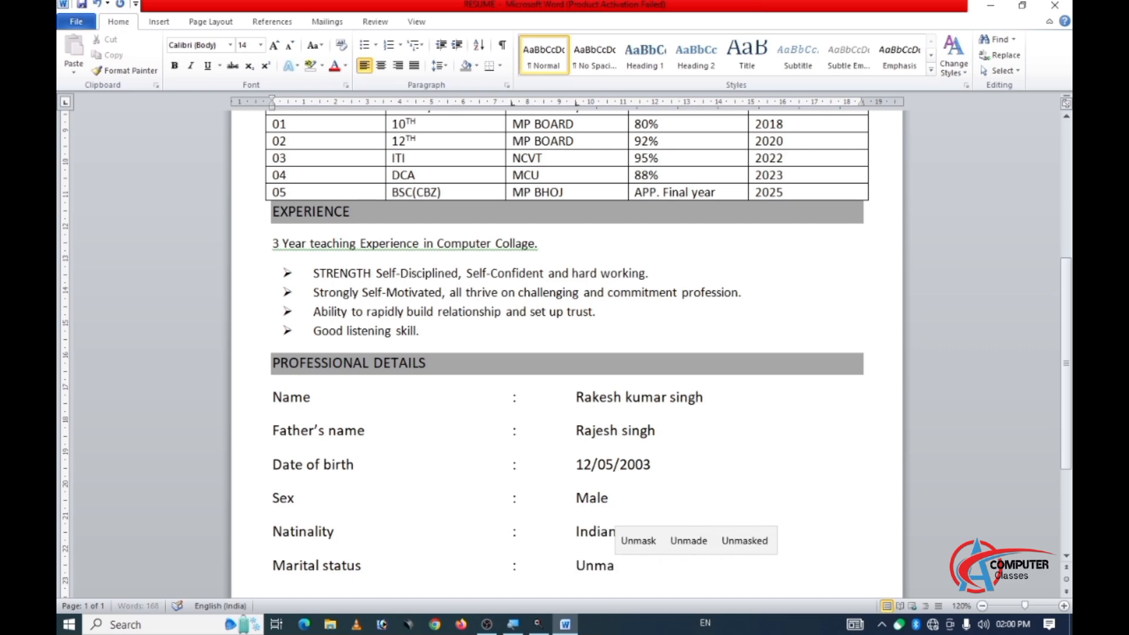
text(rriad)
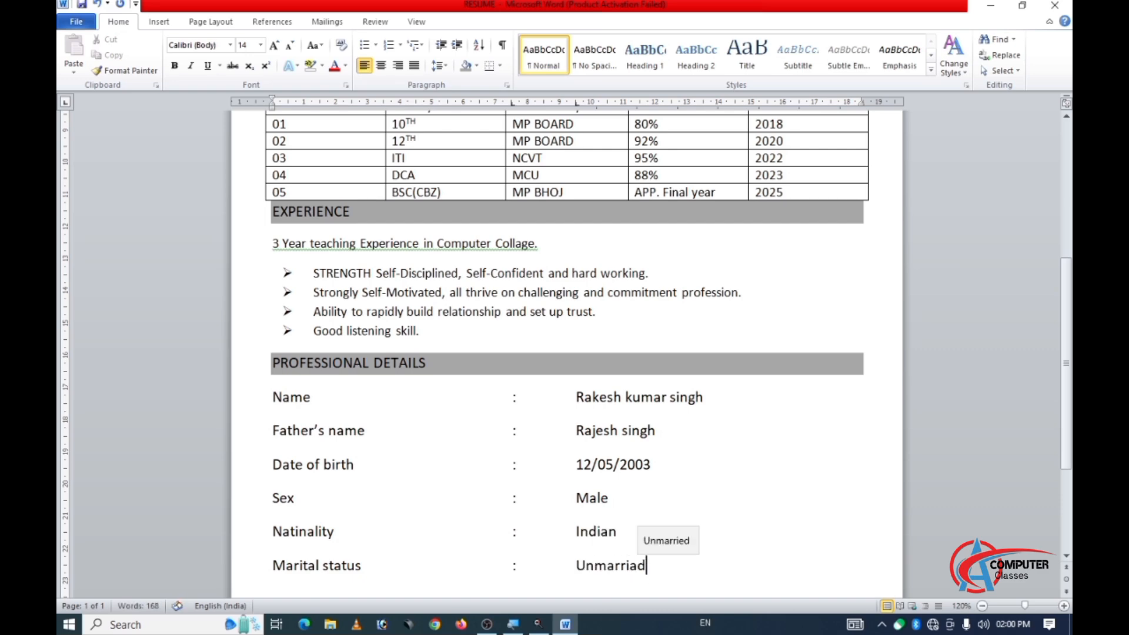
key(Return)
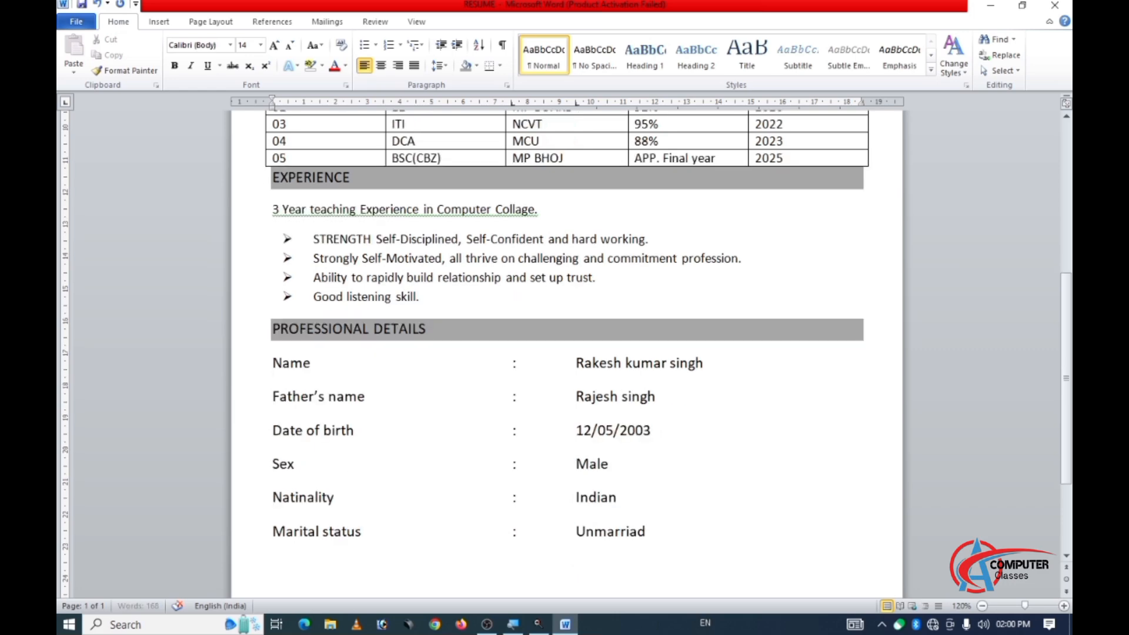
Add a "Language knowledge" row label with a tab-aligned colon below the marital status row.
text(Languare)
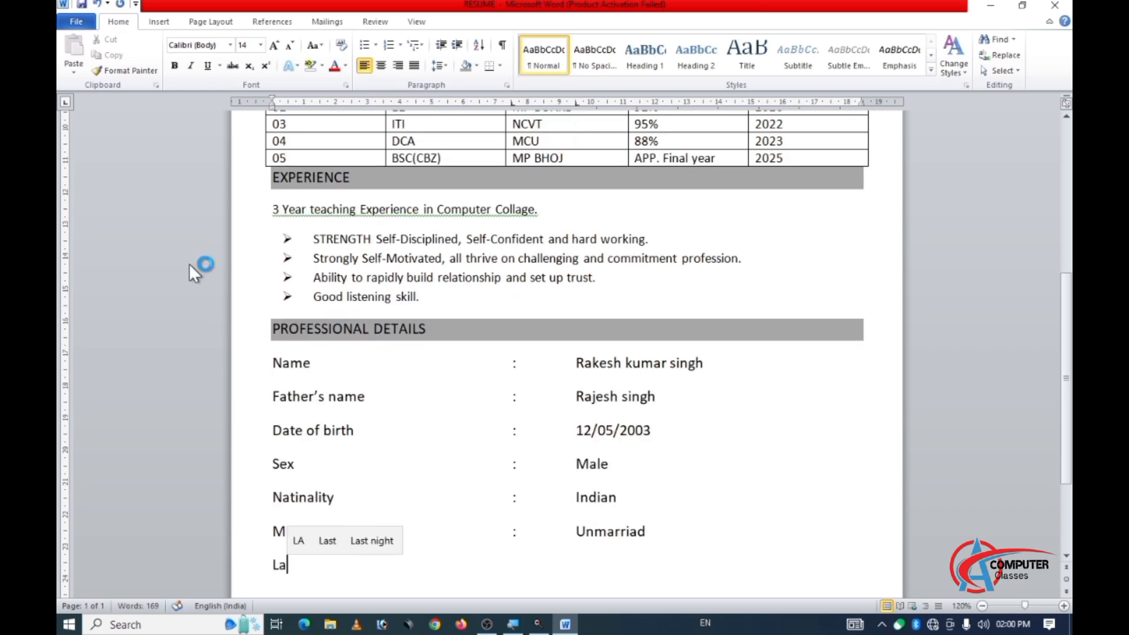
key(BackSpace)
key(BackSpace)
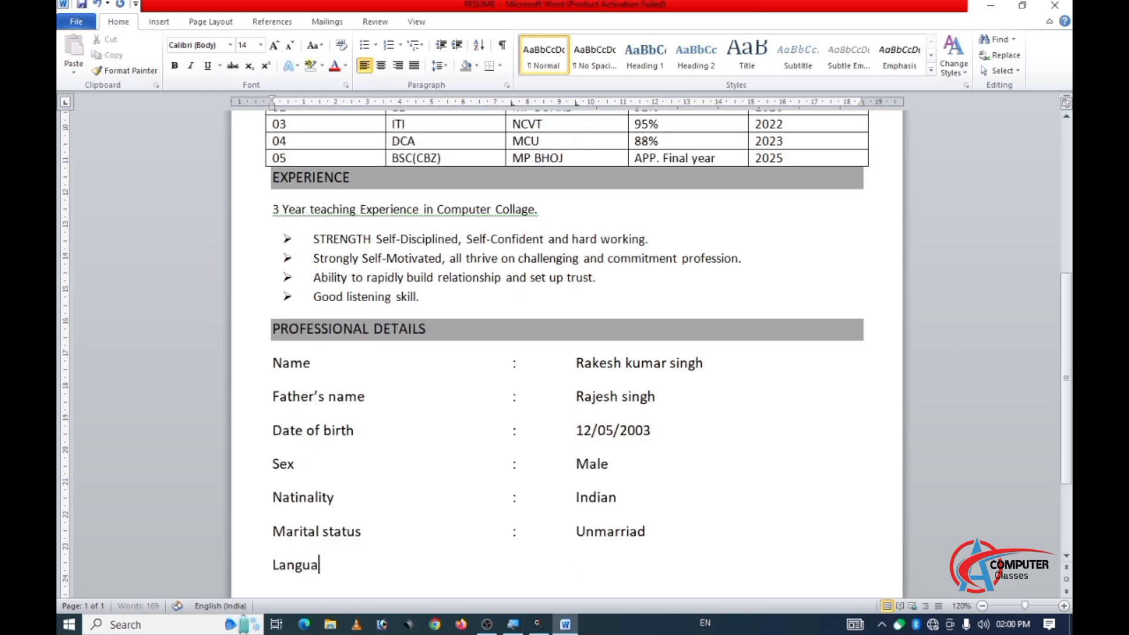
text(ge)
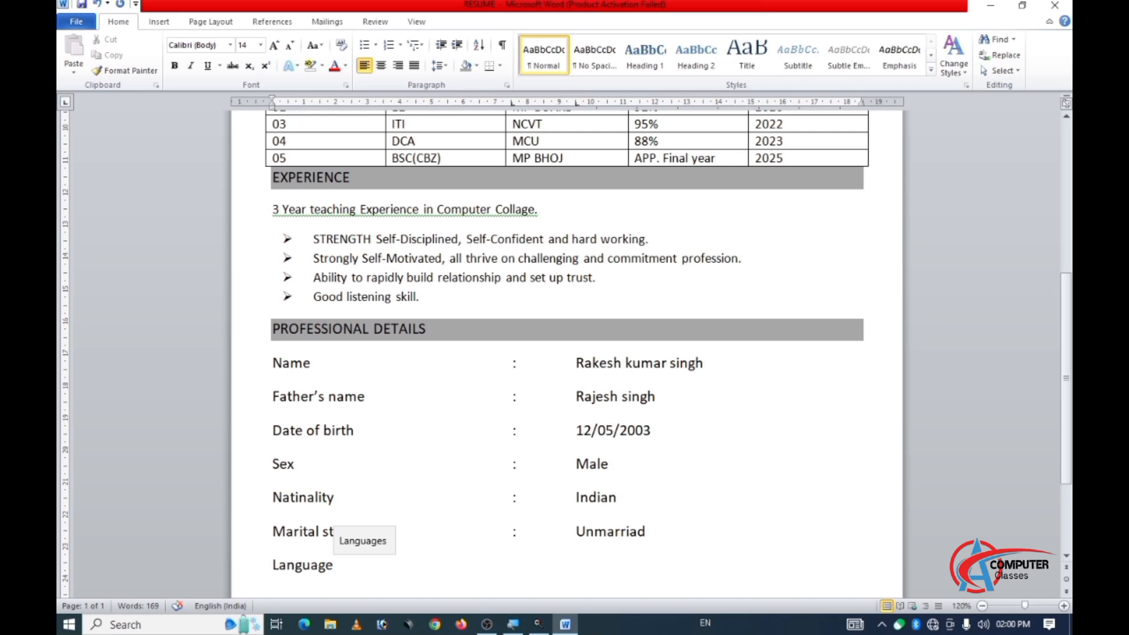
text( kn)
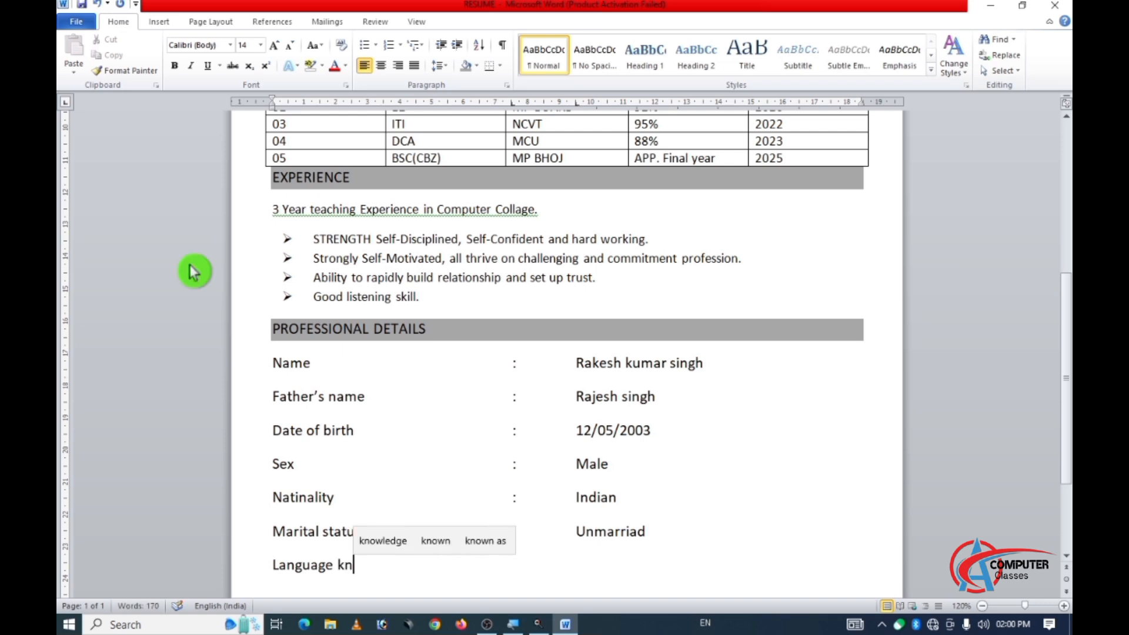
text(owl)
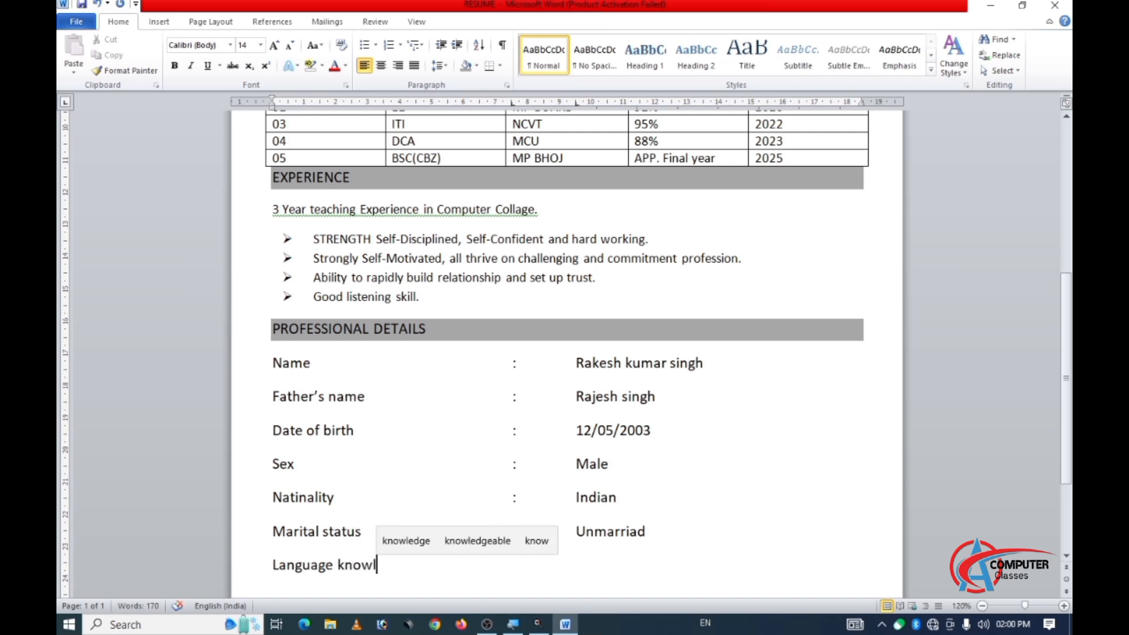
text(edge)
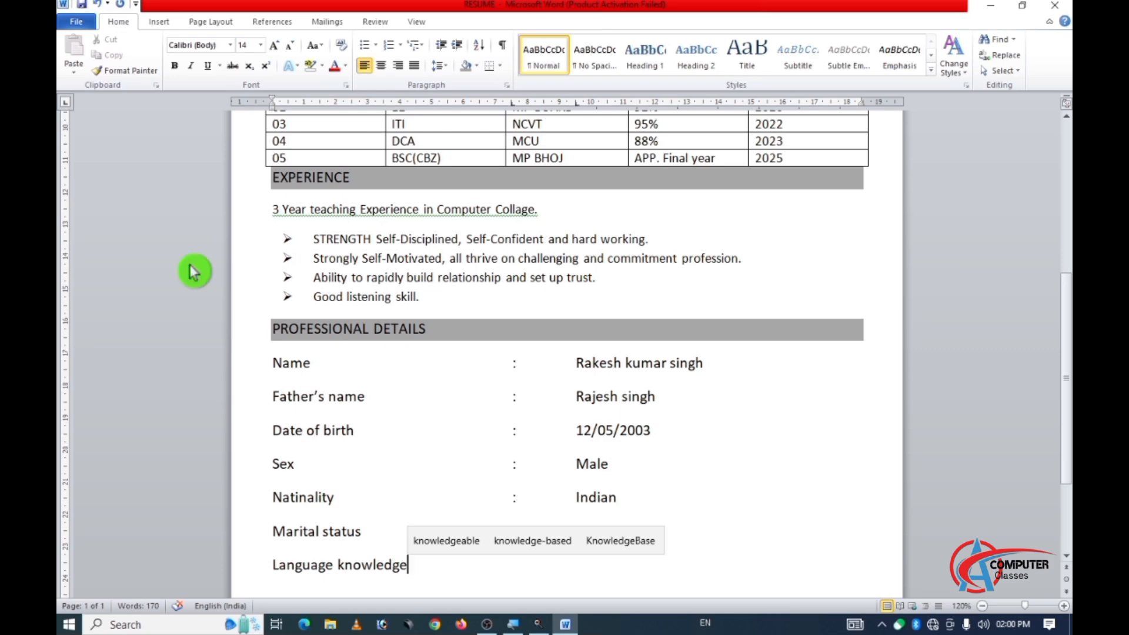
key(Tab)
text(:)
key(Tab)
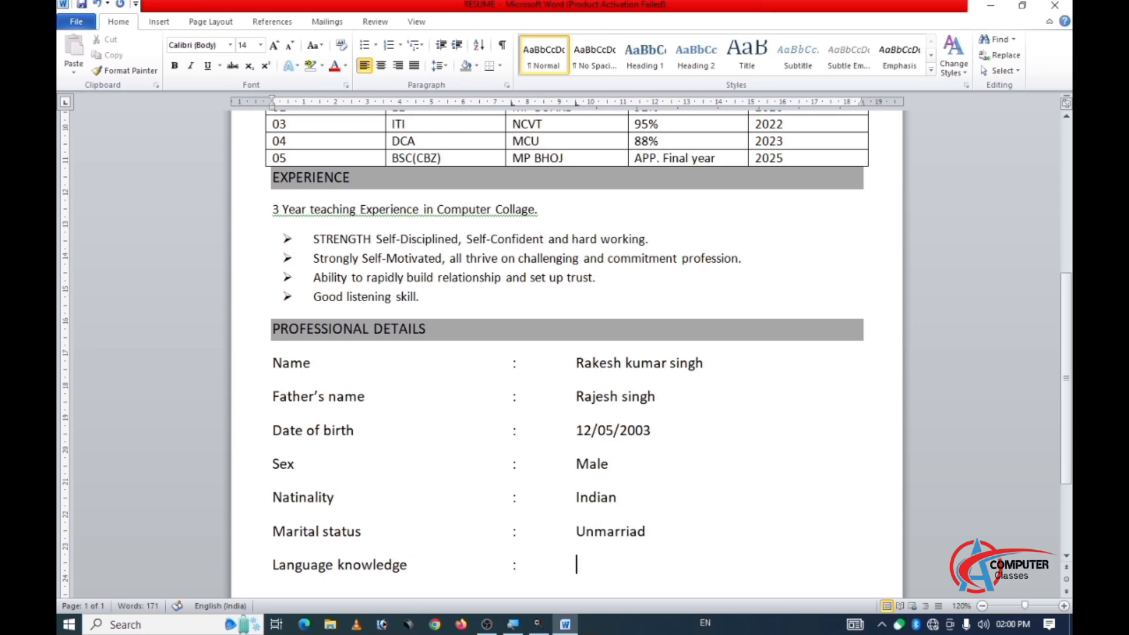
Enter "Hindi & English" as the language knowledge value and start a new line below it.
text(h)
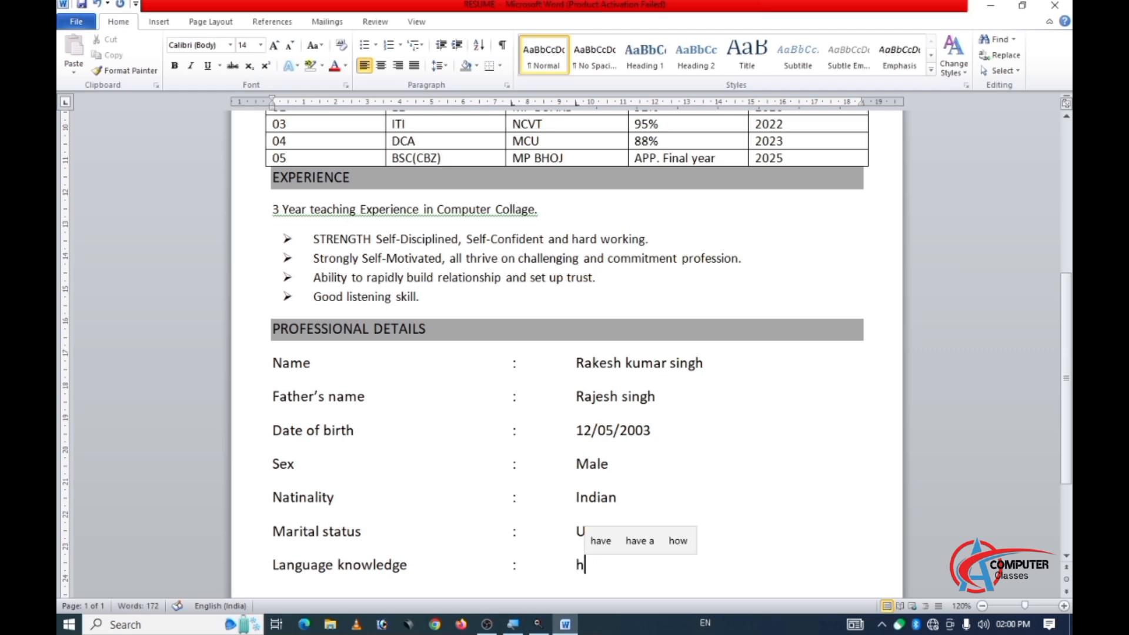
key(BackSpace)
text(Hindi)
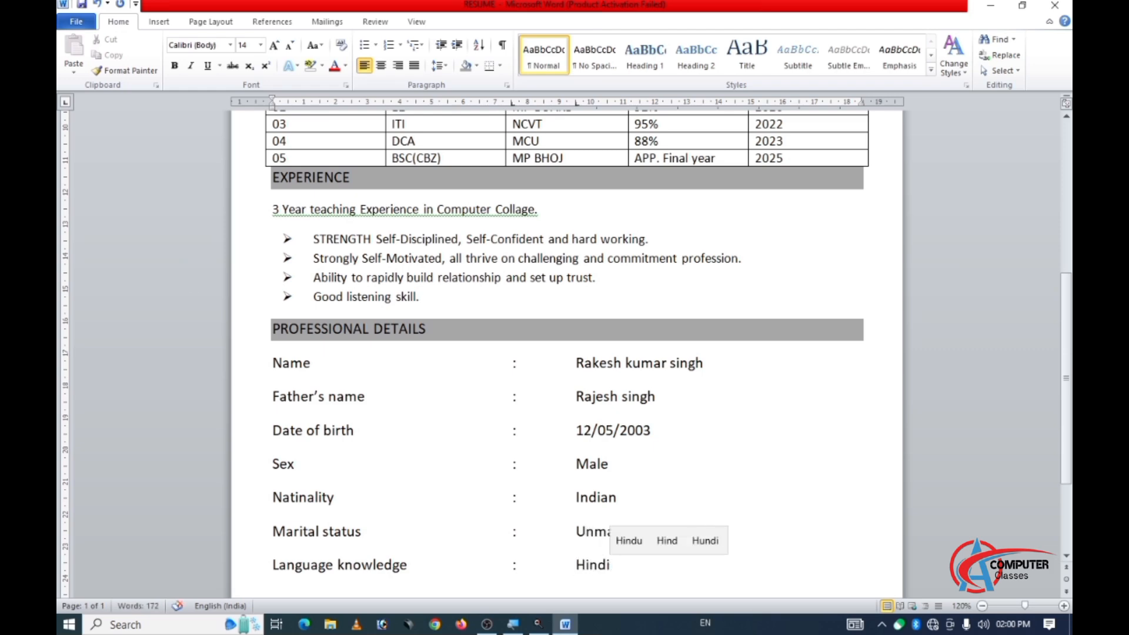
text( &)
key(BackSpace)
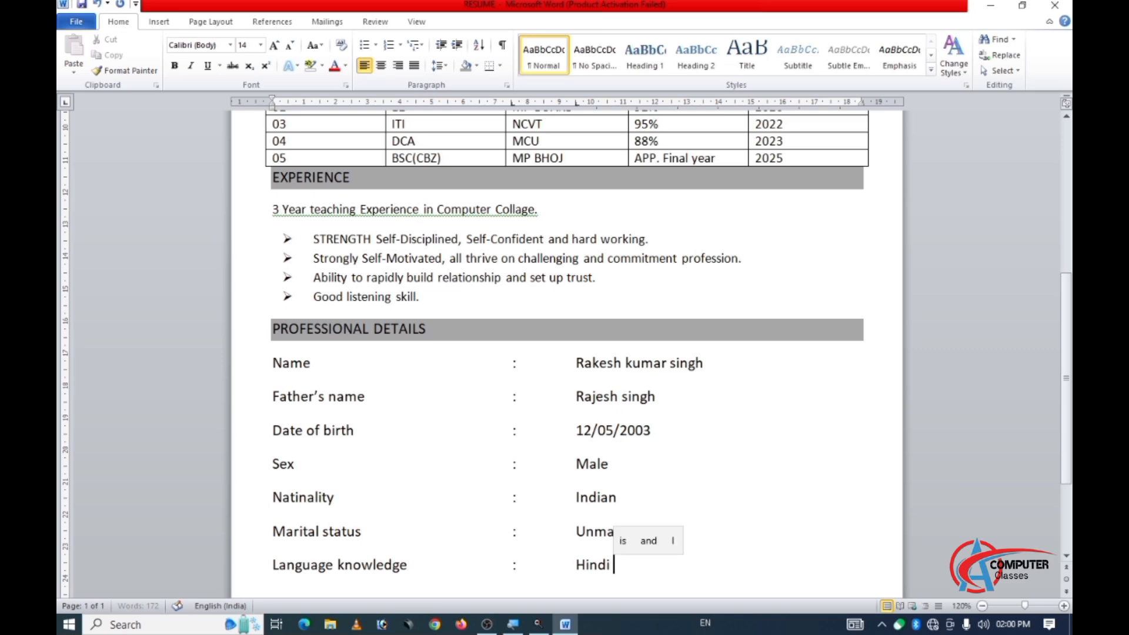
text(& En)
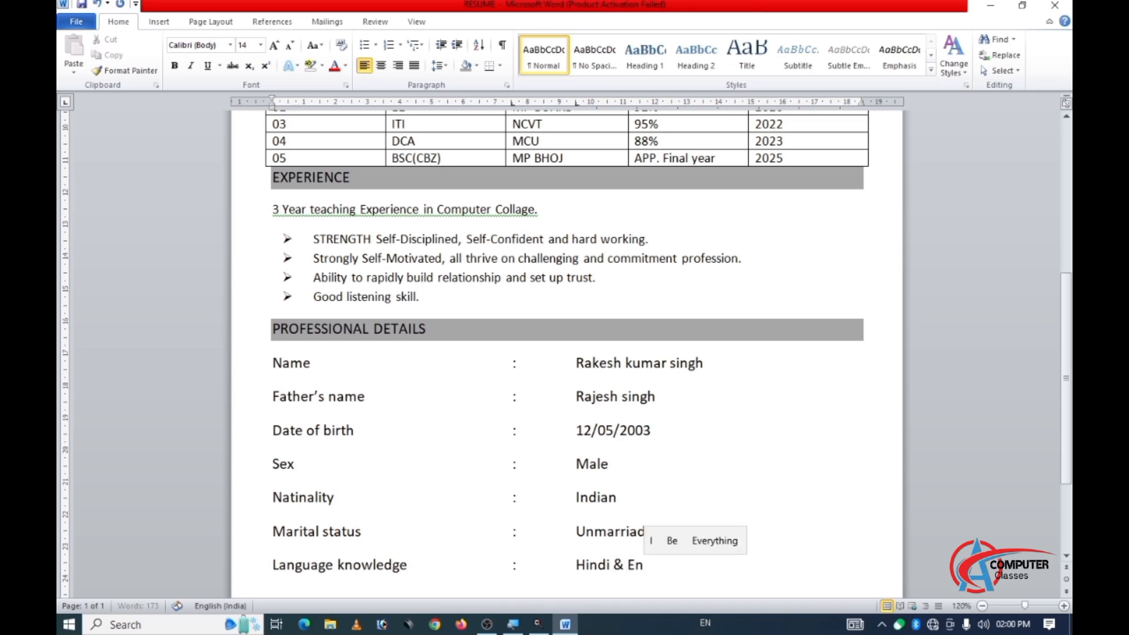
text(glish)
key(Return)
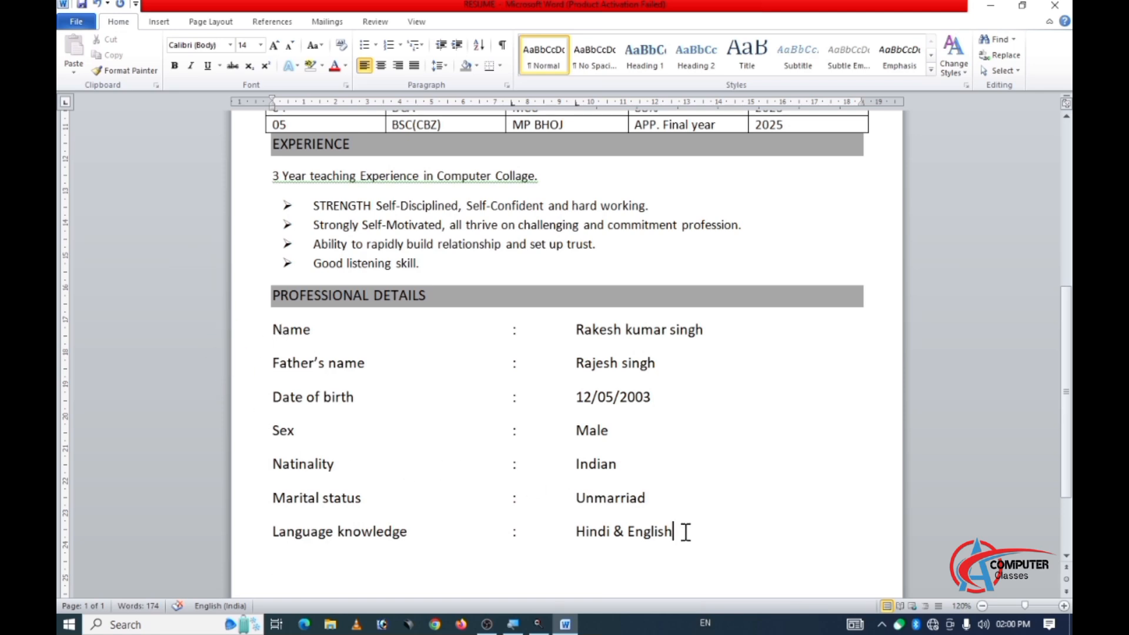
Remove the space after paragraph from all the professional details rows, from Name to Language knowledge.
drag(686, 532, 481, 358)
click(552, 427)
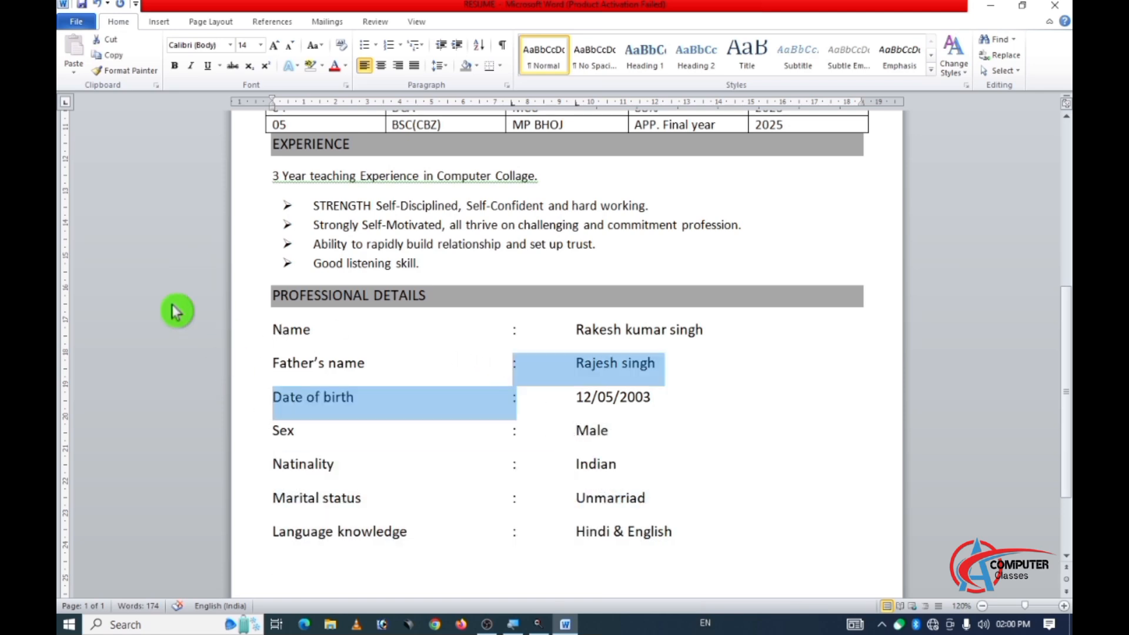
drag(274, 329, 715, 545)
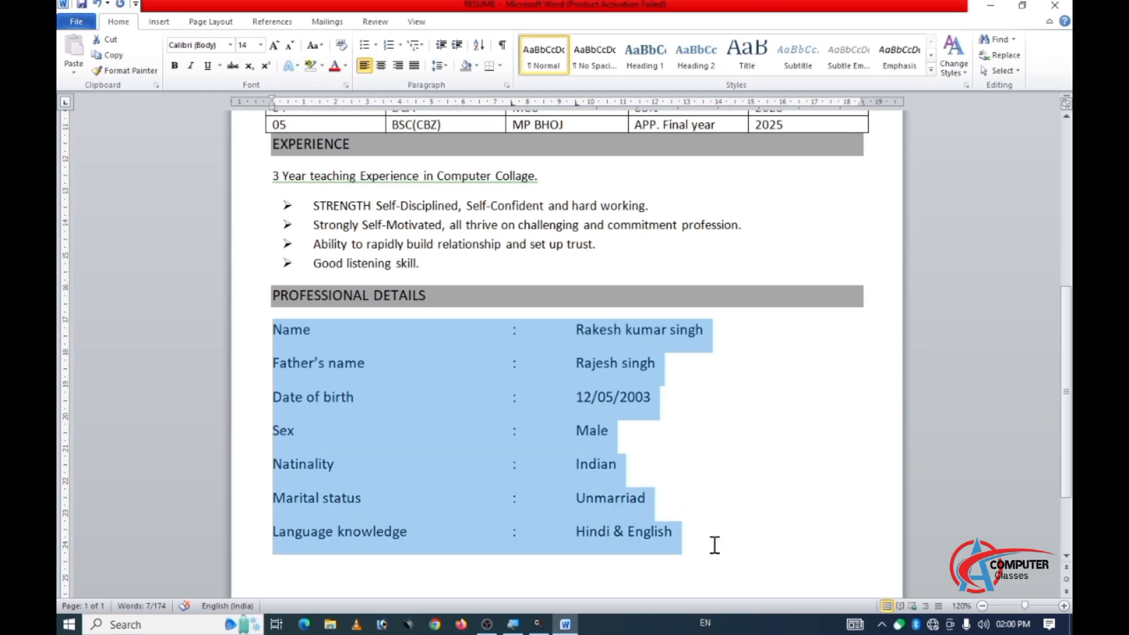
click(440, 65)
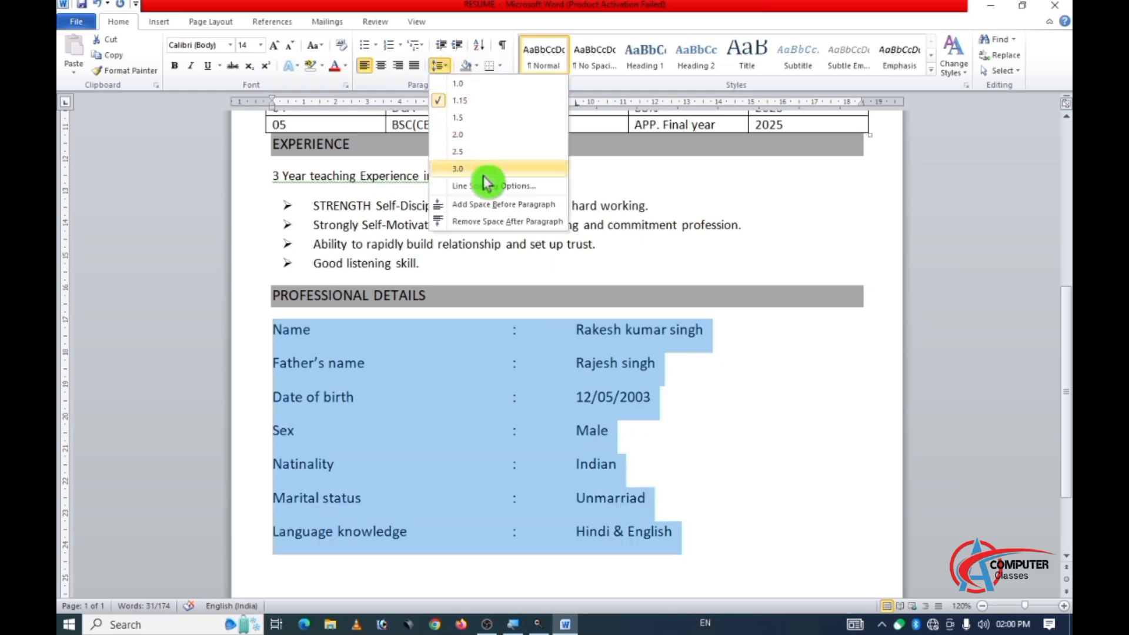
click(492, 221)
Add the heading "DECLARATION" on the line below the Language knowledge row.
click(303, 488)
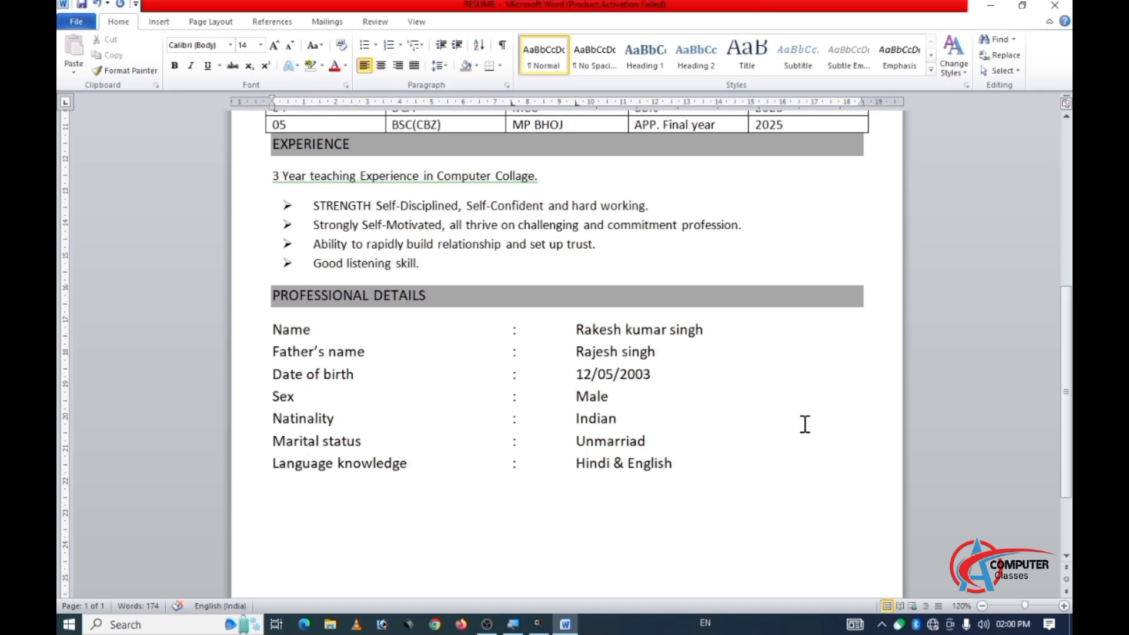
text(DEC)
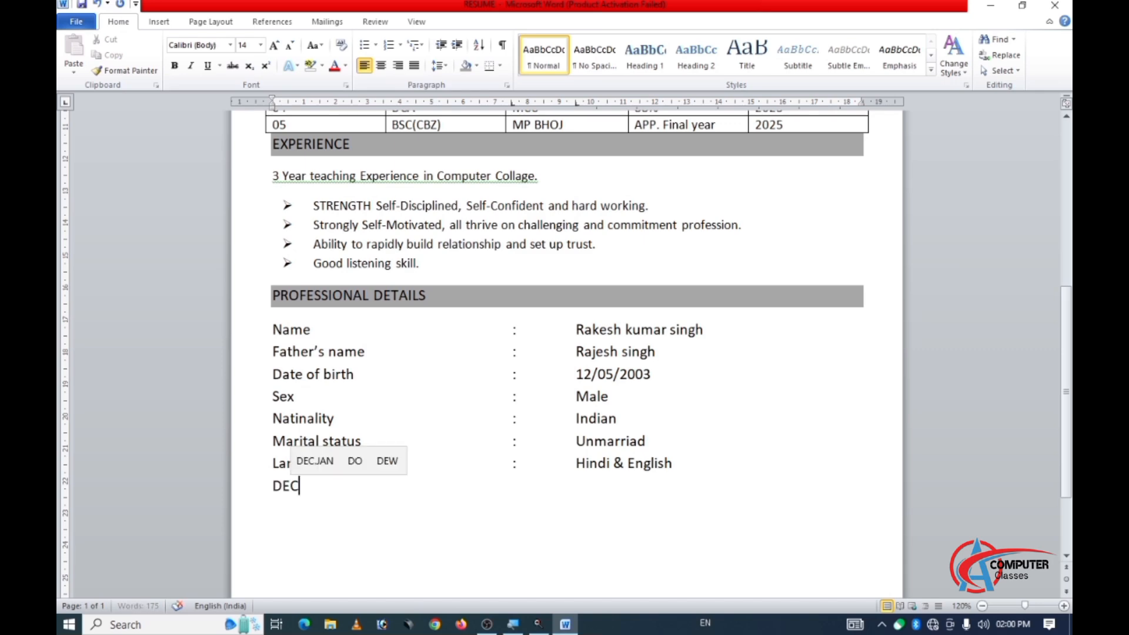
text(KA)
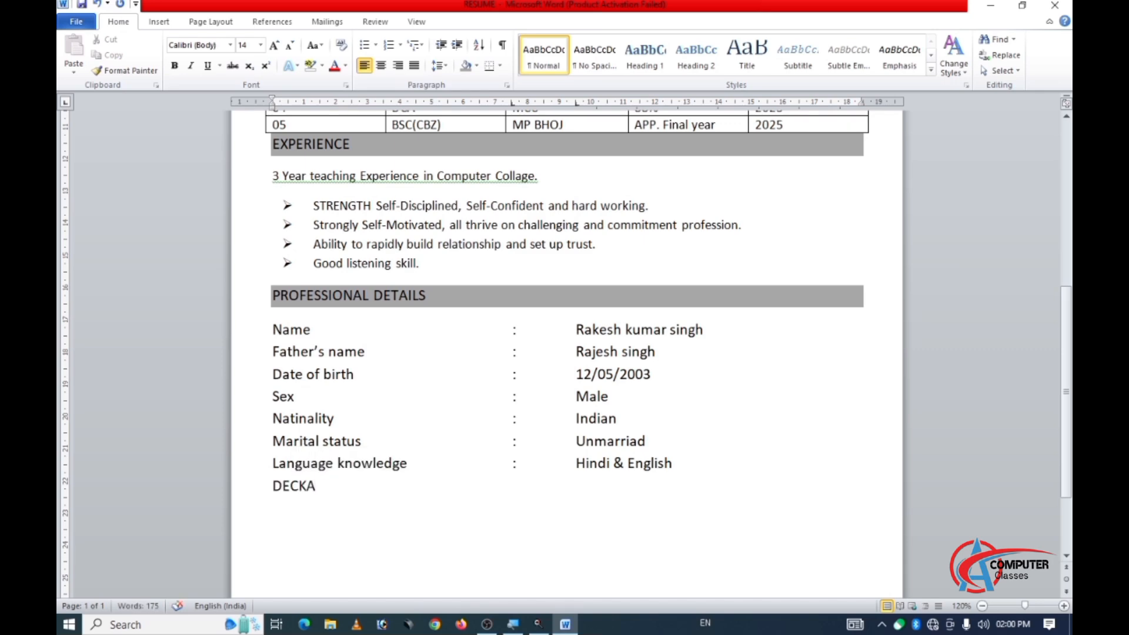
key(BackSpace)
key(BackSpace)
text(LARATION)
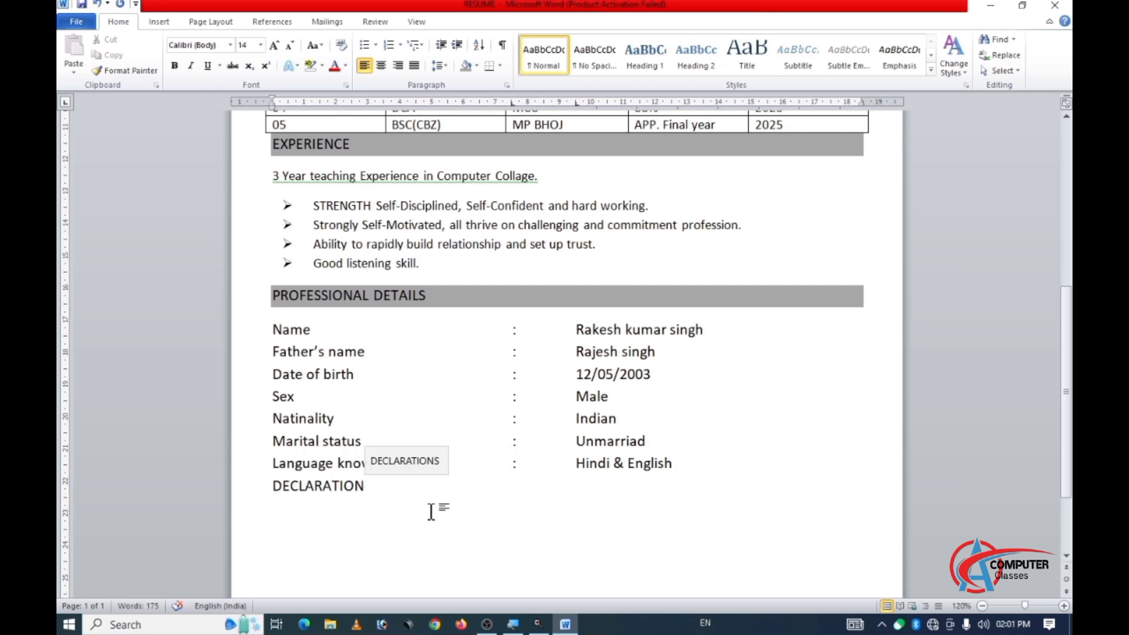
Apply the same grey shading as the other section headings to the DECLARATION heading.
mouse_move(274, 486)
mouse_down()
mouse_move(378, 484)
mouse_move(306, 493)
mouse_move(270, 479)
mouse_up()
click(378, 483)
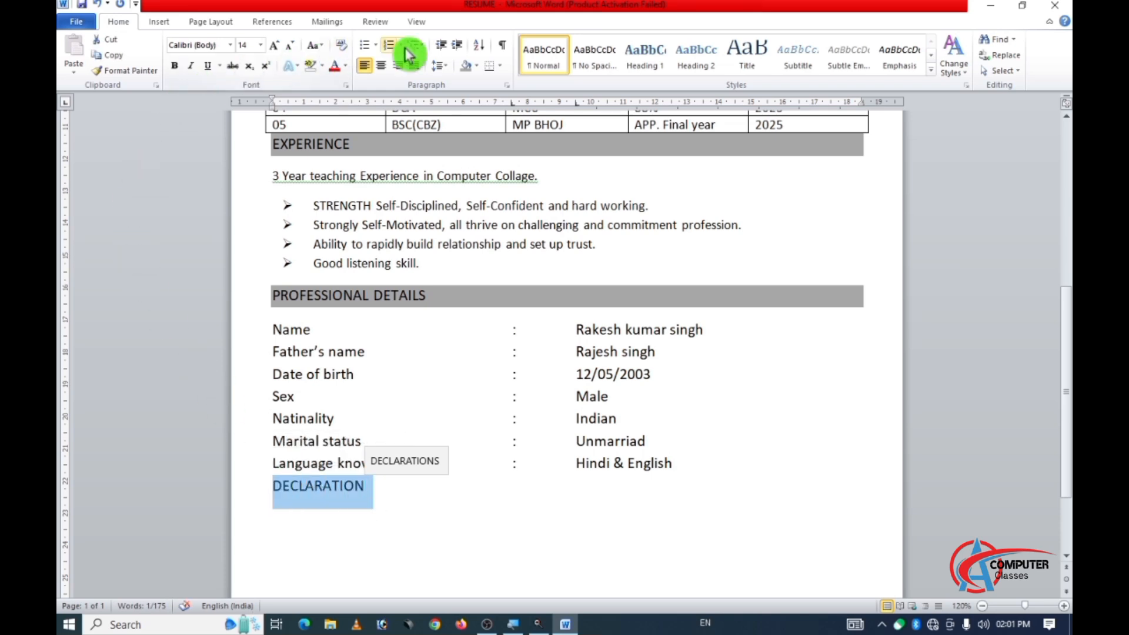
click(466, 66)
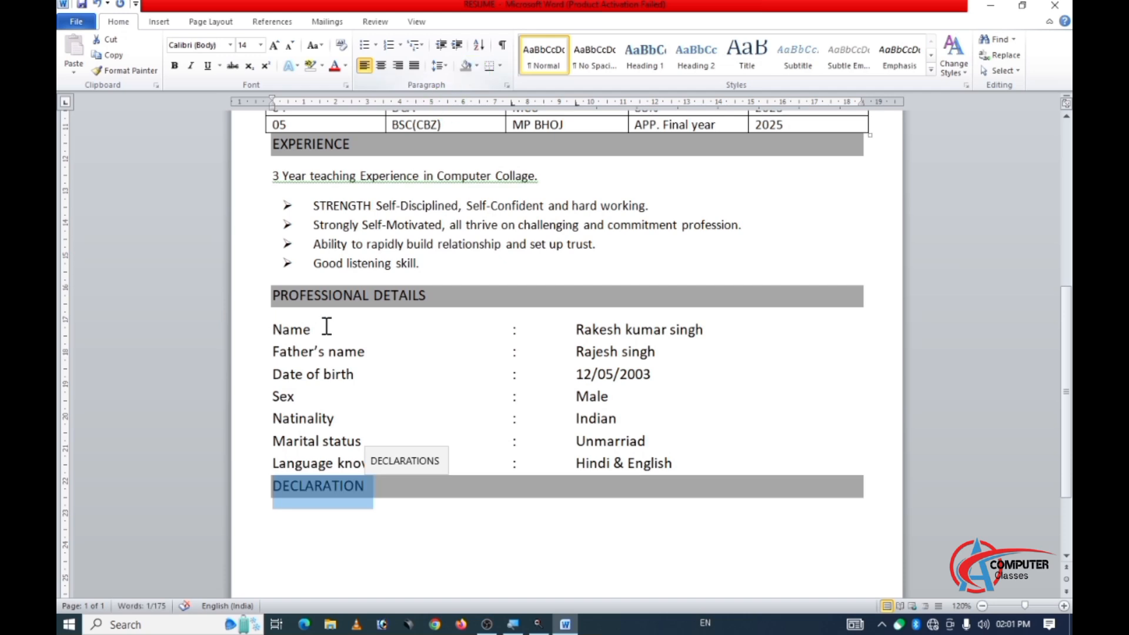
Reduce the font size of the professional details rows, from Name to Language knowledge, to 12.
click(281, 460)
drag(272, 325, 713, 461)
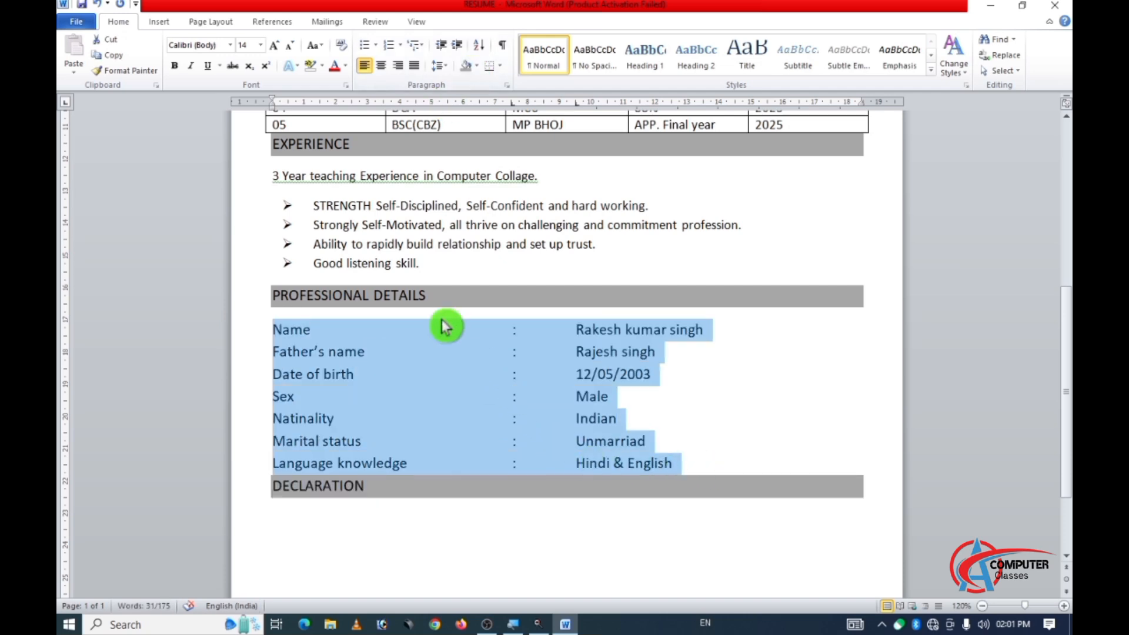
click(289, 46)
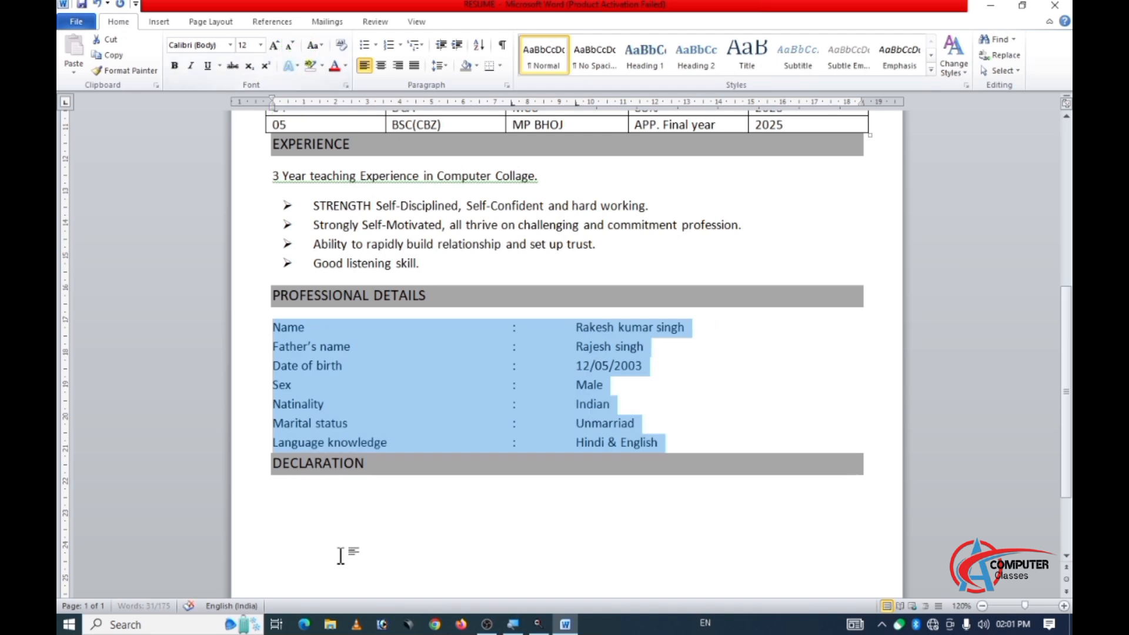
Below the DECLARATION heading, enter the sentence "I herby declare that the infoemation furnished above is true to the best of knowledge.".
click(287, 487)
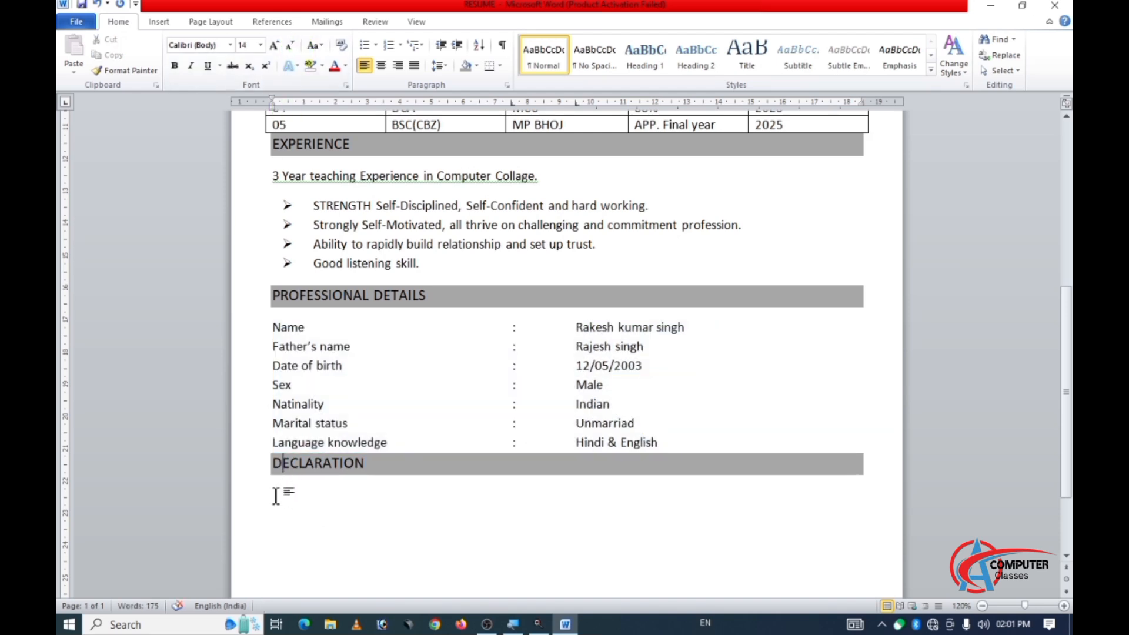
click(276, 497)
text(I)
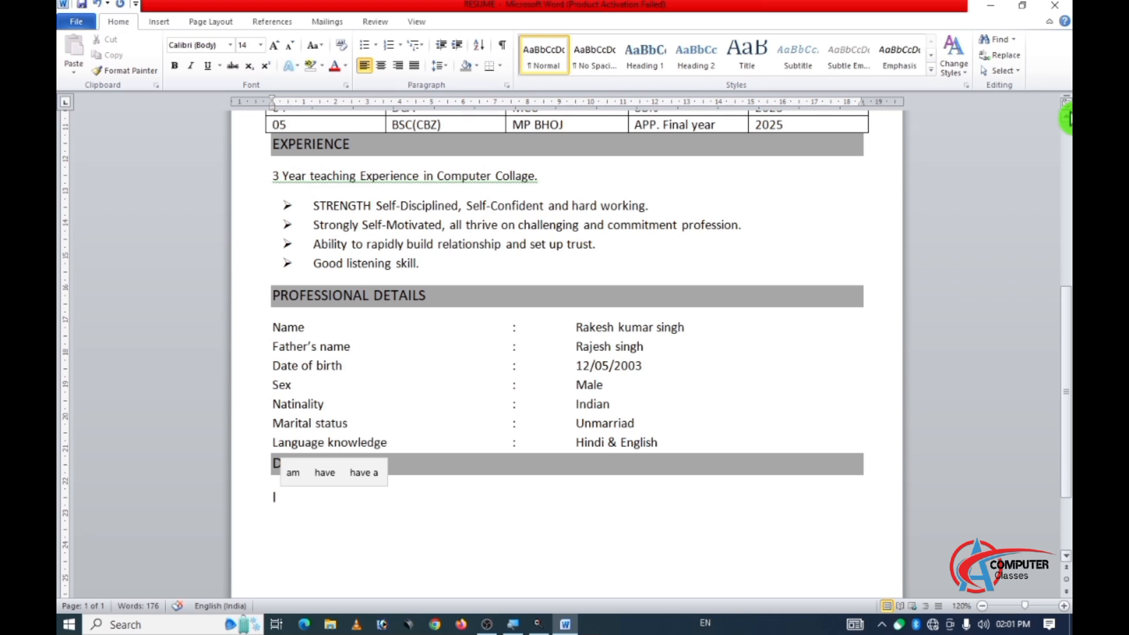
text( herb)
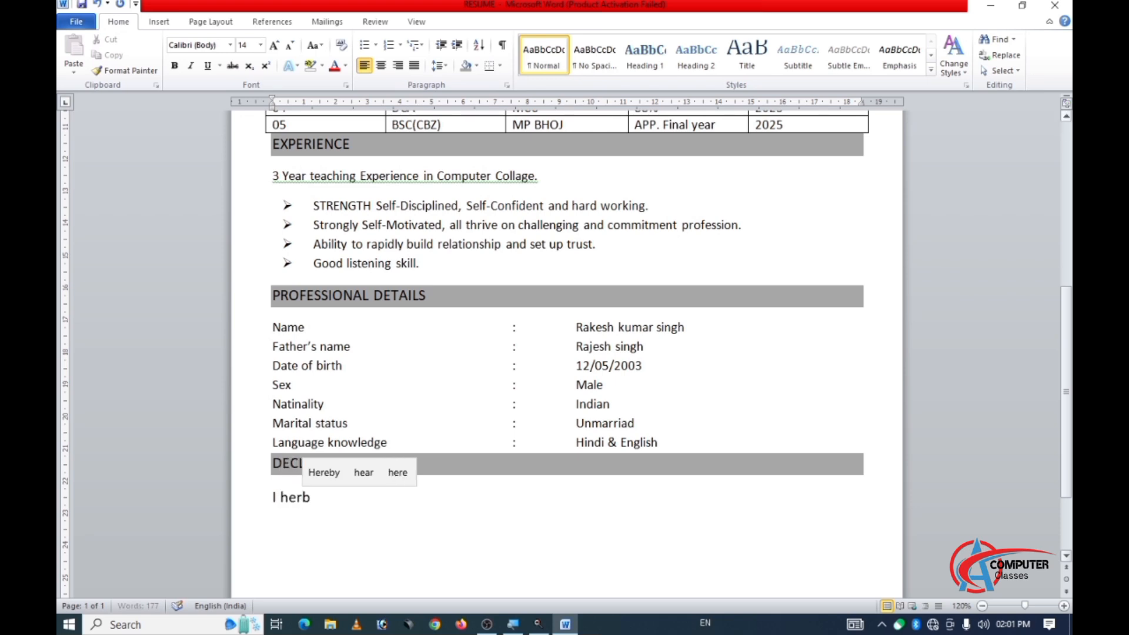
text(y decla)
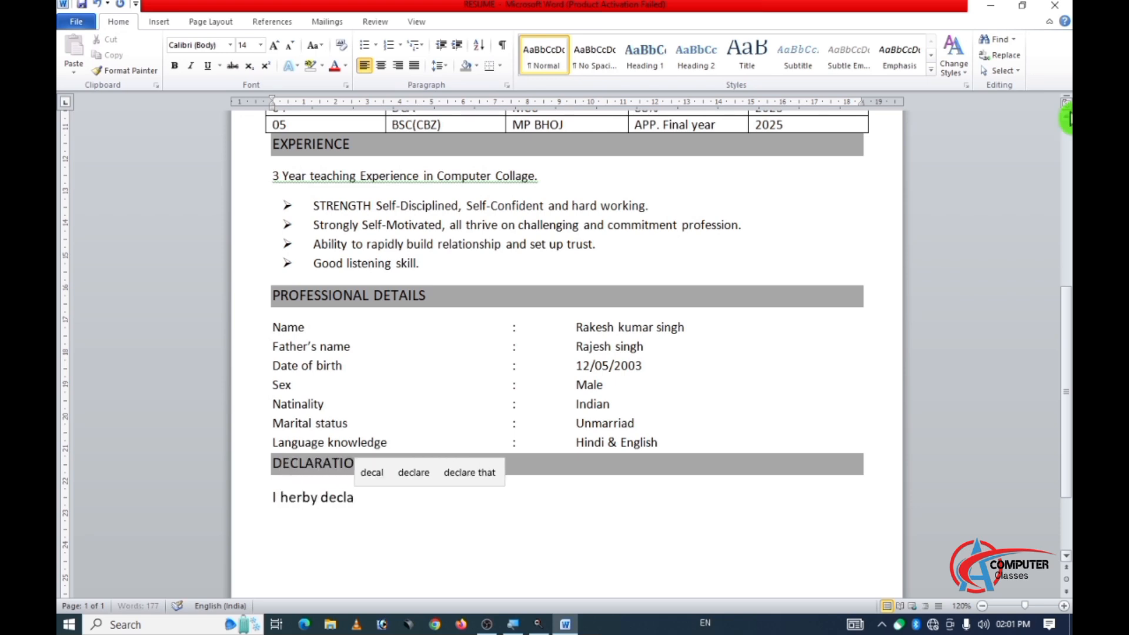
text(re)
text( that t)
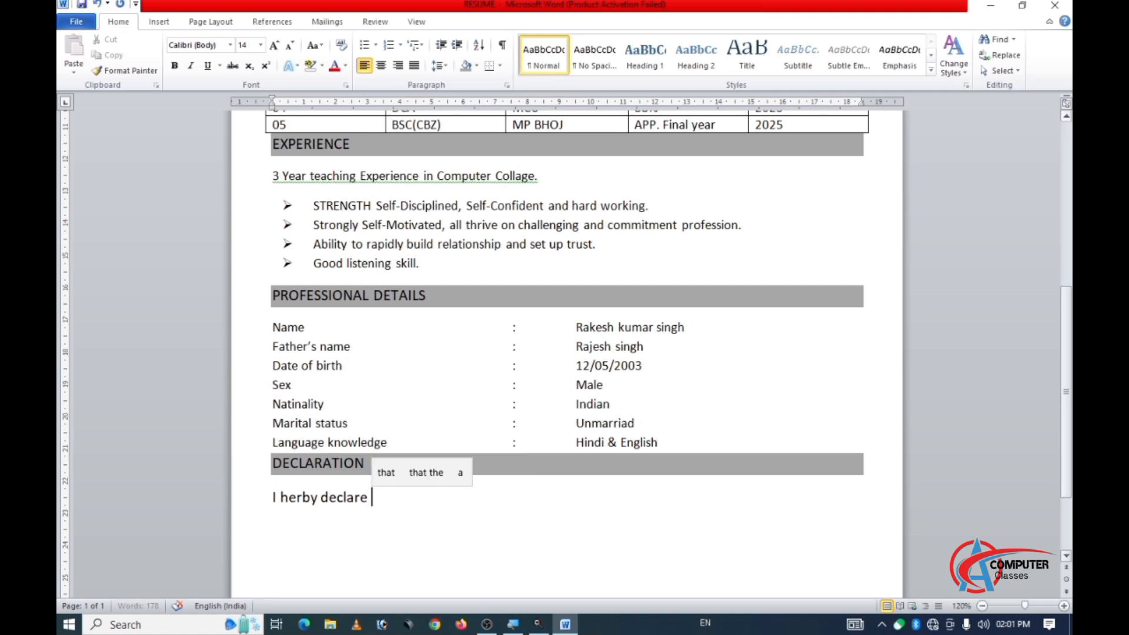
text(he)
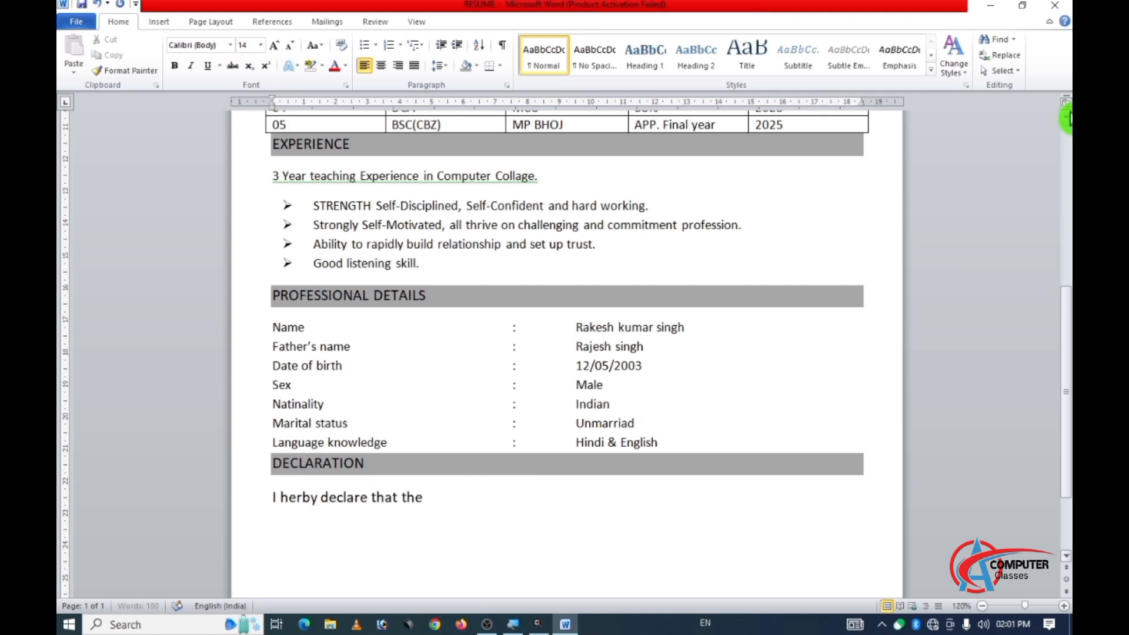
text( infoemati)
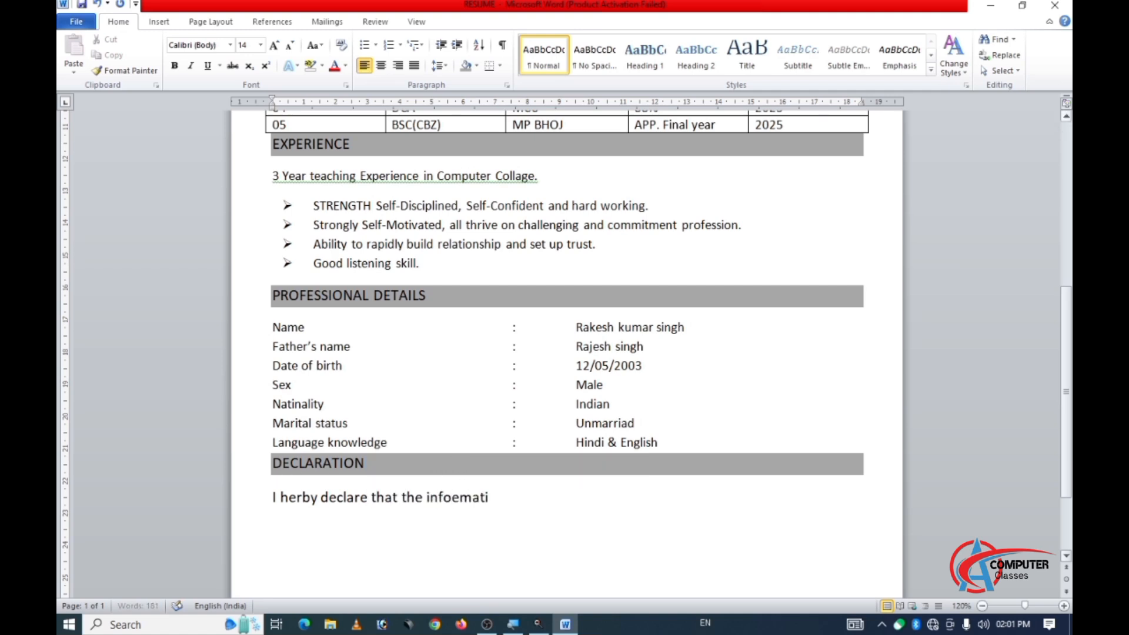
text(on )
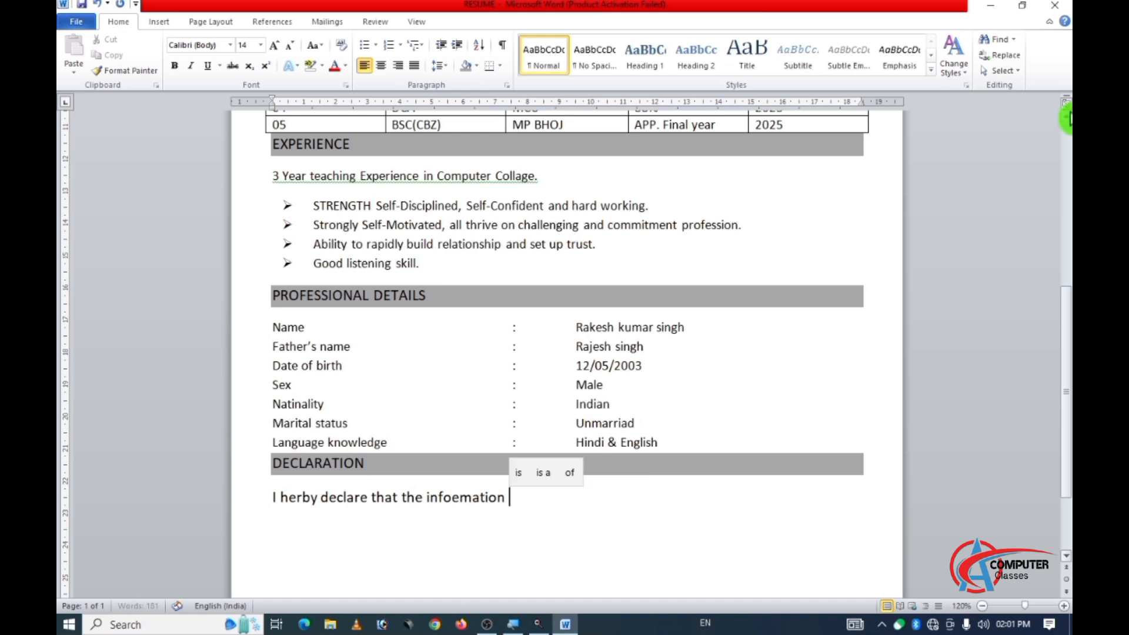
text(furn)
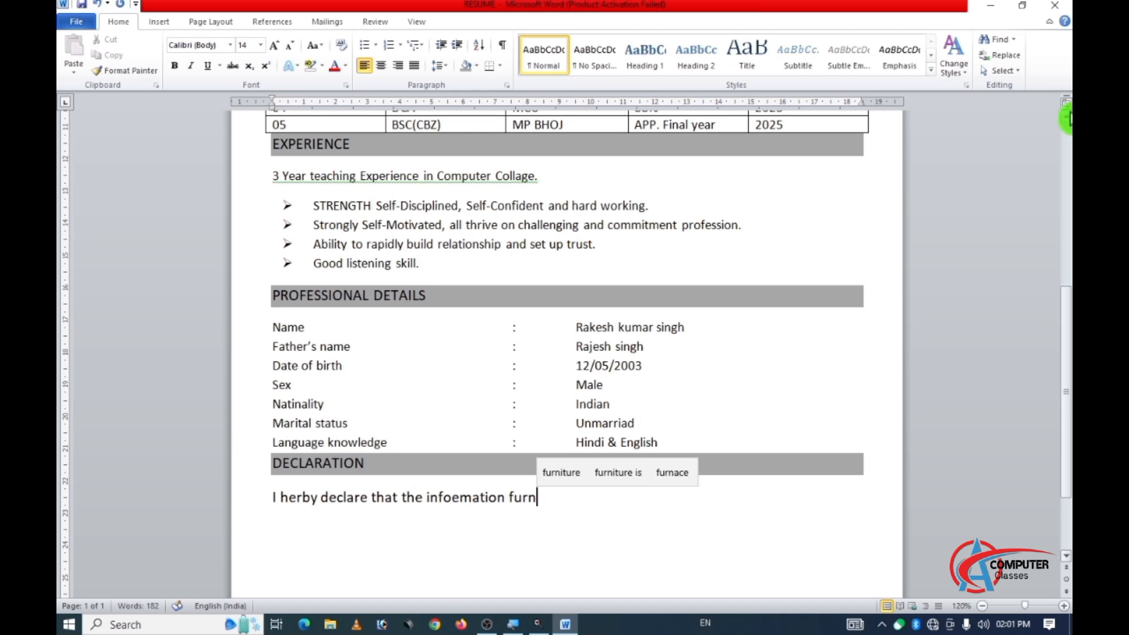
text(ished above )
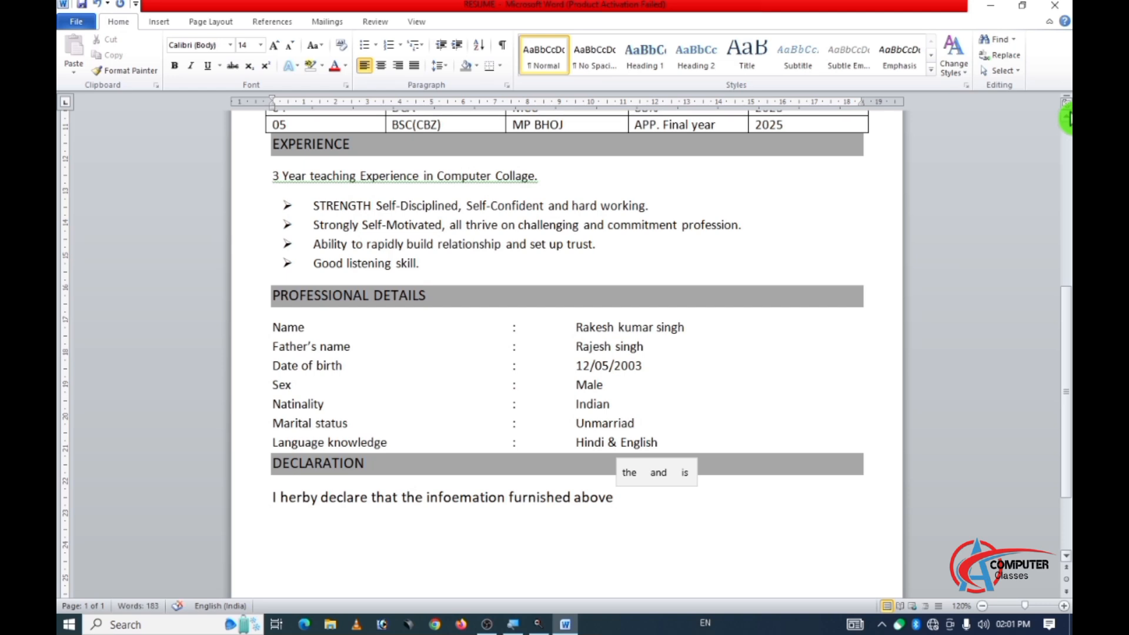
text(is te)
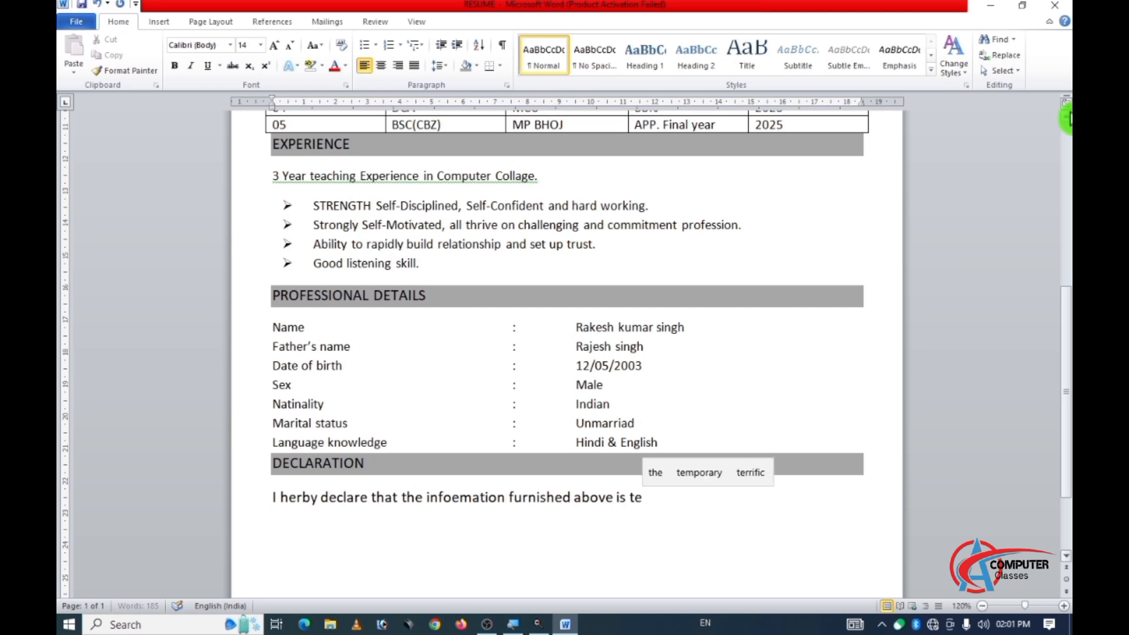
key(BackSpace)
text(rue t)
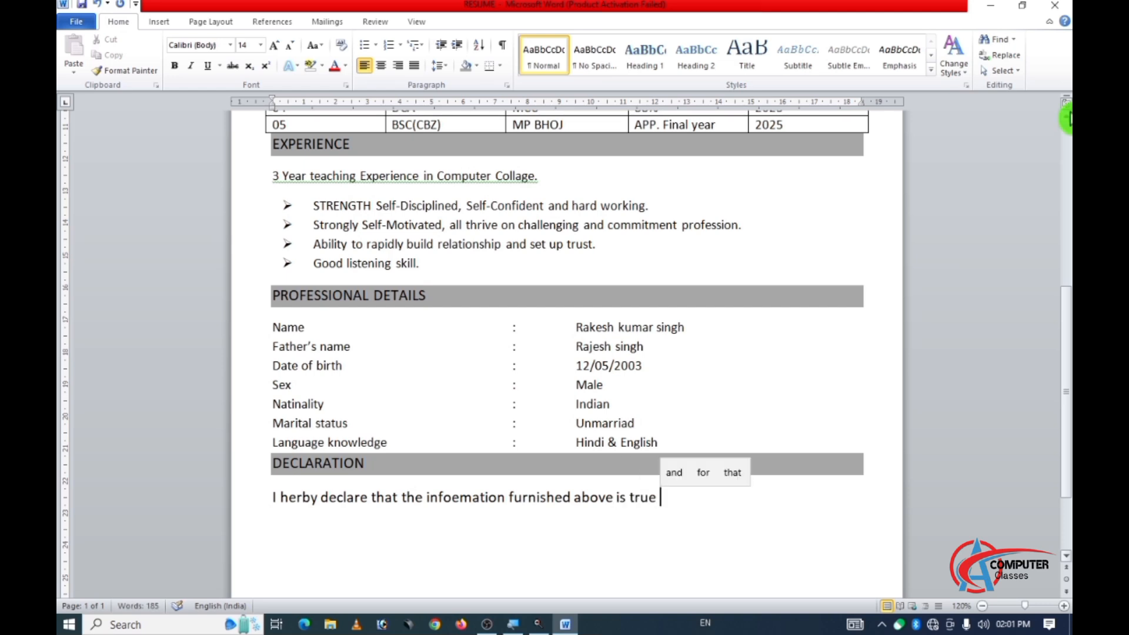
text(o the be)
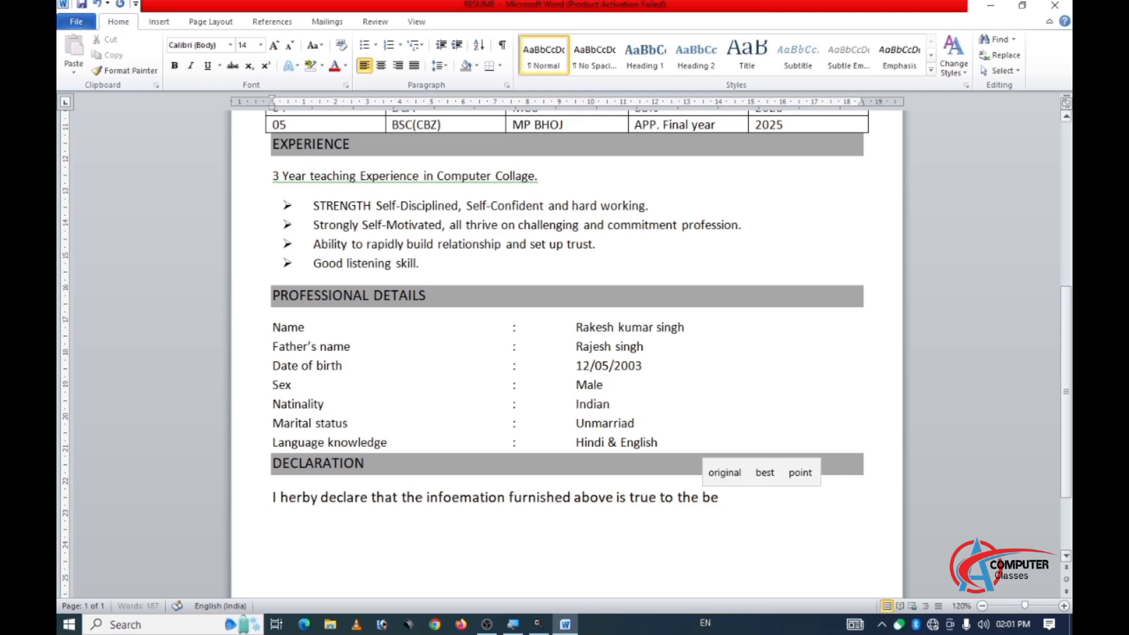
text(st of )
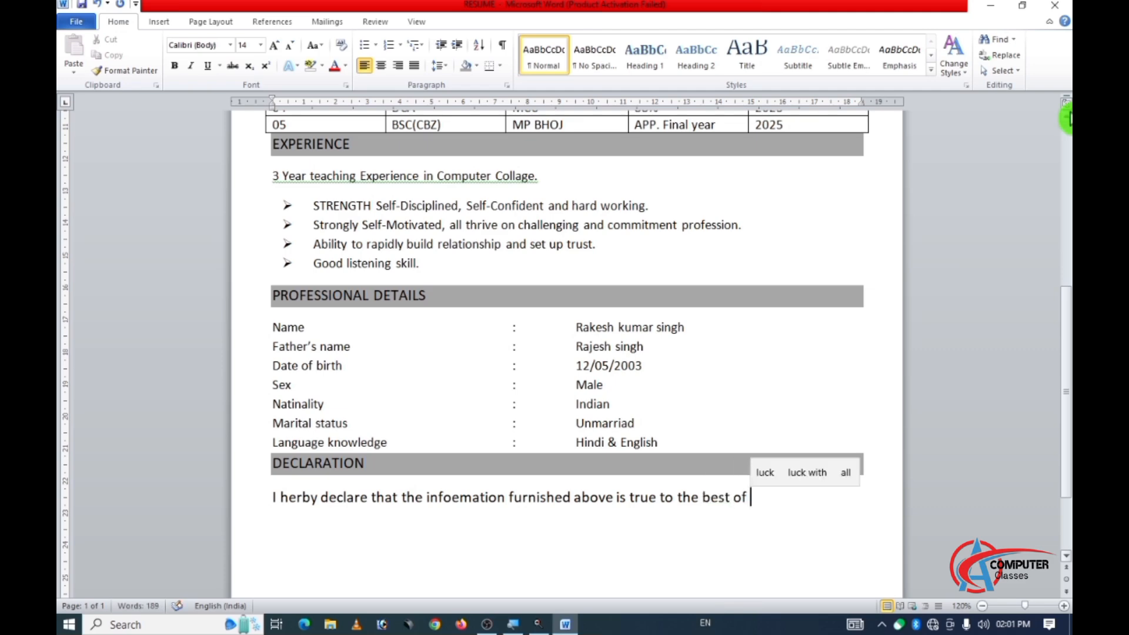
text(knowl)
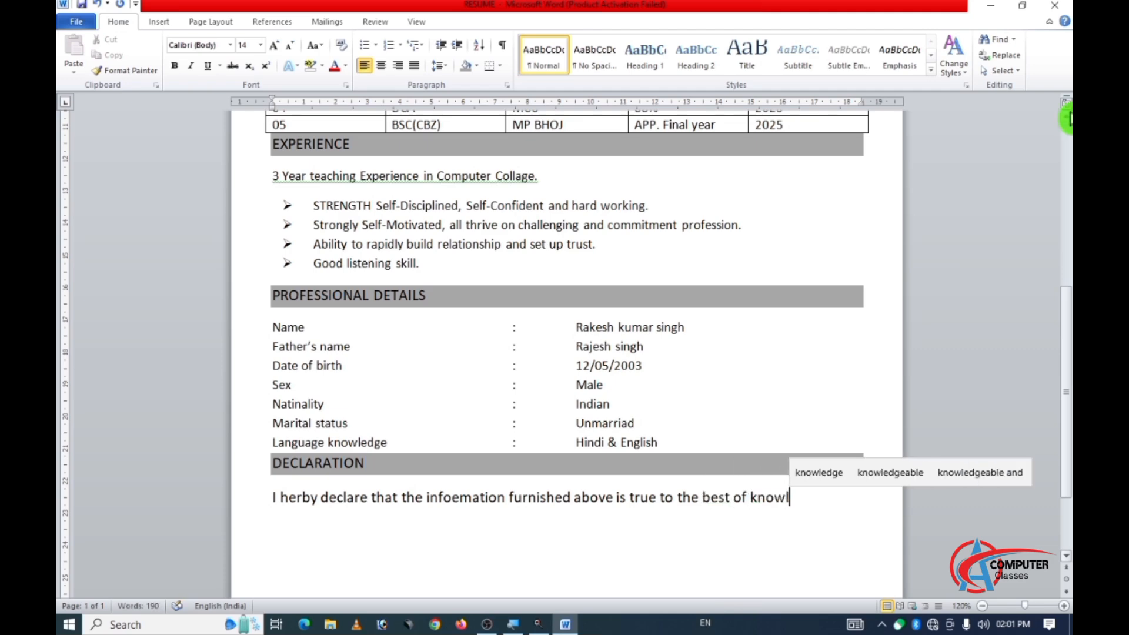
text(edge)
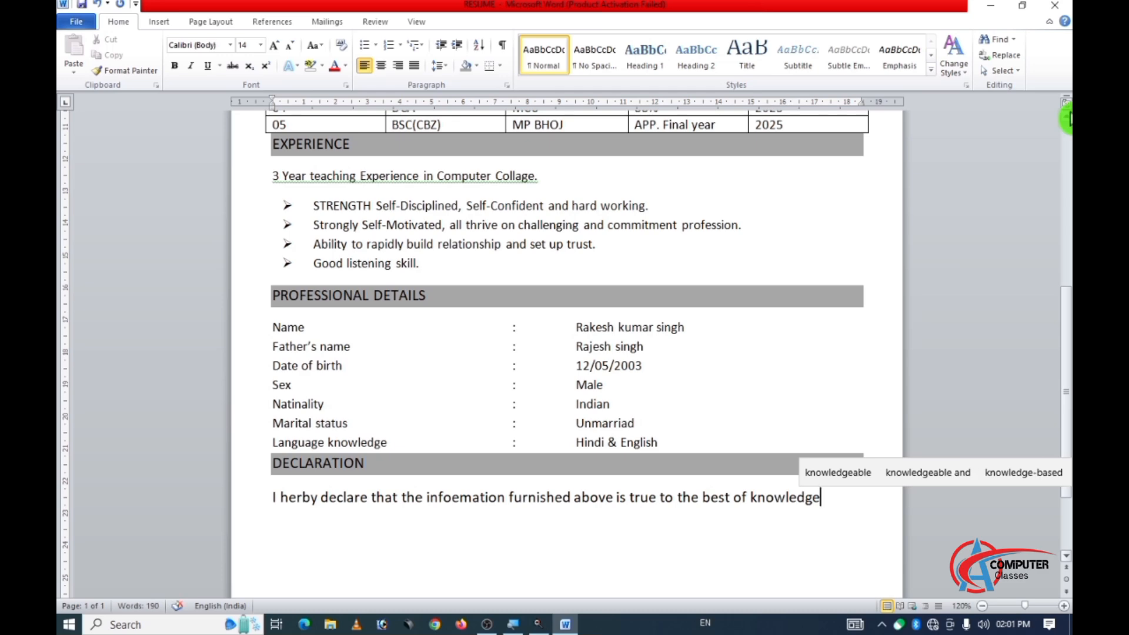
text(.)
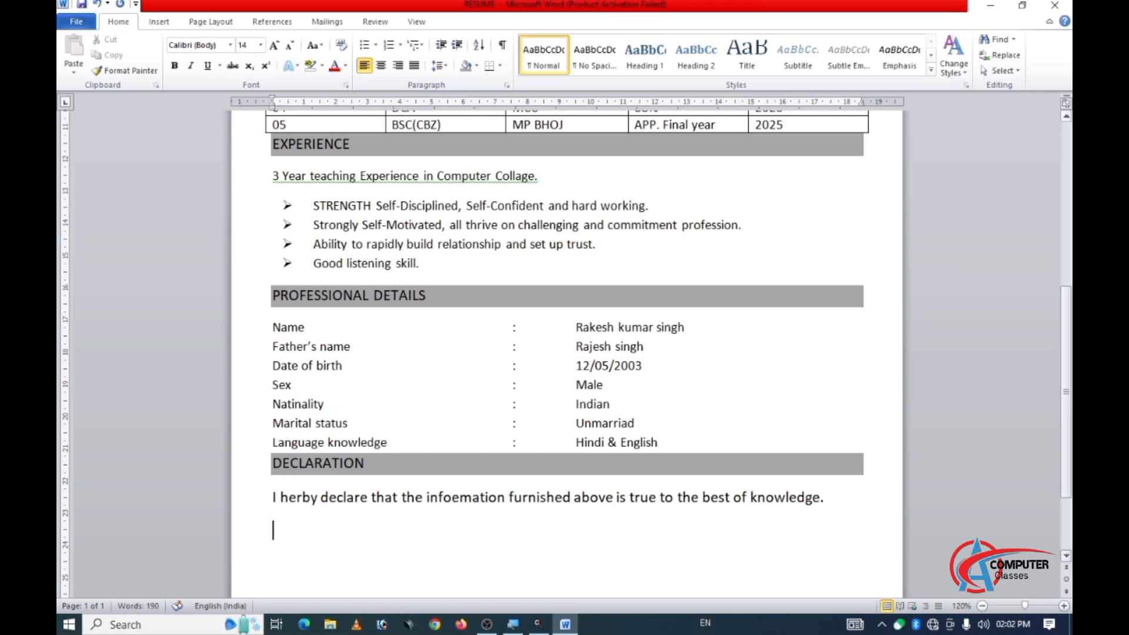
Add separate "Date" and "Place" lines below the declaration sentence, each followed by a dotted blank.
text(Date.....................)
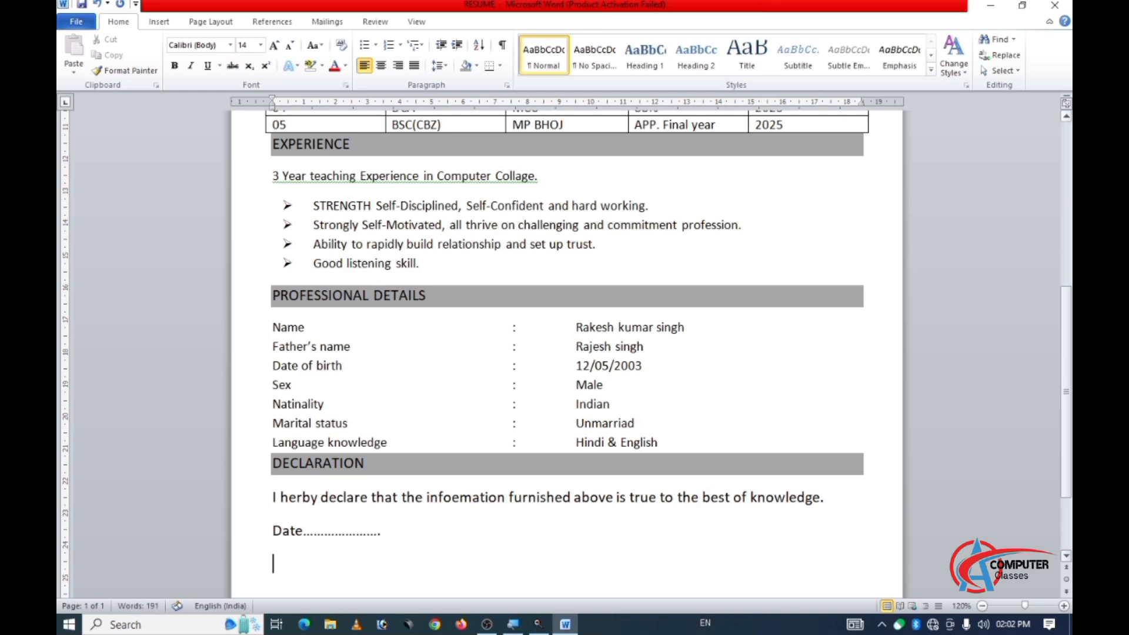
key(Return)
text(Pla)
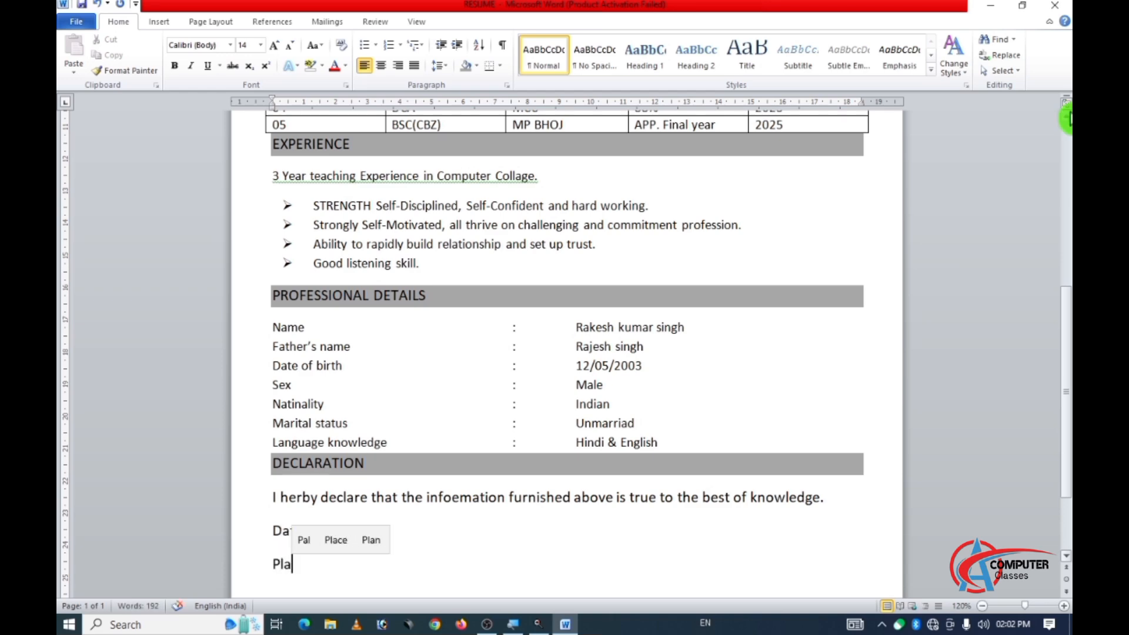
text(ce>)
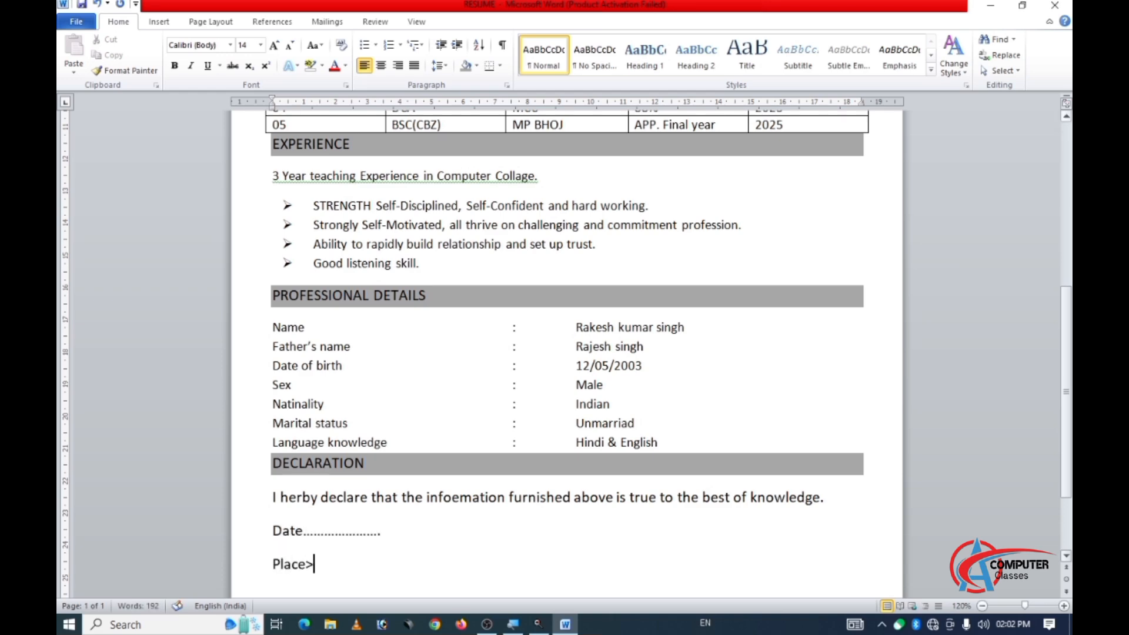
key(BackSpace)
text(...........)
key(BackSpace)
key(BackSpace)
Add the word "Signature" near the right margin of the Place line, spaced across with tabs.
key(Tab)
key(Tab)
text(Signa)
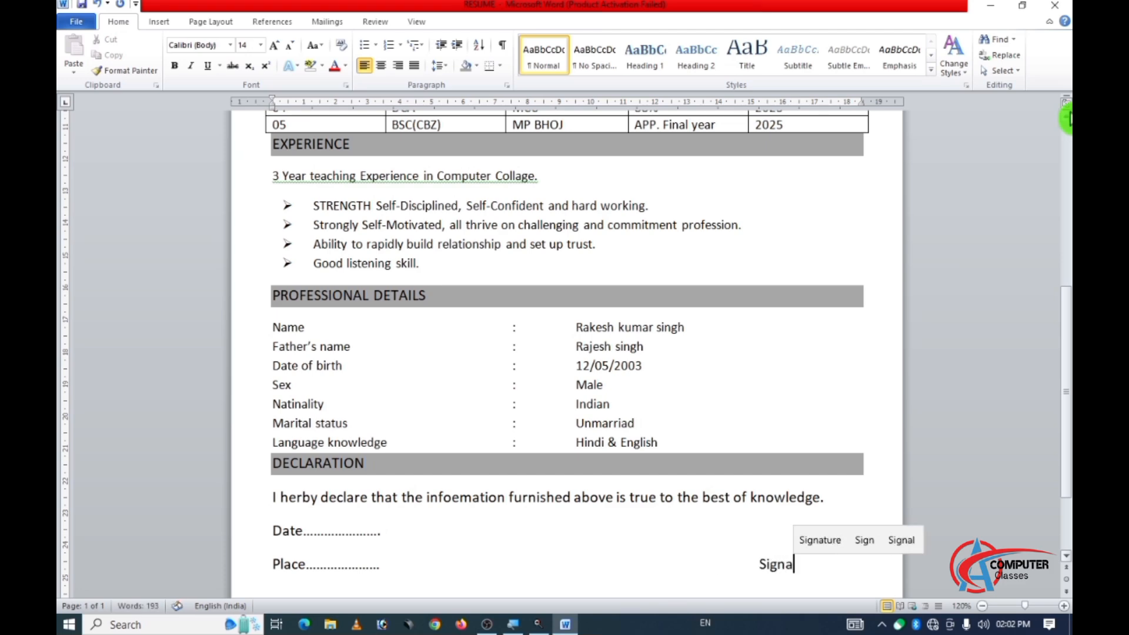
text(ture)
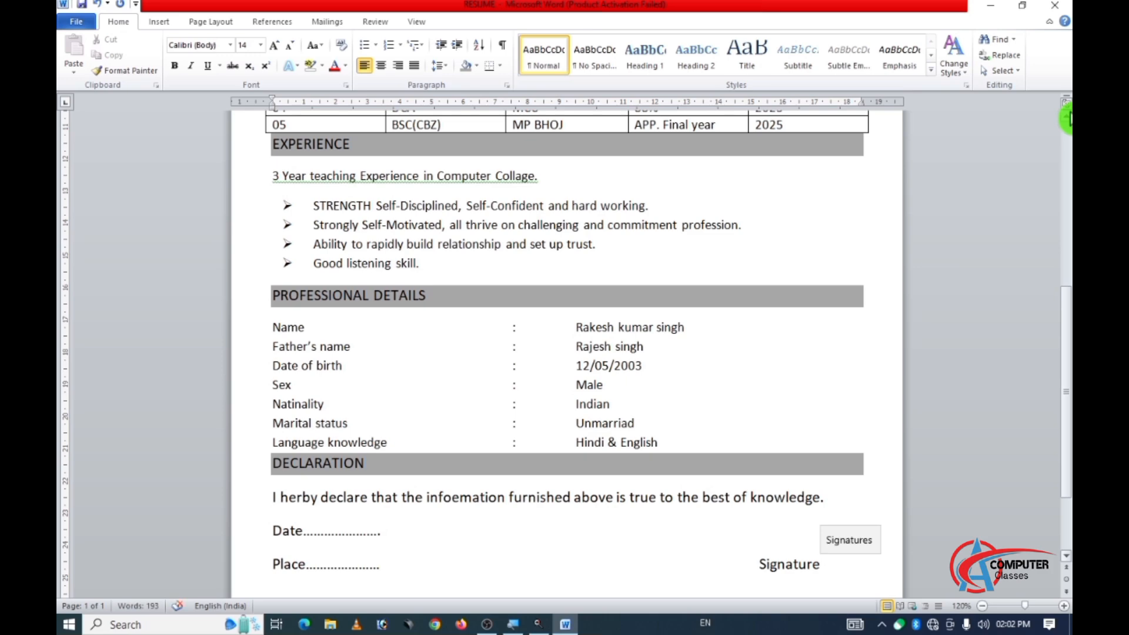
Underline and italicize the word "Signature" on the Place line.
key(shift+Left)
key(shift+Left)
key(shift+Left)
key(shift+Left)
key(shift+Left)
key(shift+Left)
key(shift+Left)
key(shift+Left)
key(shift+Left)
key(shift+Left)
key(shift+Right)
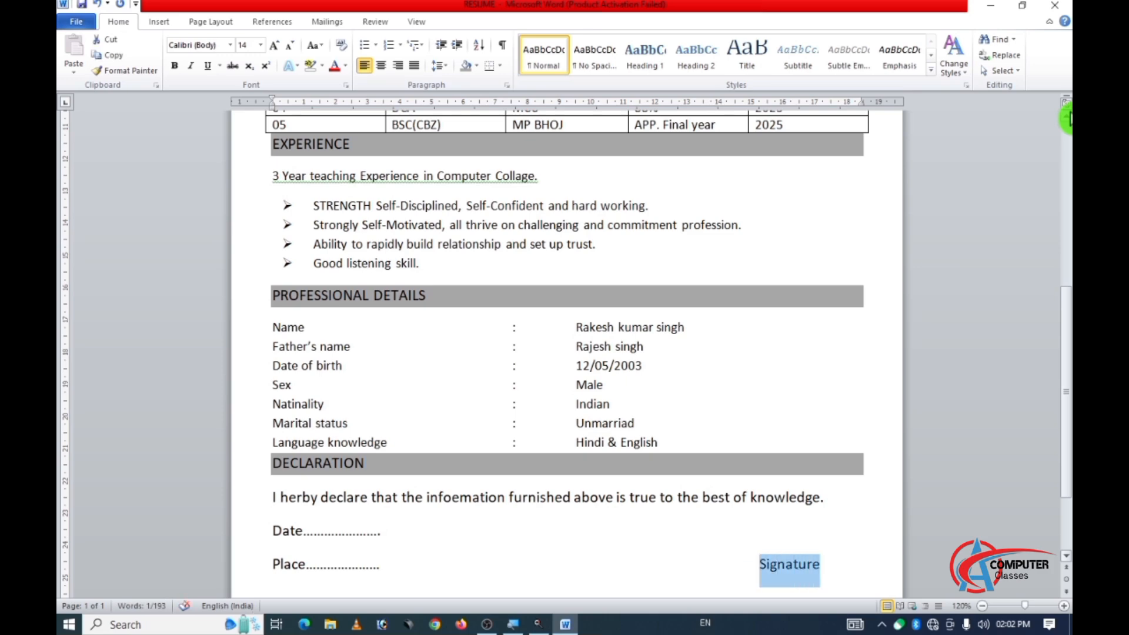
key(ctrl+u)
key(ctrl+i)
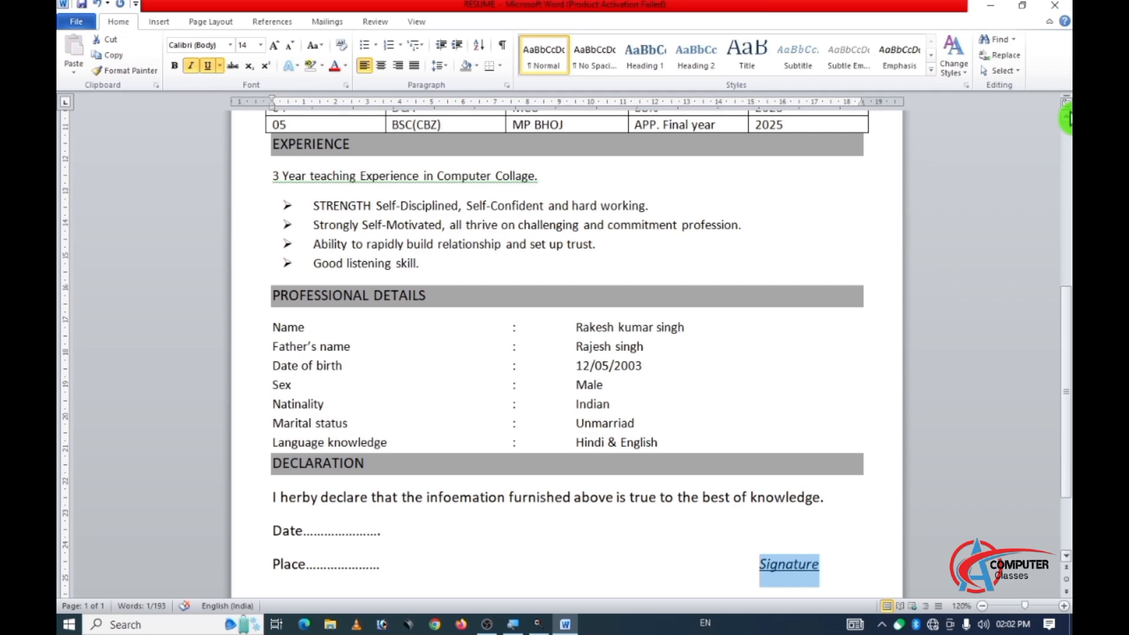
key(Left)
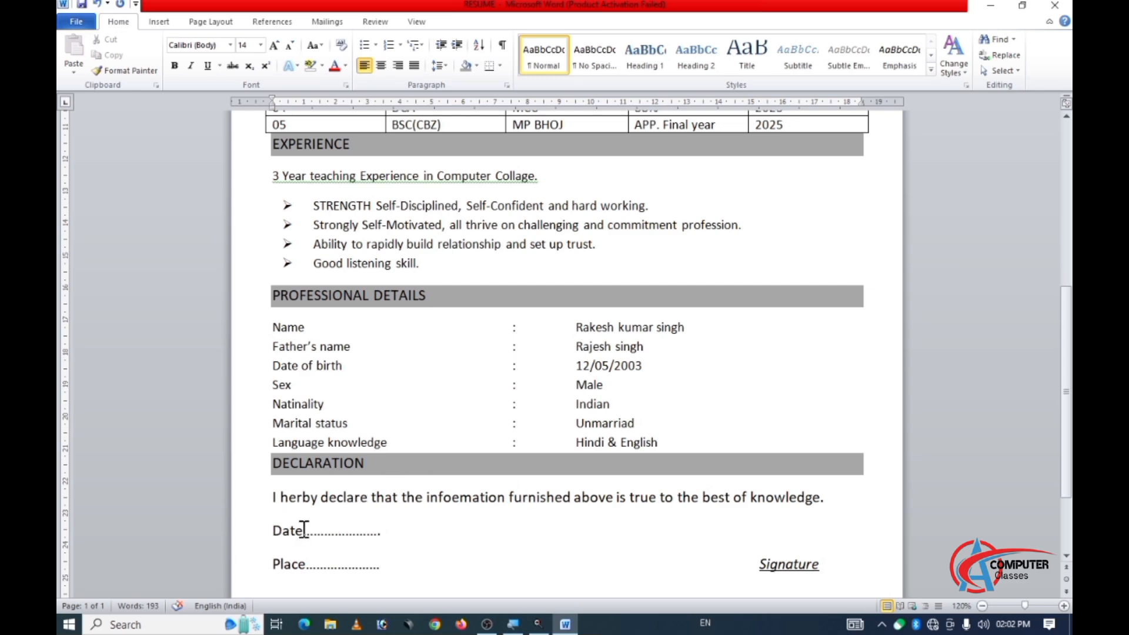
Review the whole resume from the contact details to the declaration and signature line.
scroll(306, 527, down, 3)
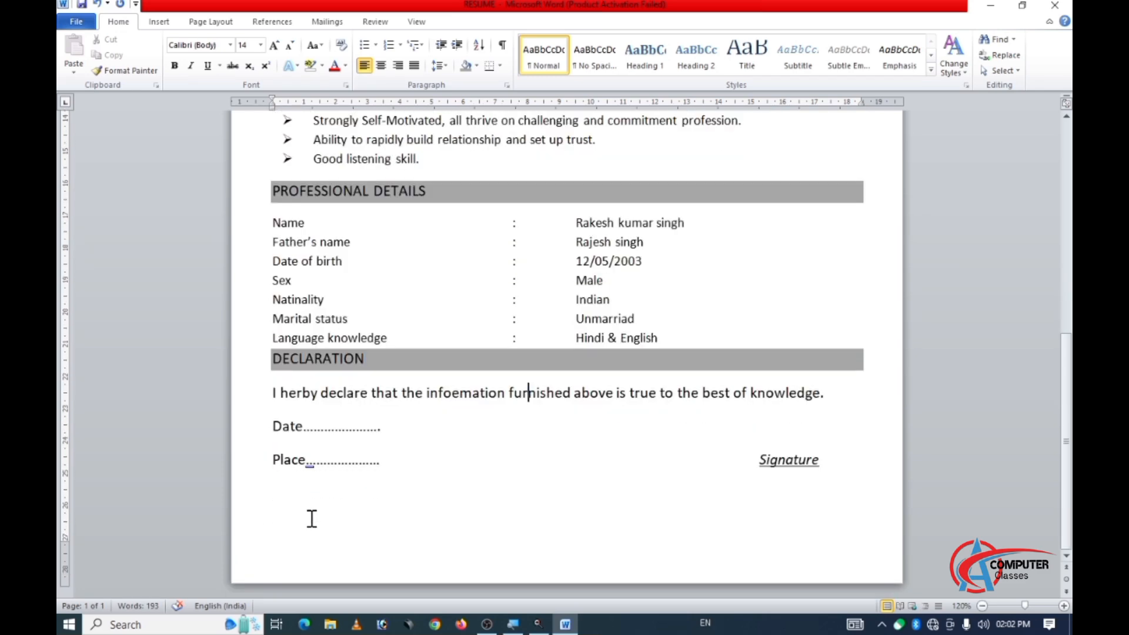
scroll(310, 523, up, 15)
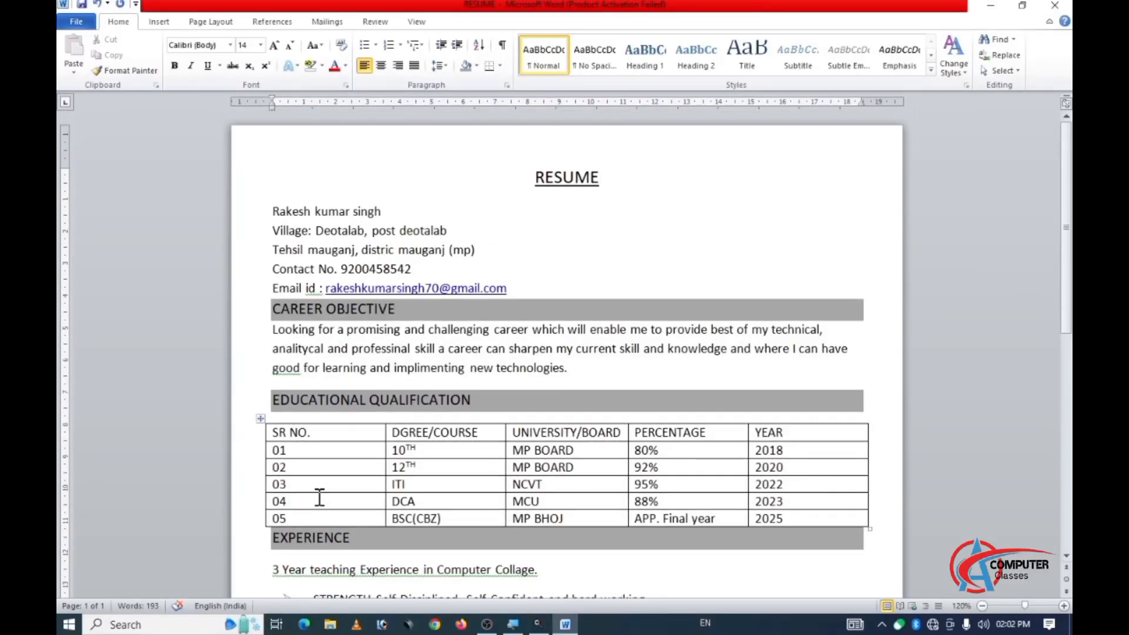
scroll(319, 498, down, 2)
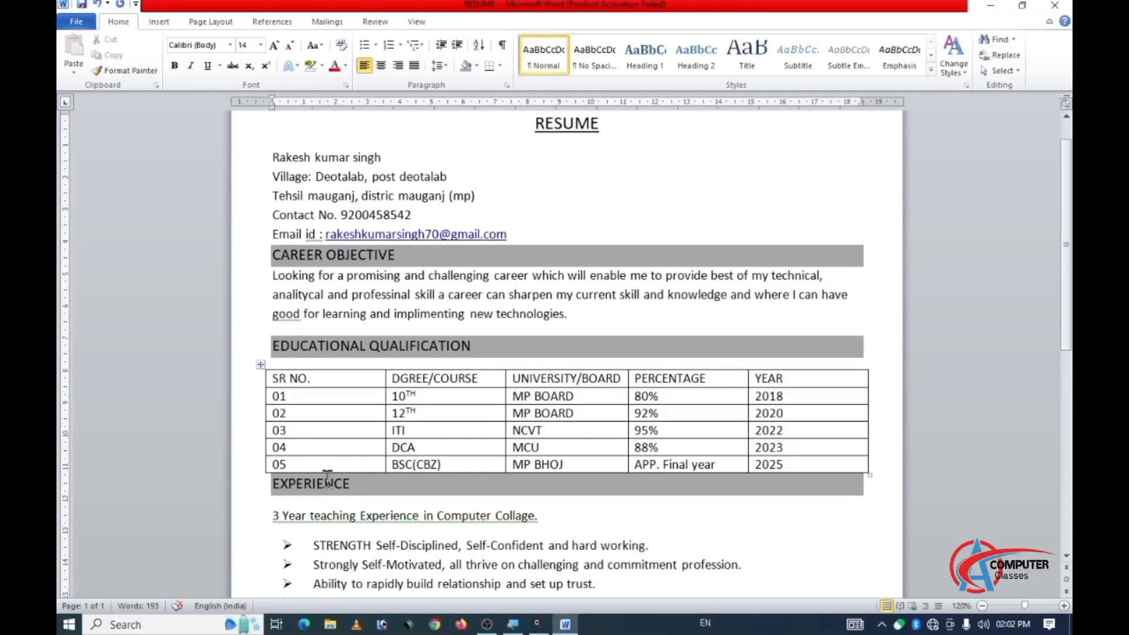
scroll(328, 477, down, 4)
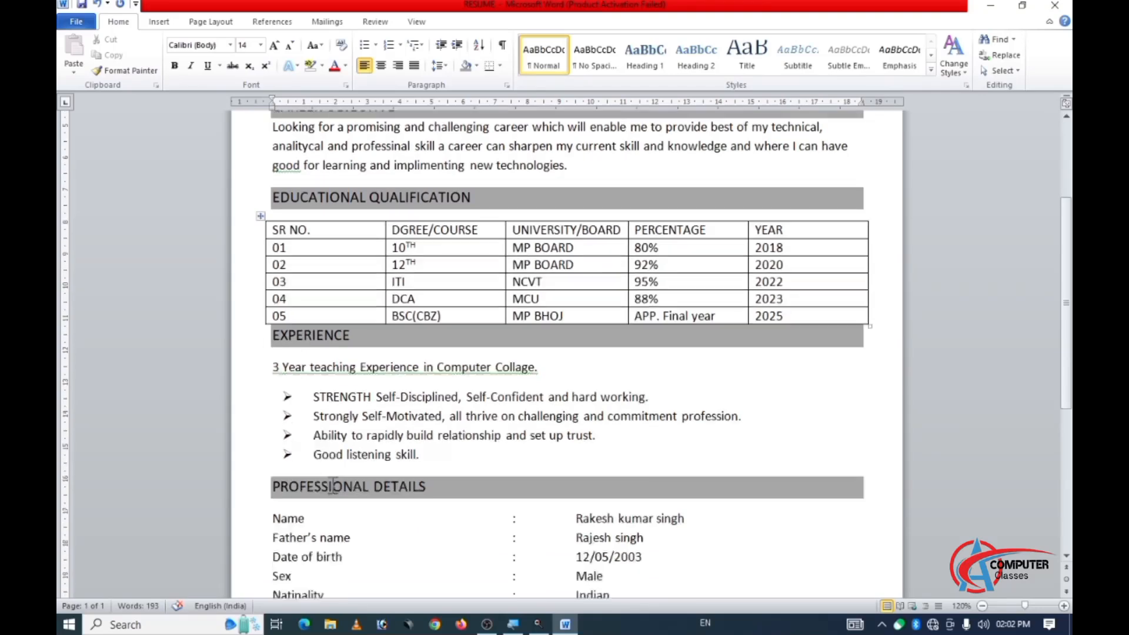
scroll(330, 486, up, 2)
scroll(334, 482, down, 5)
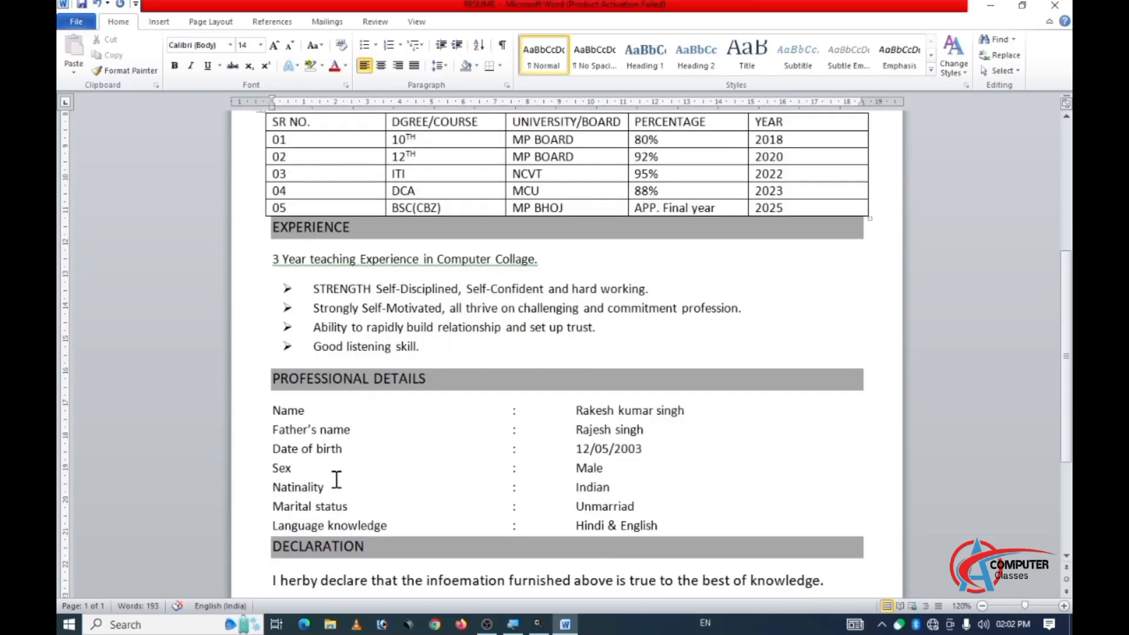
scroll(337, 480, down, 5)
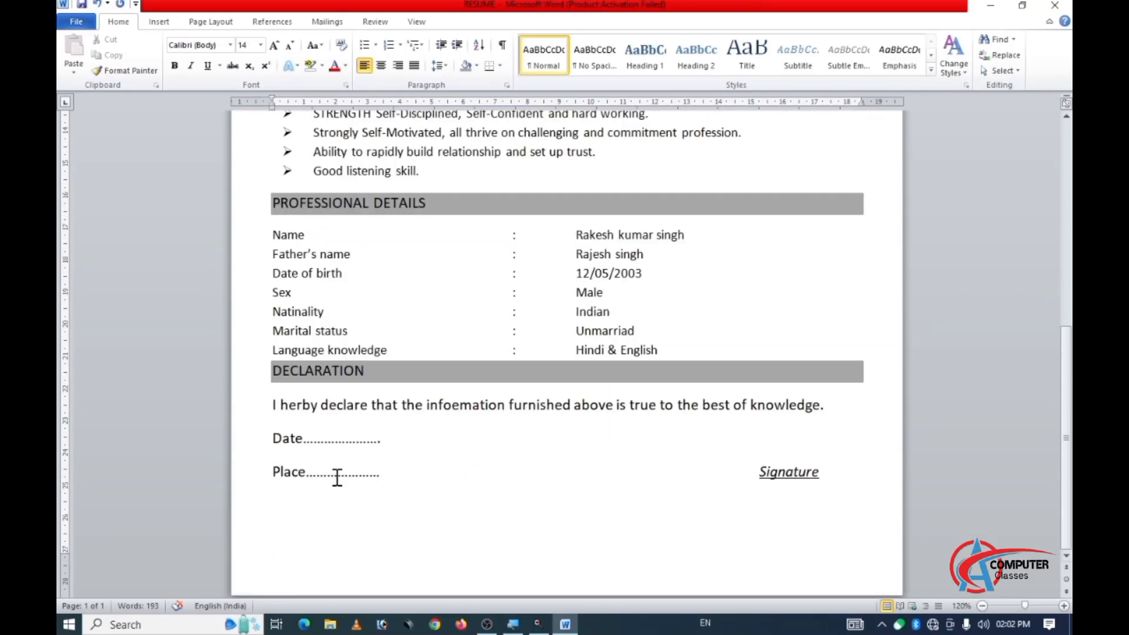
scroll(341, 478, up, 2)
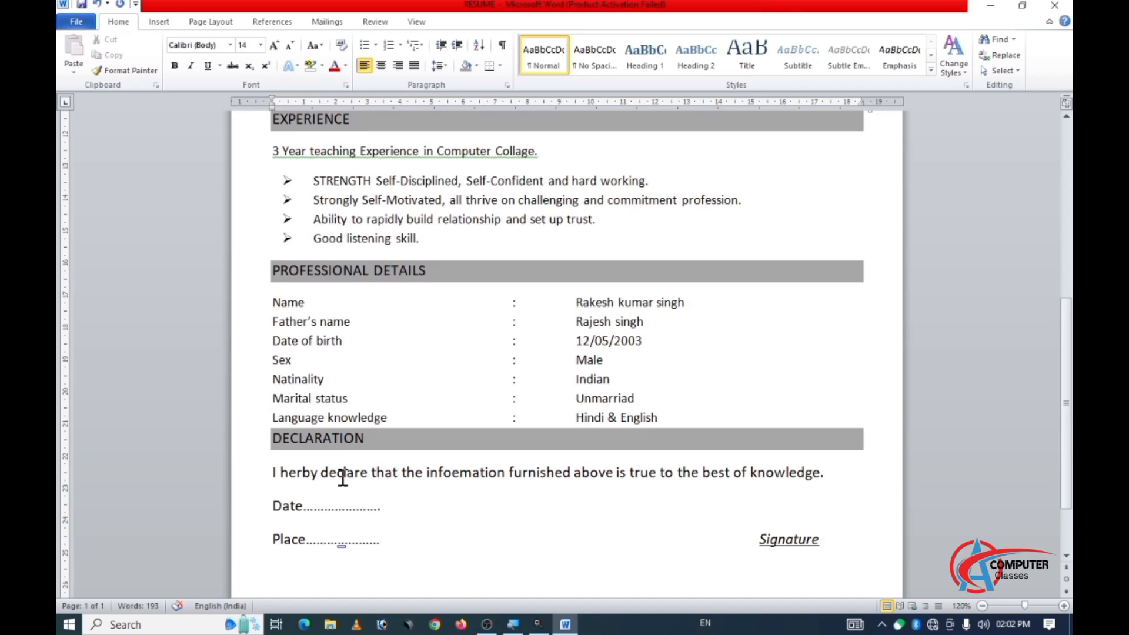
scroll(343, 478, up, 3)
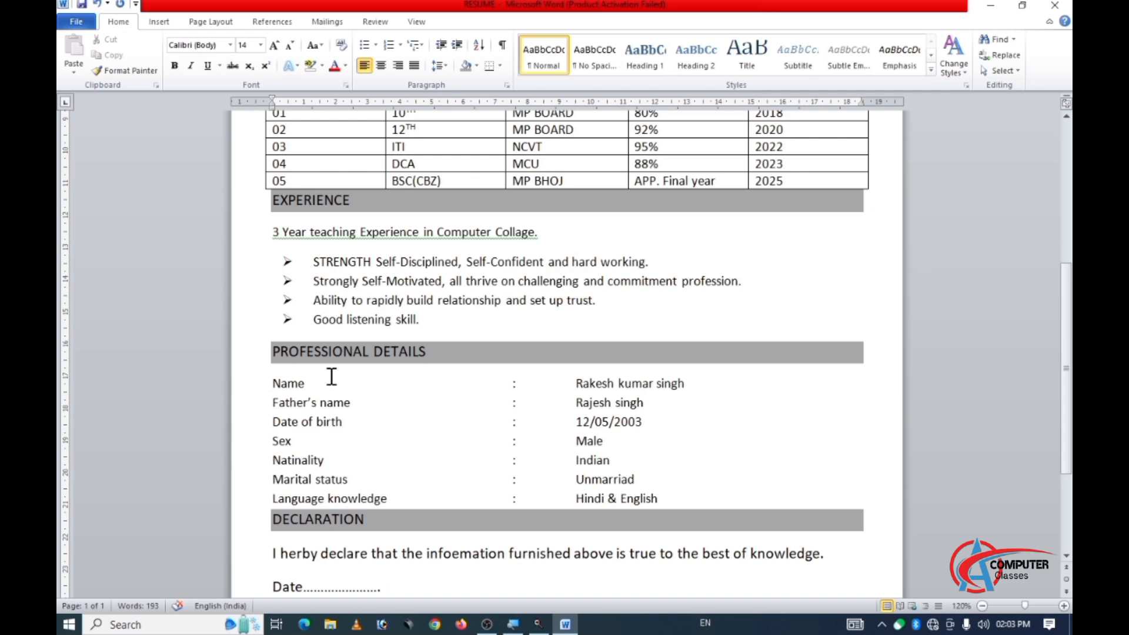
Draw a rectangle about 2.78 cm high and 2.19 cm wide near the right margin beside the contact details.
scroll(320, 382, up, 5)
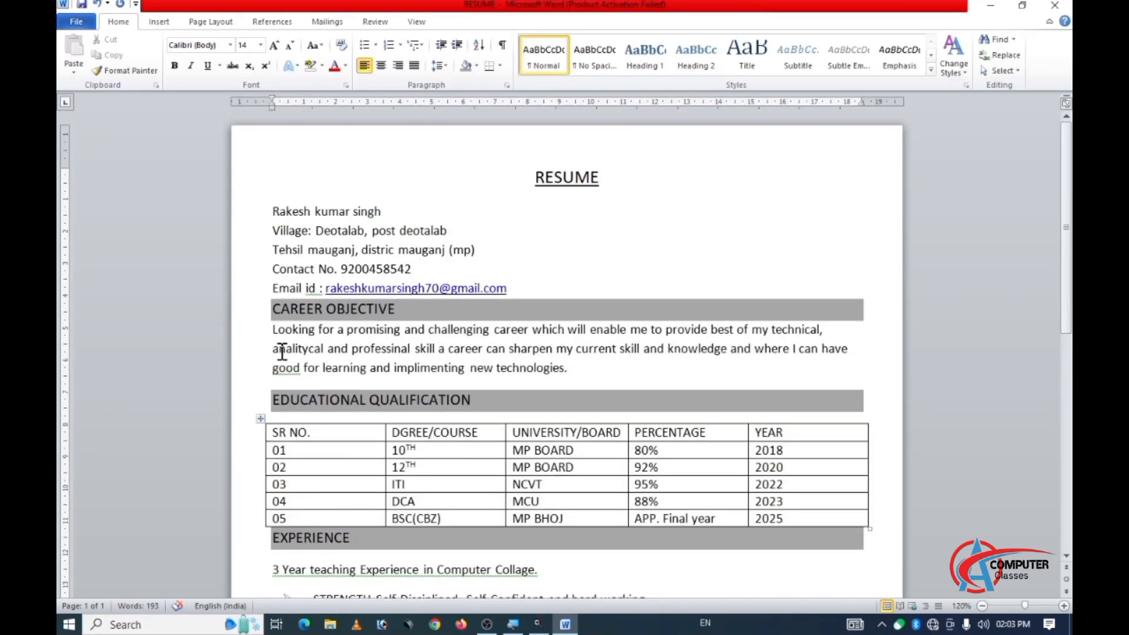
click(159, 22)
click(263, 54)
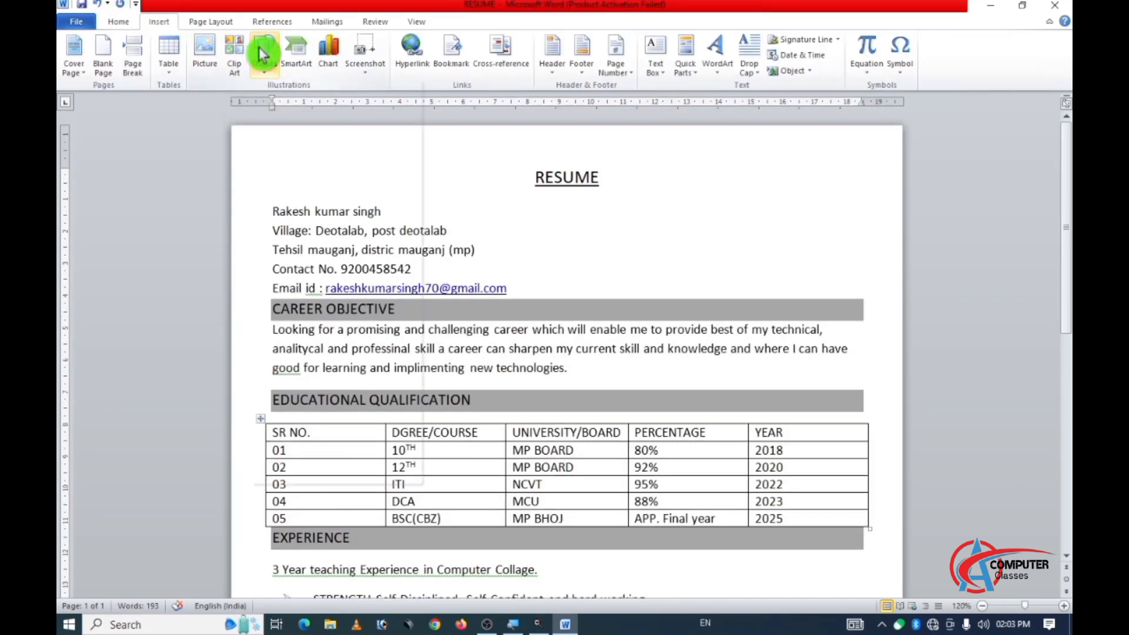
click(298, 102)
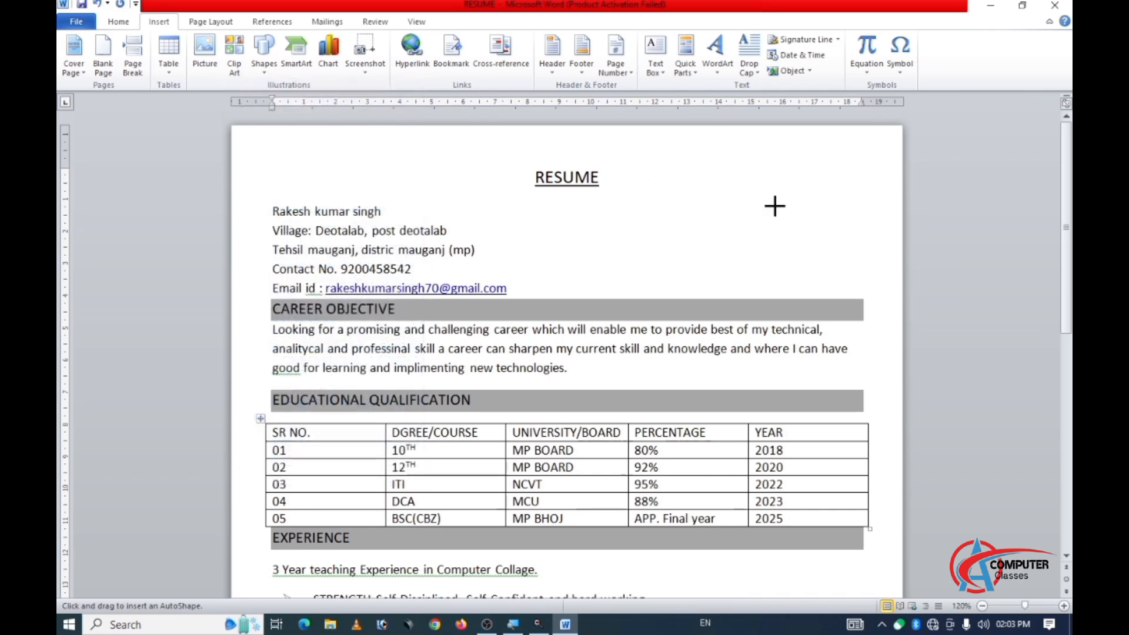
drag(788, 197, 860, 290)
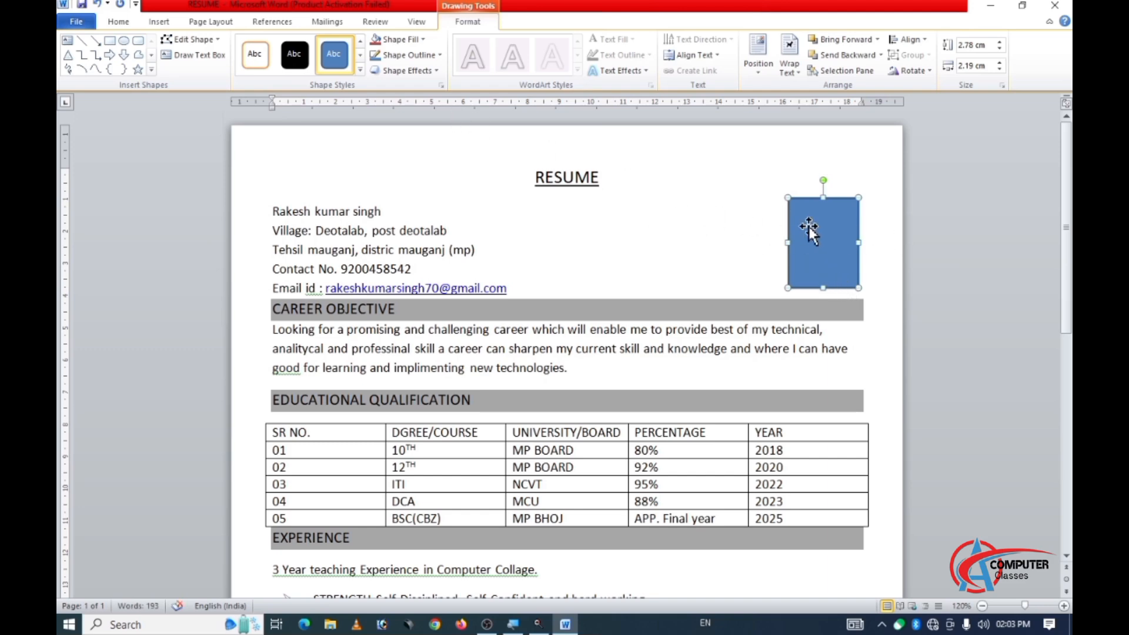
Give the rectangle beside the contact details no fill and a black outline.
click(447, 25)
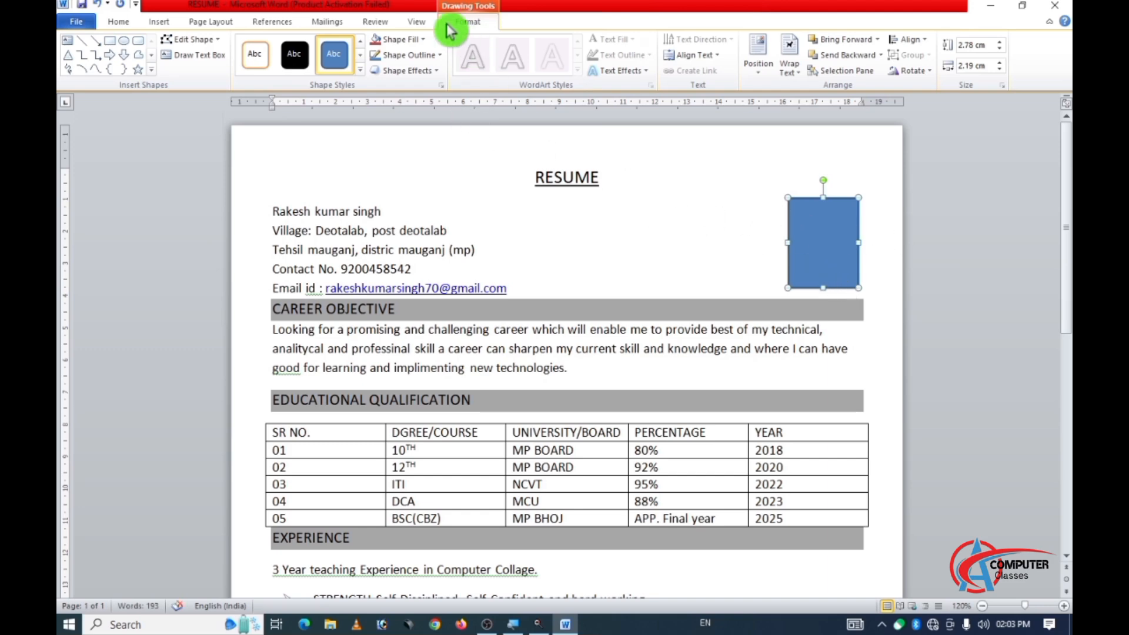
click(399, 40)
click(419, 159)
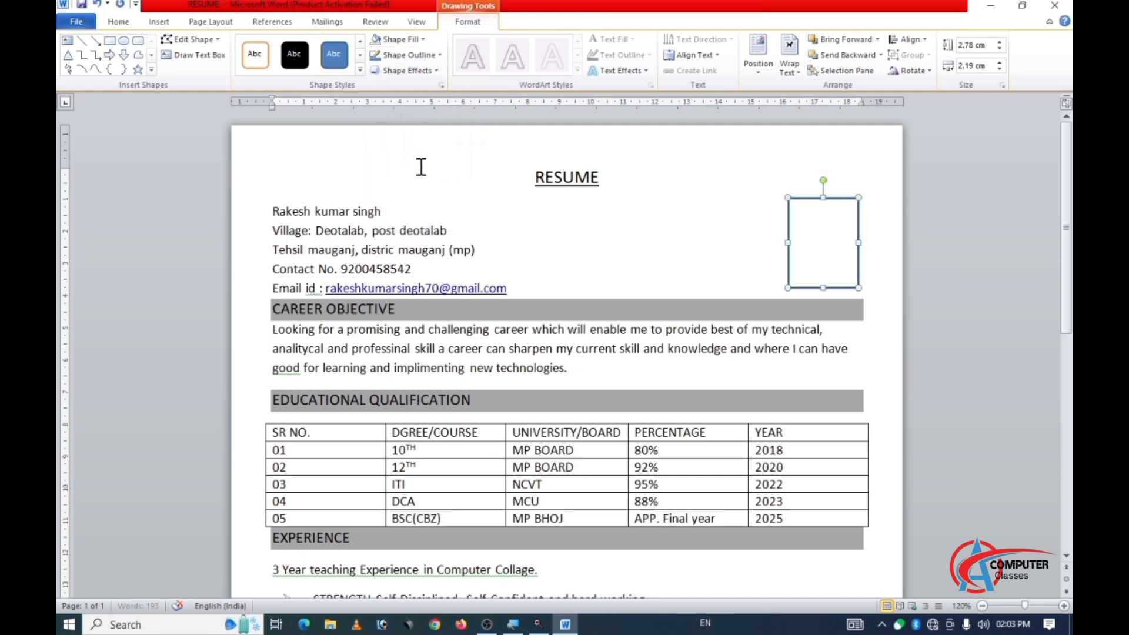
click(410, 59)
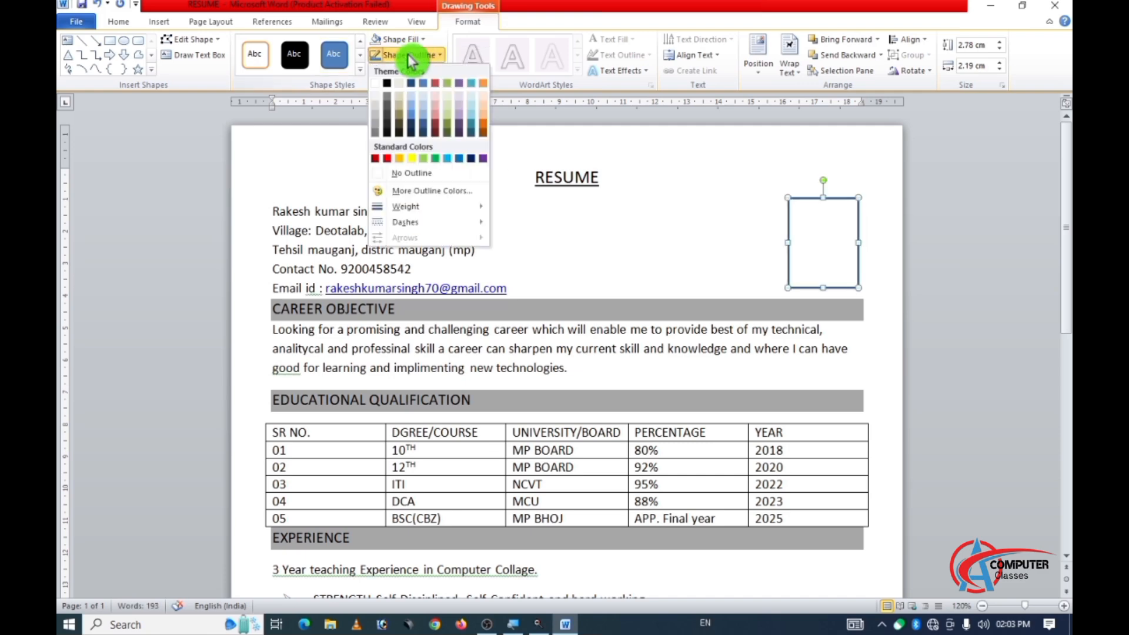
click(388, 88)
click(648, 211)
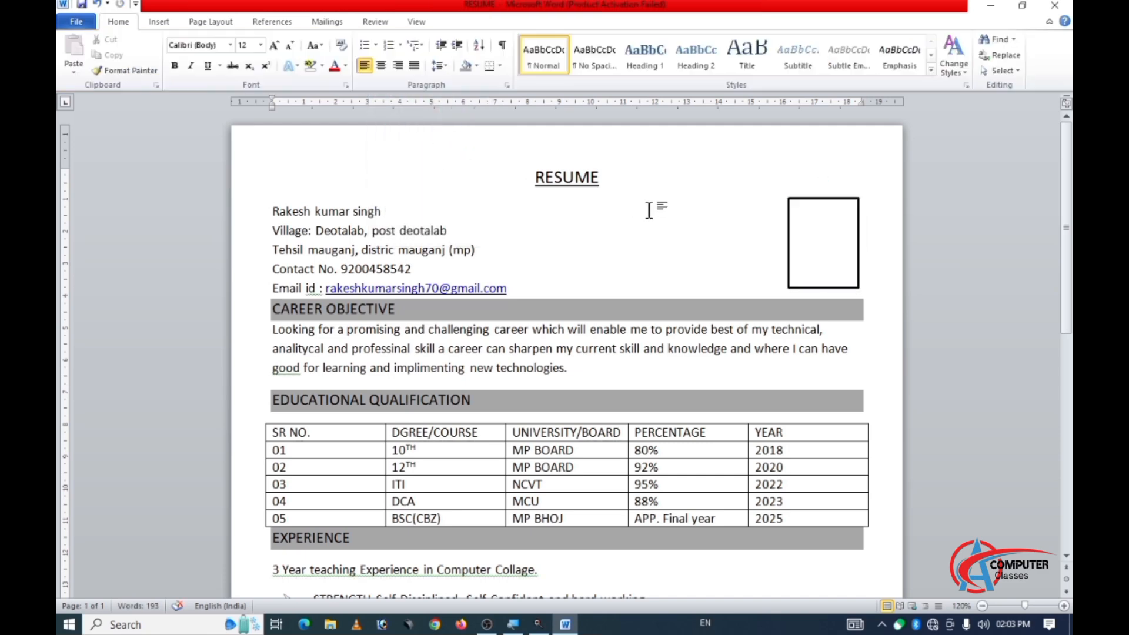
Add a "STRENGTHS" heading line between the teaching experience sentence and the bulleted list.
scroll(676, 327, down, 5)
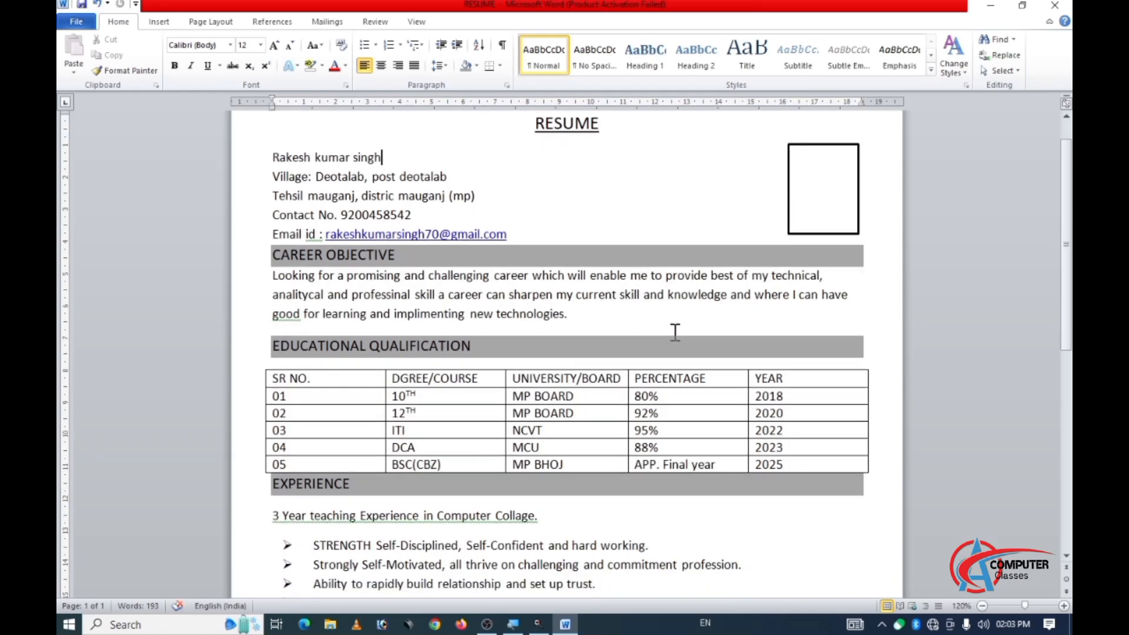
scroll(669, 352, down, 3)
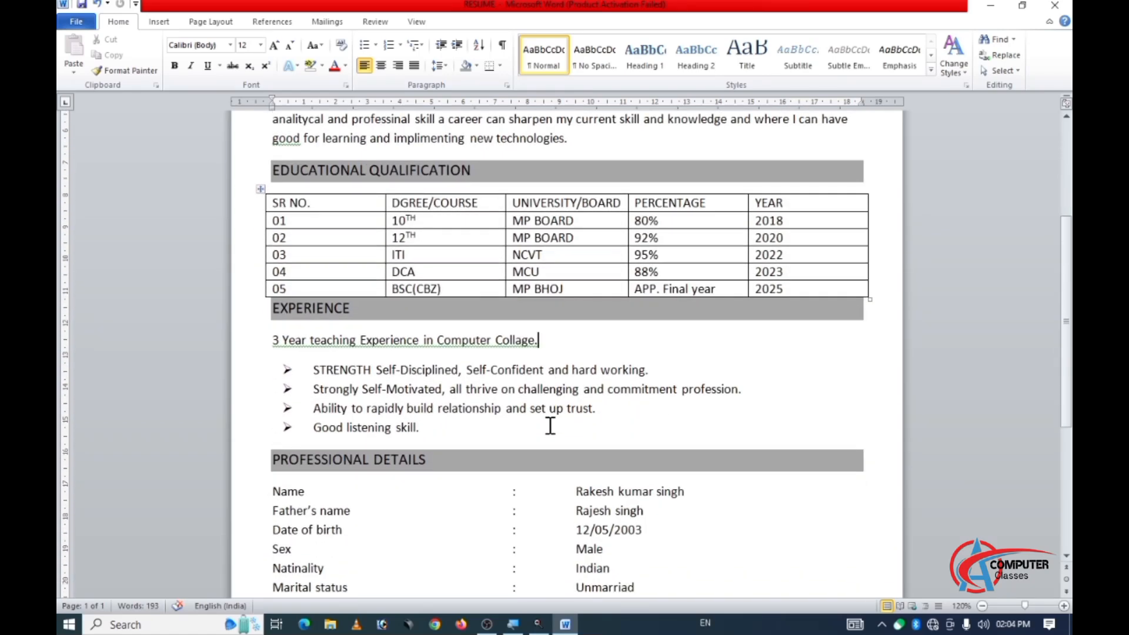
scroll(550, 426, up, 1)
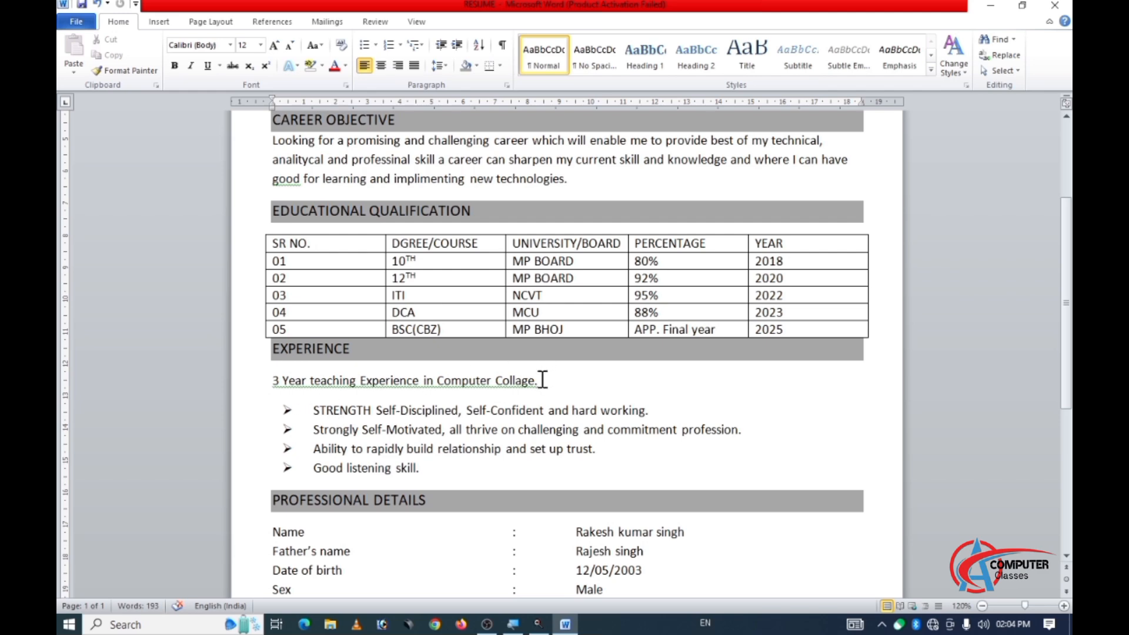
key(Return)
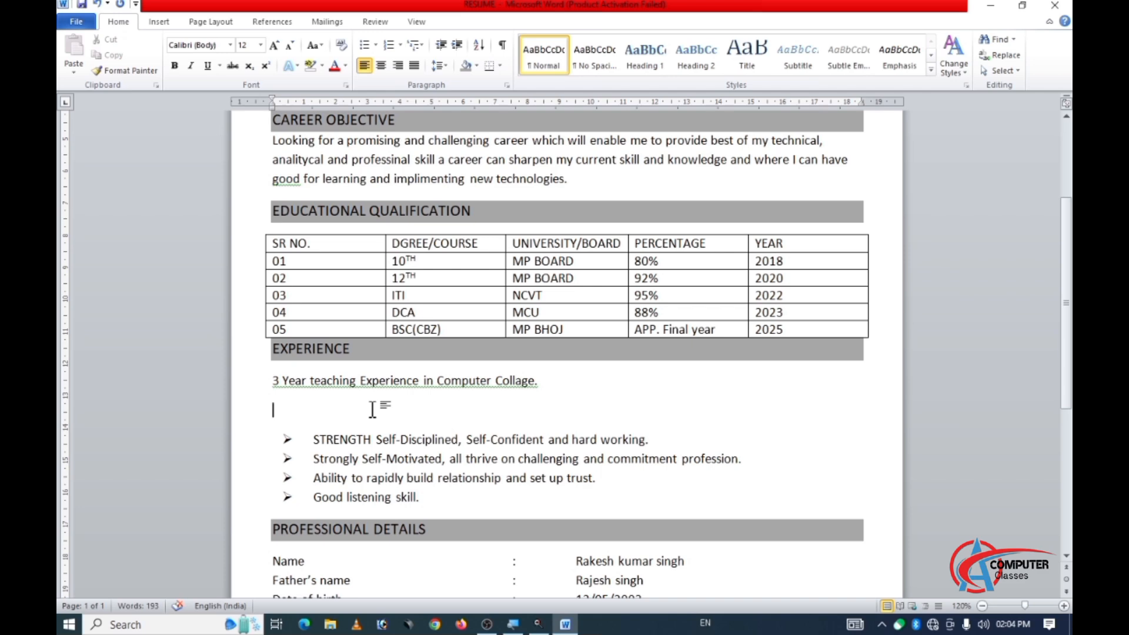
text(S)
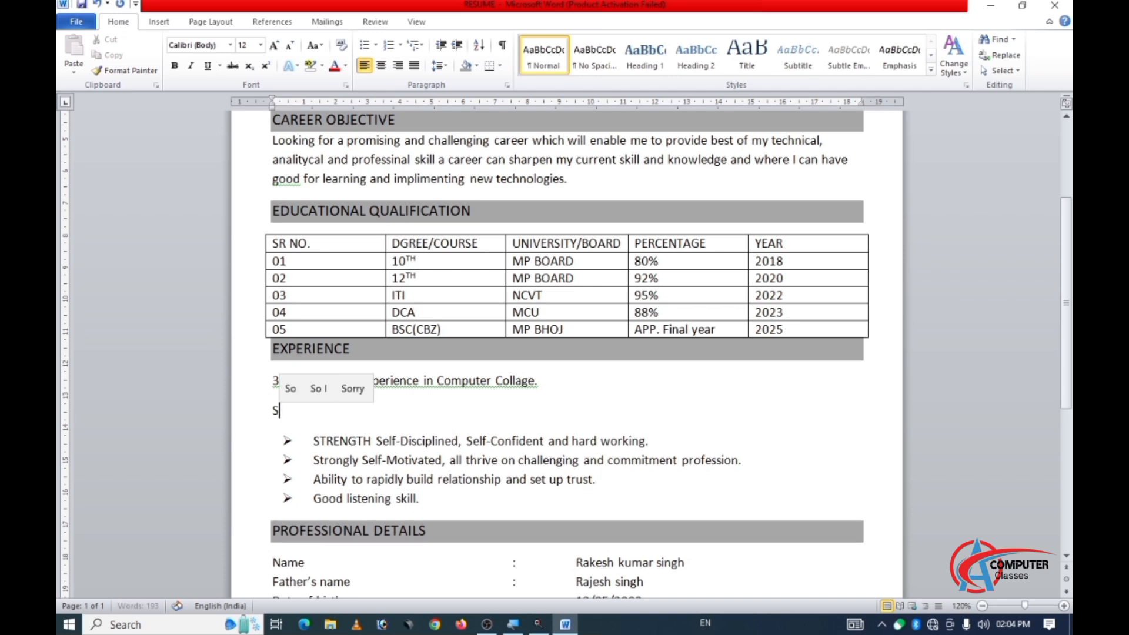
text(TRENGTHS)
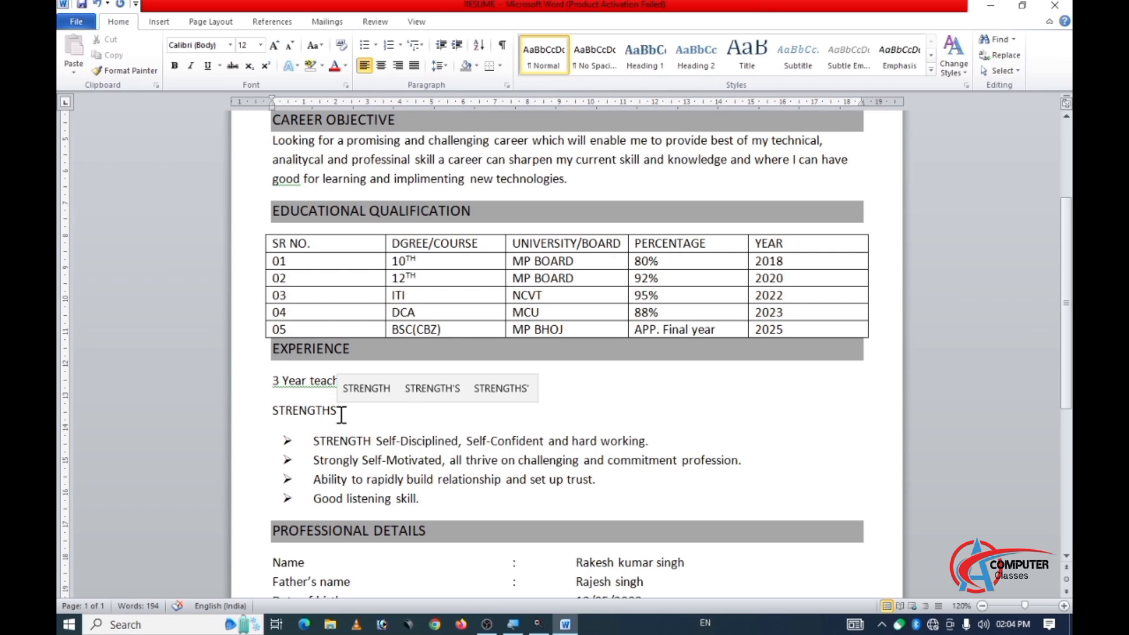
Set the "STRENGTHS" heading to size 14 and apply the grey paragraph shading used on the other headings.
double_click(331, 395)
click(350, 410)
drag(350, 410, 273, 410)
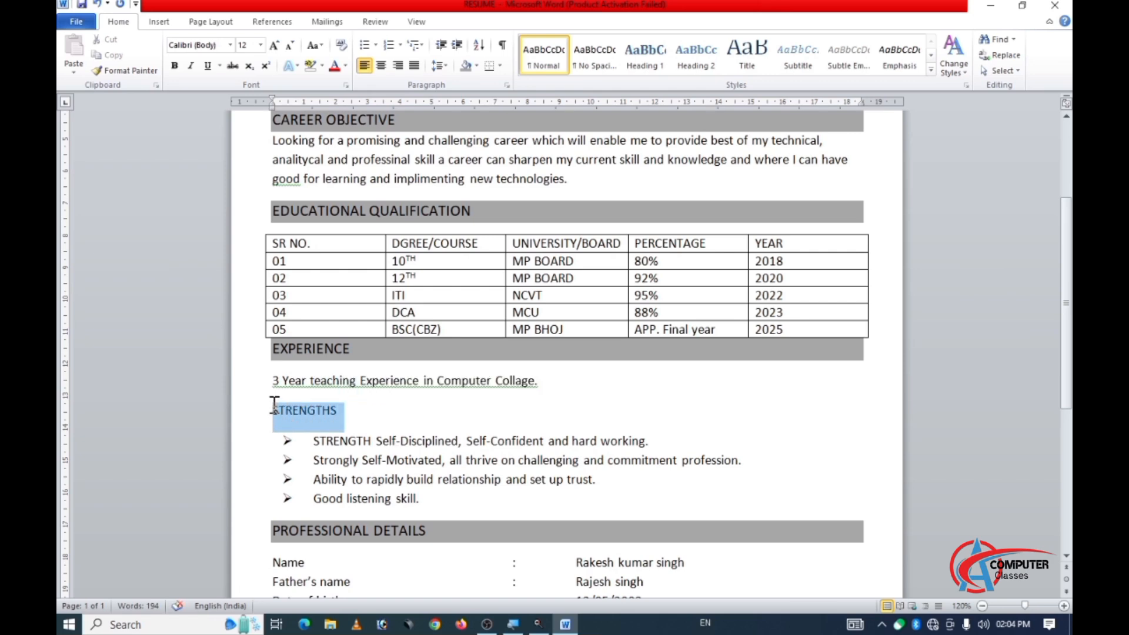
click(272, 47)
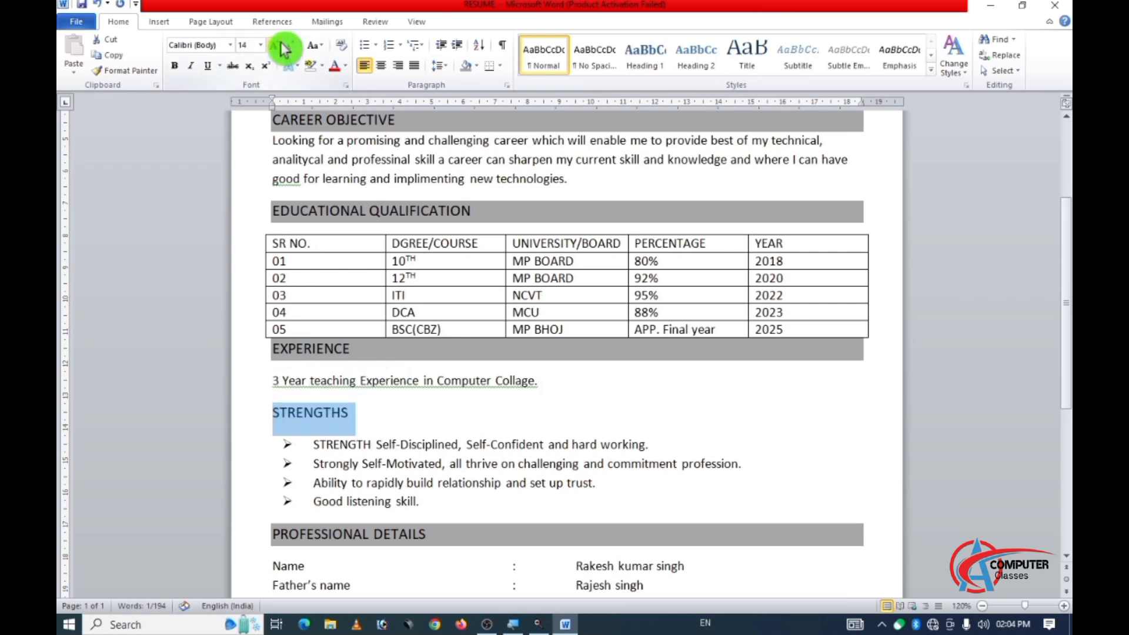
click(465, 65)
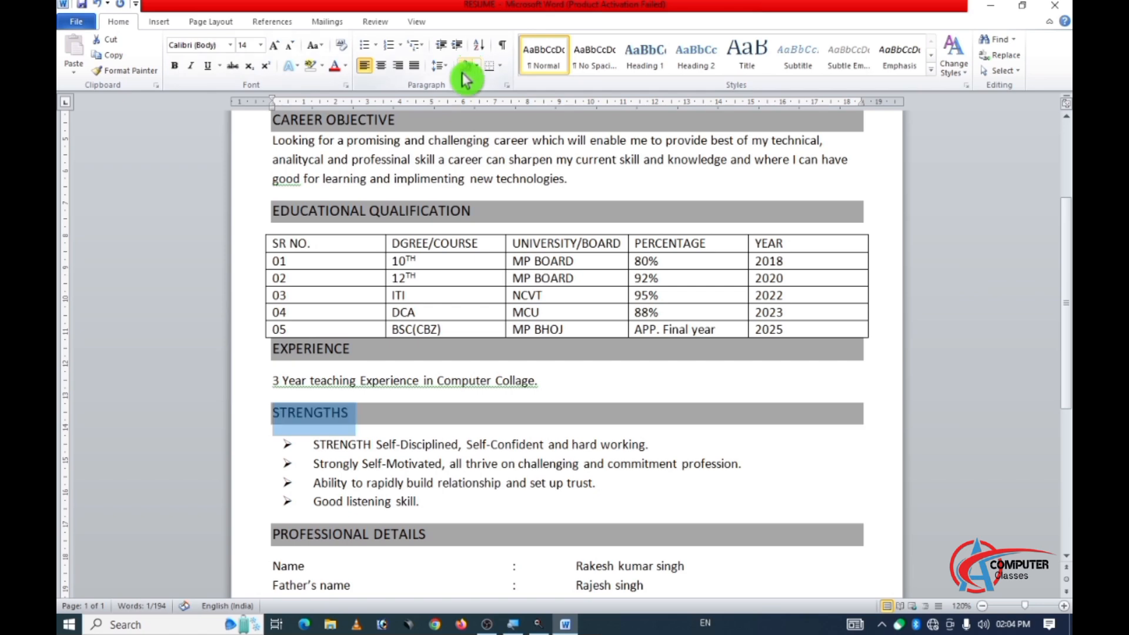
click(357, 468)
scroll(359, 464, down, 6)
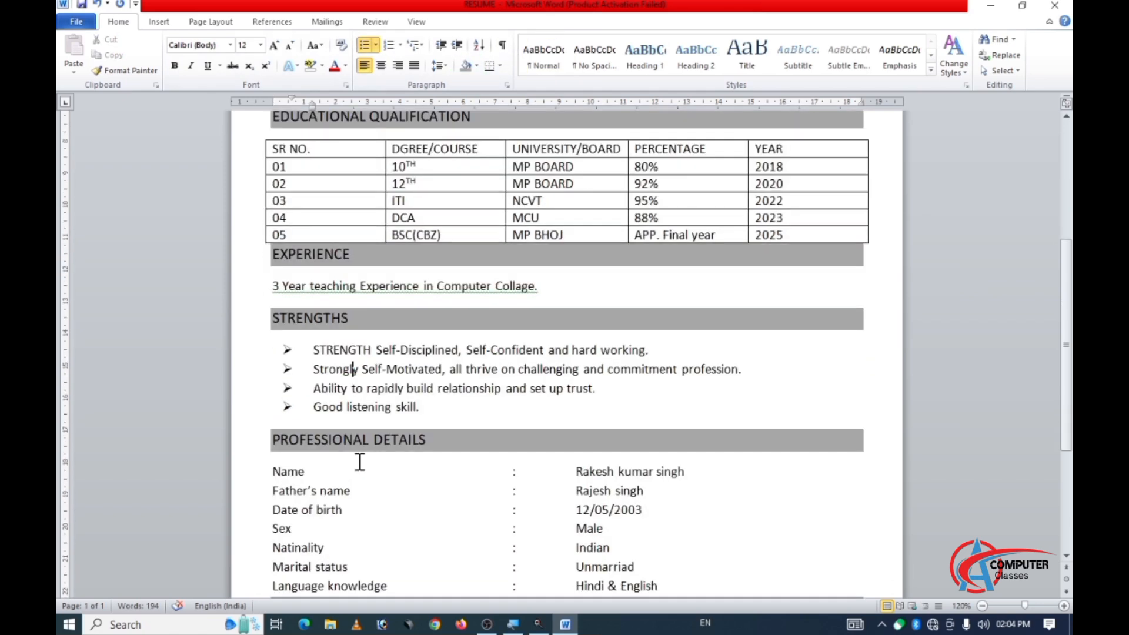
scroll(362, 463, down, 1)
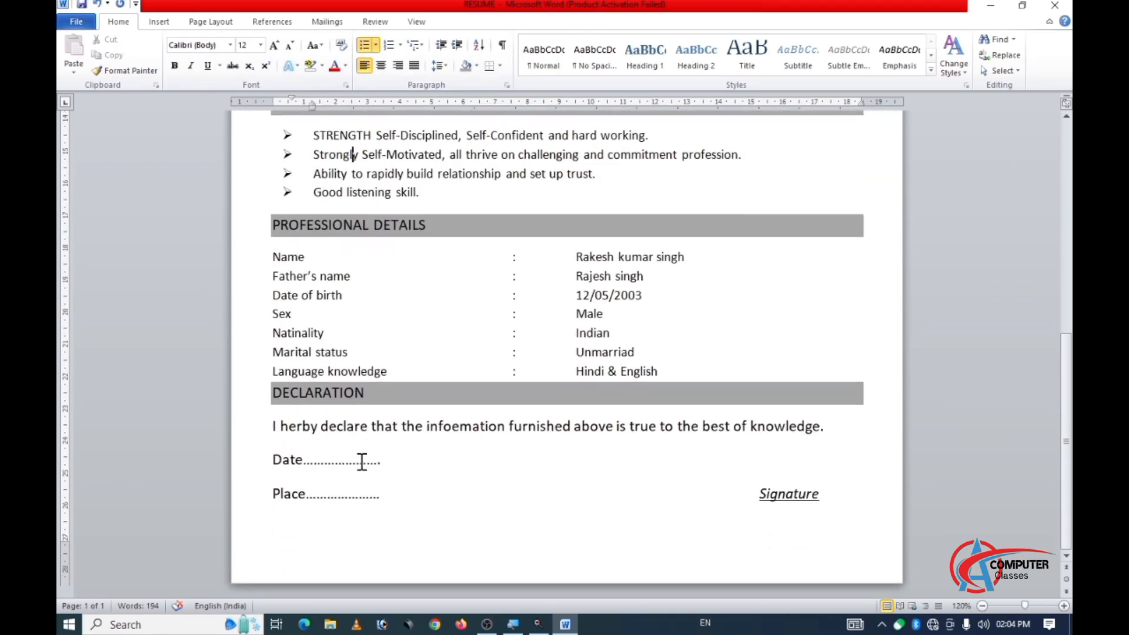
scroll(362, 461, up, 5)
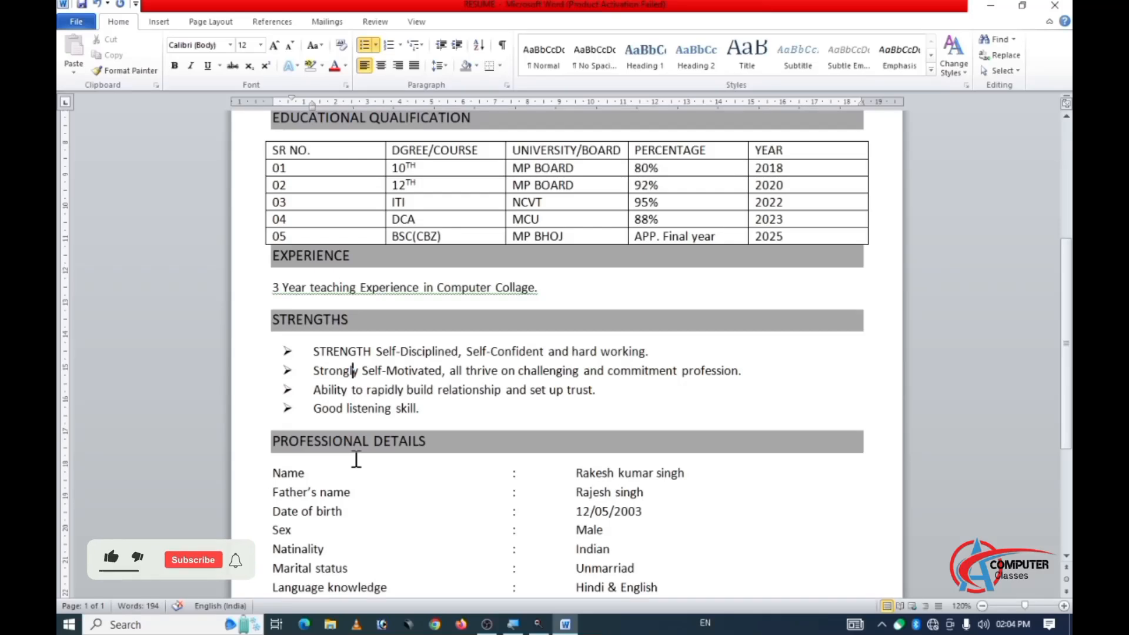
scroll(356, 459, up, 3)
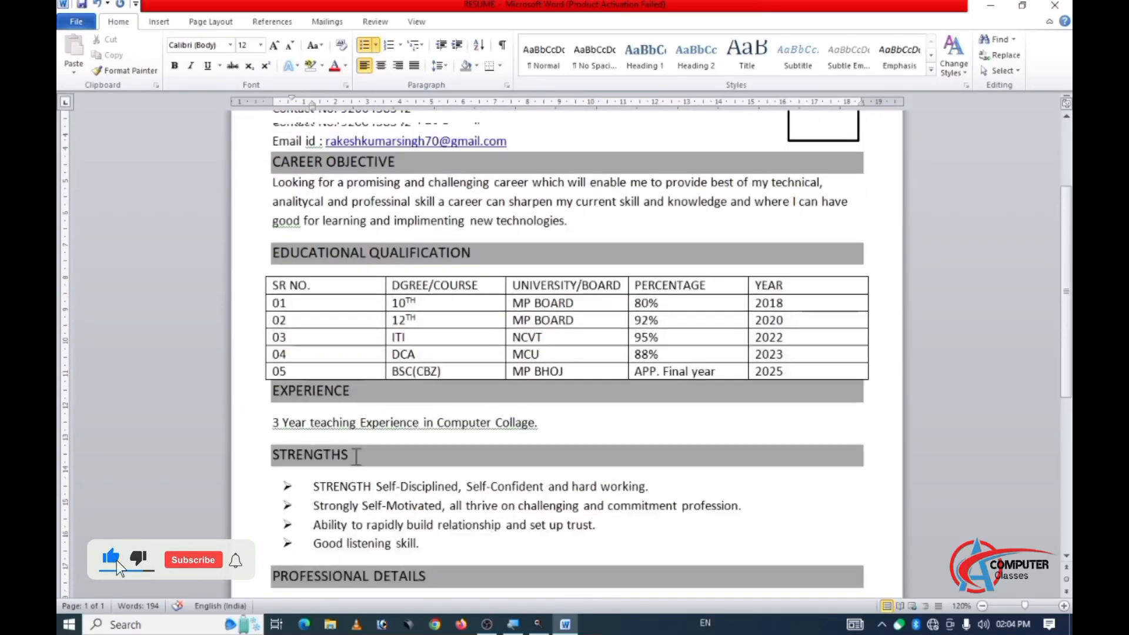